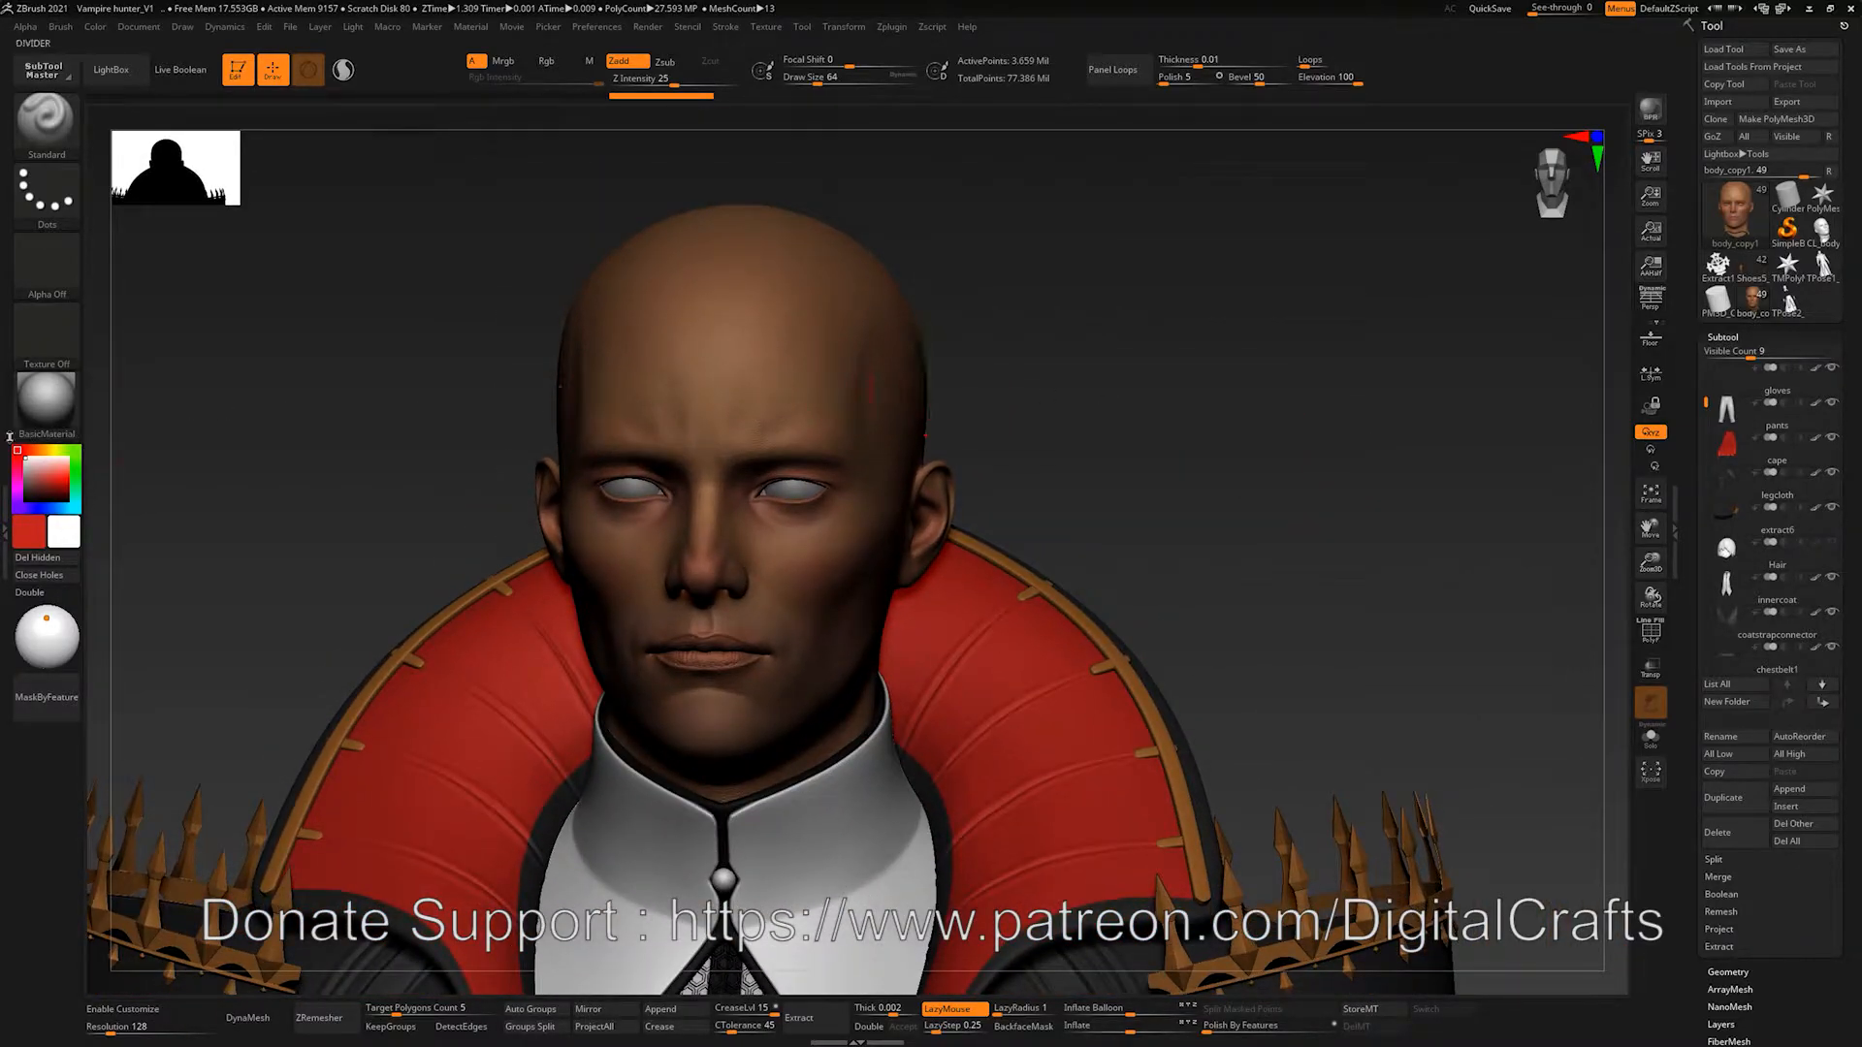
Step: Browse the material library, previewing MatCap and standard materials on the head from a few angles
{"action": "left_click", "coordinate": [47, 402]}
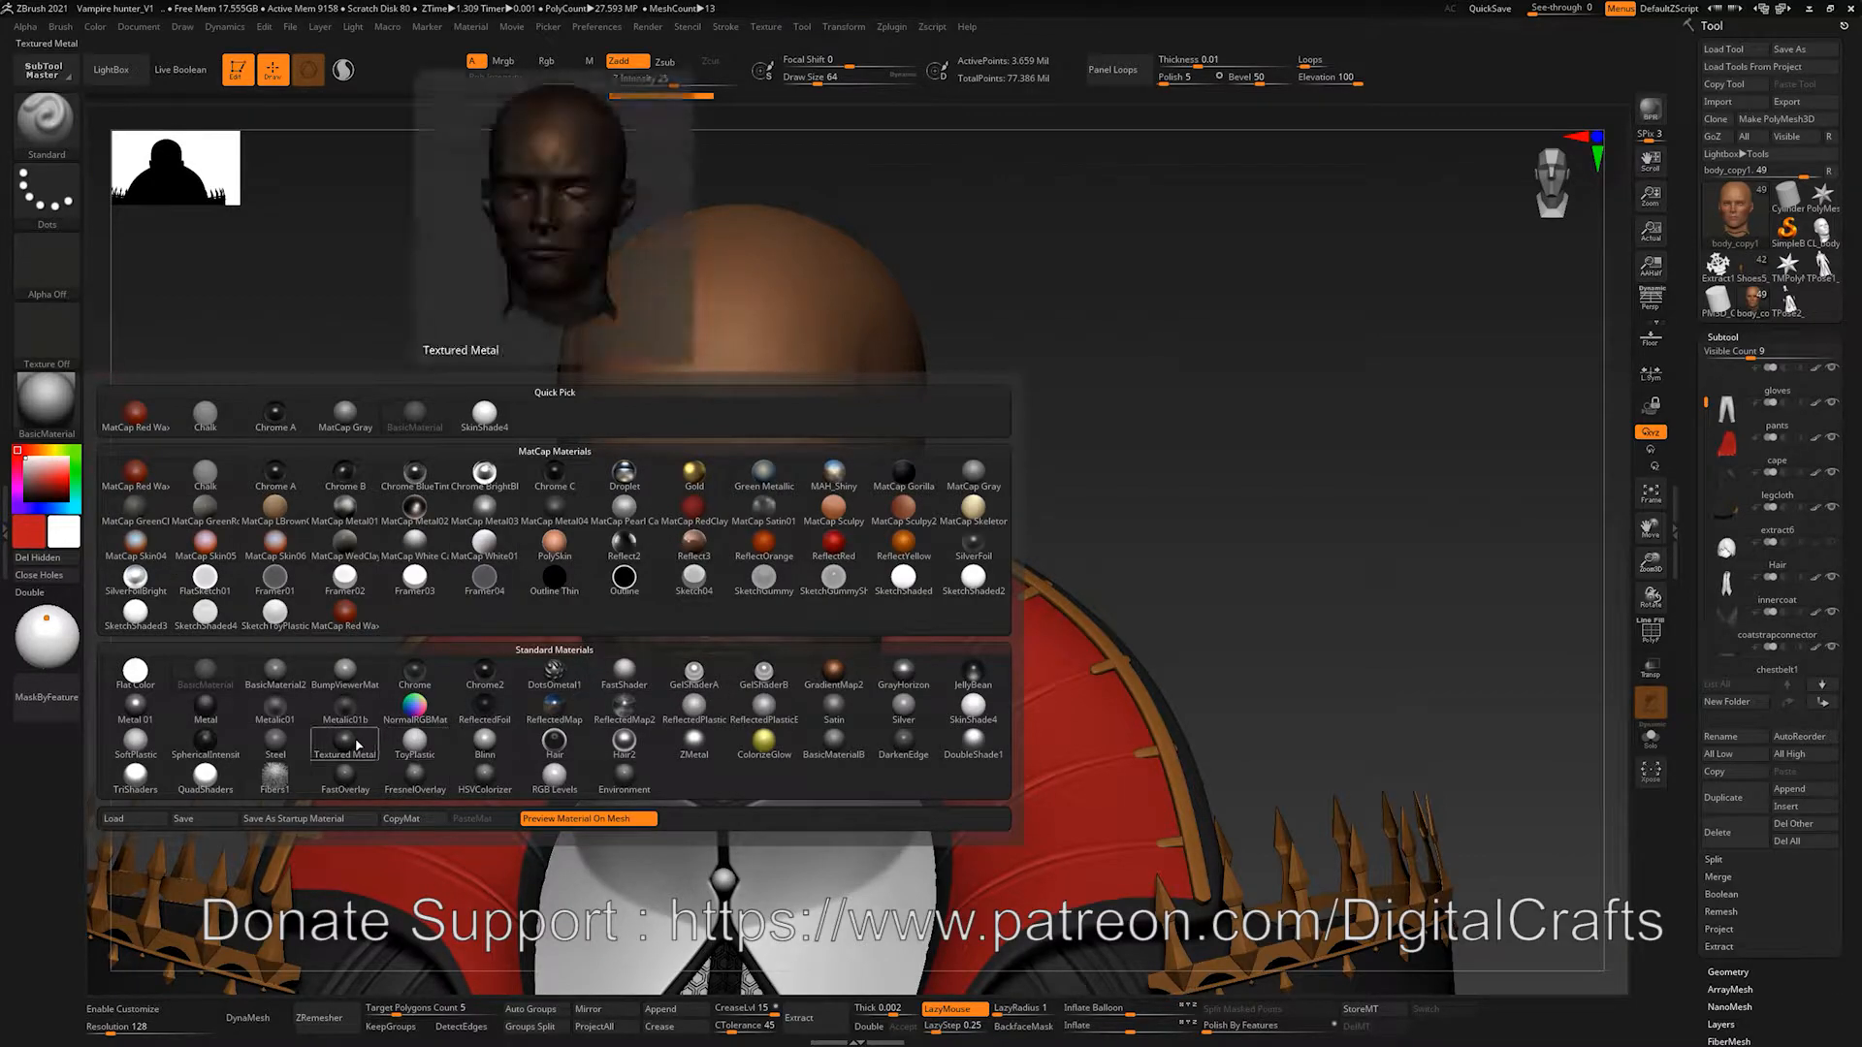
{"action": "mouse_move", "coordinate": [494, 540]}
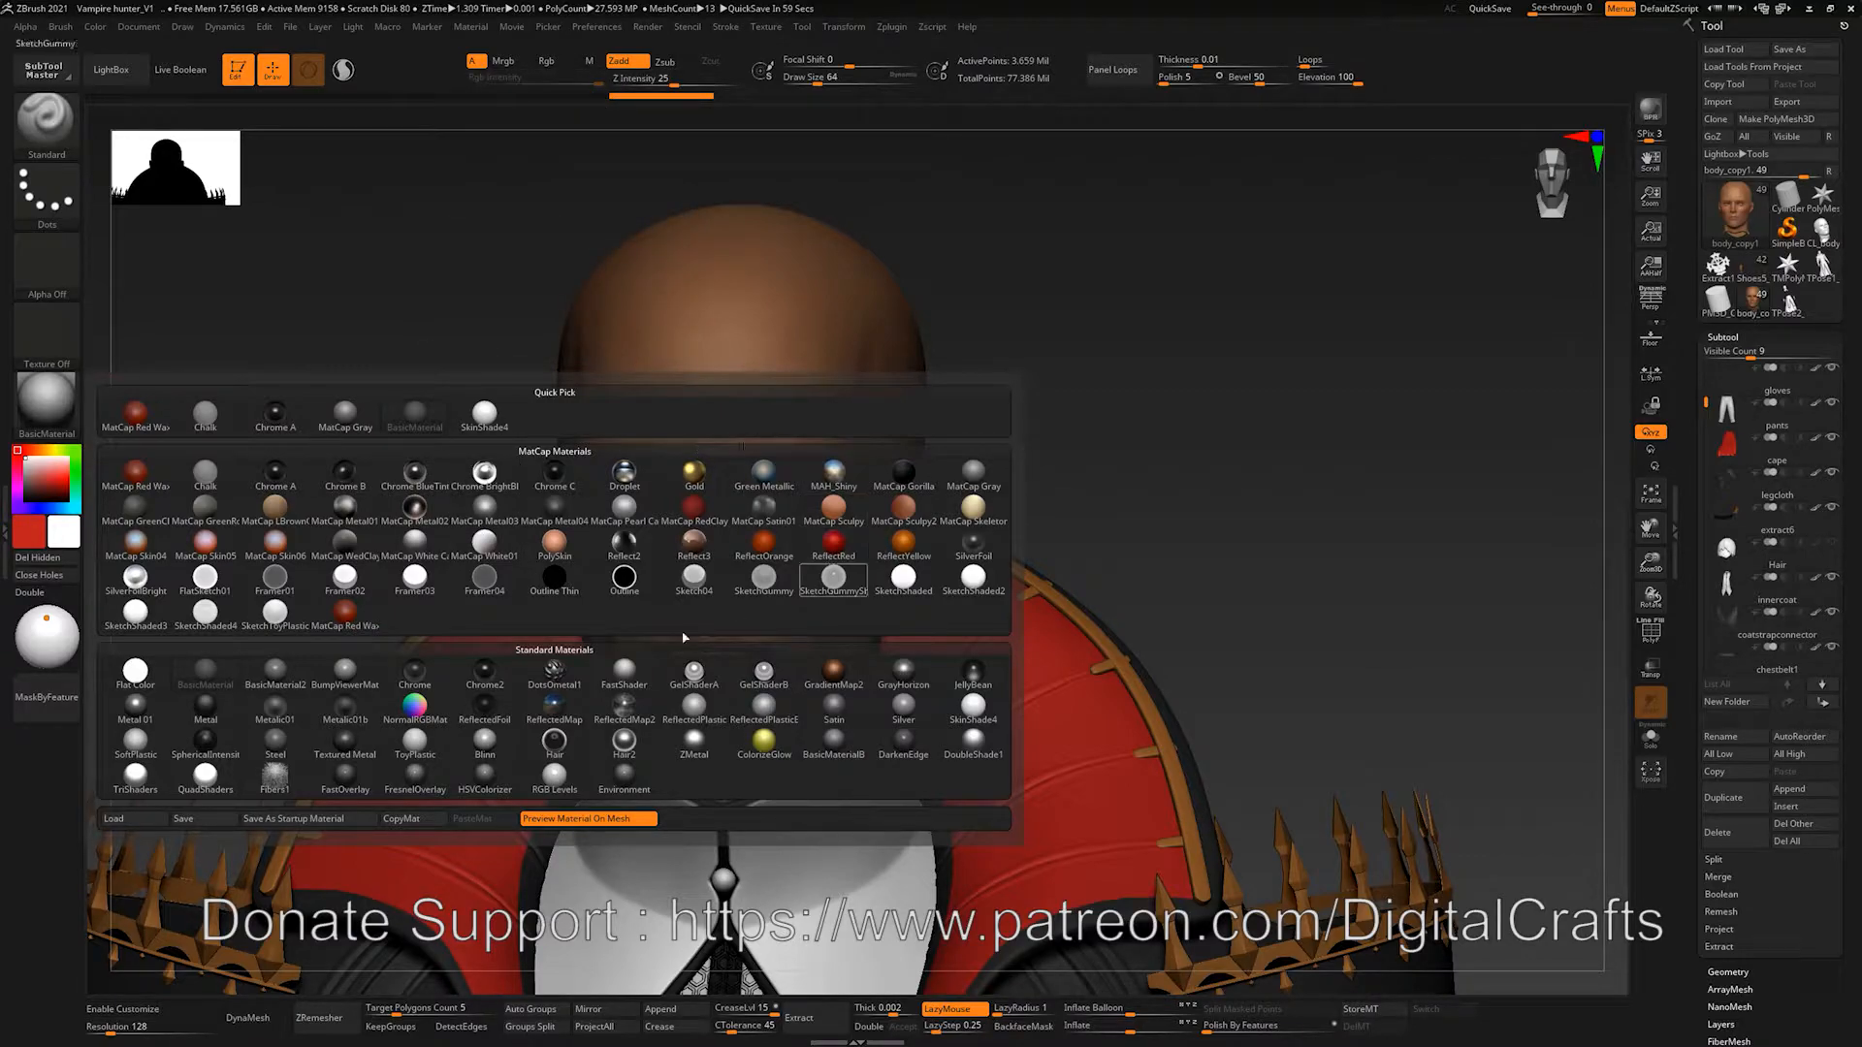
{"action": "mouse_move", "coordinate": [482, 485]}
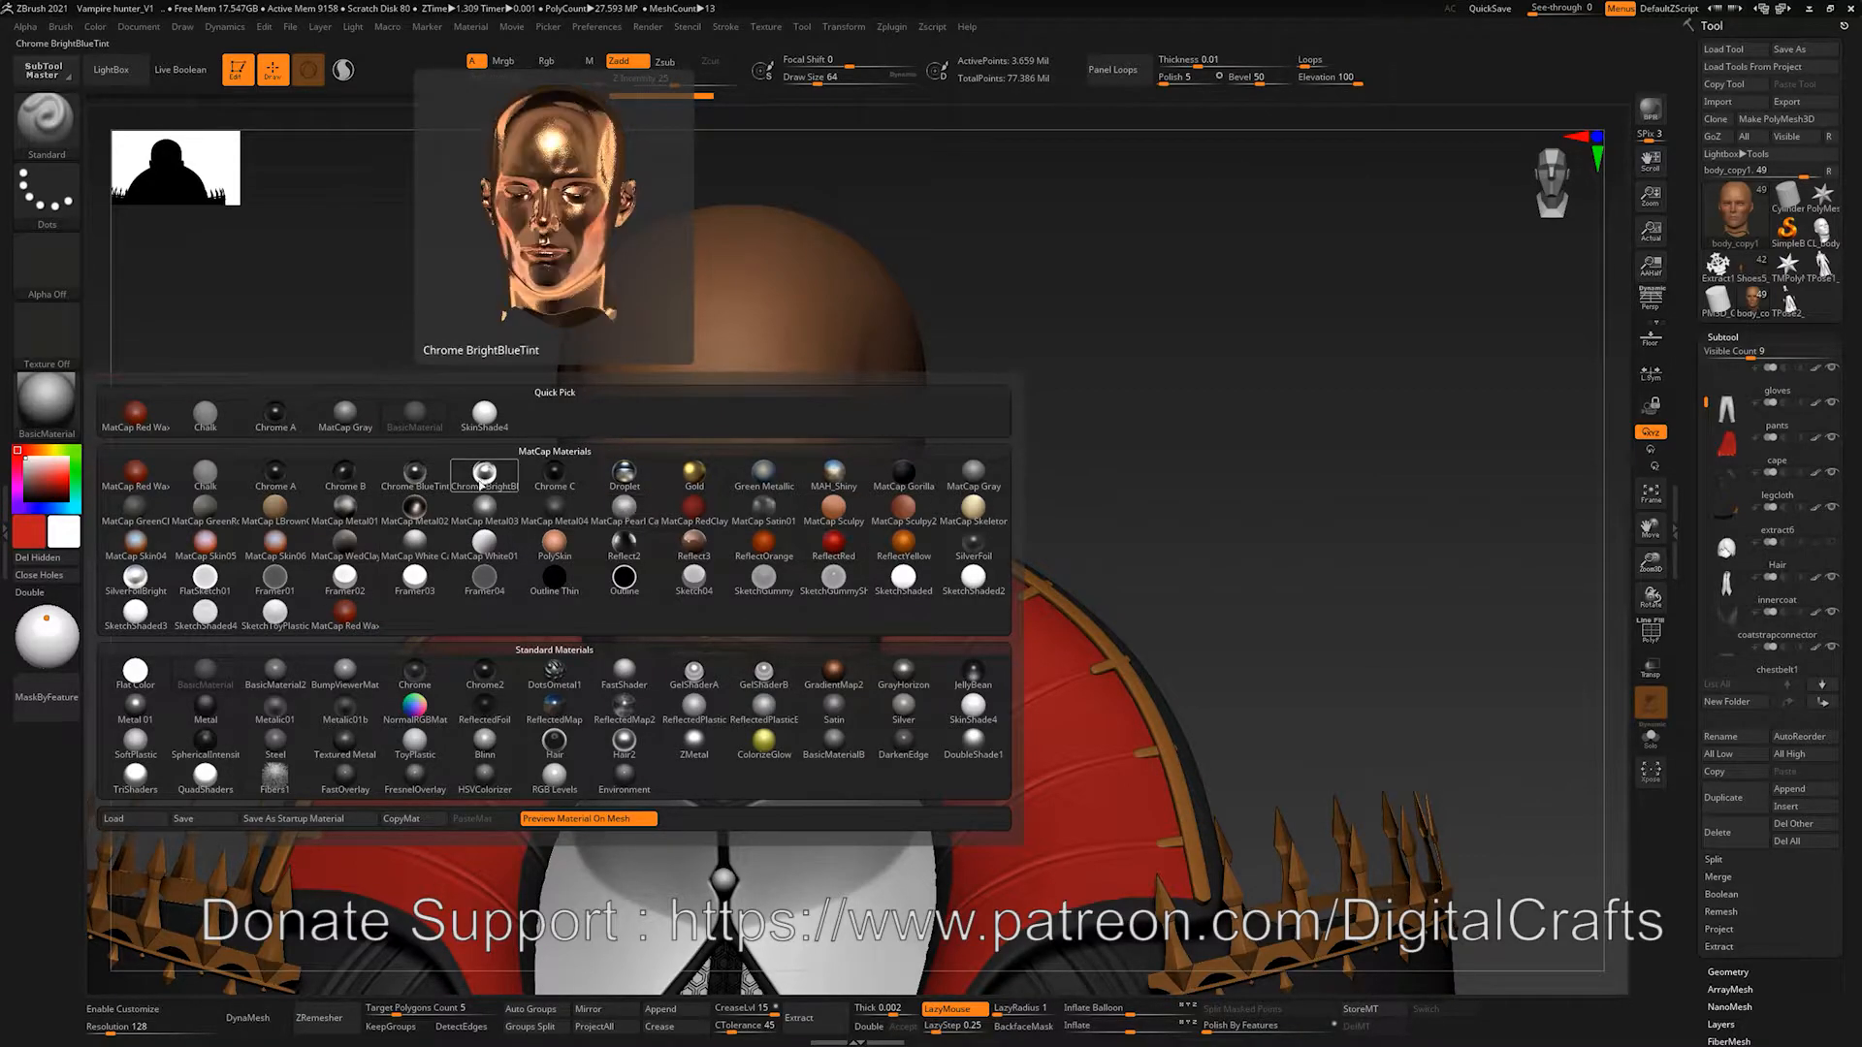
{"action": "mouse_move", "coordinate": [538, 686]}
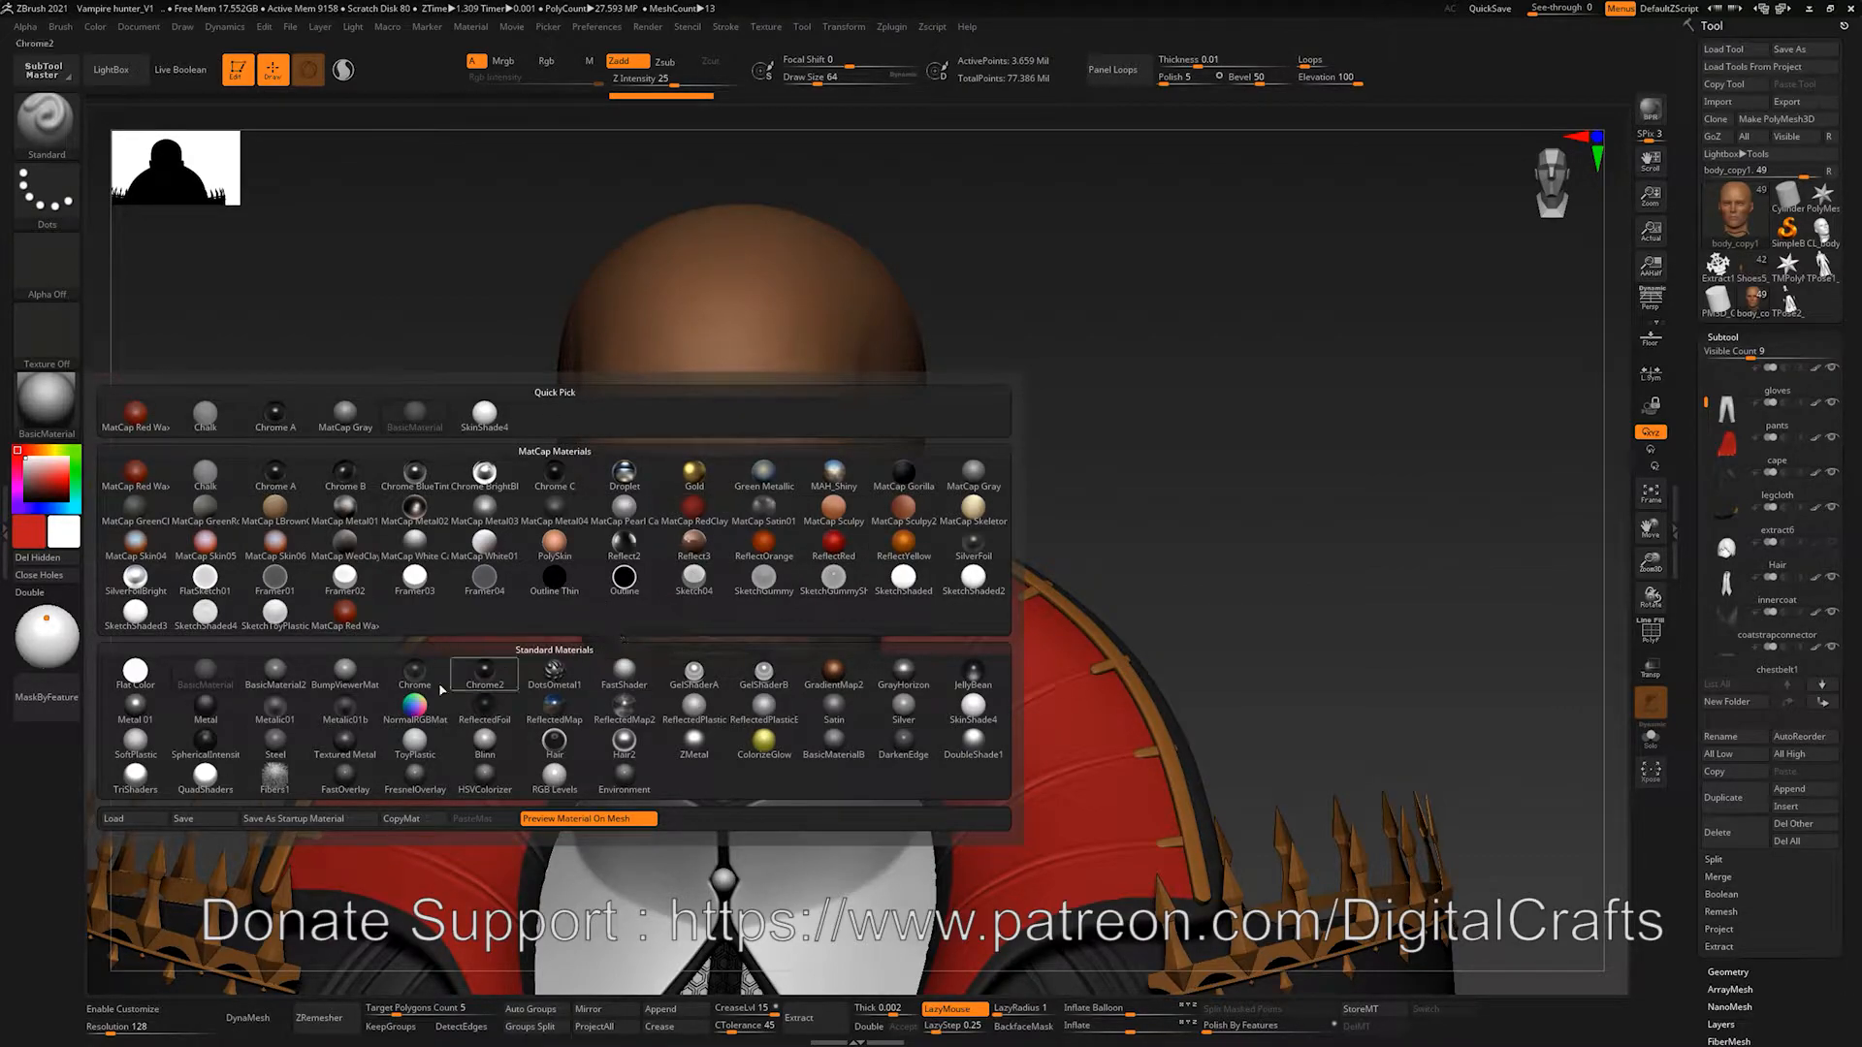
{"action": "mouse_move", "coordinate": [625, 707]}
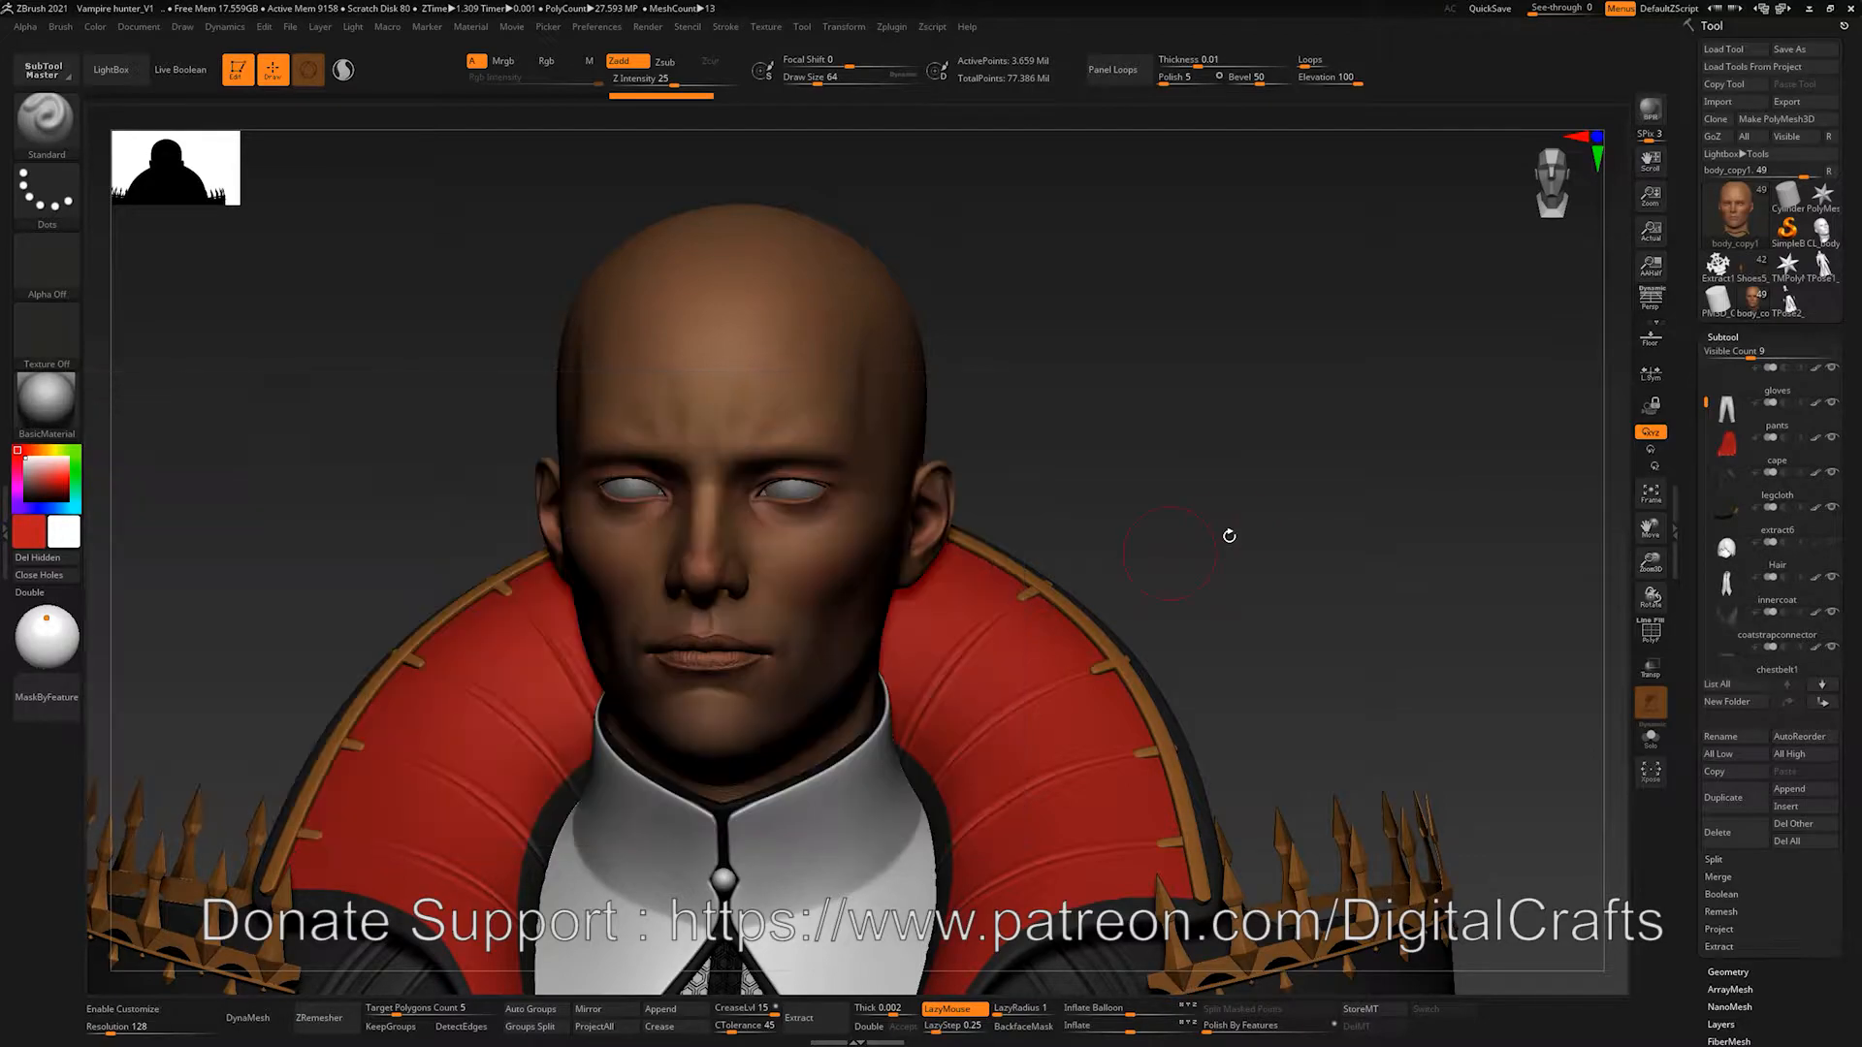
{"action": "left_click_drag", "start_coordinate": [1275, 536], "coordinate": [1305, 505], "text": "alt"}
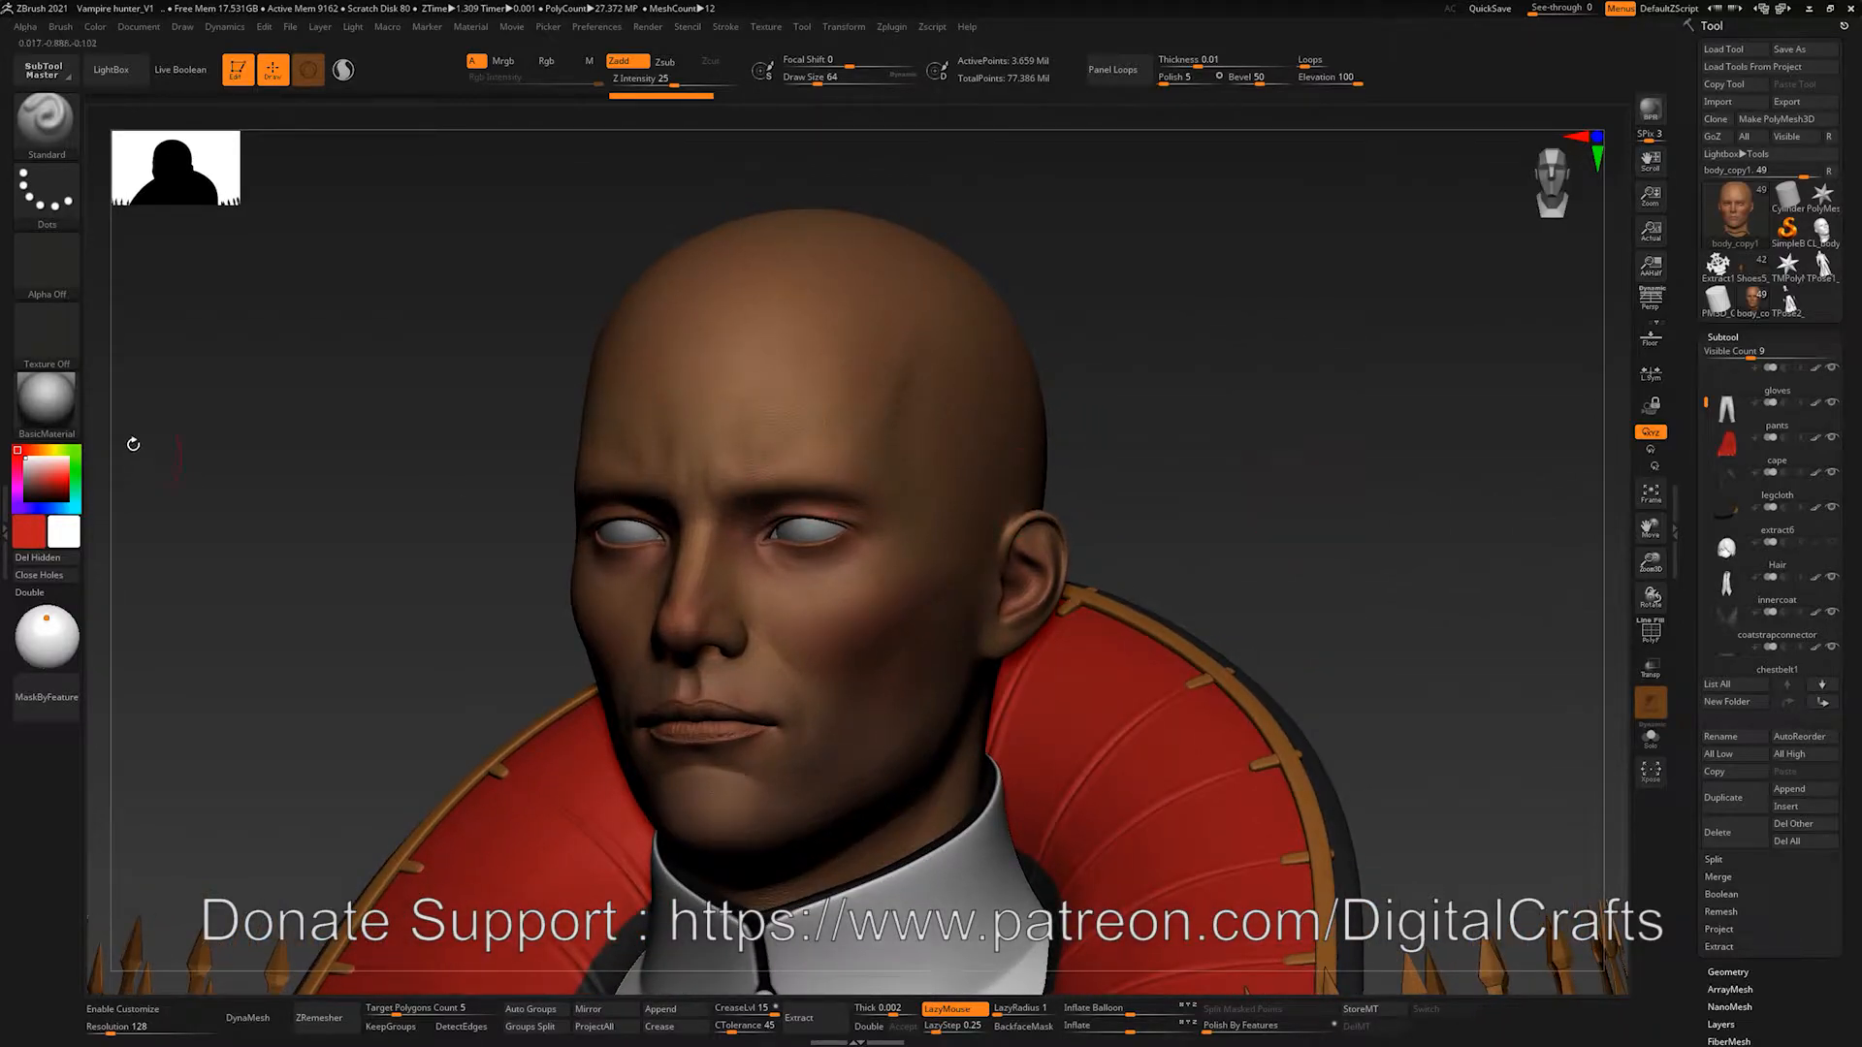
{"action": "left_click", "coordinate": [47, 400]}
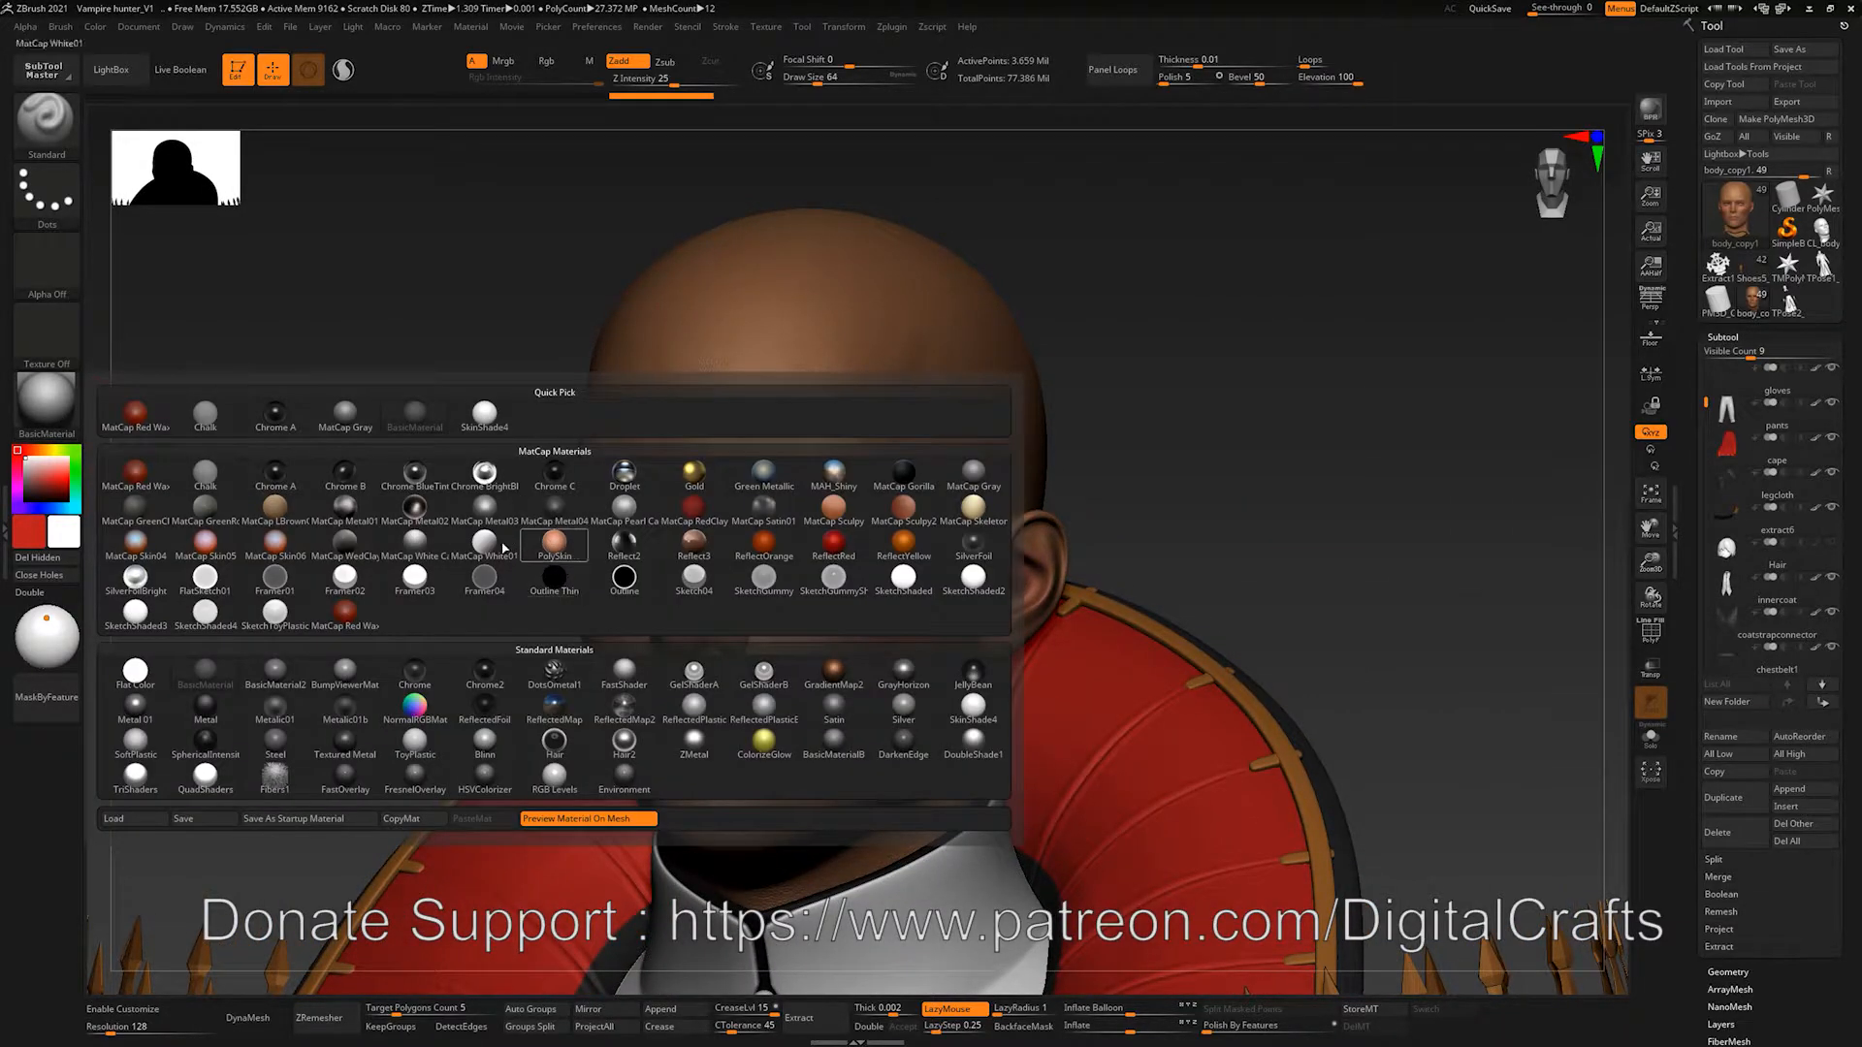
{"action": "mouse_move", "coordinate": [441, 557]}
{"action": "left_click_drag", "start_coordinate": [1241, 500], "coordinate": [780, 449]}
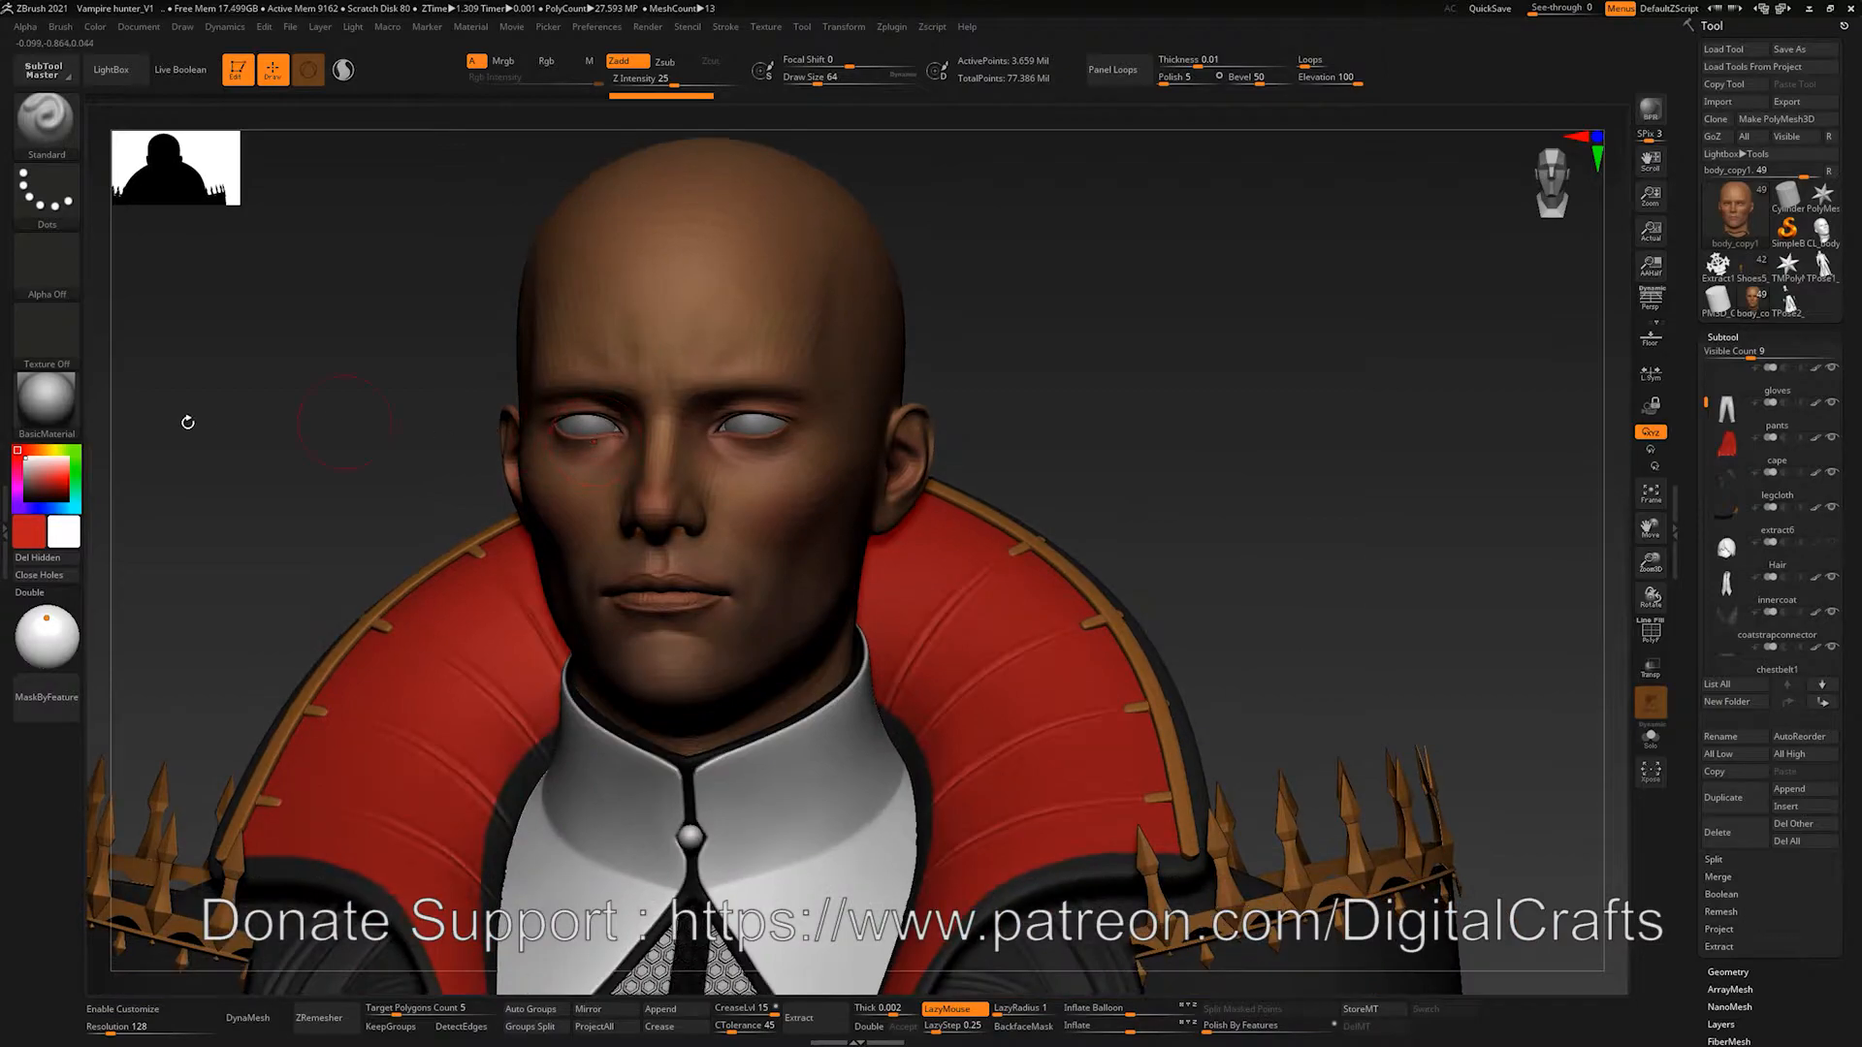
Step: Apply SkinShade4 as the current material and check it on the head and coat
{"action": "left_click", "coordinate": [47, 399]}
{"action": "left_click", "coordinate": [973, 729]}
{"action": "left_click_drag", "start_coordinate": [1199, 588], "coordinate": [1192, 437], "text": "alt"}
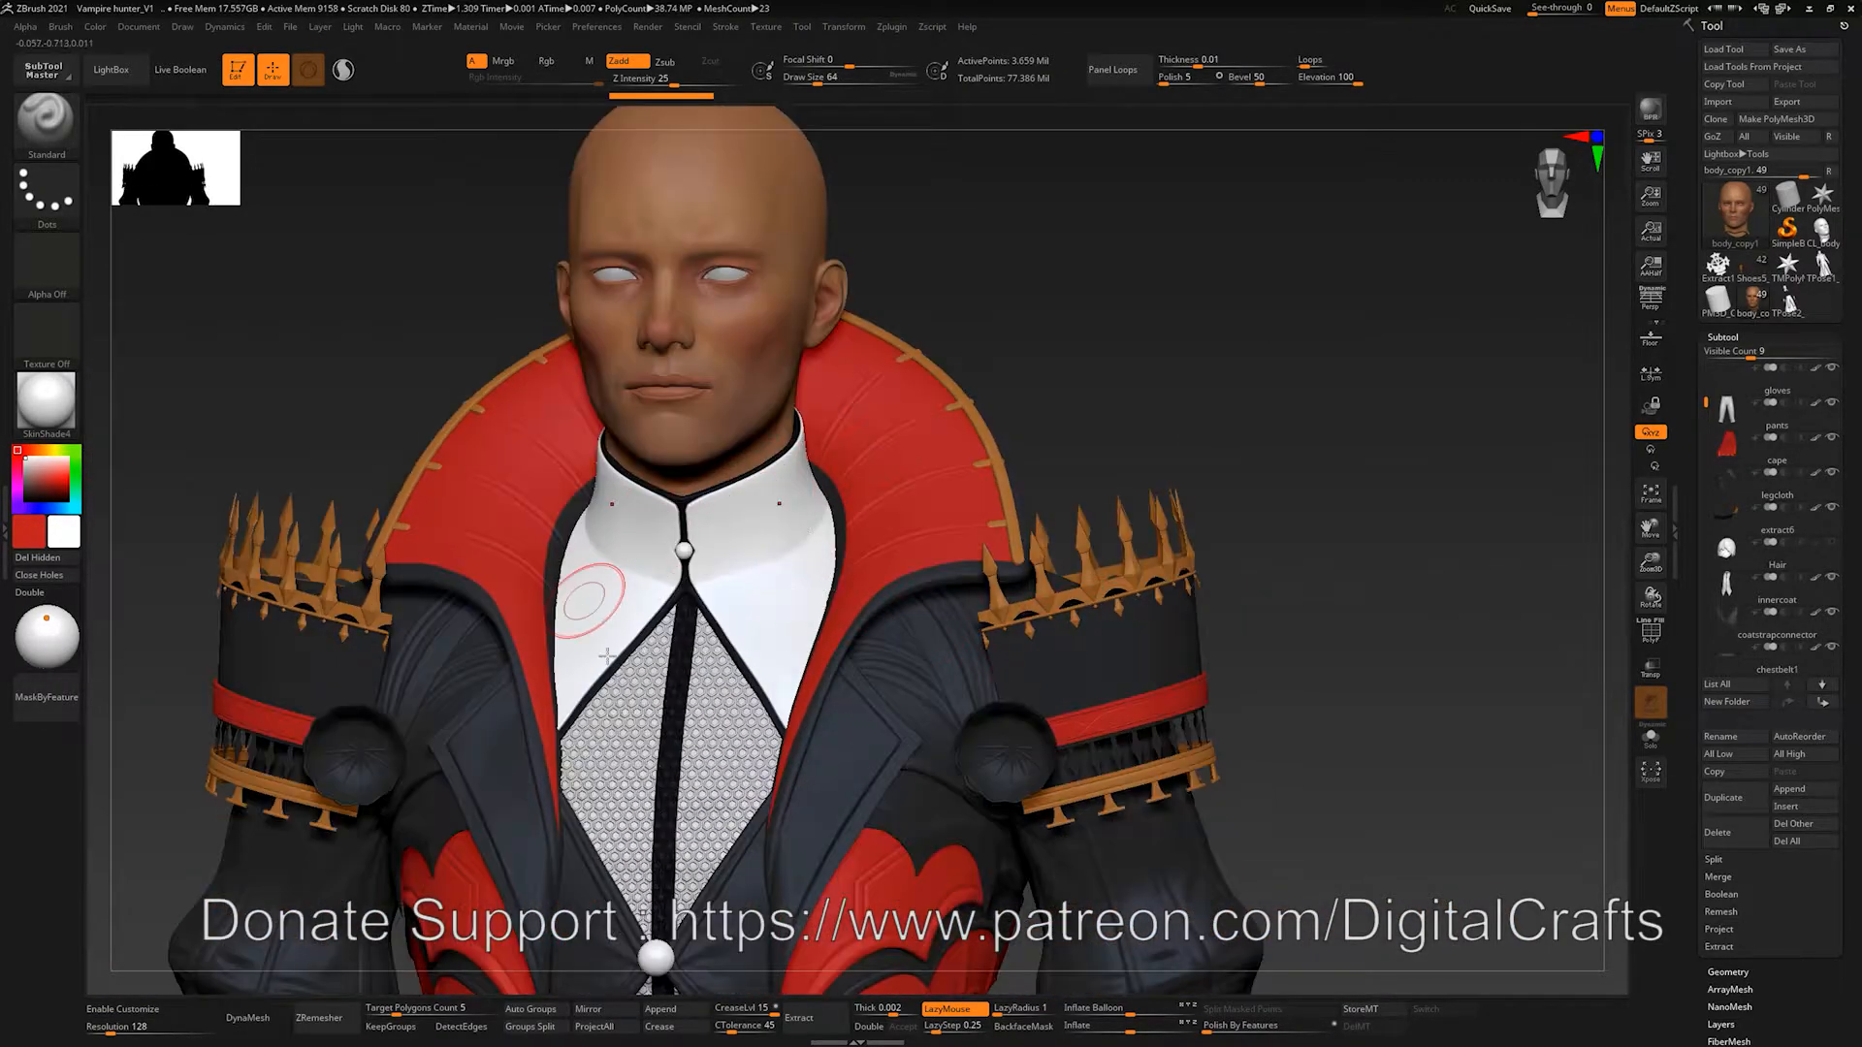
Step: Make the spiked shoulder armor trim the active subtool and briefly check its polygon wireframe
{"action": "left_click_drag", "start_coordinate": [1222, 503], "coordinate": [974, 685]}
{"action": "left_click", "coordinate": [973, 663], "text": "alt"}
{"action": "mouse_move", "coordinate": [1216, 573]}
{"action": "left_mouse_down", "text": "alt"}
{"action": "mouse_move", "coordinate": [1147, 562]}
{"action": "mouse_move", "coordinate": [1173, 570]}
{"action": "left_mouse_up", "text": "alt"}
{"action": "key", "text": "shift+f"}
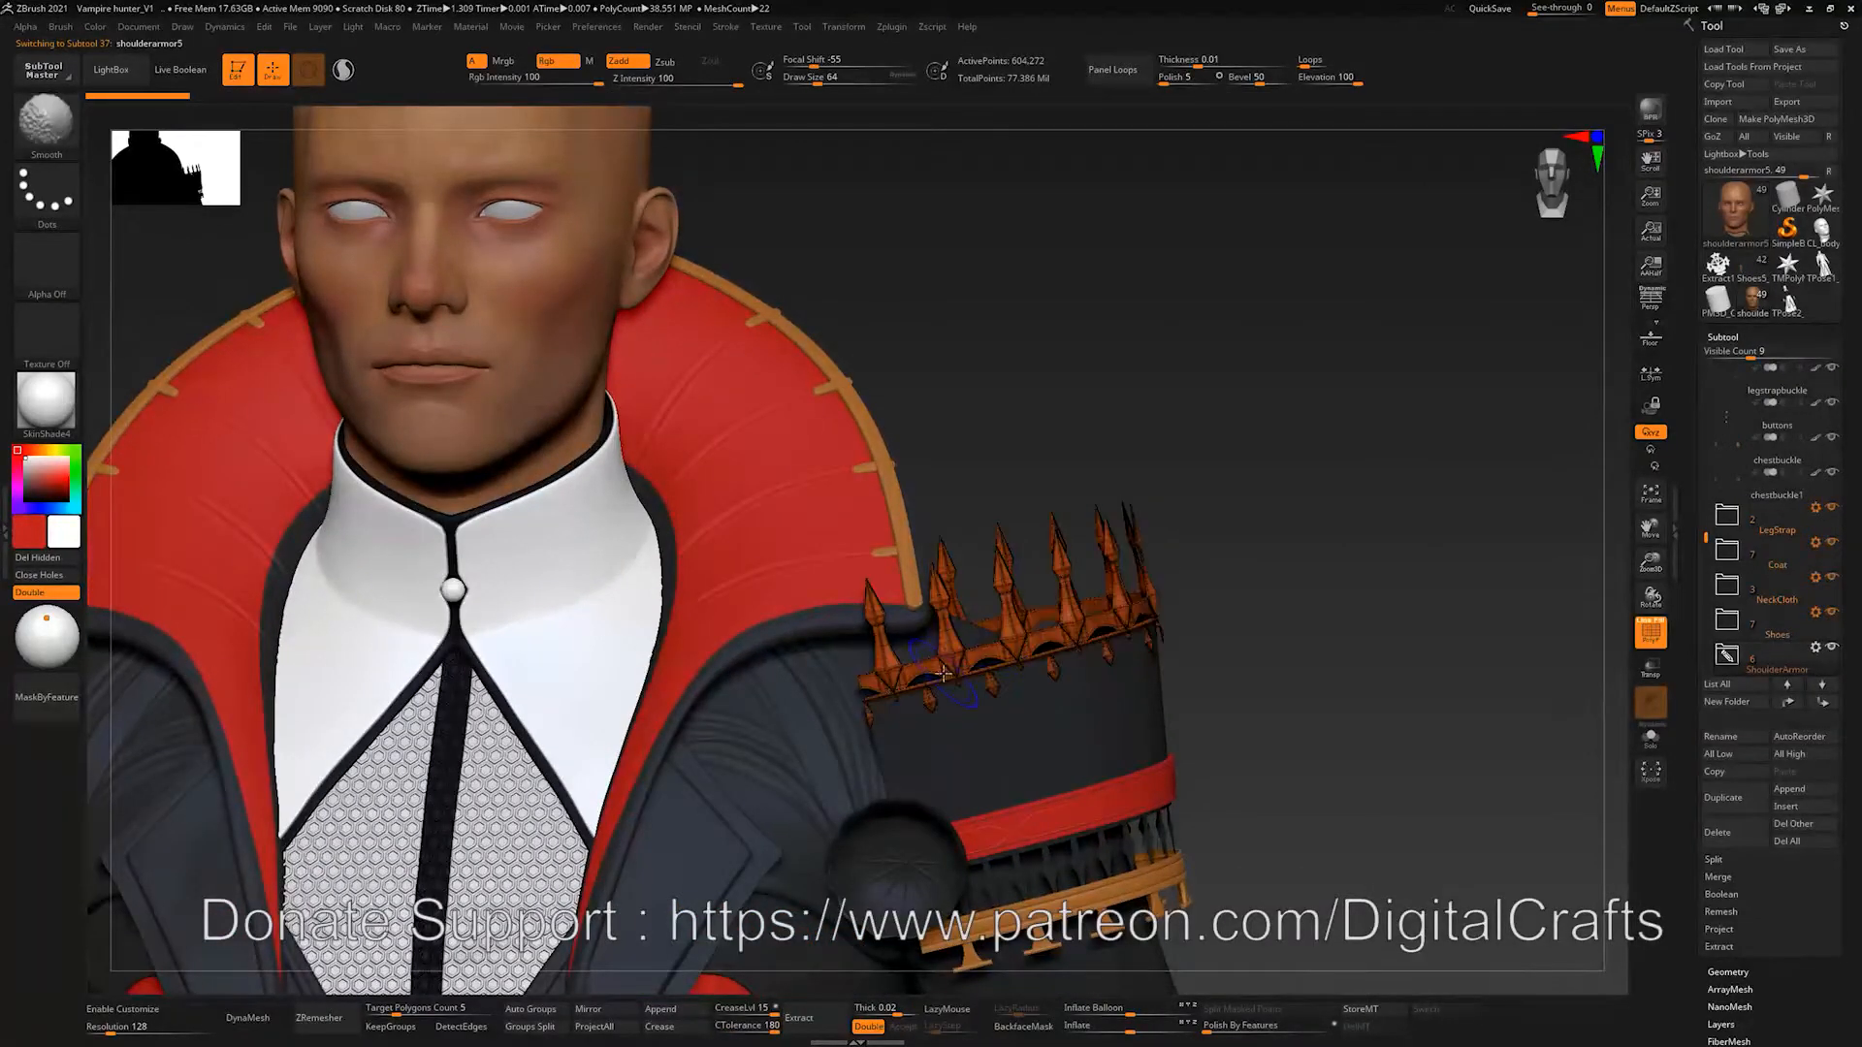
{"action": "key", "text": "shift+f"}
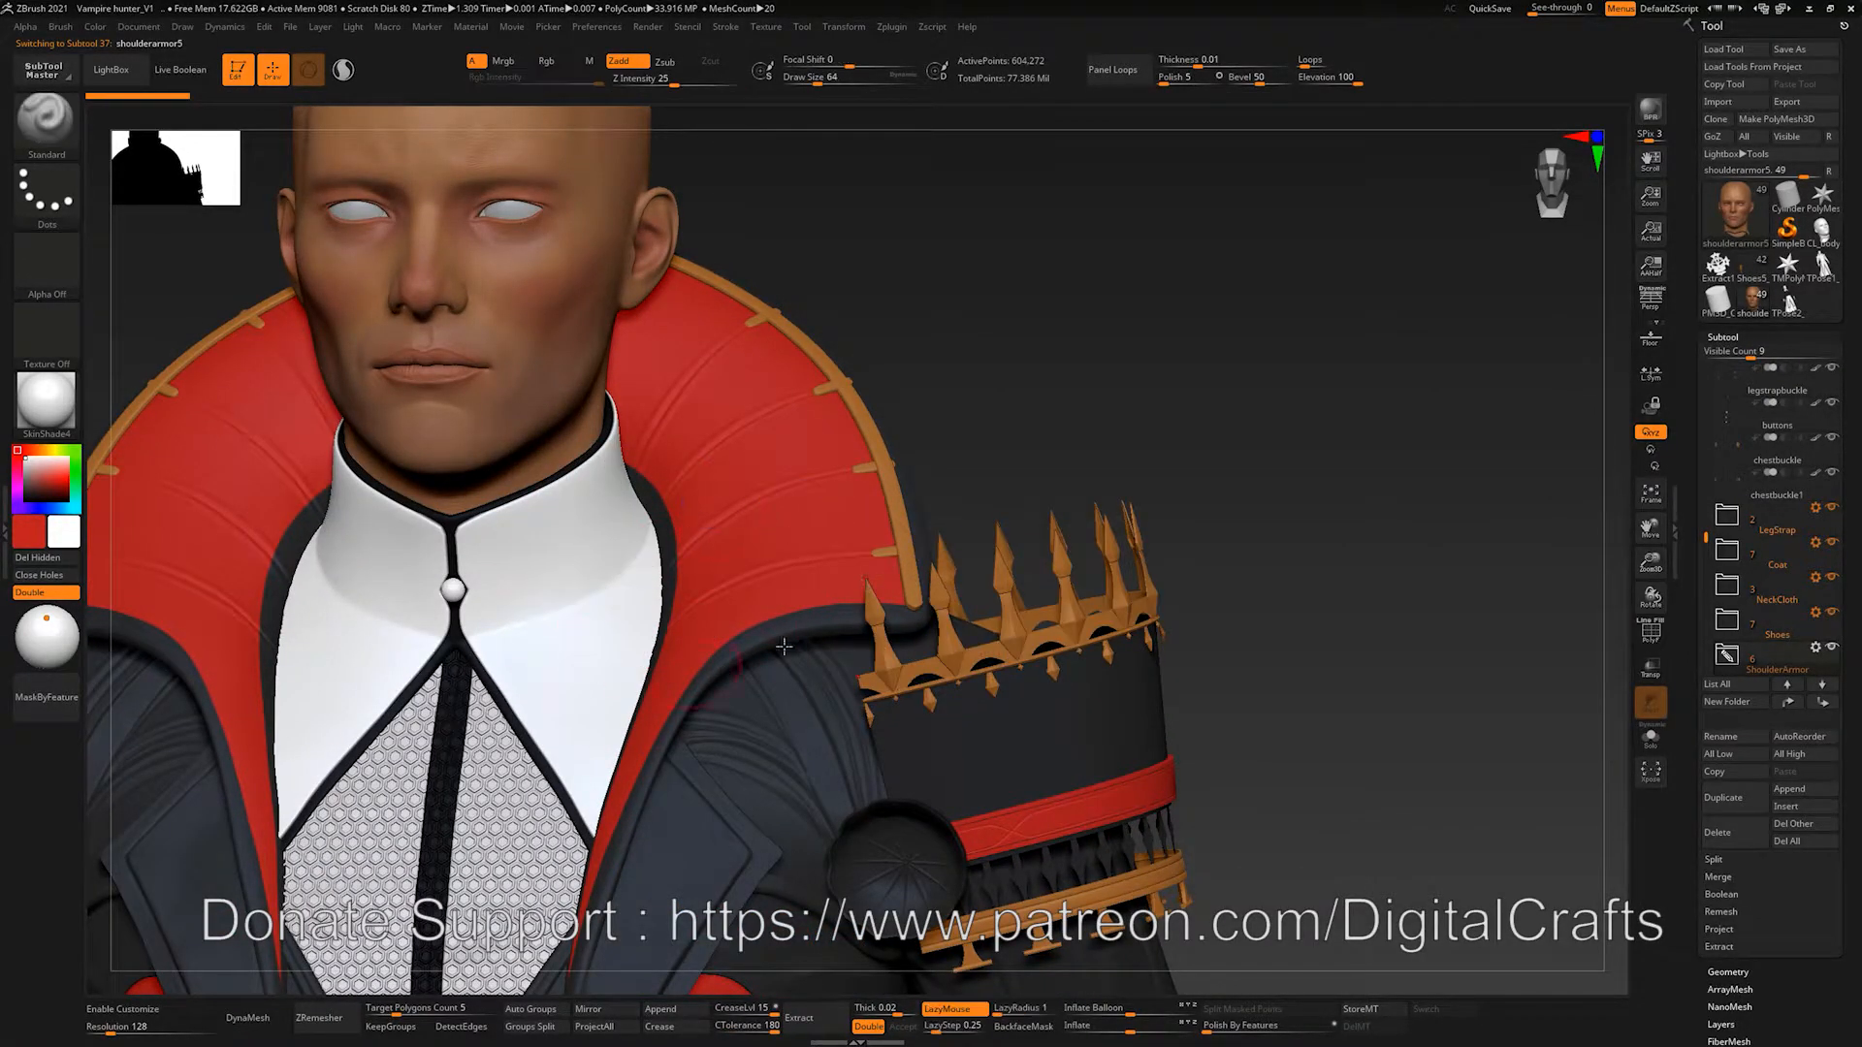
{"action": "left_click_drag", "start_coordinate": [1105, 448], "coordinate": [625, 456]}
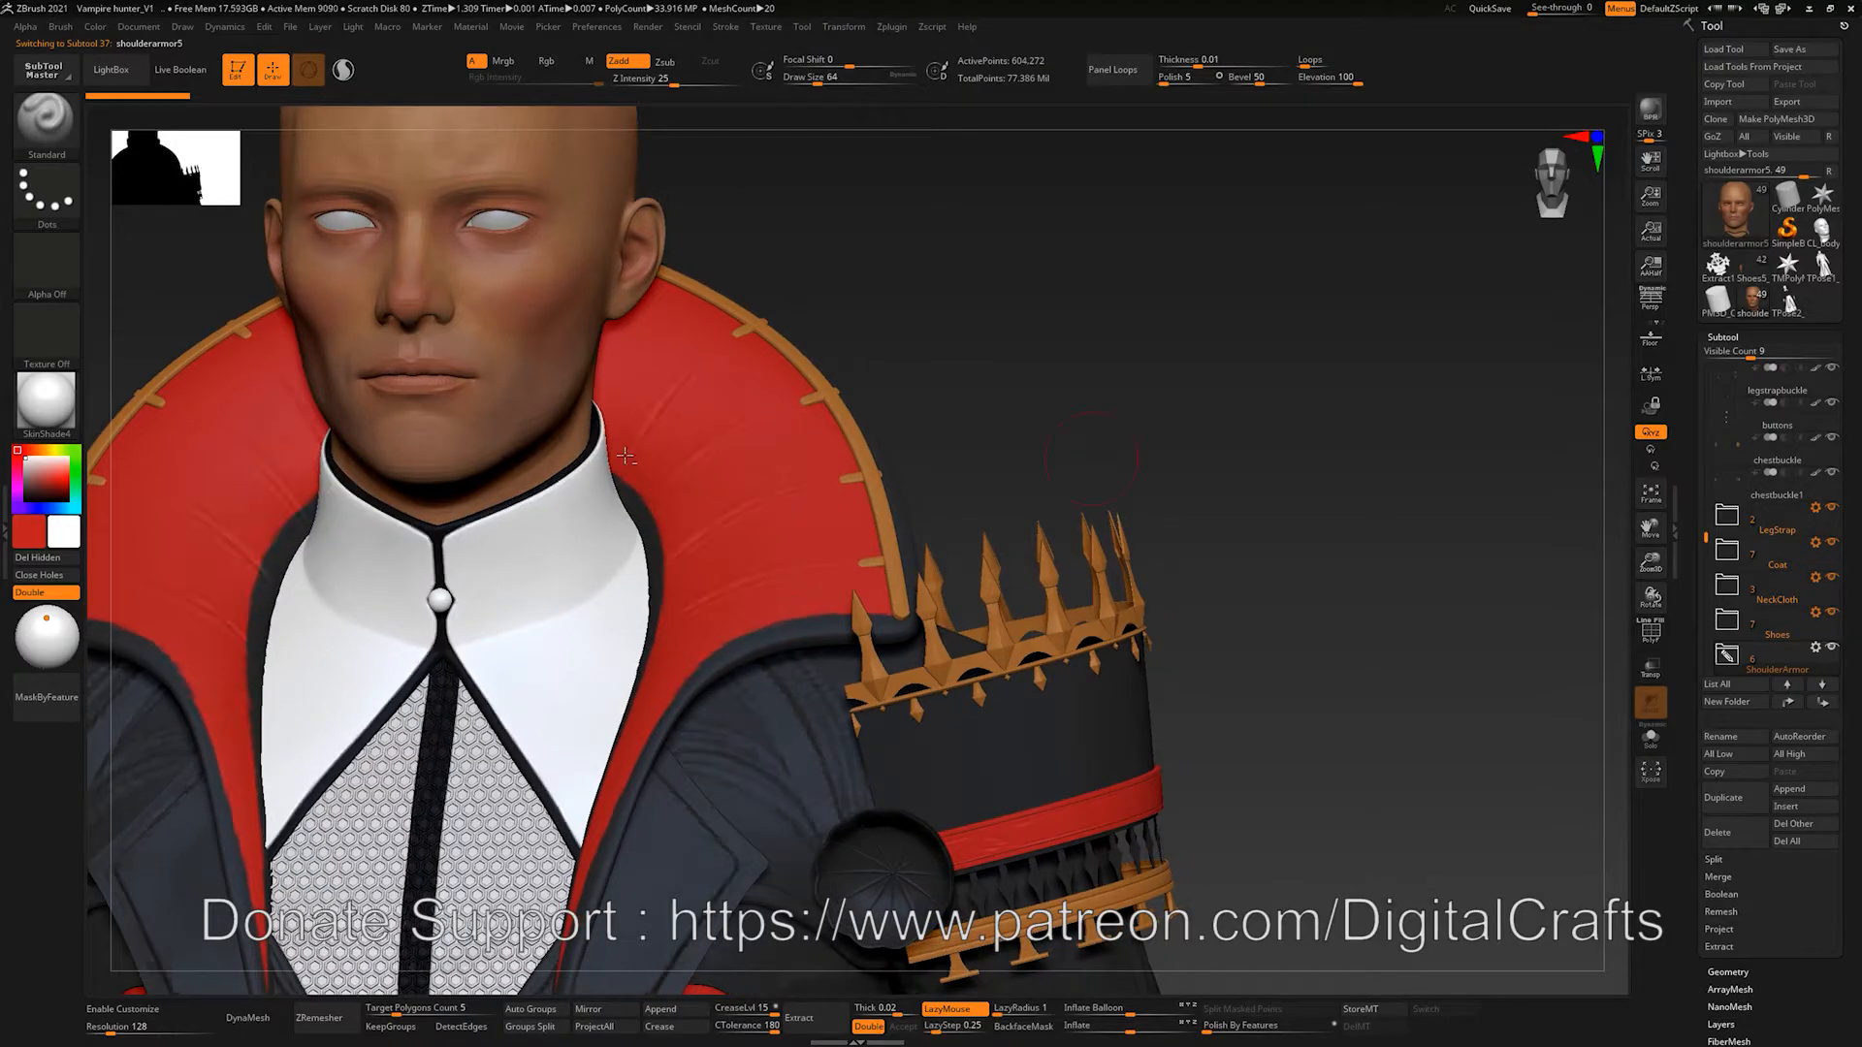
Step: Choose the Gold MatCap as the current material and check it on the character
{"action": "left_click", "coordinate": [46, 399]}
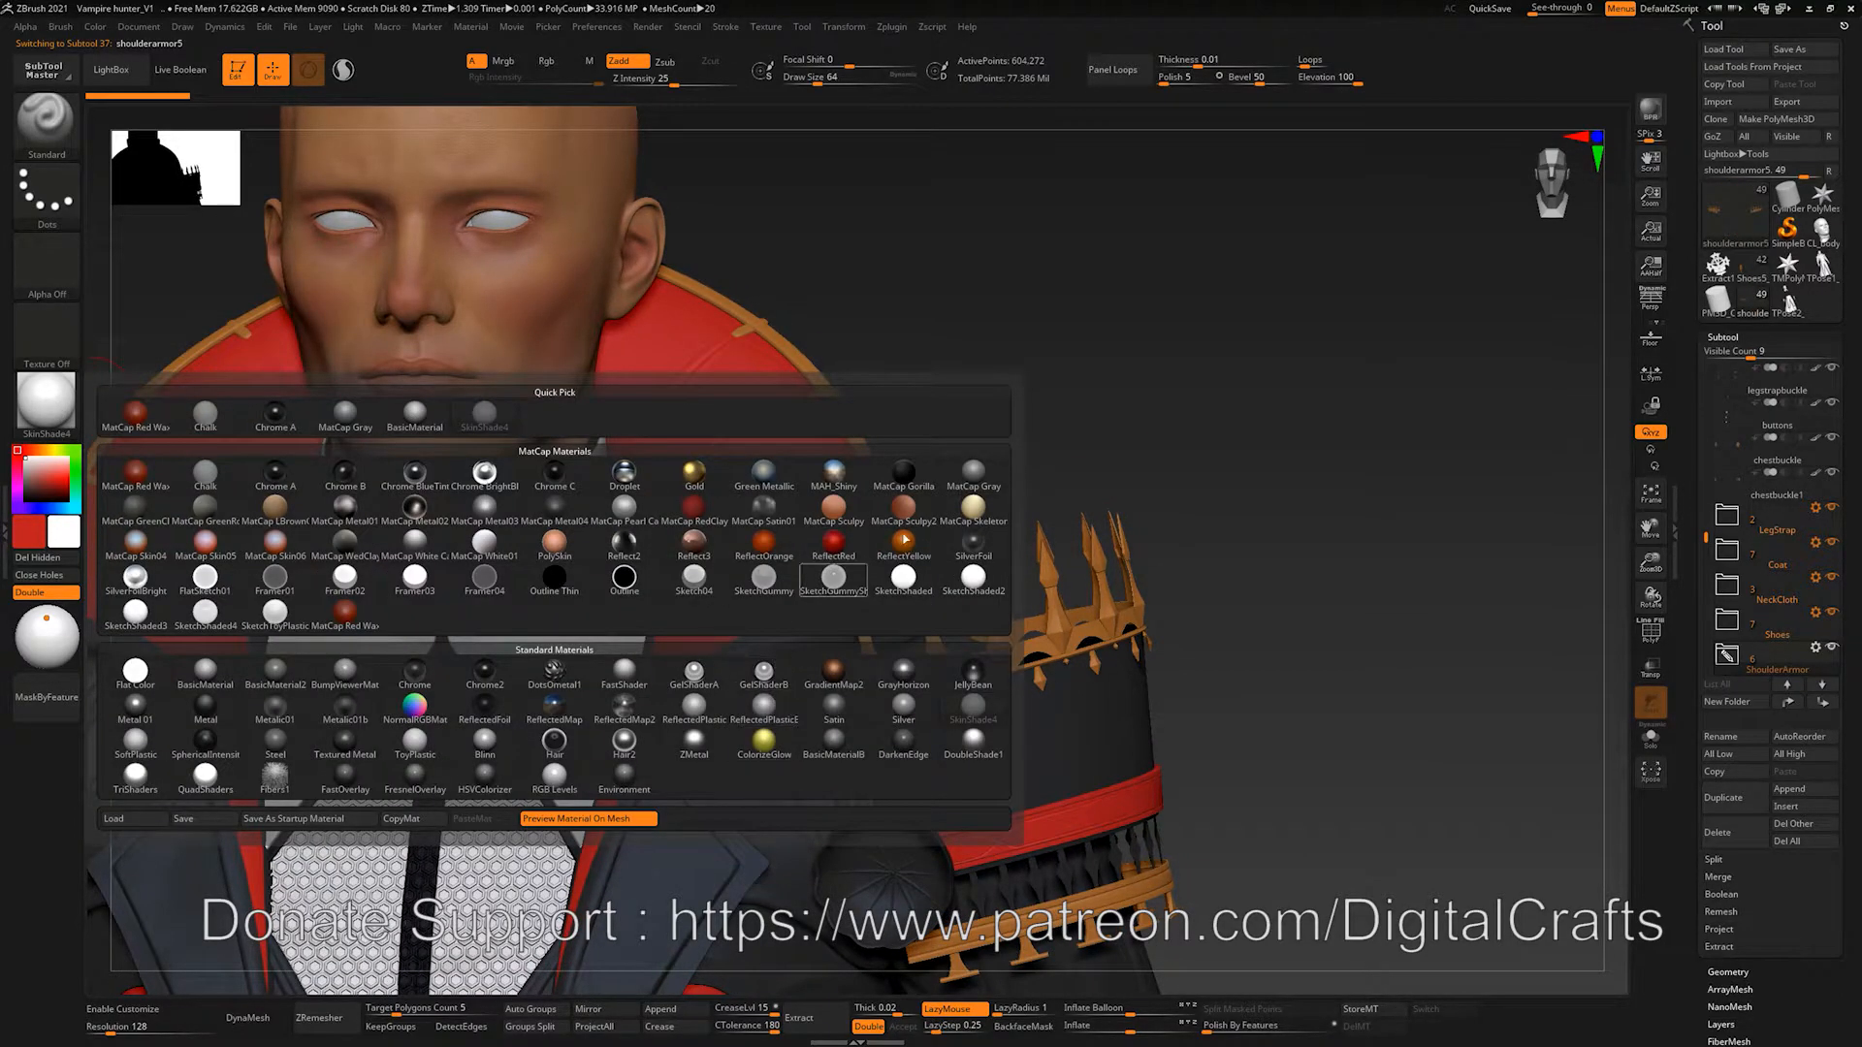
{"action": "left_click", "coordinate": [690, 467]}
{"action": "left_click_drag", "start_coordinate": [1149, 467], "coordinate": [1118, 467]}
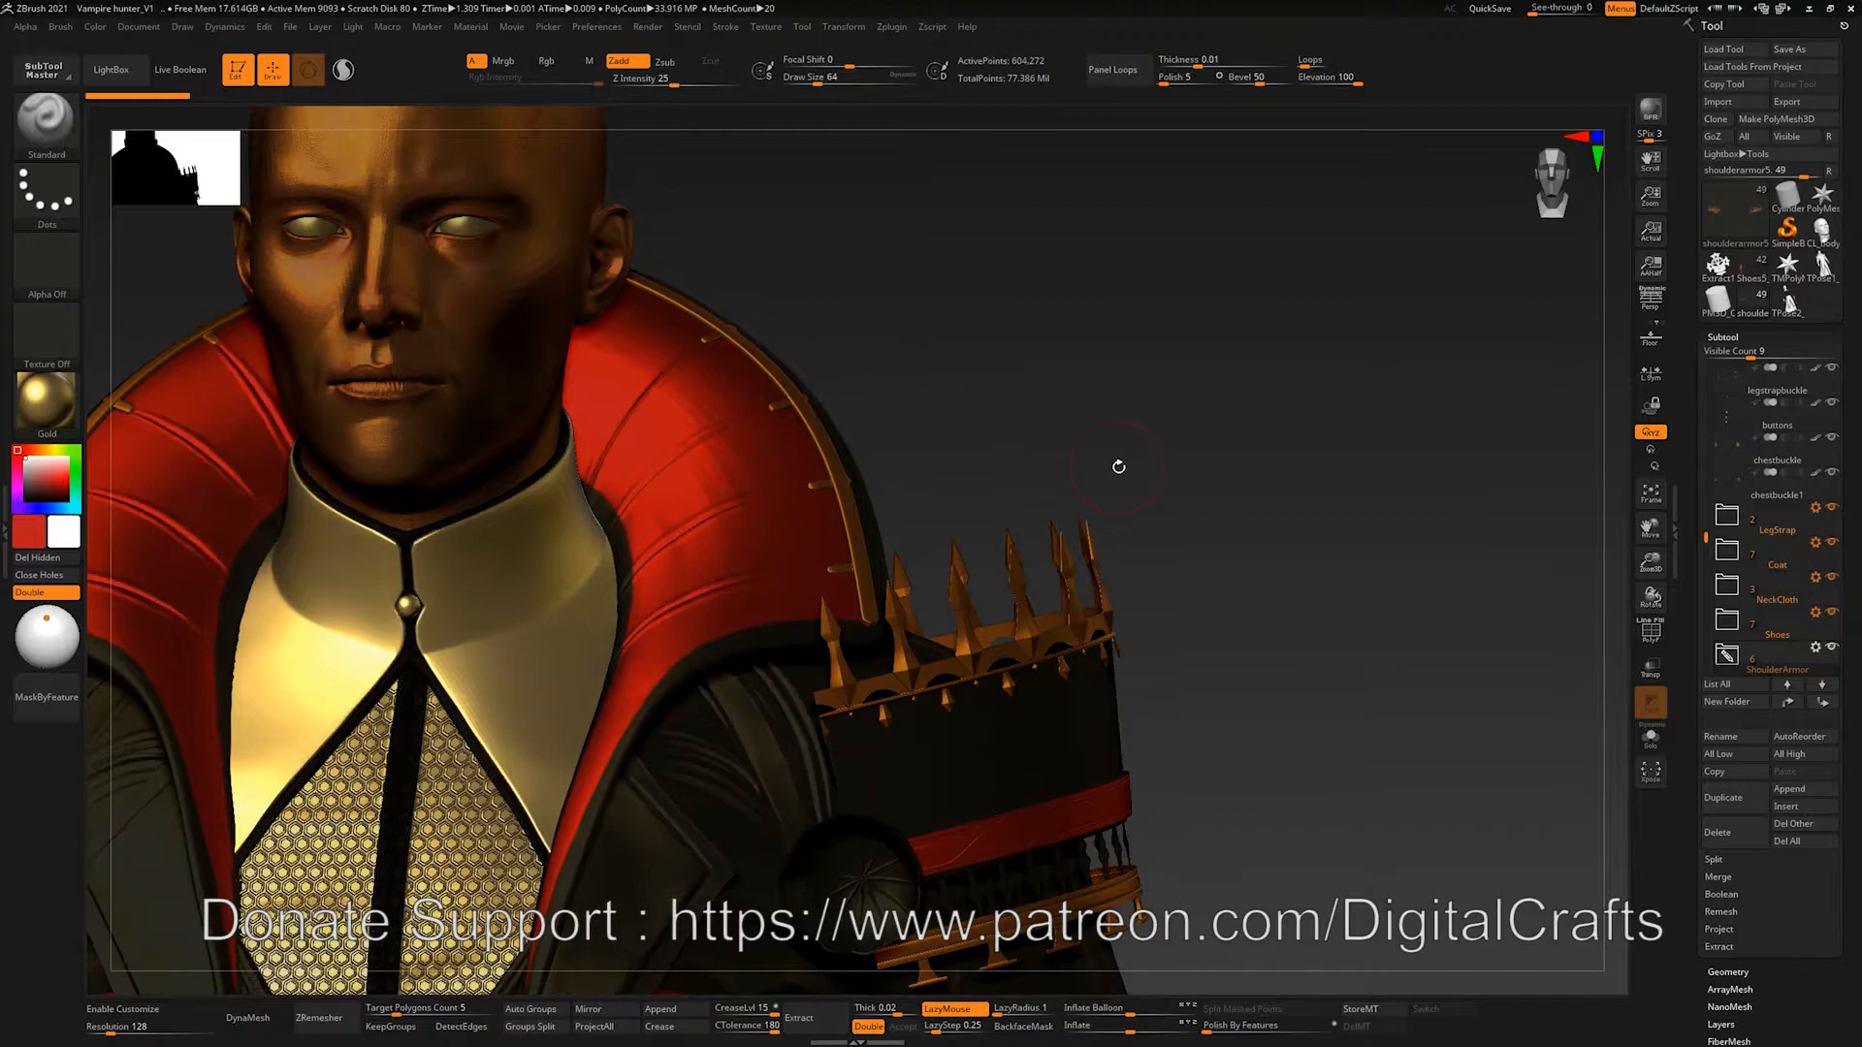
Step: Pick an orange-brown colour, enable only the material channel with Zadd off, and fill the spiked shoulder trim with Gold
{"action": "left_click", "coordinate": [35, 451]}
{"action": "left_click", "coordinate": [49, 478]}
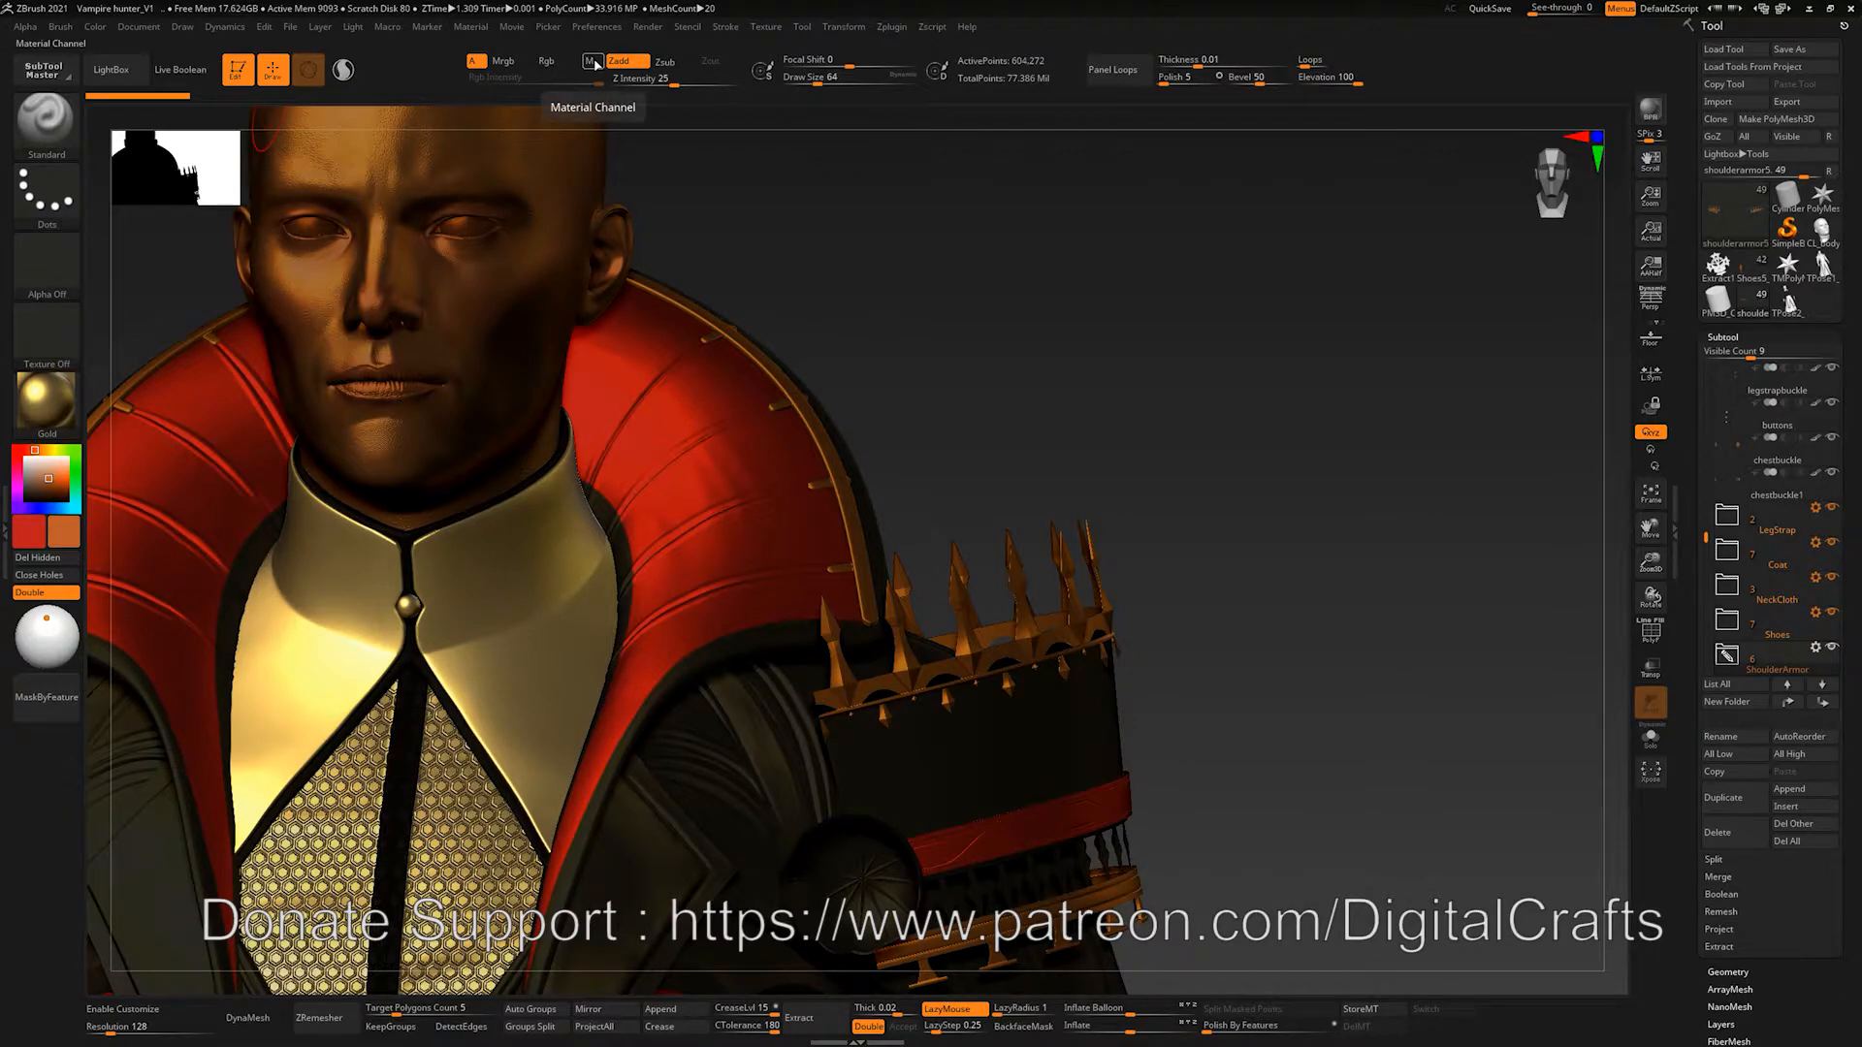
{"action": "left_click", "coordinate": [593, 61]}
{"action": "left_click", "coordinate": [618, 60]}
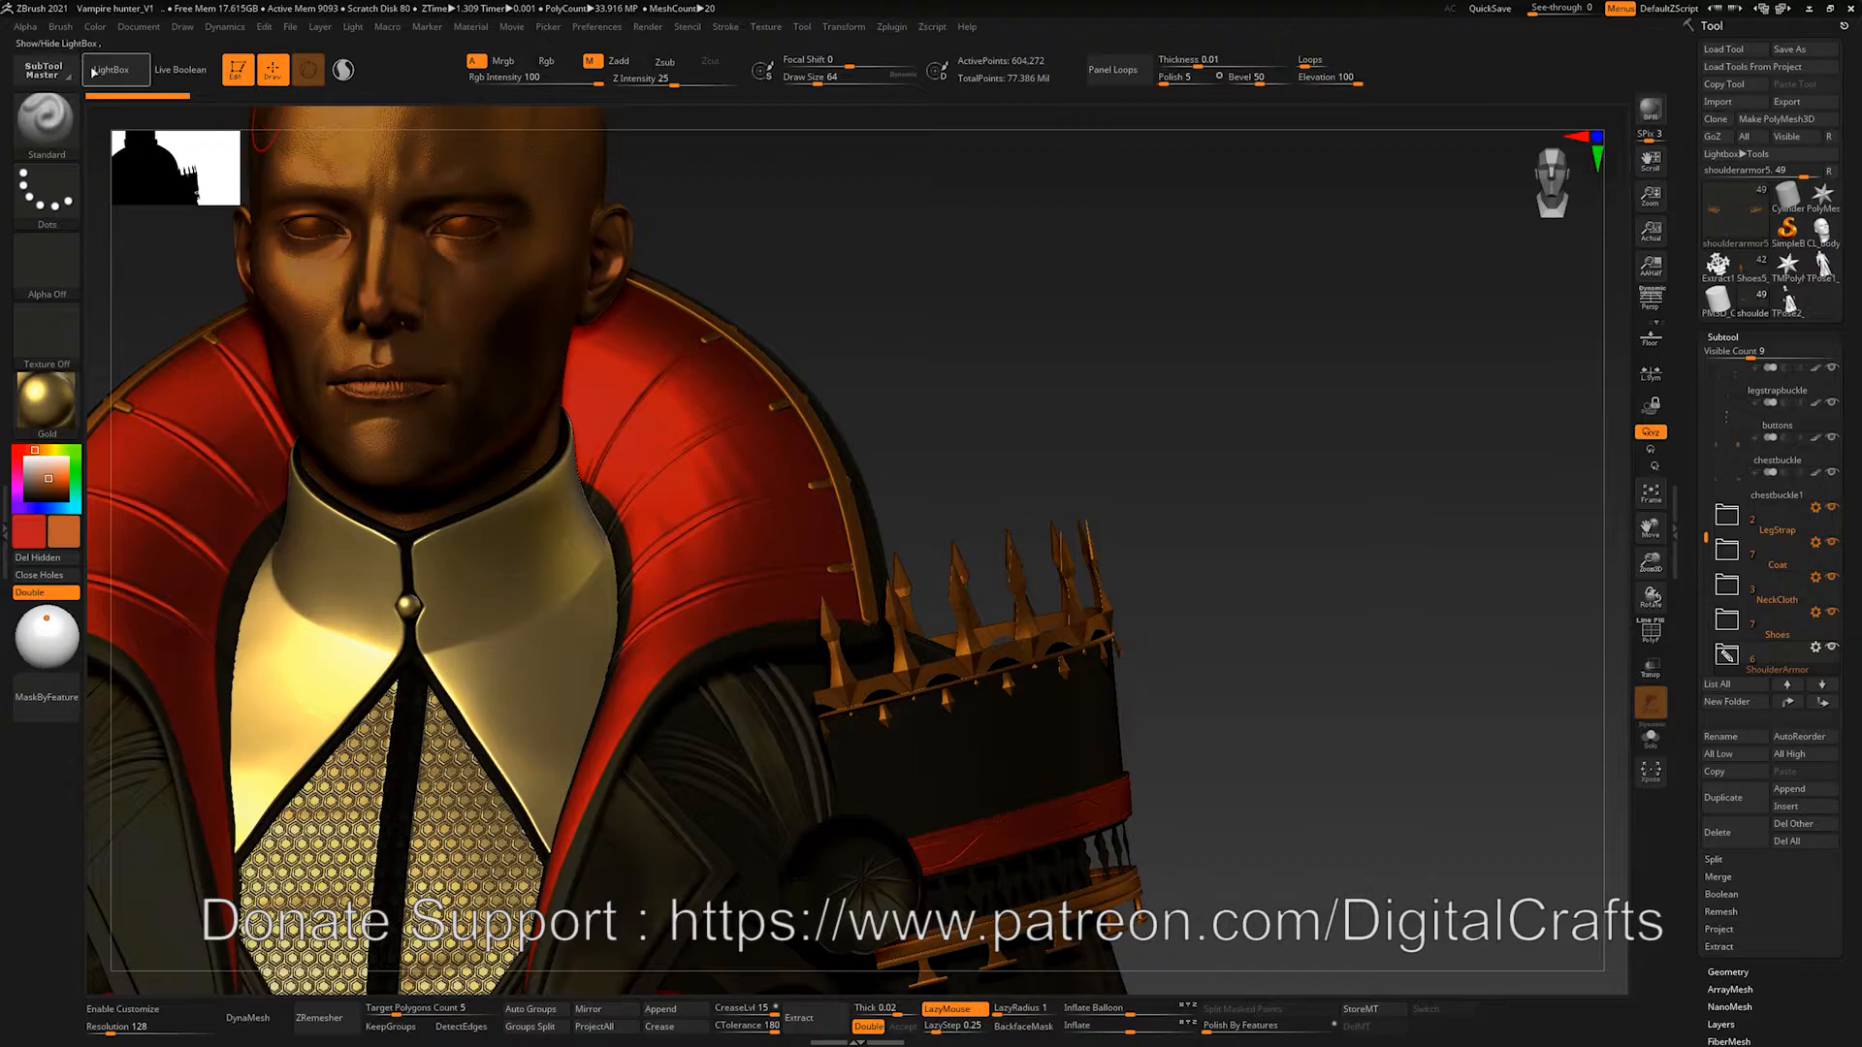
{"action": "left_click", "coordinate": [96, 26]}
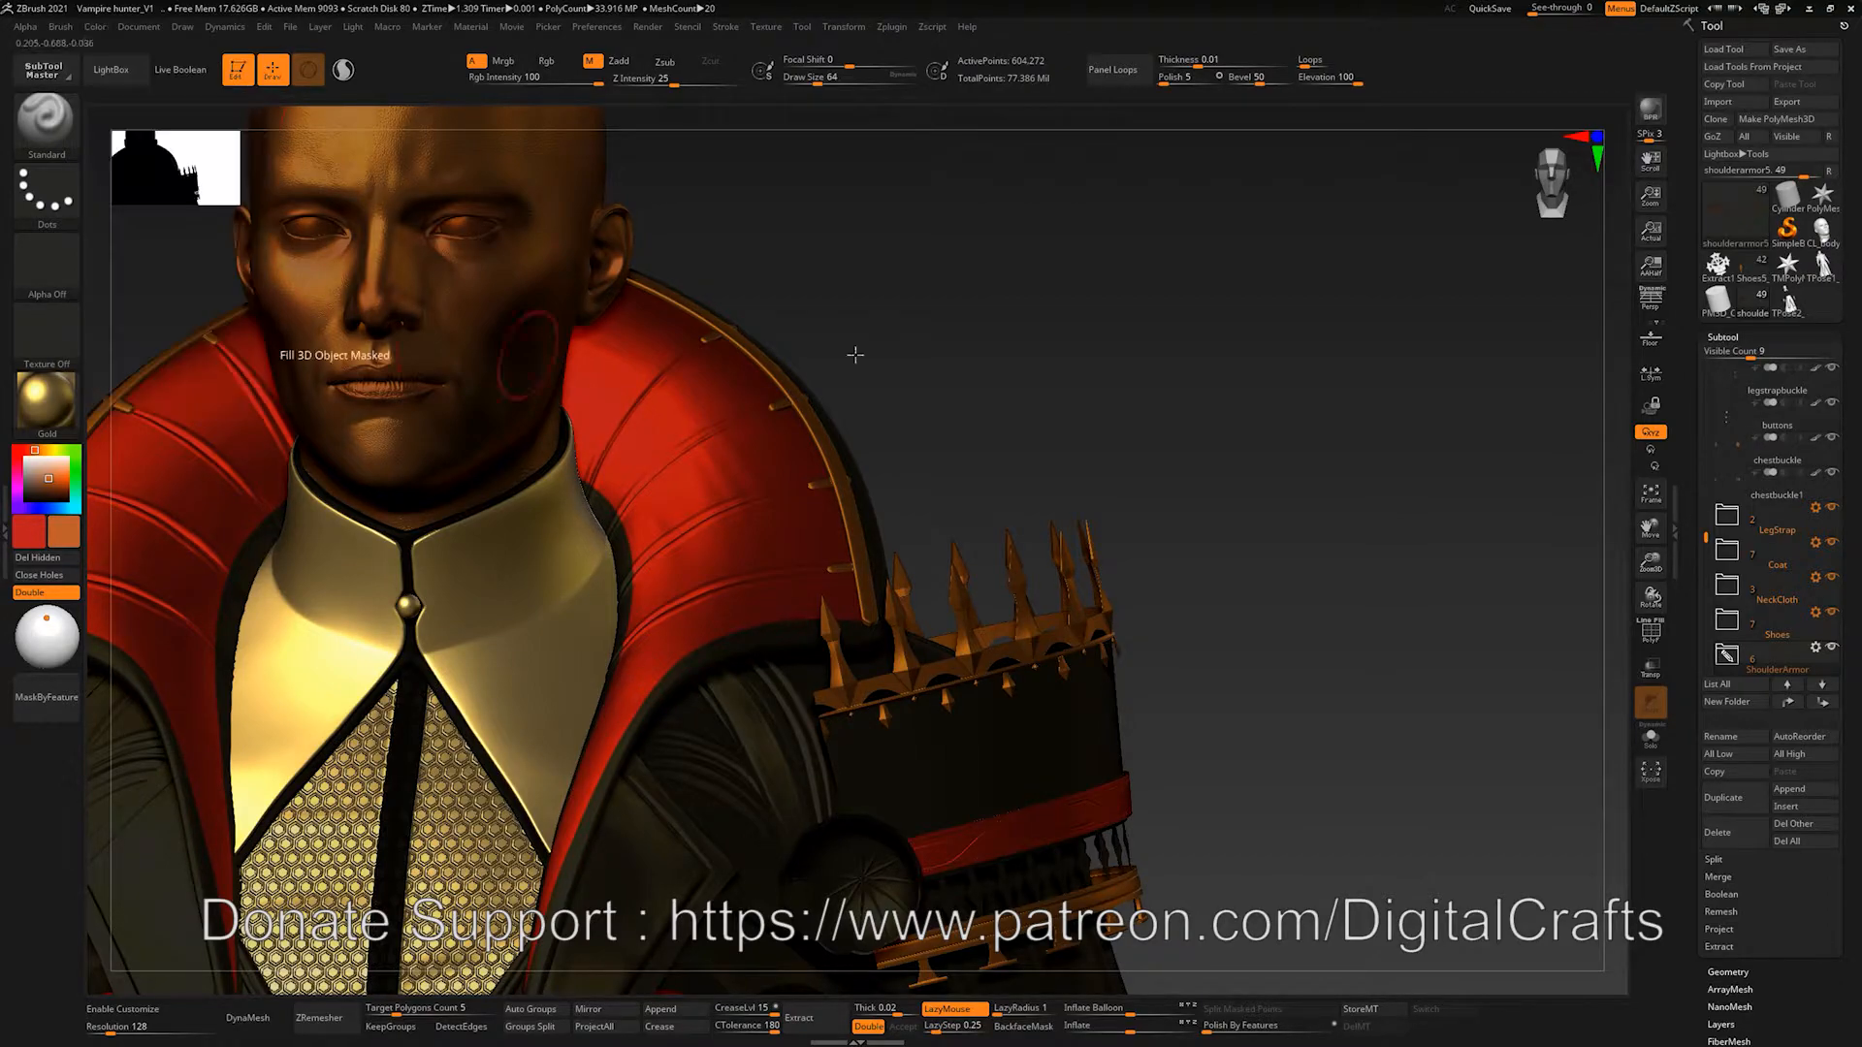
{"action": "left_click_drag", "start_coordinate": [1010, 340], "coordinate": [1156, 389]}
Step: Switch the current material to BasicMaterial and compare the gold-filled shoulder trim with the unfilled parts
{"action": "left_click", "coordinate": [47, 402]}
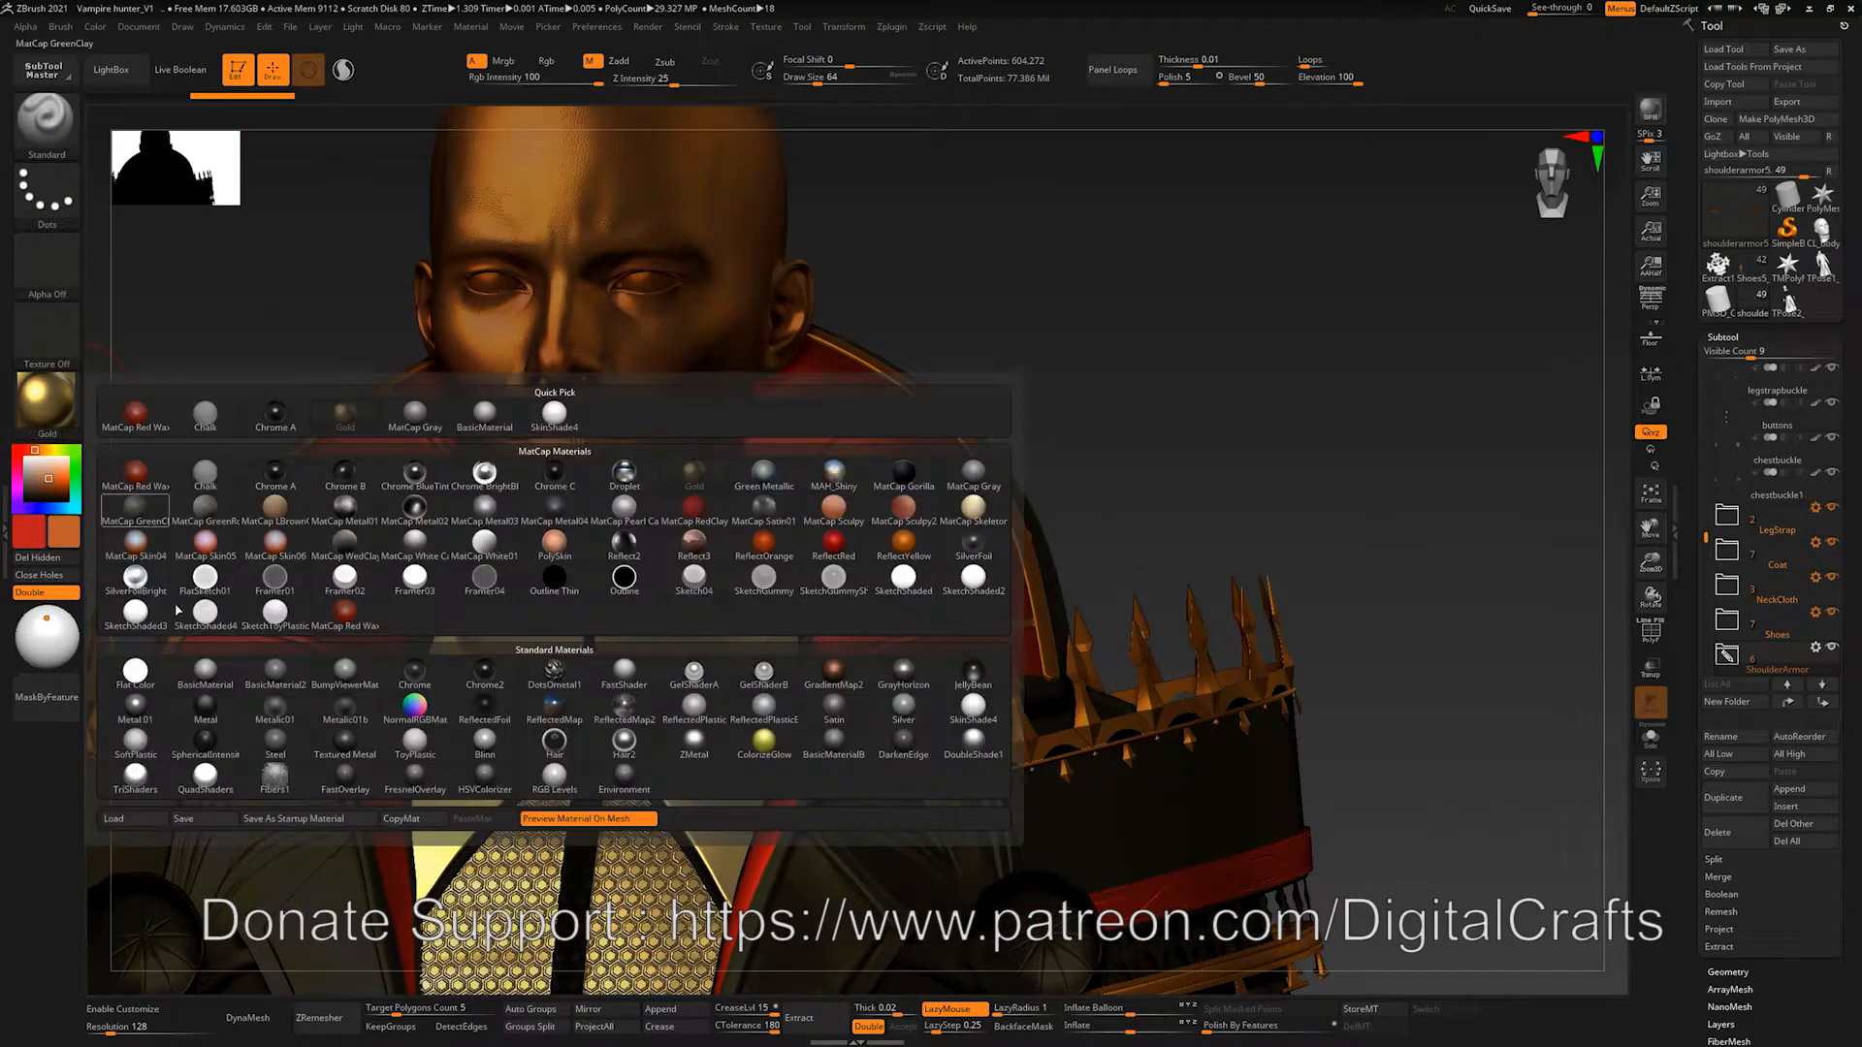
{"action": "left_click", "coordinate": [205, 677]}
{"action": "left_click_drag", "start_coordinate": [1030, 428], "coordinate": [963, 347]}
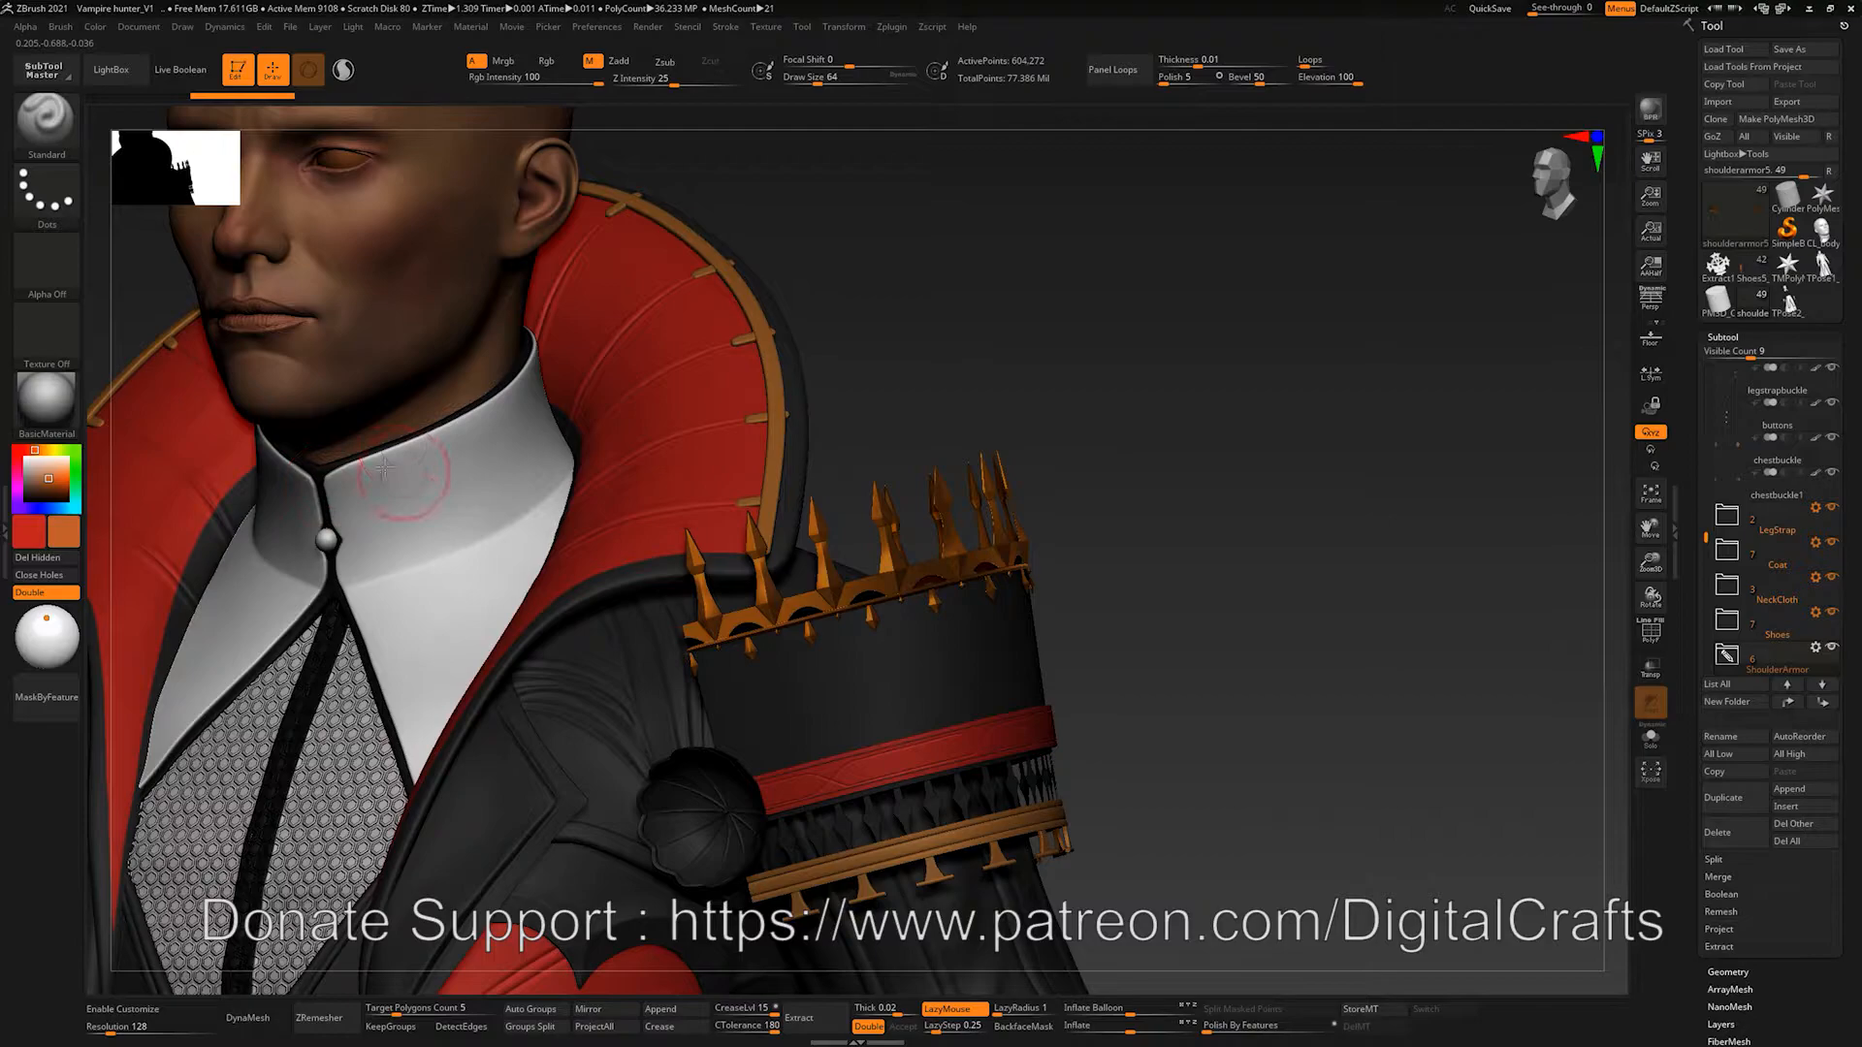
{"action": "left_click_drag", "start_coordinate": [1092, 400], "coordinate": [873, 311], "text": "alt"}
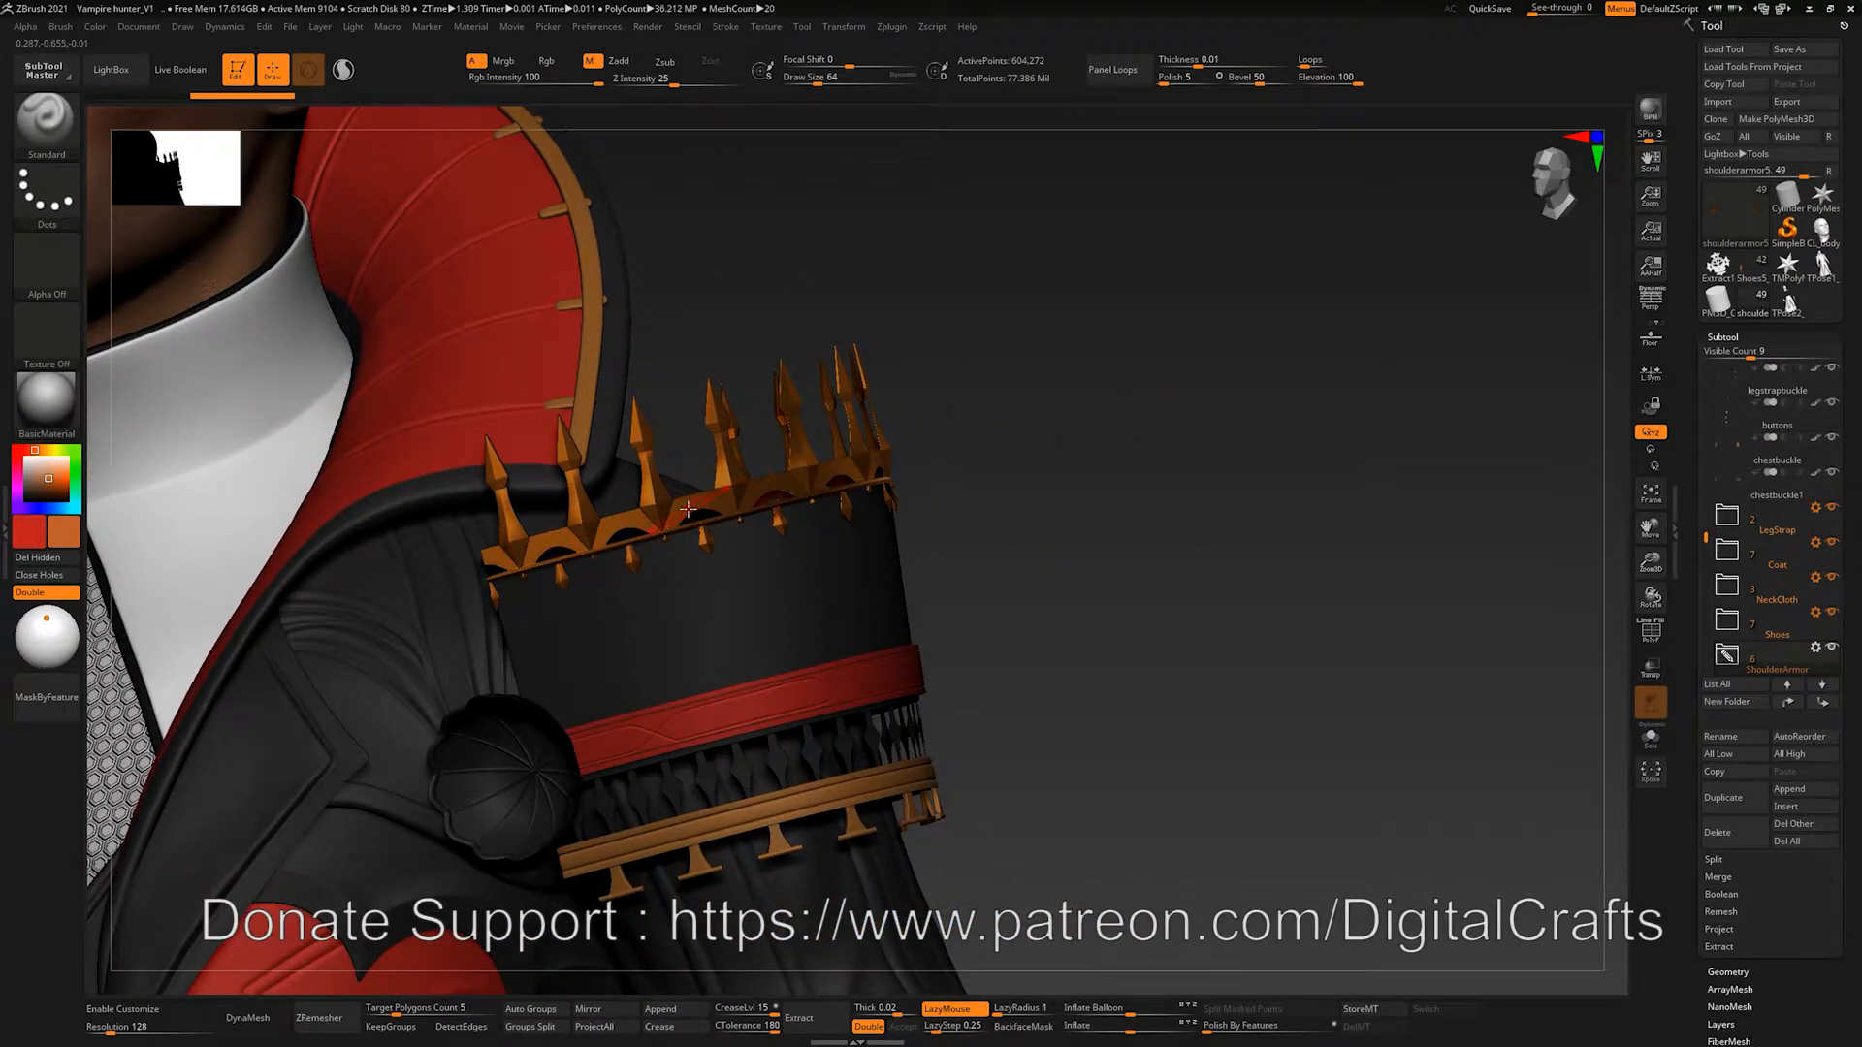
{"action": "mouse_move", "coordinate": [1051, 450]}
{"action": "left_mouse_down"}
{"action": "mouse_move", "coordinate": [1068, 440]}
{"action": "mouse_move", "coordinate": [1043, 440]}
{"action": "left_mouse_up"}
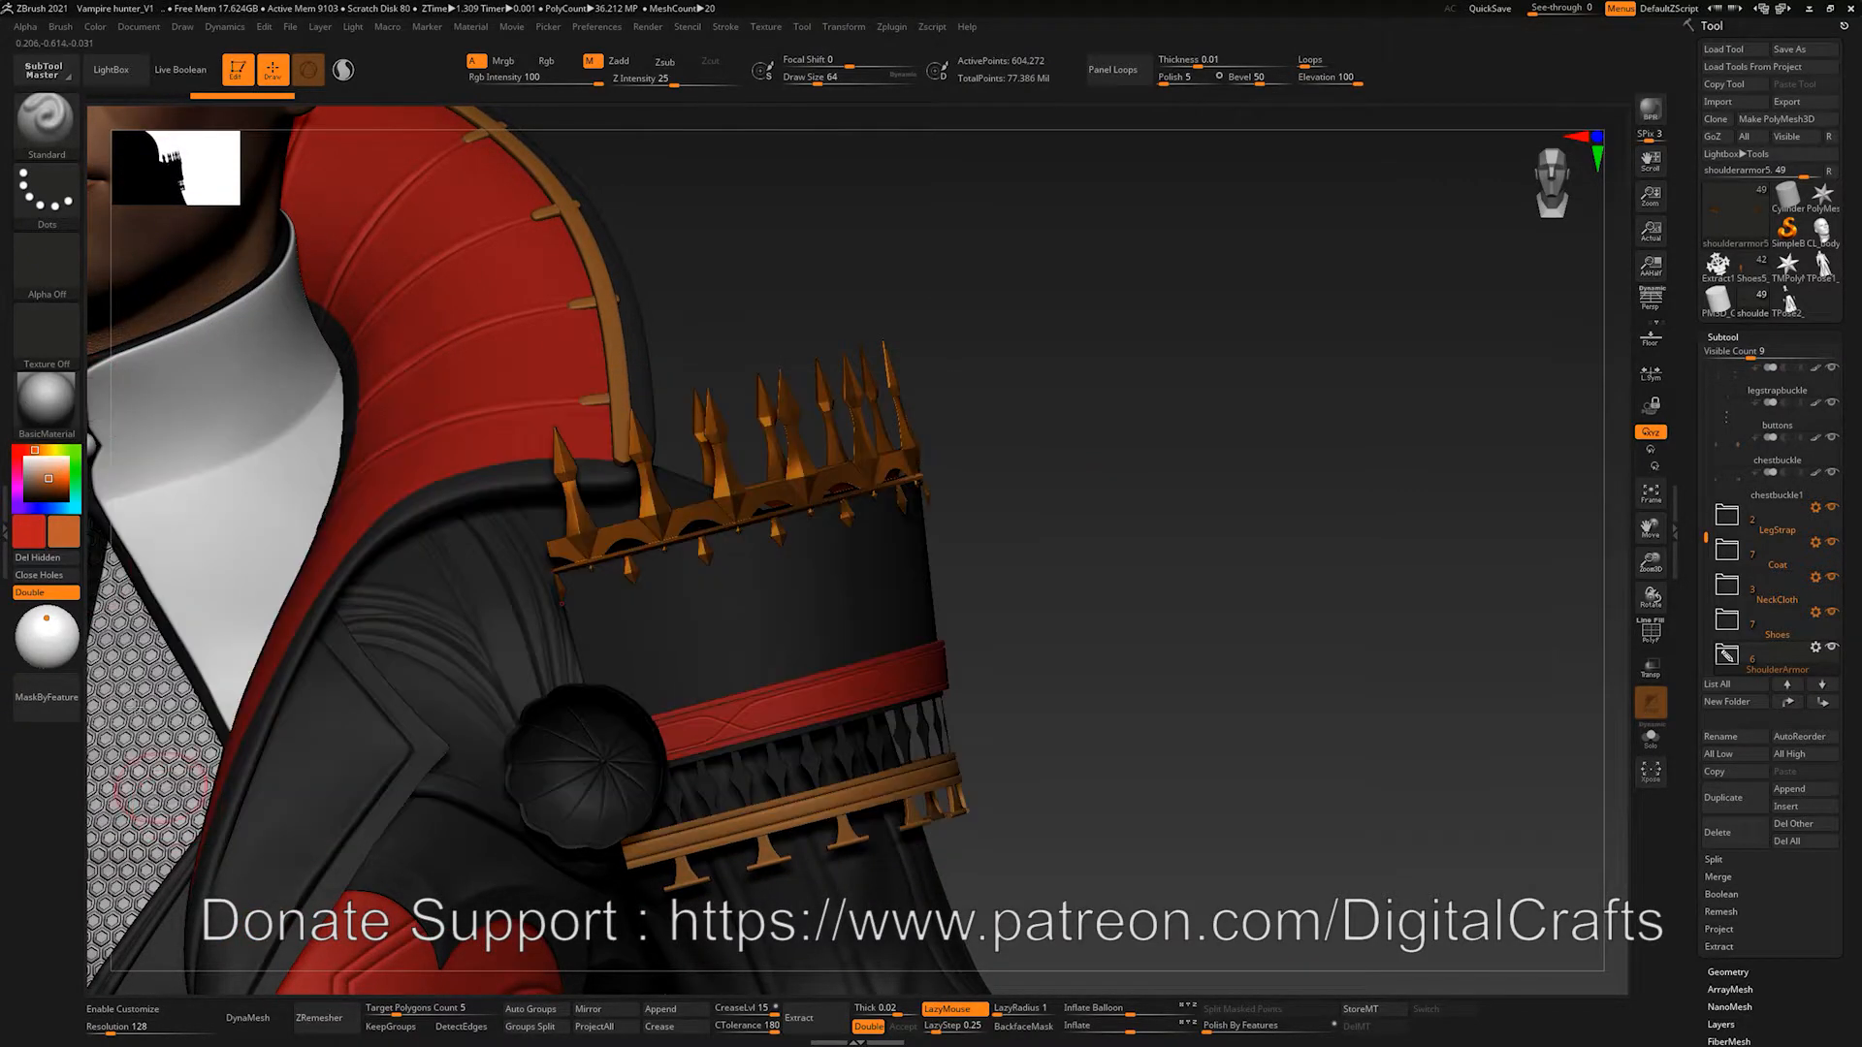
Step: Switch the current material to Flat Color and inspect the shoulder trim against the rest of the figure
{"action": "left_click", "coordinate": [29, 404]}
{"action": "left_click", "coordinate": [136, 671]}
{"action": "left_click", "coordinate": [46, 400]}
{"action": "left_click", "coordinate": [135, 672]}
{"action": "left_click_drag", "start_coordinate": [1101, 463], "coordinate": [1142, 511], "text": "alt"}
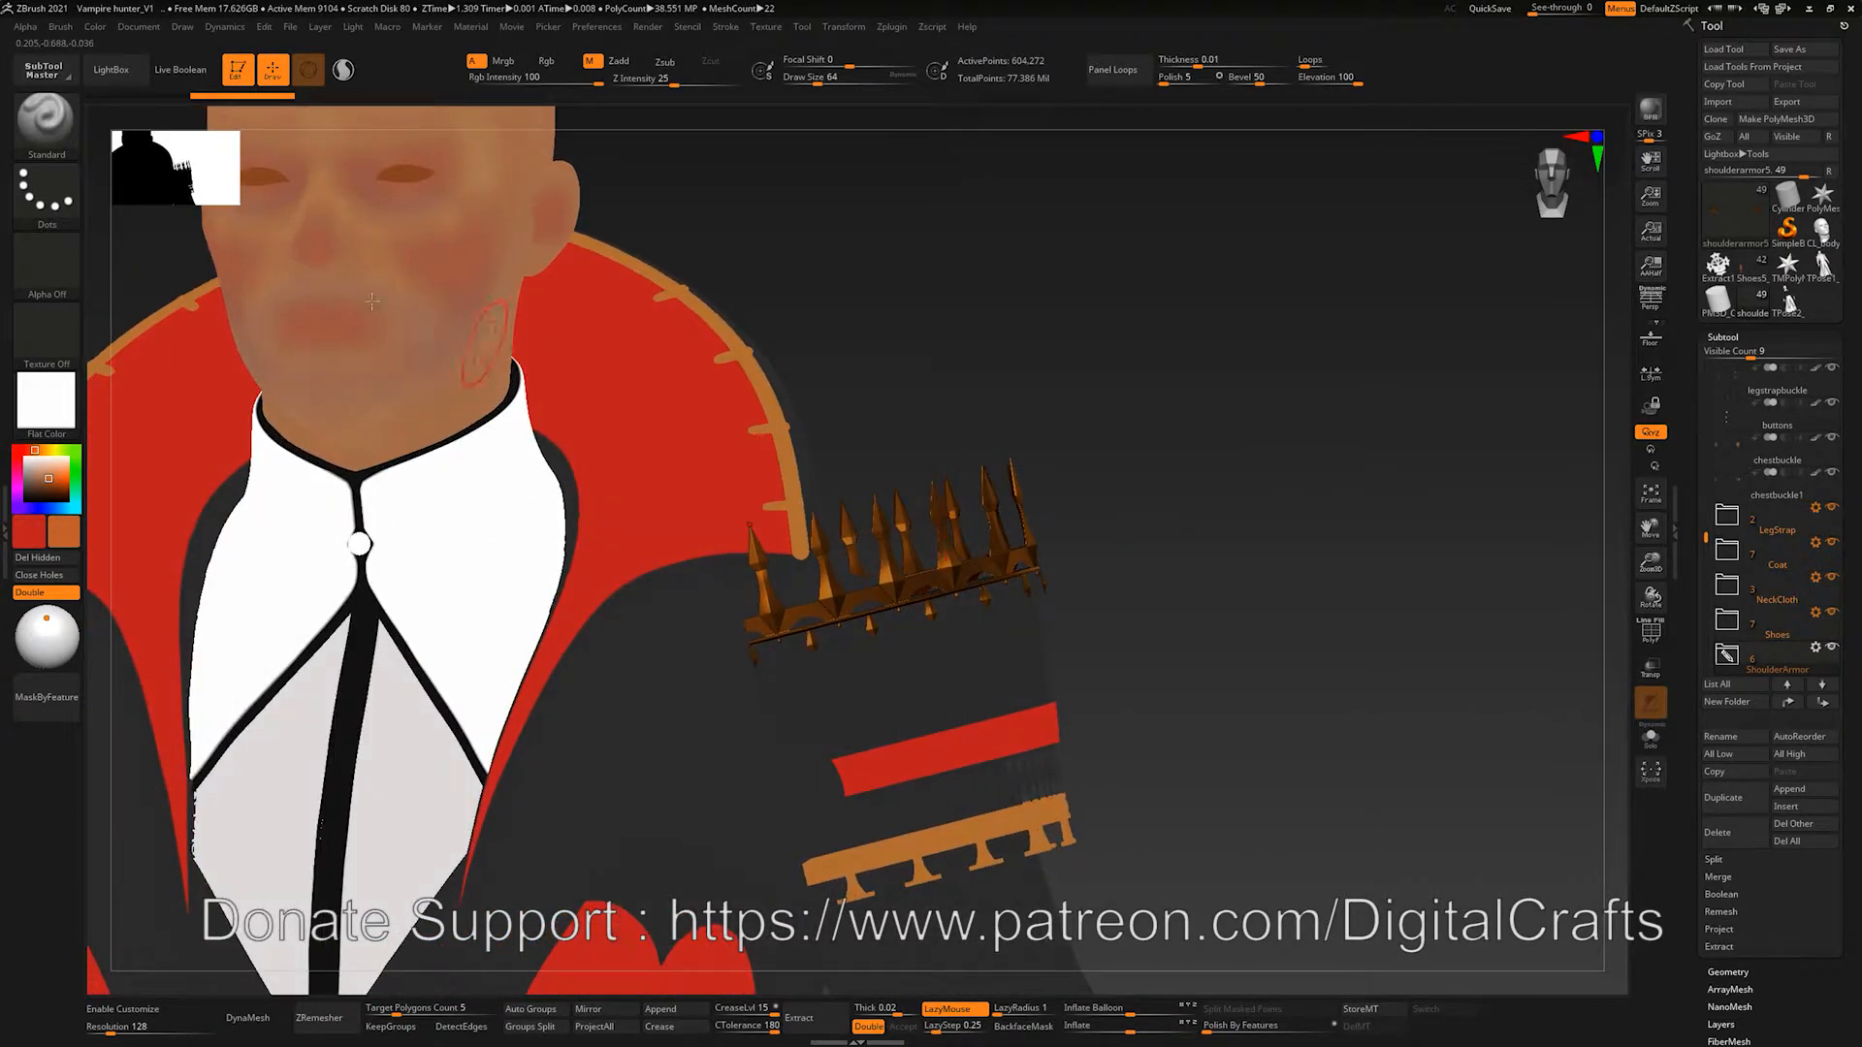
{"action": "left_click_drag", "start_coordinate": [884, 379], "coordinate": [1051, 436], "text": "alt"}
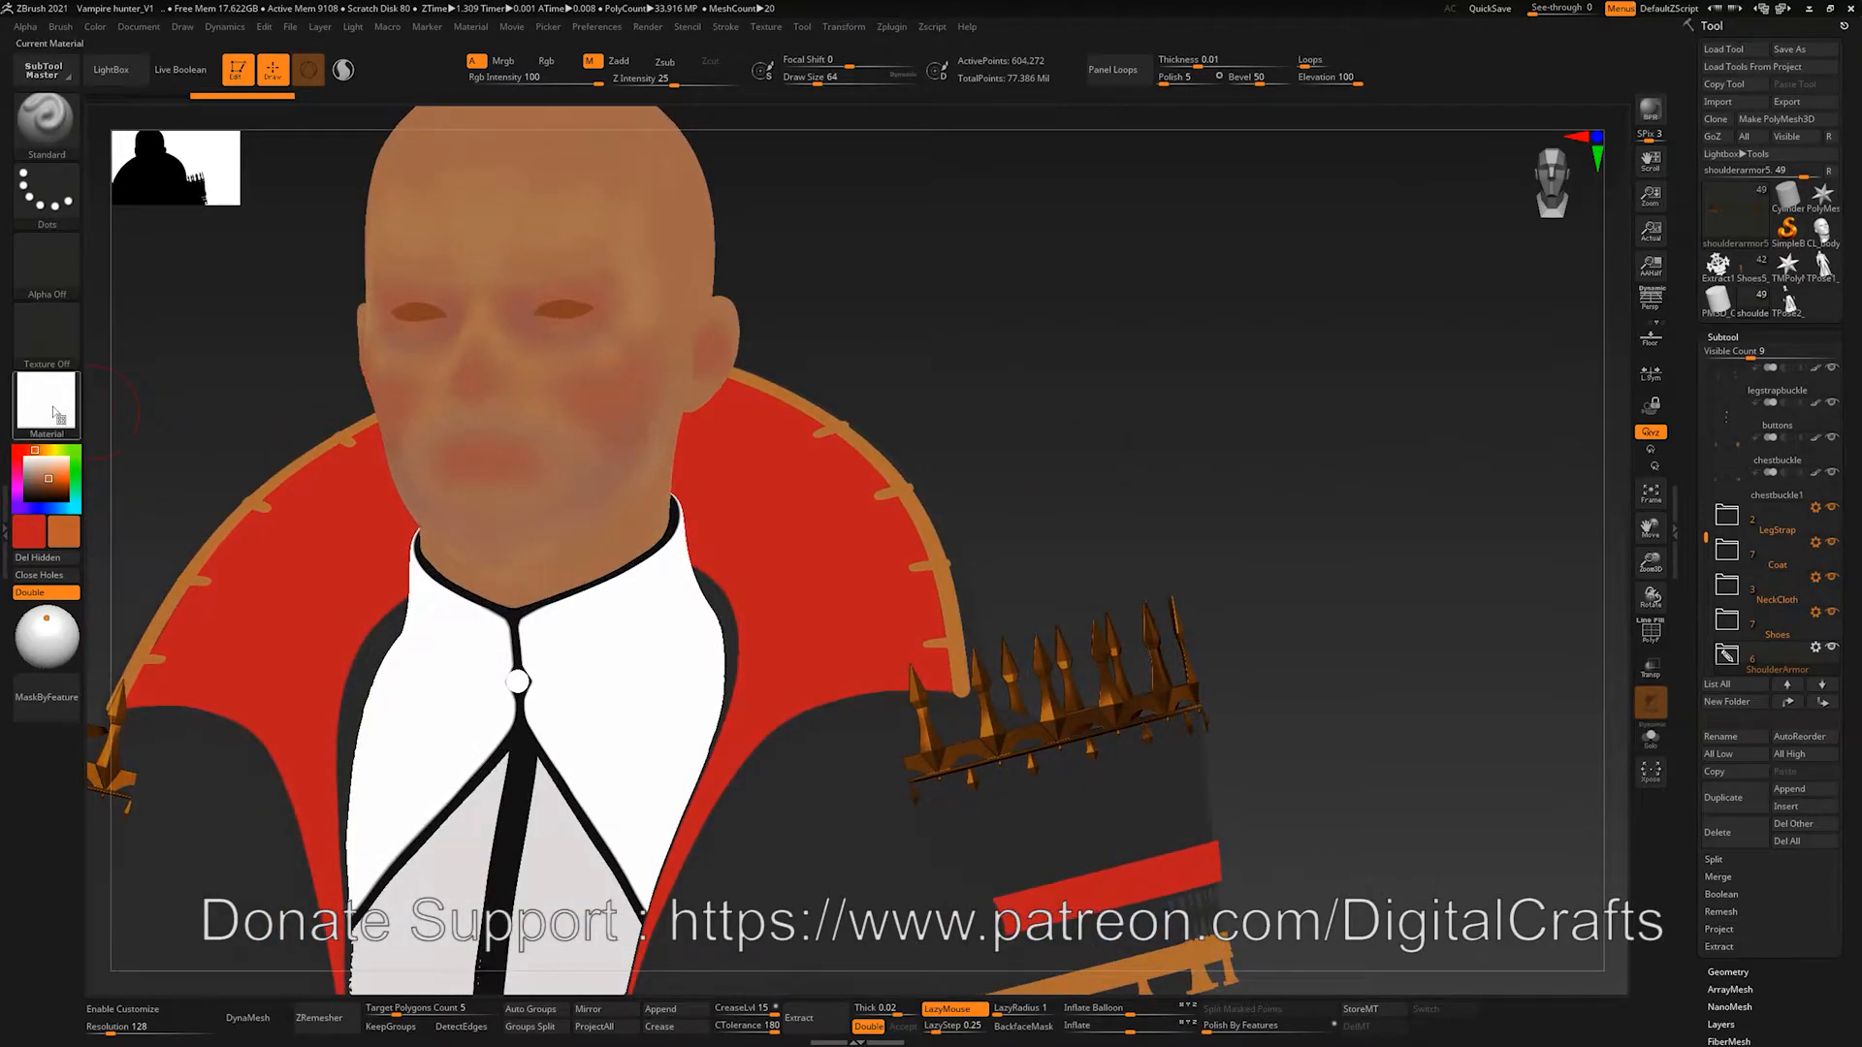
Step: Set SkinShade4 as the current material for the character
{"action": "left_click", "coordinate": [45, 400]}
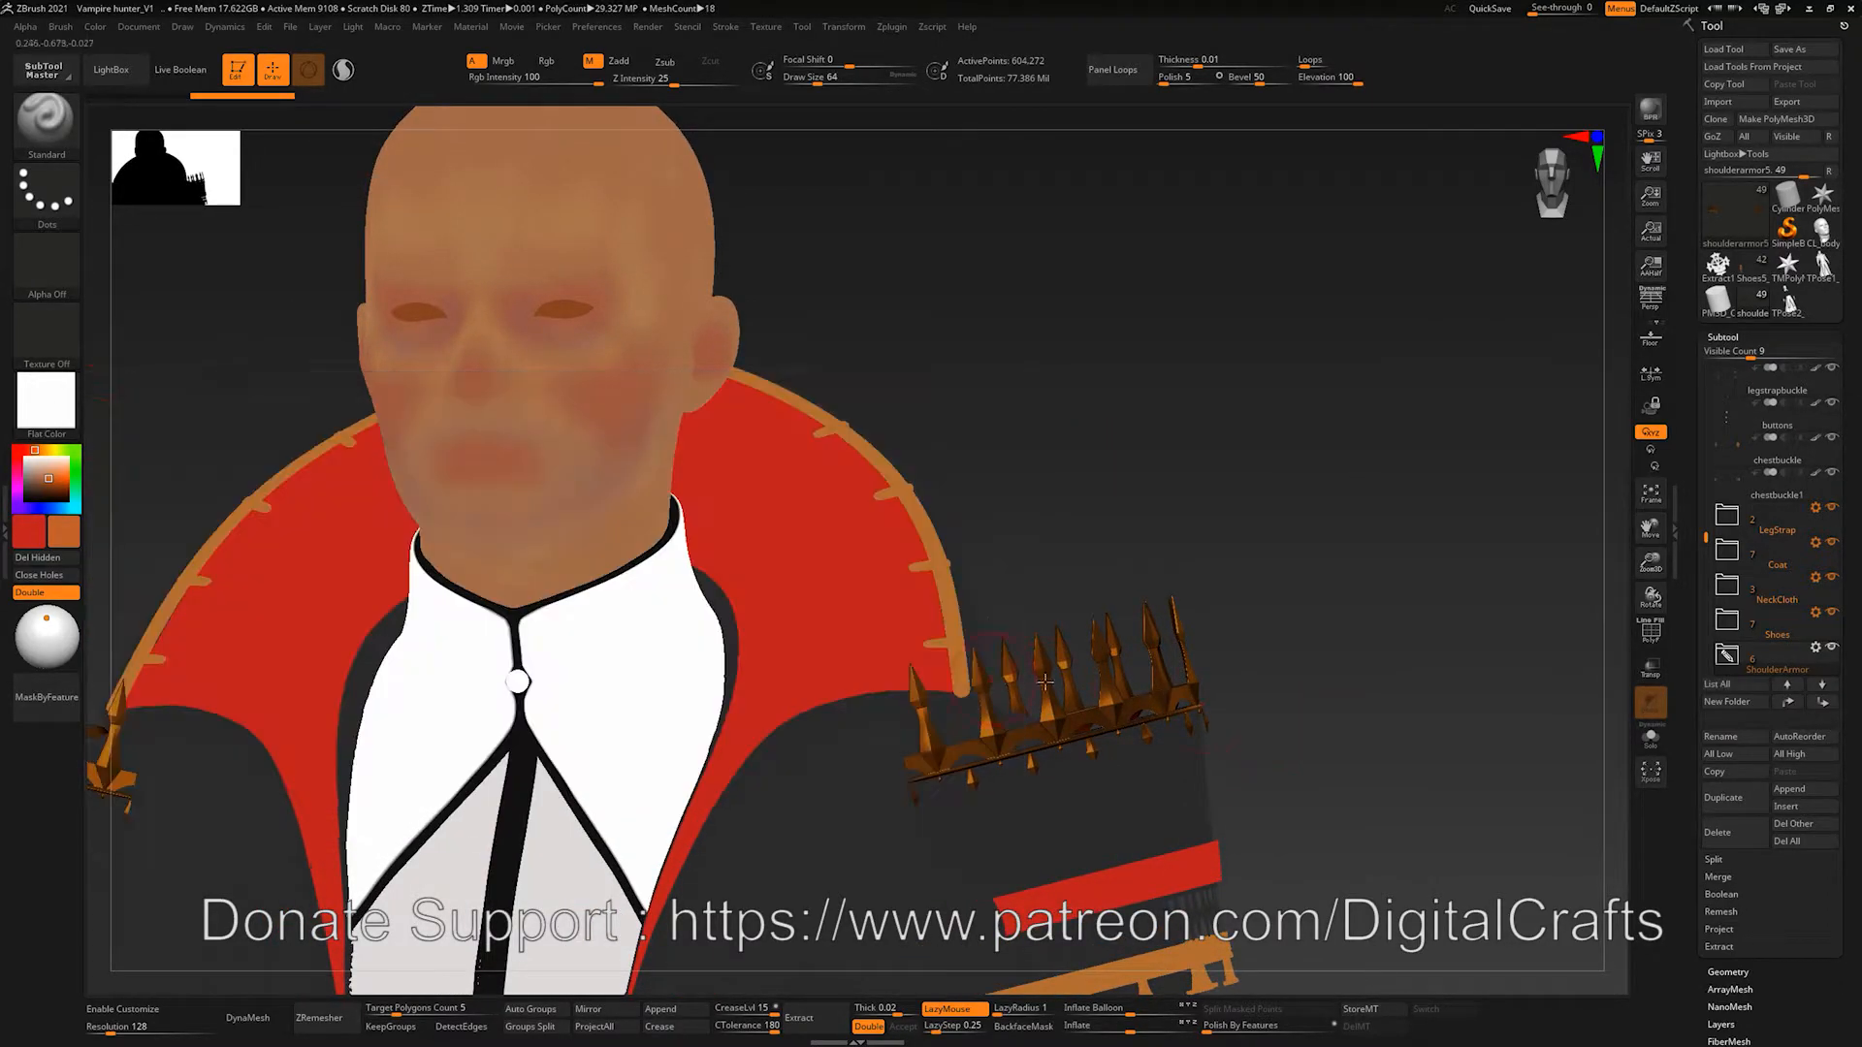
{"action": "left_click_drag", "start_coordinate": [1057, 371], "coordinate": [235, 484]}
{"action": "left_click", "coordinate": [71, 399]}
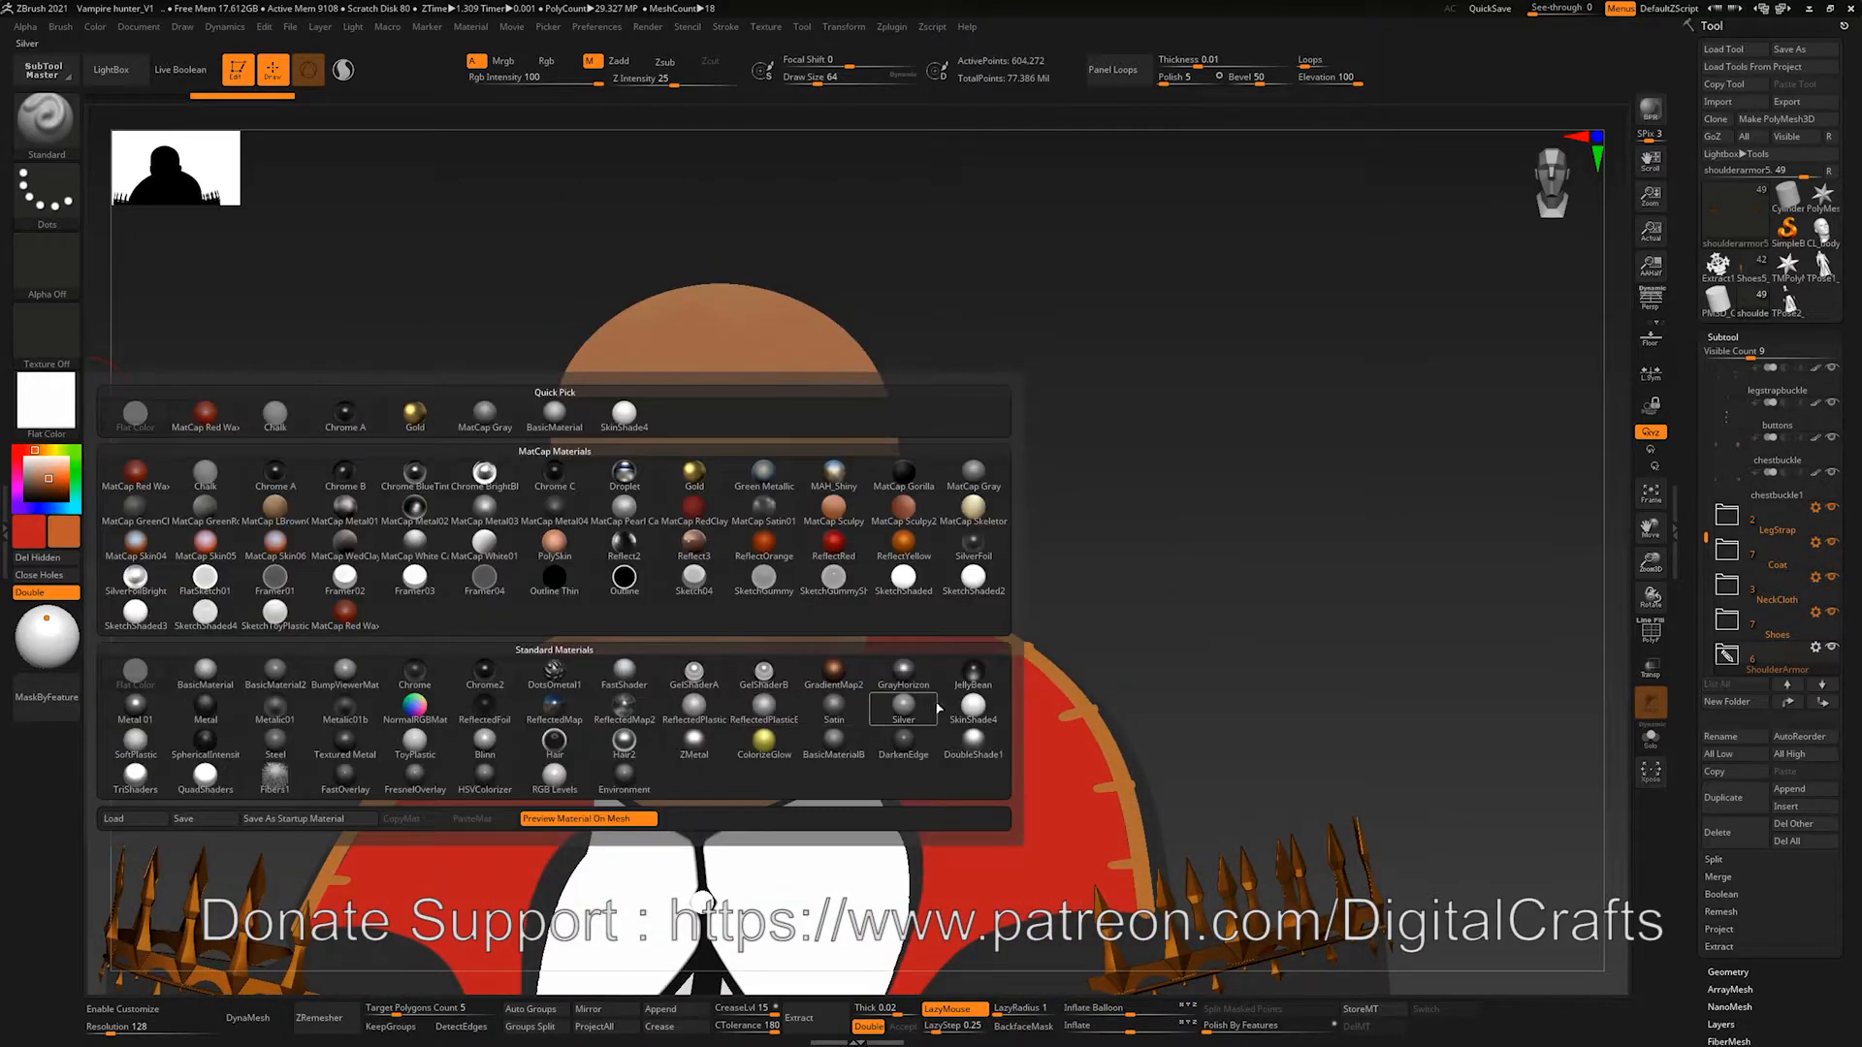
{"action": "left_click", "coordinate": [972, 707]}
{"action": "left_click_drag", "start_coordinate": [1089, 585], "coordinate": [1096, 610], "text": "alt"}
Step: Make the head and body the active subtool and fill it with the SkinShade4 material
{"action": "left_click", "coordinate": [873, 582], "text": "alt"}
{"action": "left_click_drag", "start_coordinate": [1068, 504], "coordinate": [1177, 505], "text": "alt"}
{"action": "left_click", "coordinate": [95, 30]}
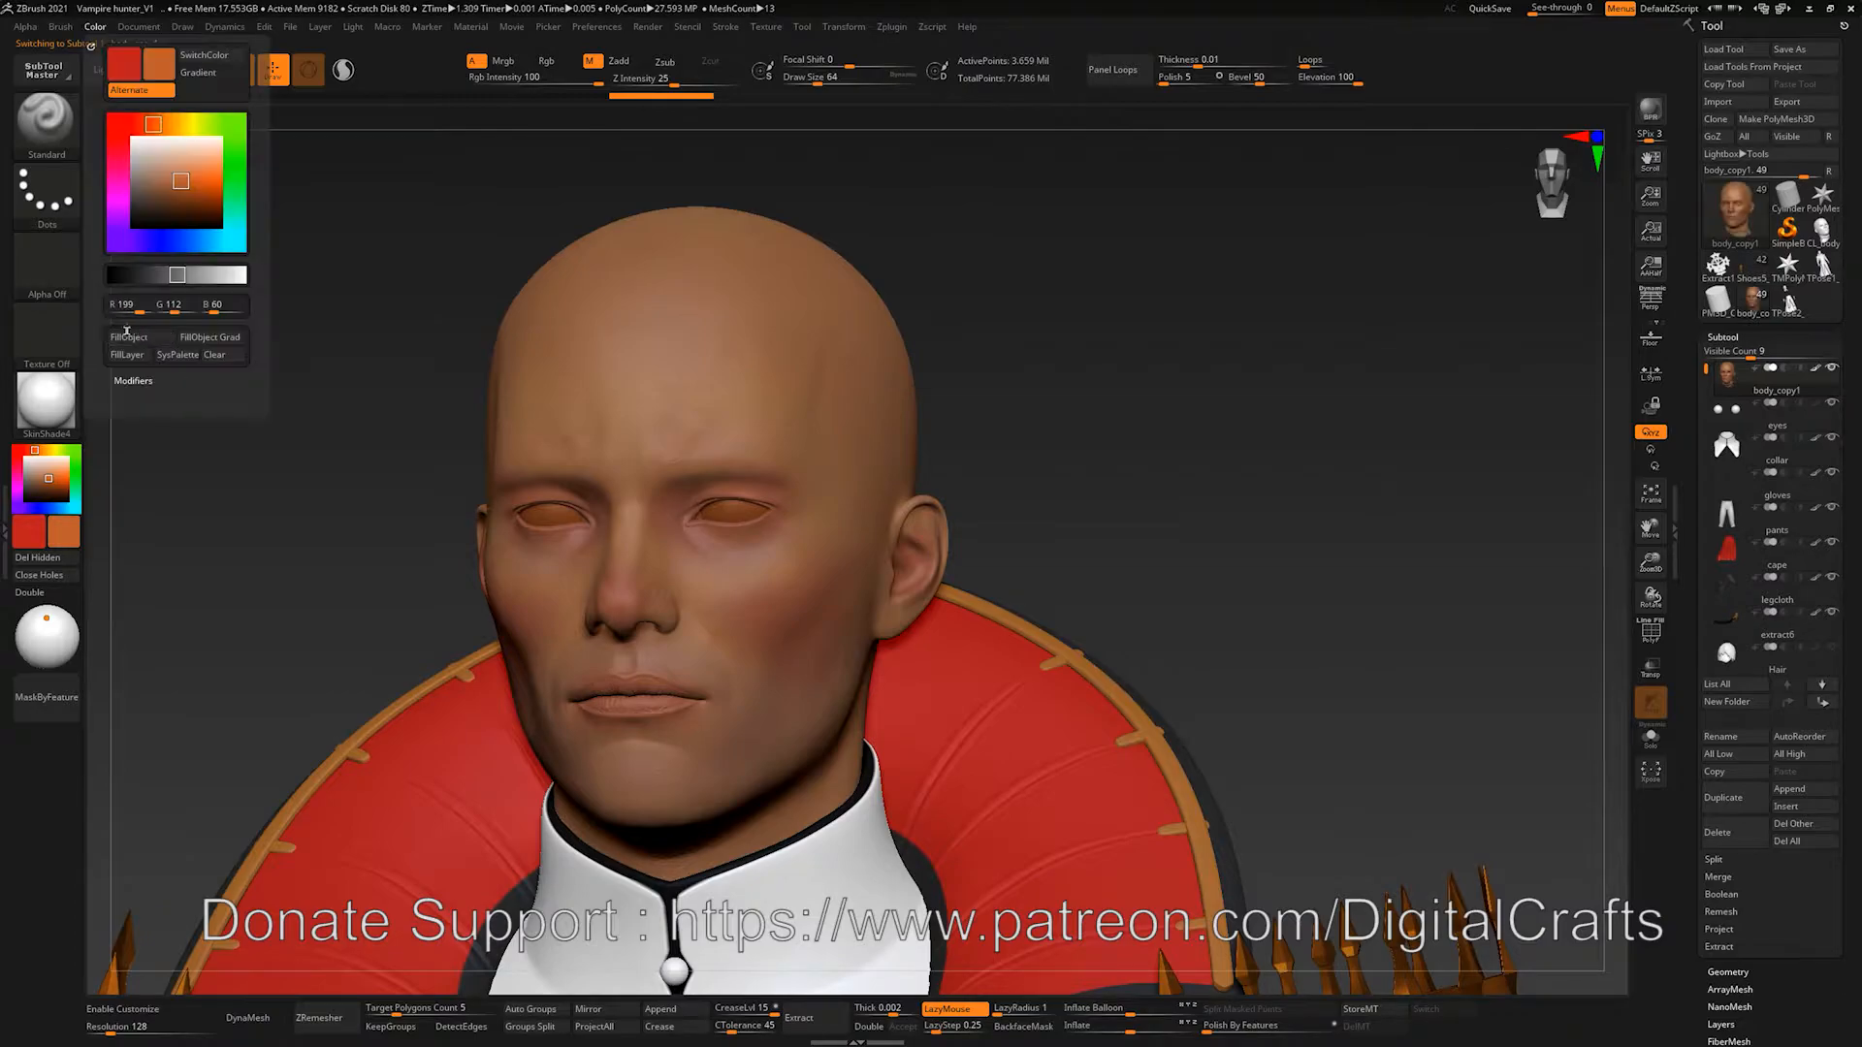
{"action": "left_click", "coordinate": [133, 337]}
{"action": "left_click_drag", "start_coordinate": [1076, 431], "coordinate": [442, 490], "text": "alt"}
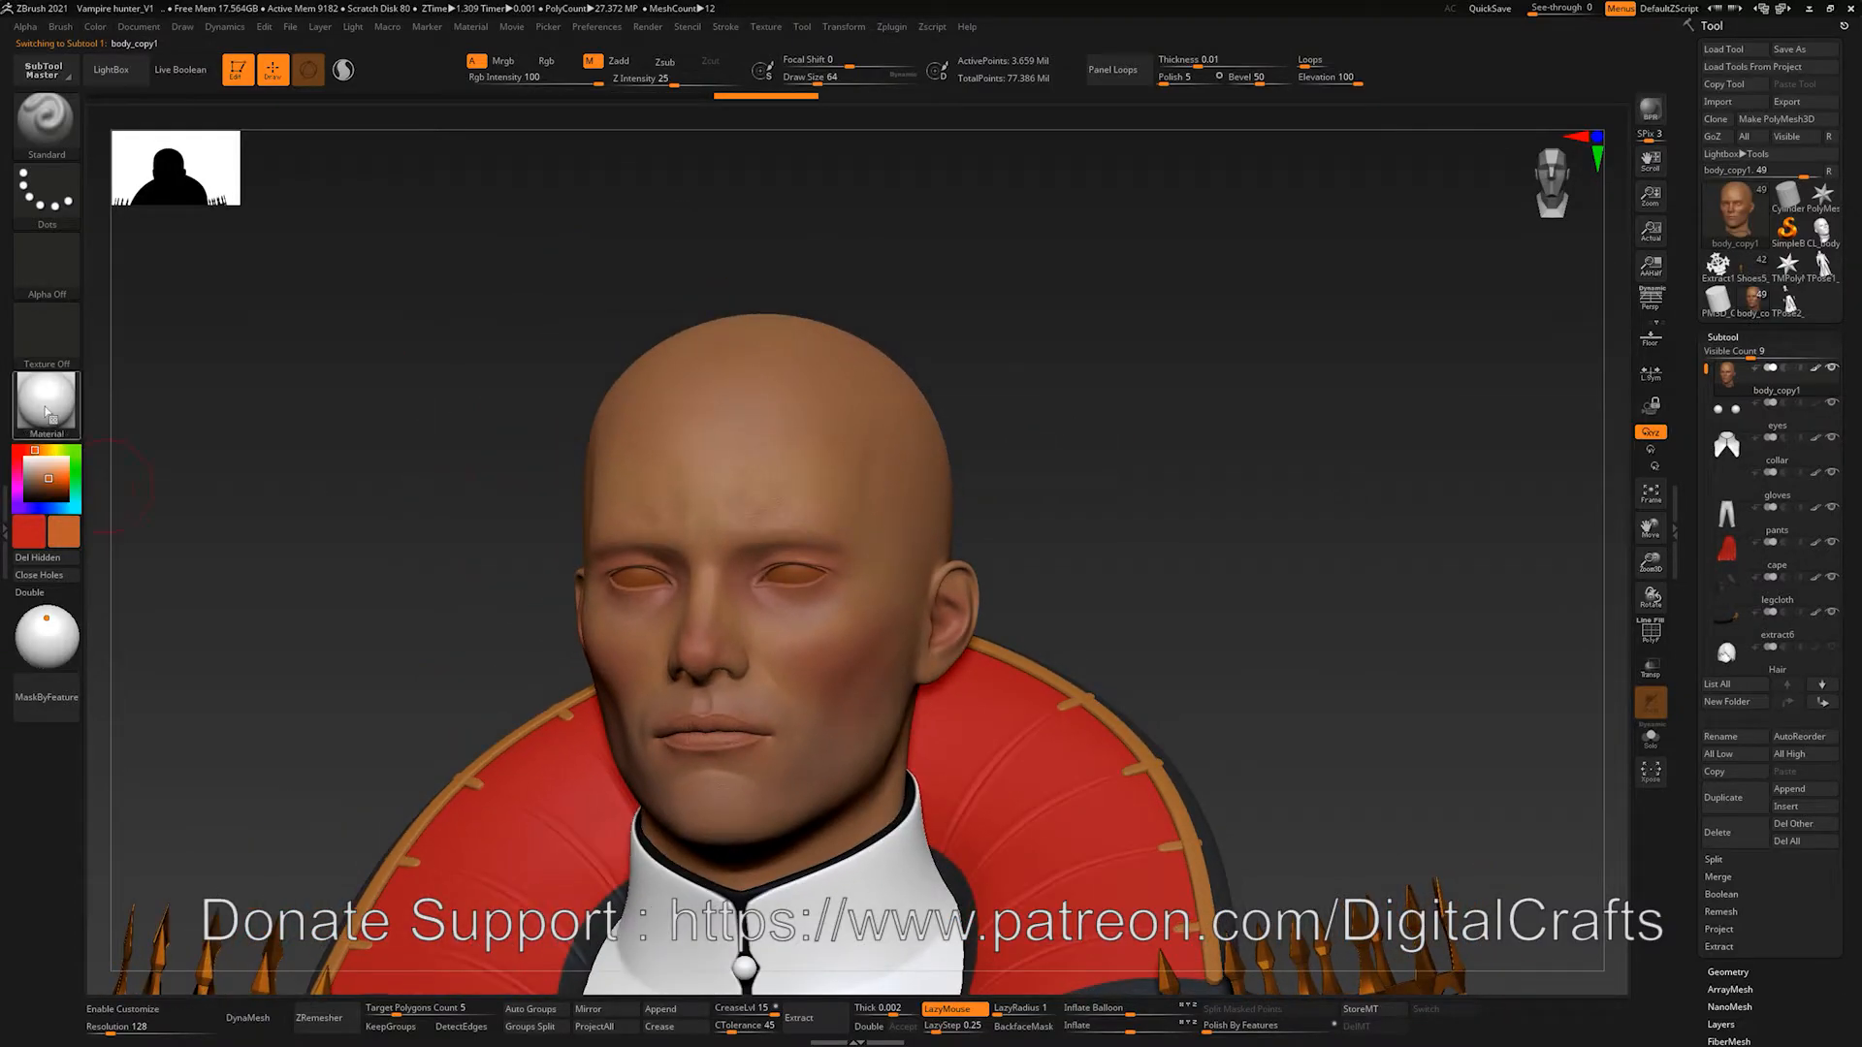
Step: Set BasicMaterial as the current material and inspect the filled skin beside the unfilled collar and coat
{"action": "left_click", "coordinate": [49, 426]}
{"action": "left_click", "coordinate": [177, 684]}
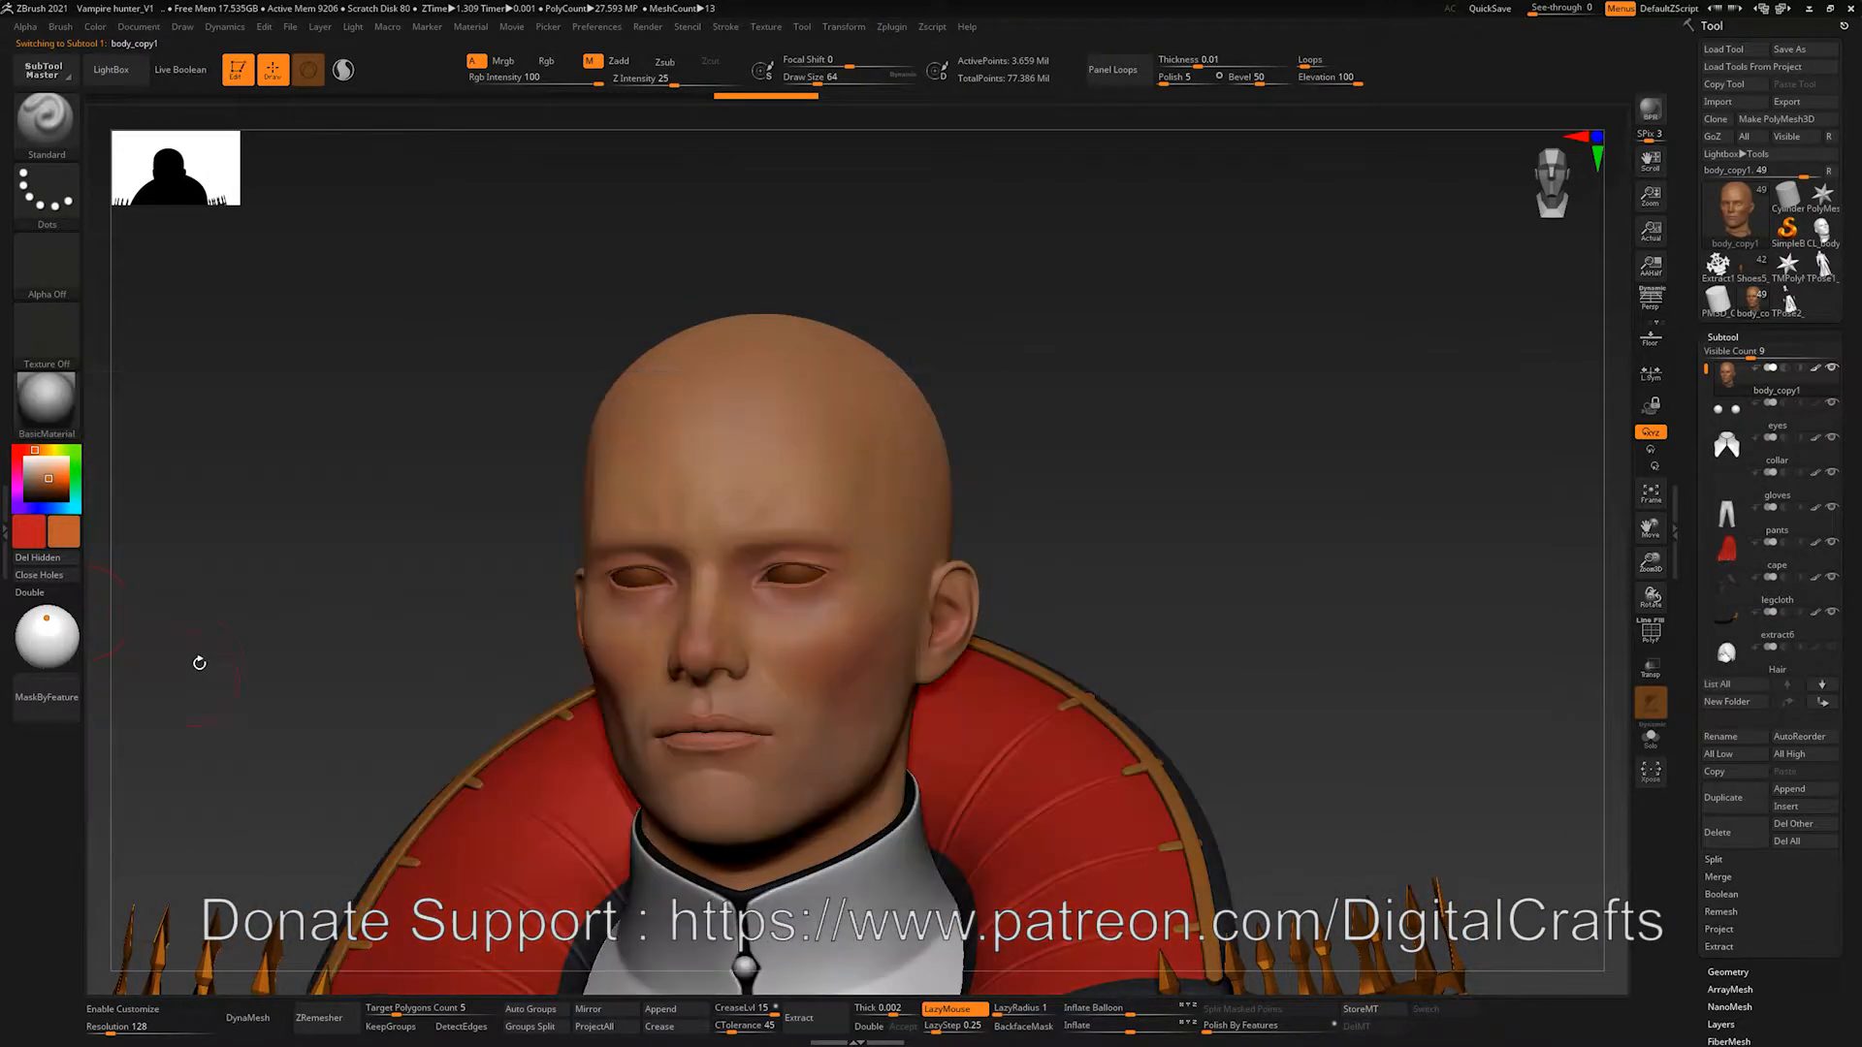
{"action": "left_click_drag", "start_coordinate": [1280, 657], "coordinate": [962, 351], "text": "alt"}
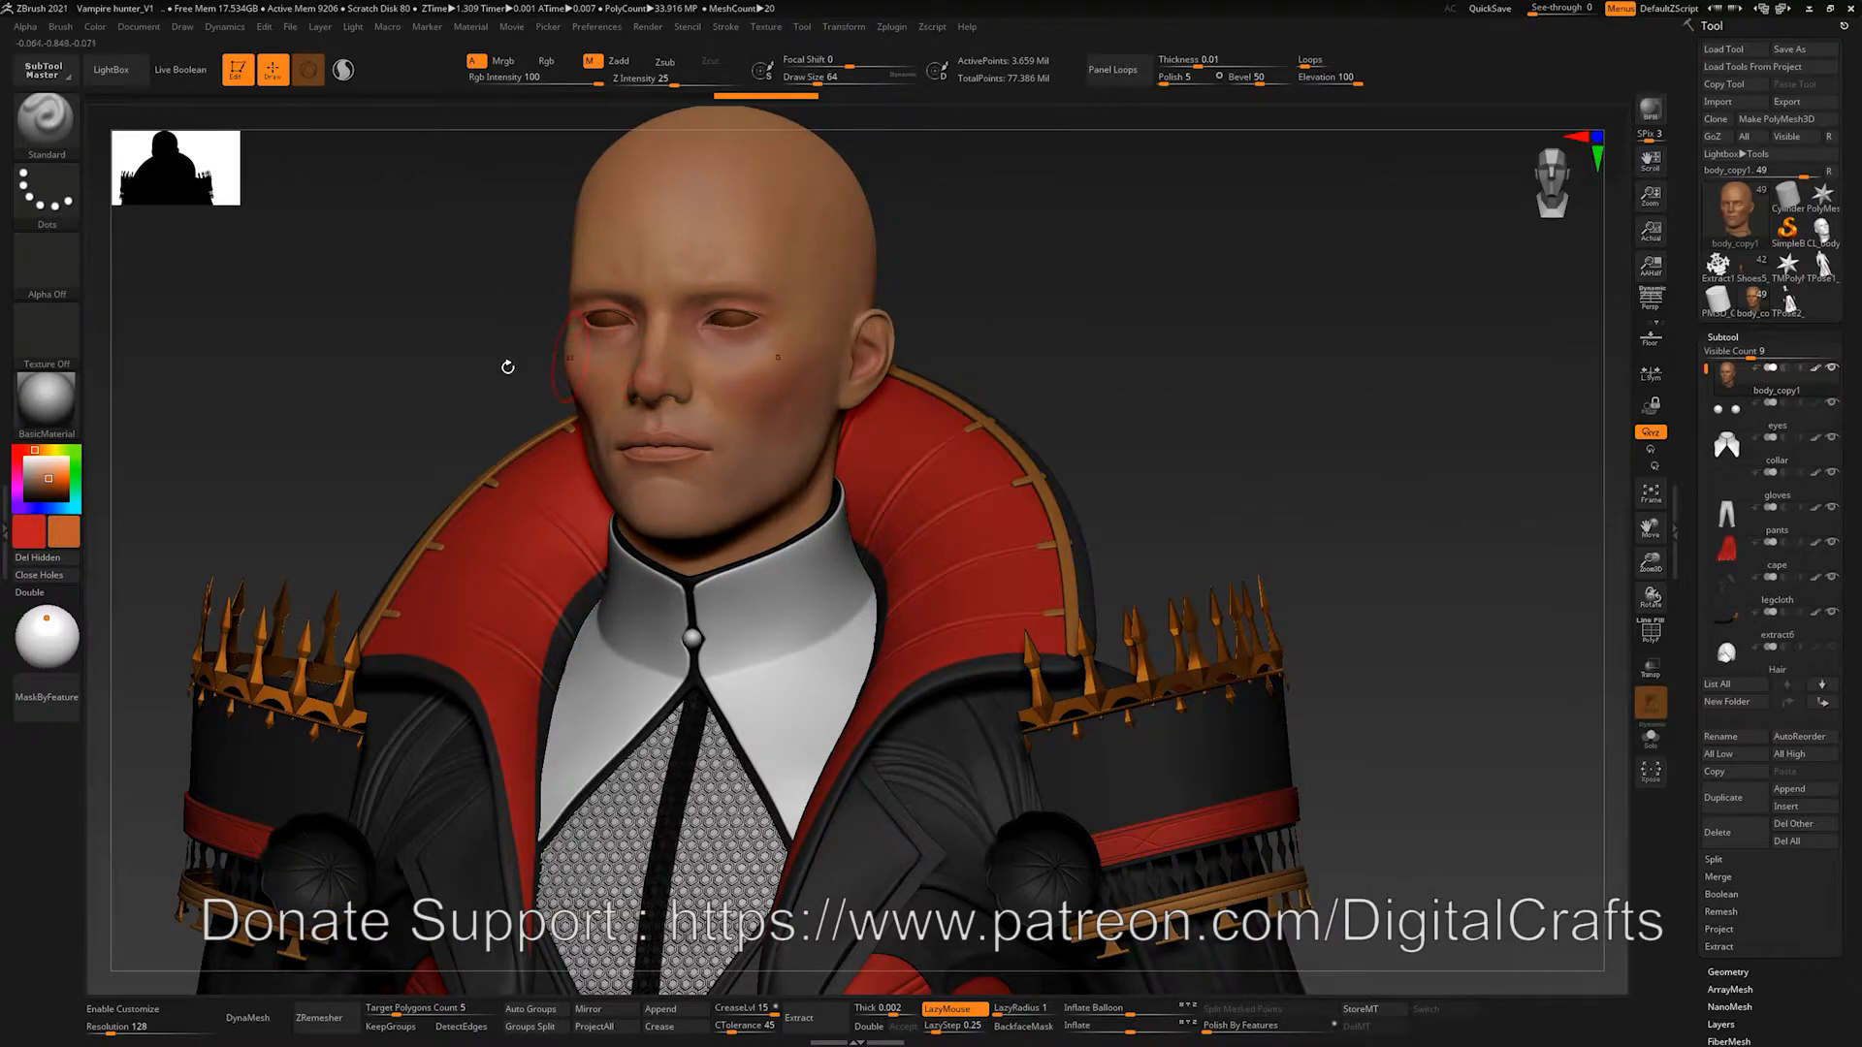
{"action": "left_click_drag", "start_coordinate": [452, 365], "coordinate": [435, 360]}
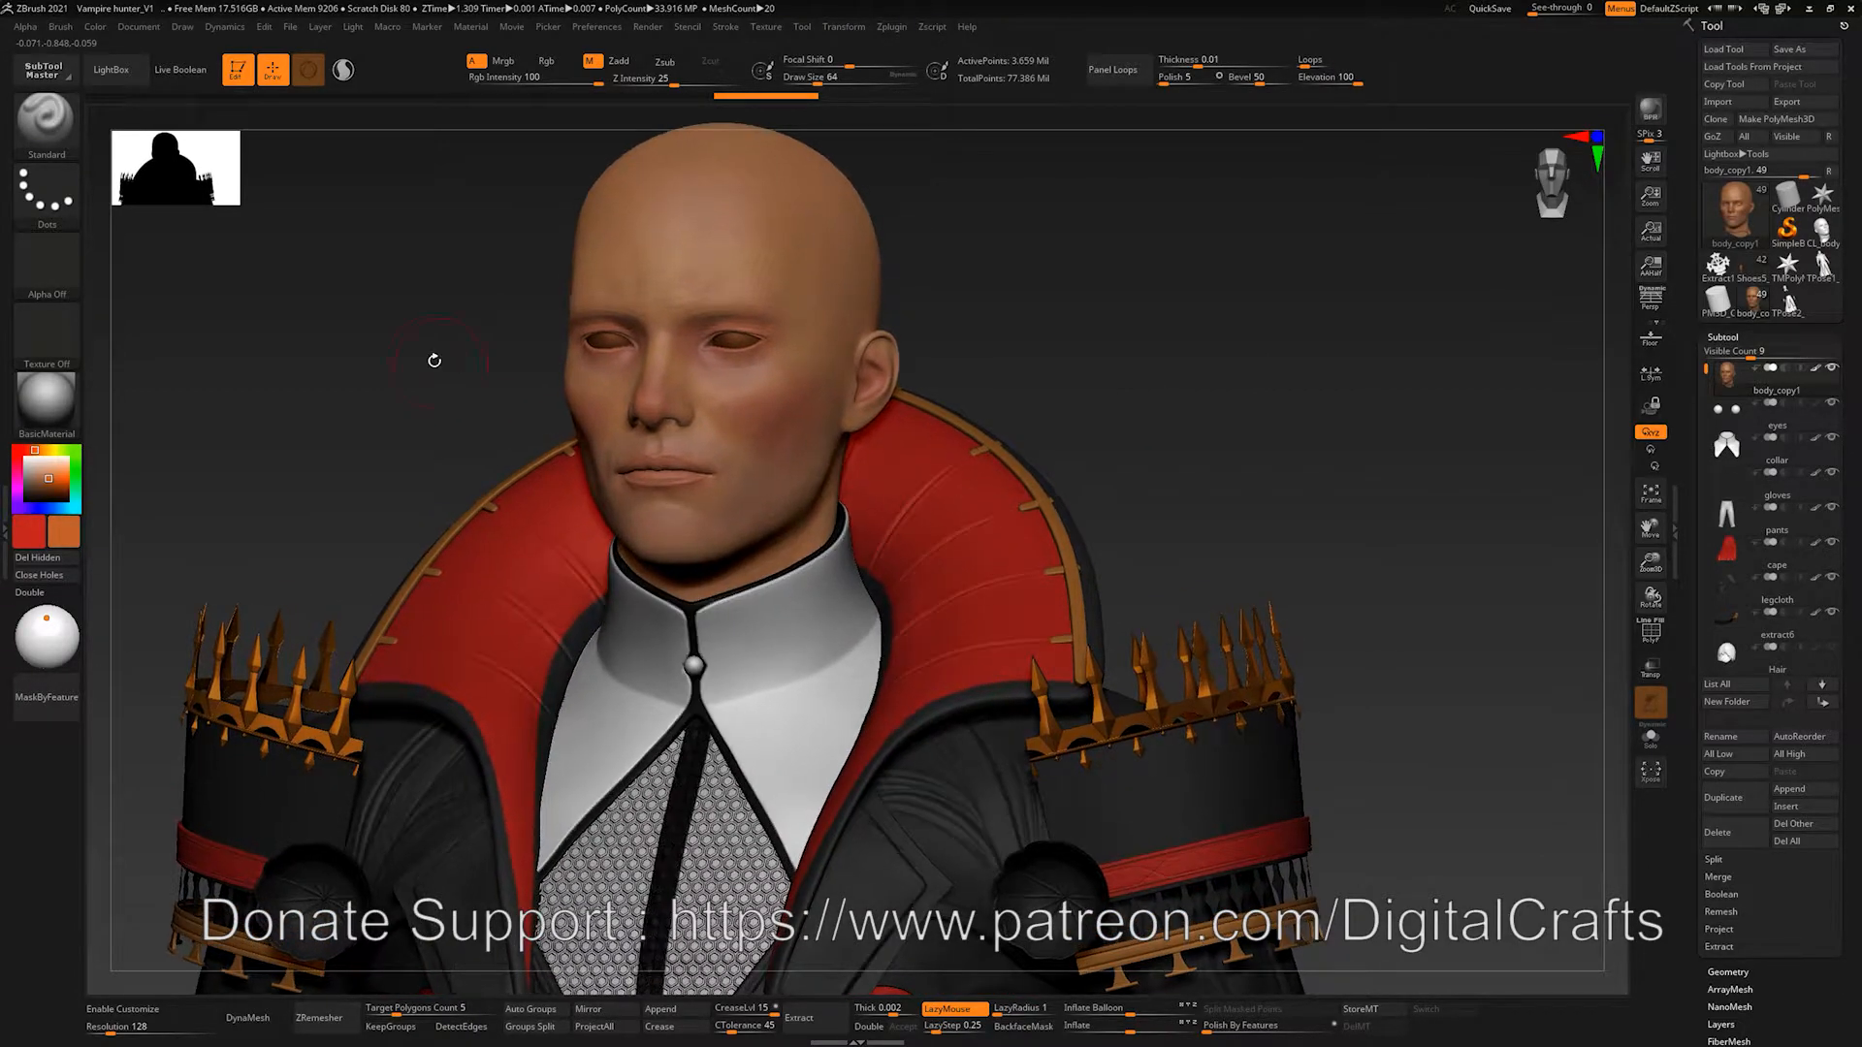
Step: Try BasicMaterial2 as the current material and inspect it on the unfilled clothing
{"action": "left_click", "coordinate": [46, 400]}
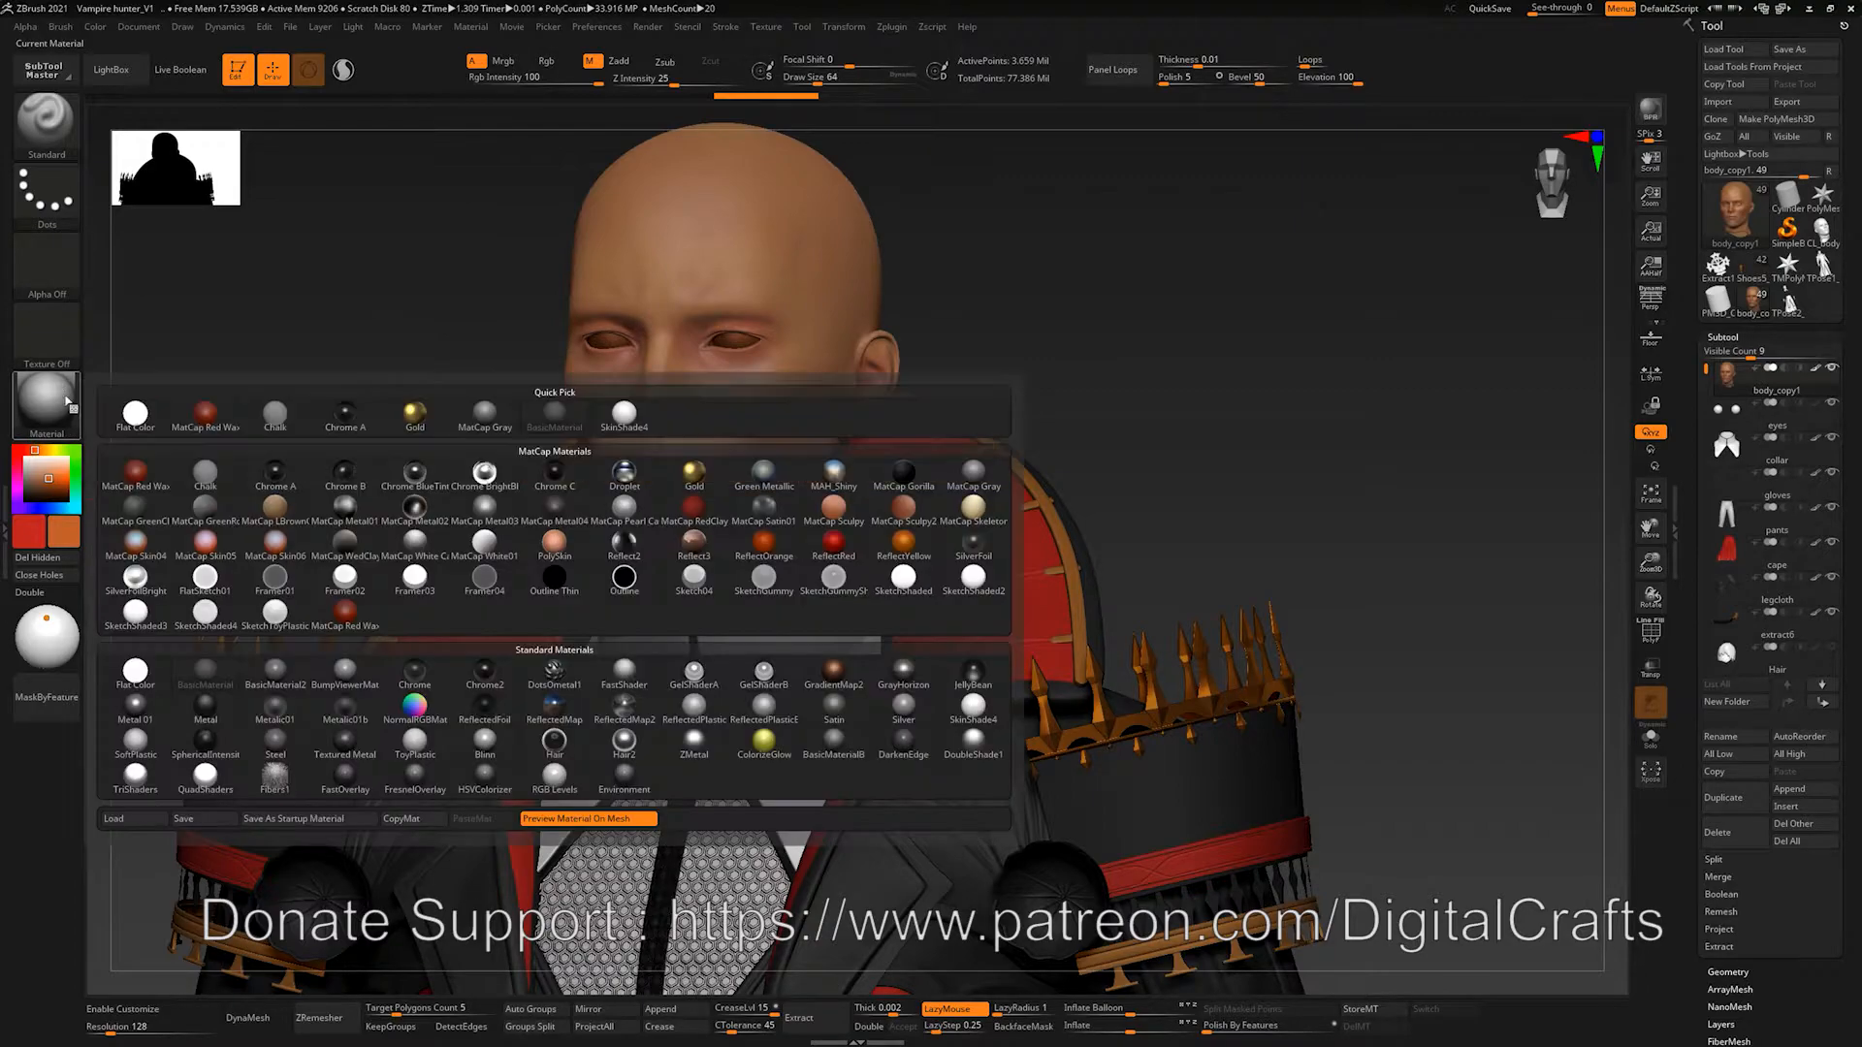
{"action": "left_click", "coordinate": [282, 668]}
{"action": "left_click_drag", "start_coordinate": [311, 420], "coordinate": [871, 746]}
{"action": "left_click_drag", "start_coordinate": [327, 348], "coordinate": [417, 538], "text": "alt"}
{"action": "left_click_drag", "start_coordinate": [364, 482], "coordinate": [184, 393]}
Step: Return the current material to BasicMaterial and frame the head and collar
{"action": "left_click", "coordinate": [45, 400]}
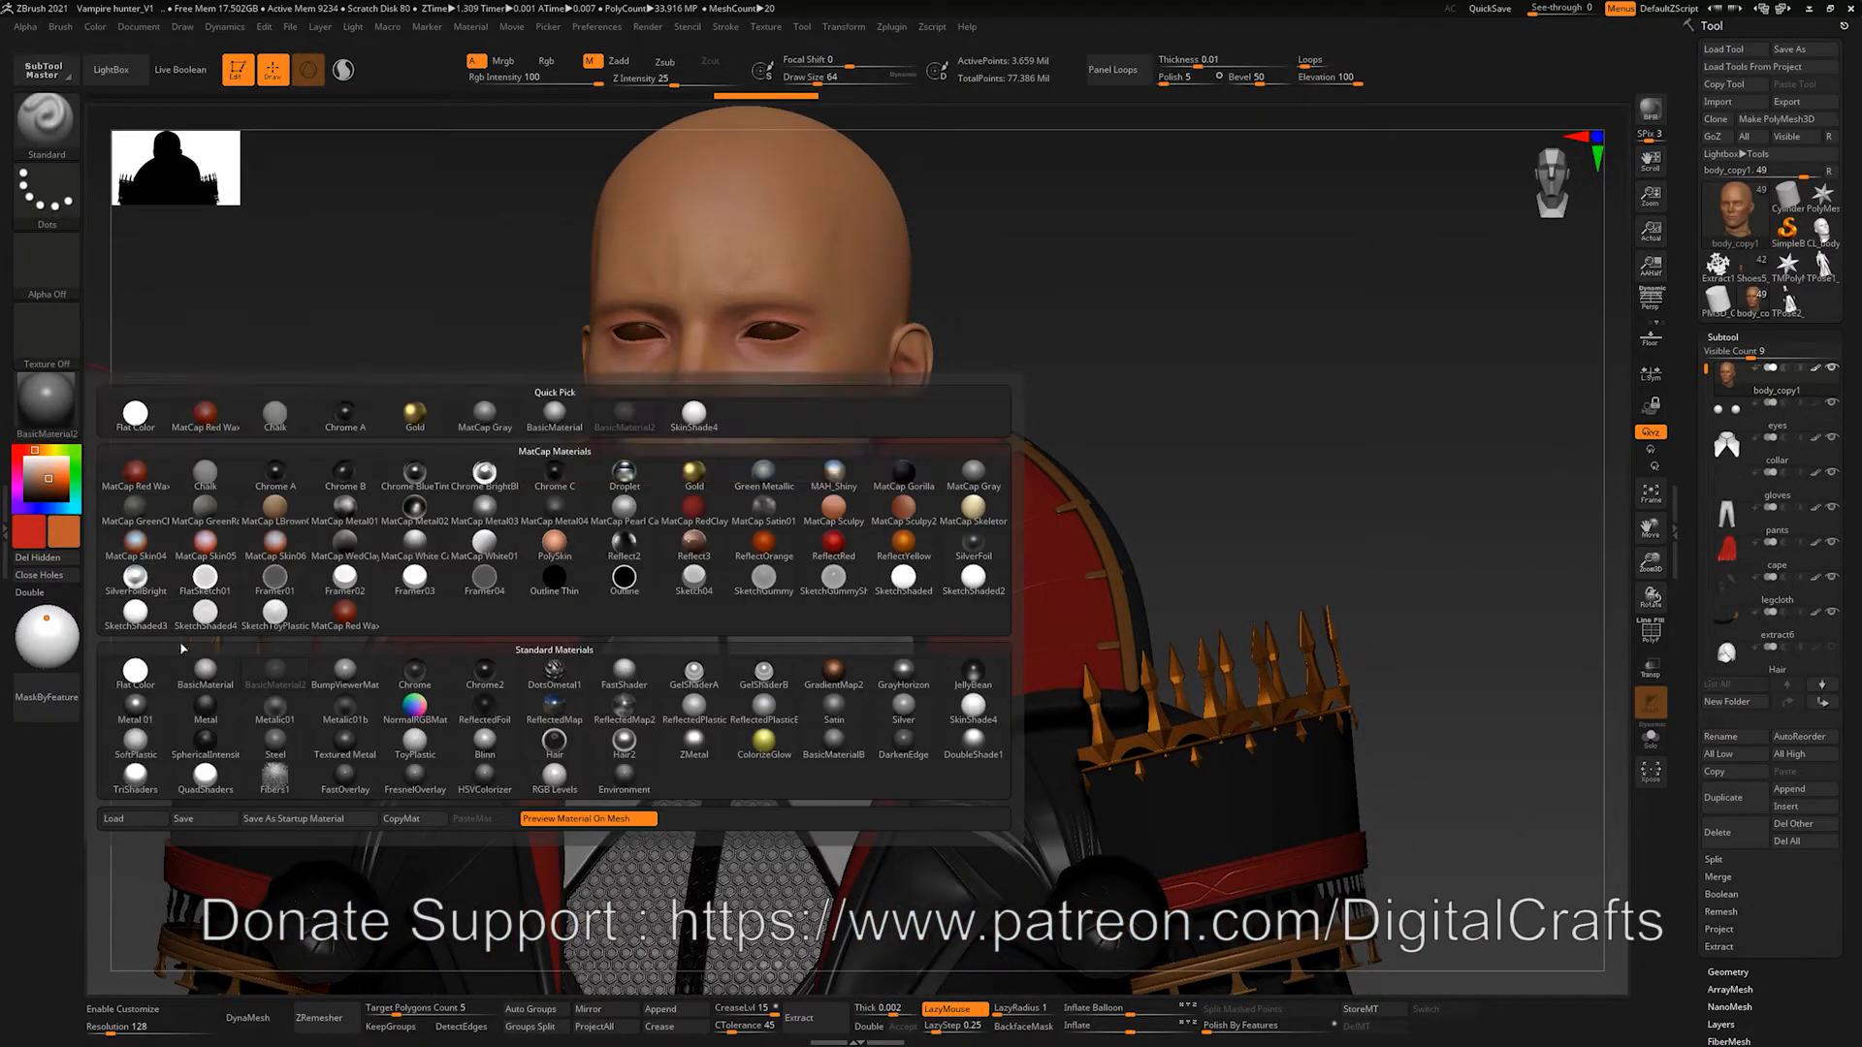
{"action": "left_click", "coordinate": [206, 685]}
{"action": "left_click_drag", "start_coordinate": [262, 470], "coordinate": [344, 521]}
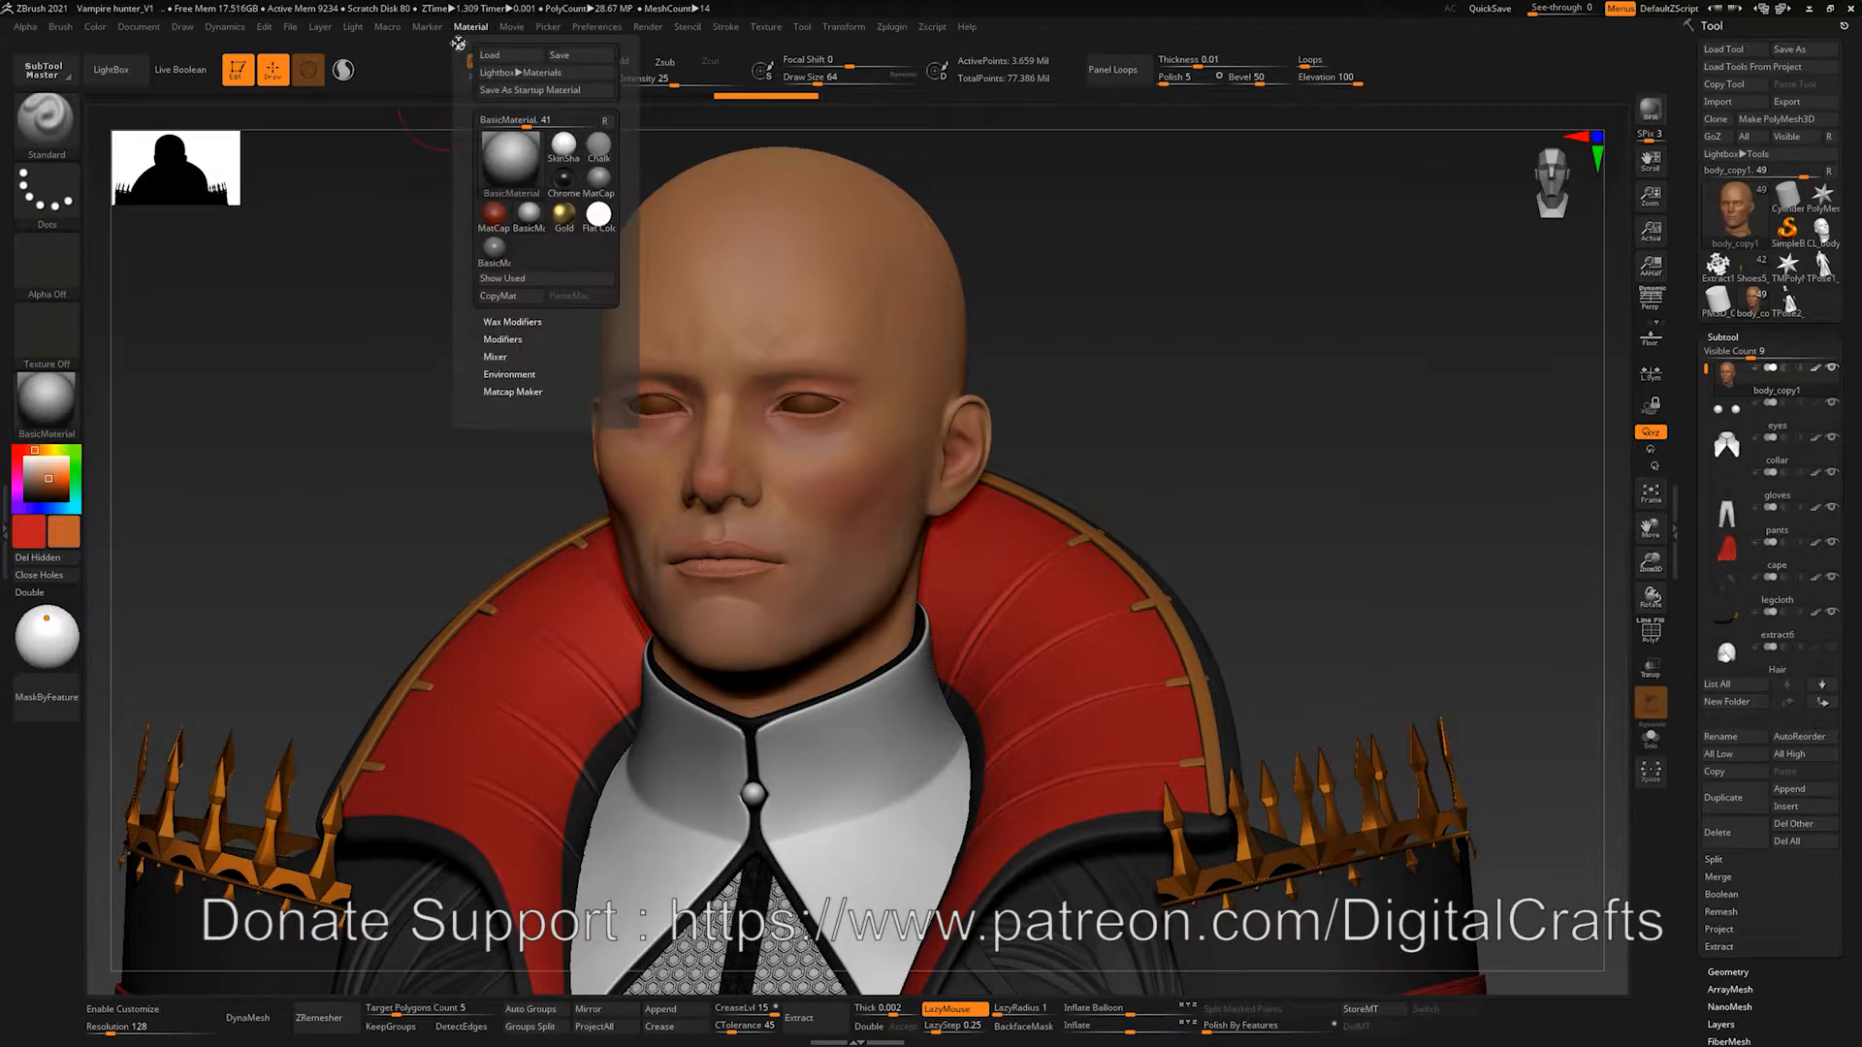
Step: Dock the Material palette beside the canvas and expand the modifiers of BasicMaterial
{"action": "left_click", "coordinate": [457, 42]}
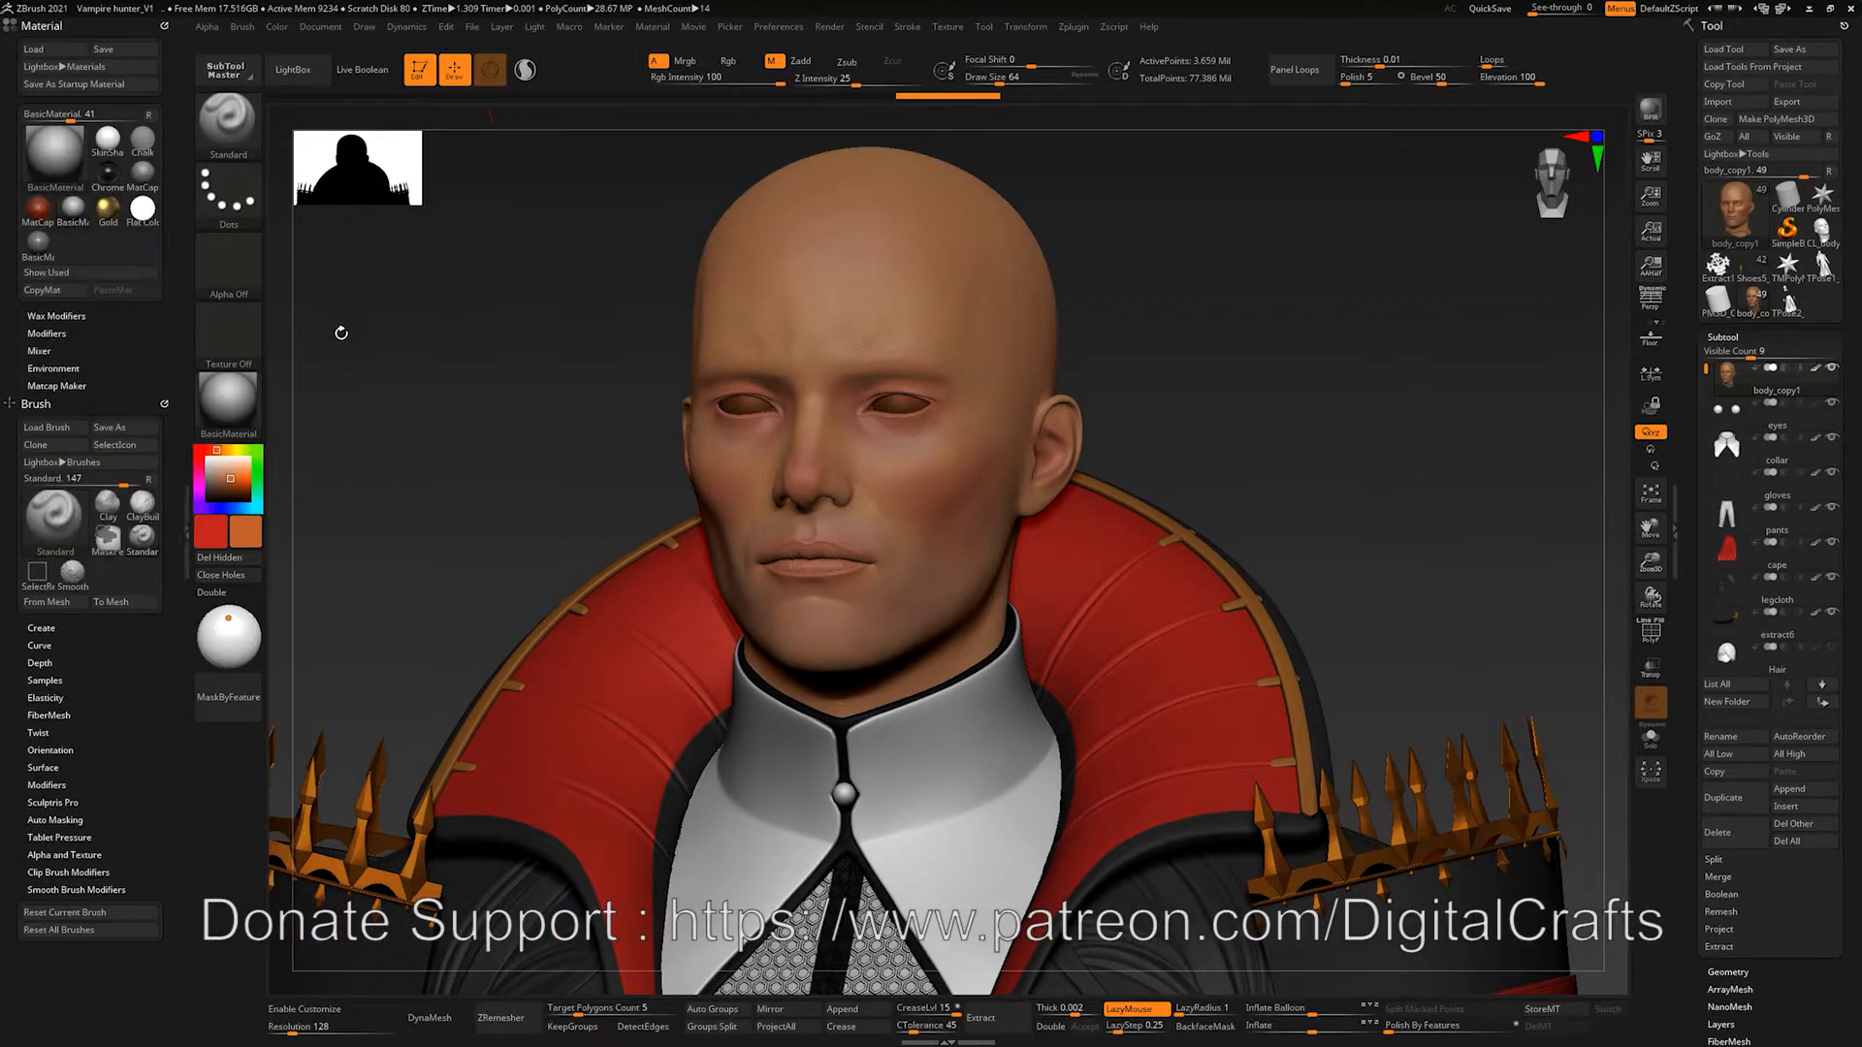
{"action": "left_click", "coordinate": [164, 405]}
{"action": "left_click", "coordinate": [43, 332]}
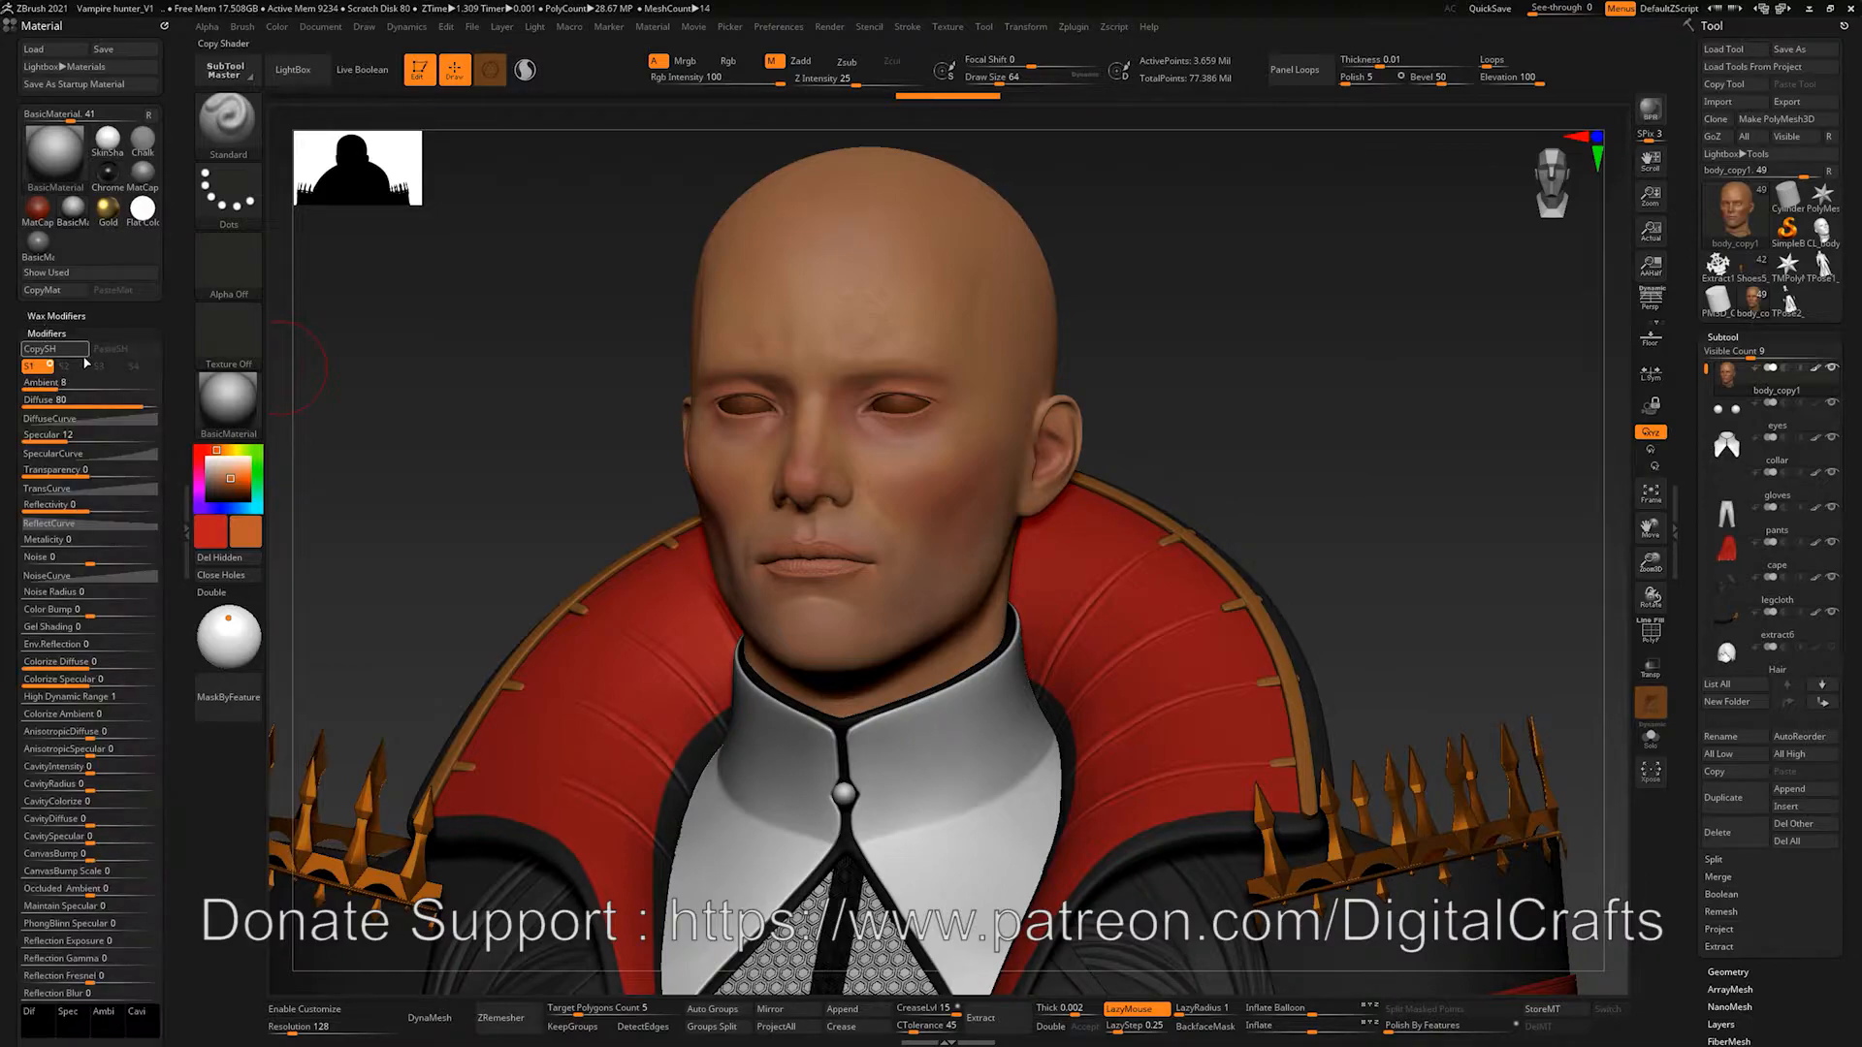
Step: Set DotsOmetal1 as the current material and frame the collar and coat to show it
{"action": "left_click_drag", "start_coordinate": [449, 436], "coordinate": [512, 486], "text": "alt"}
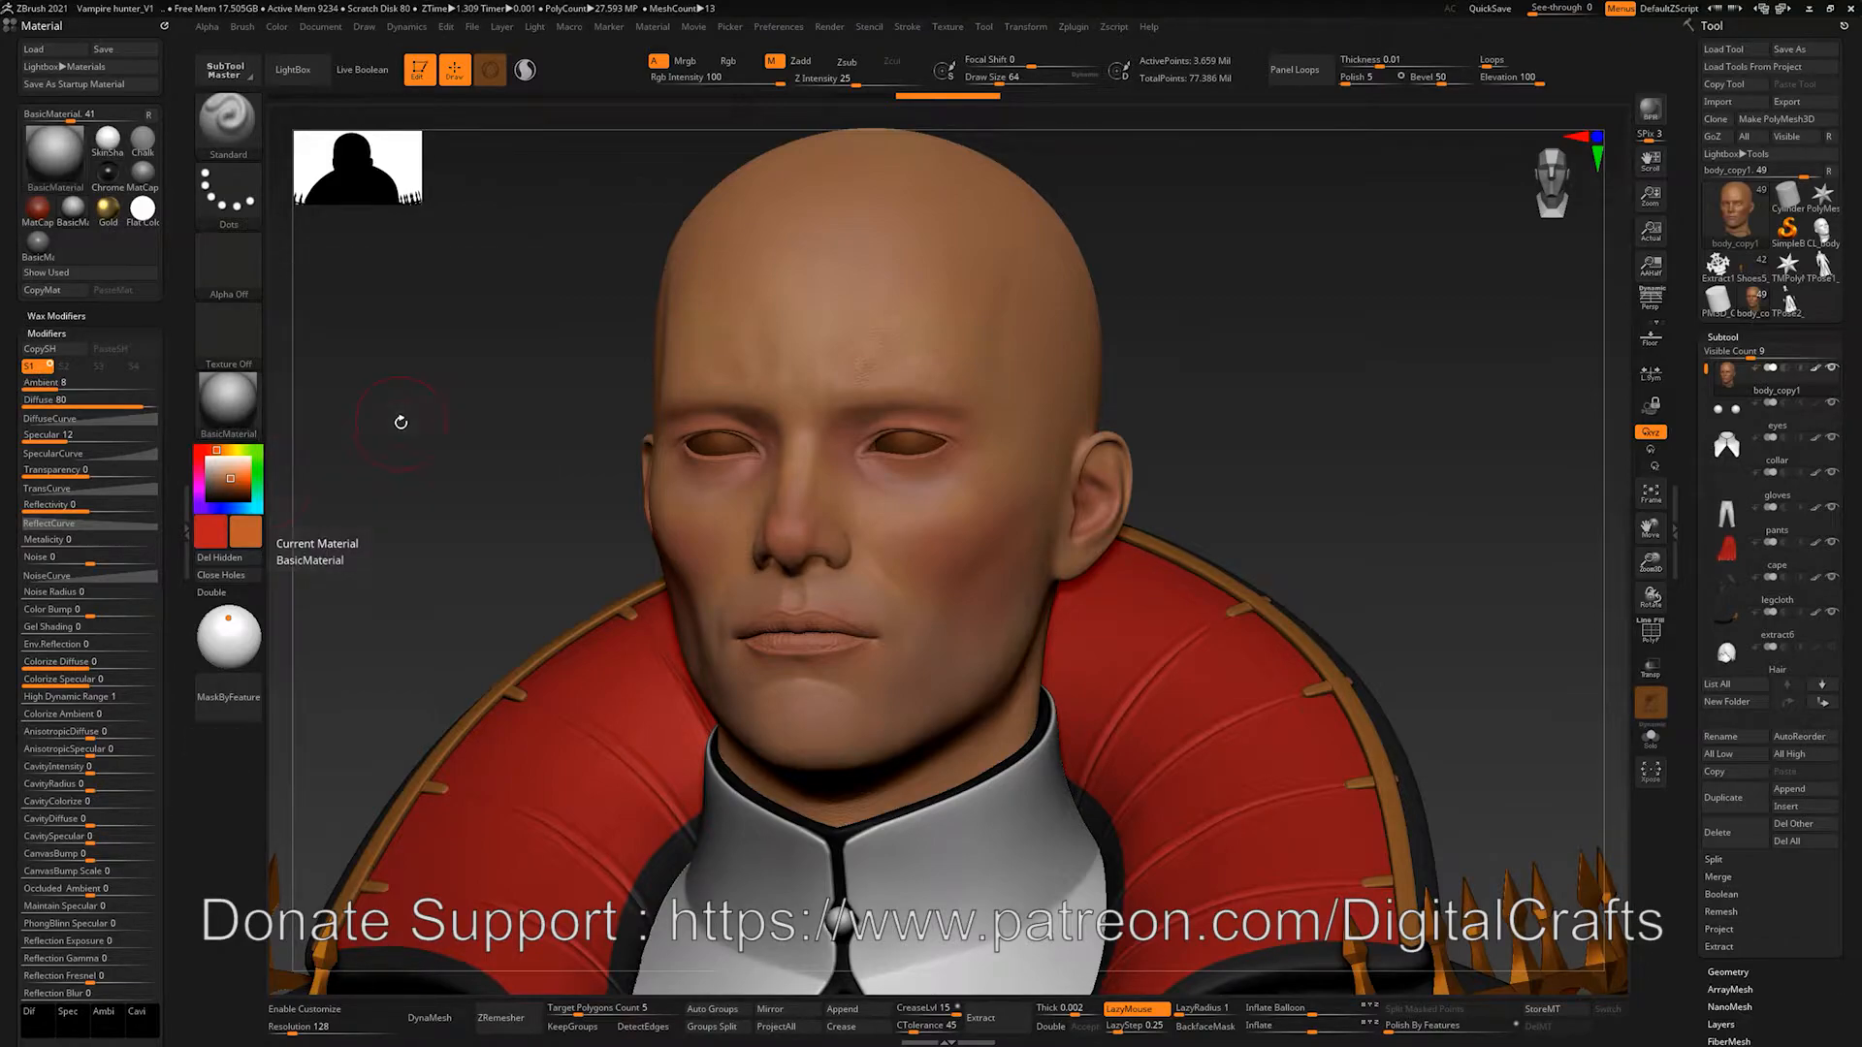
{"action": "left_click_drag", "start_coordinate": [399, 416], "coordinate": [399, 352], "text": "alt"}
{"action": "left_click", "coordinate": [208, 412]}
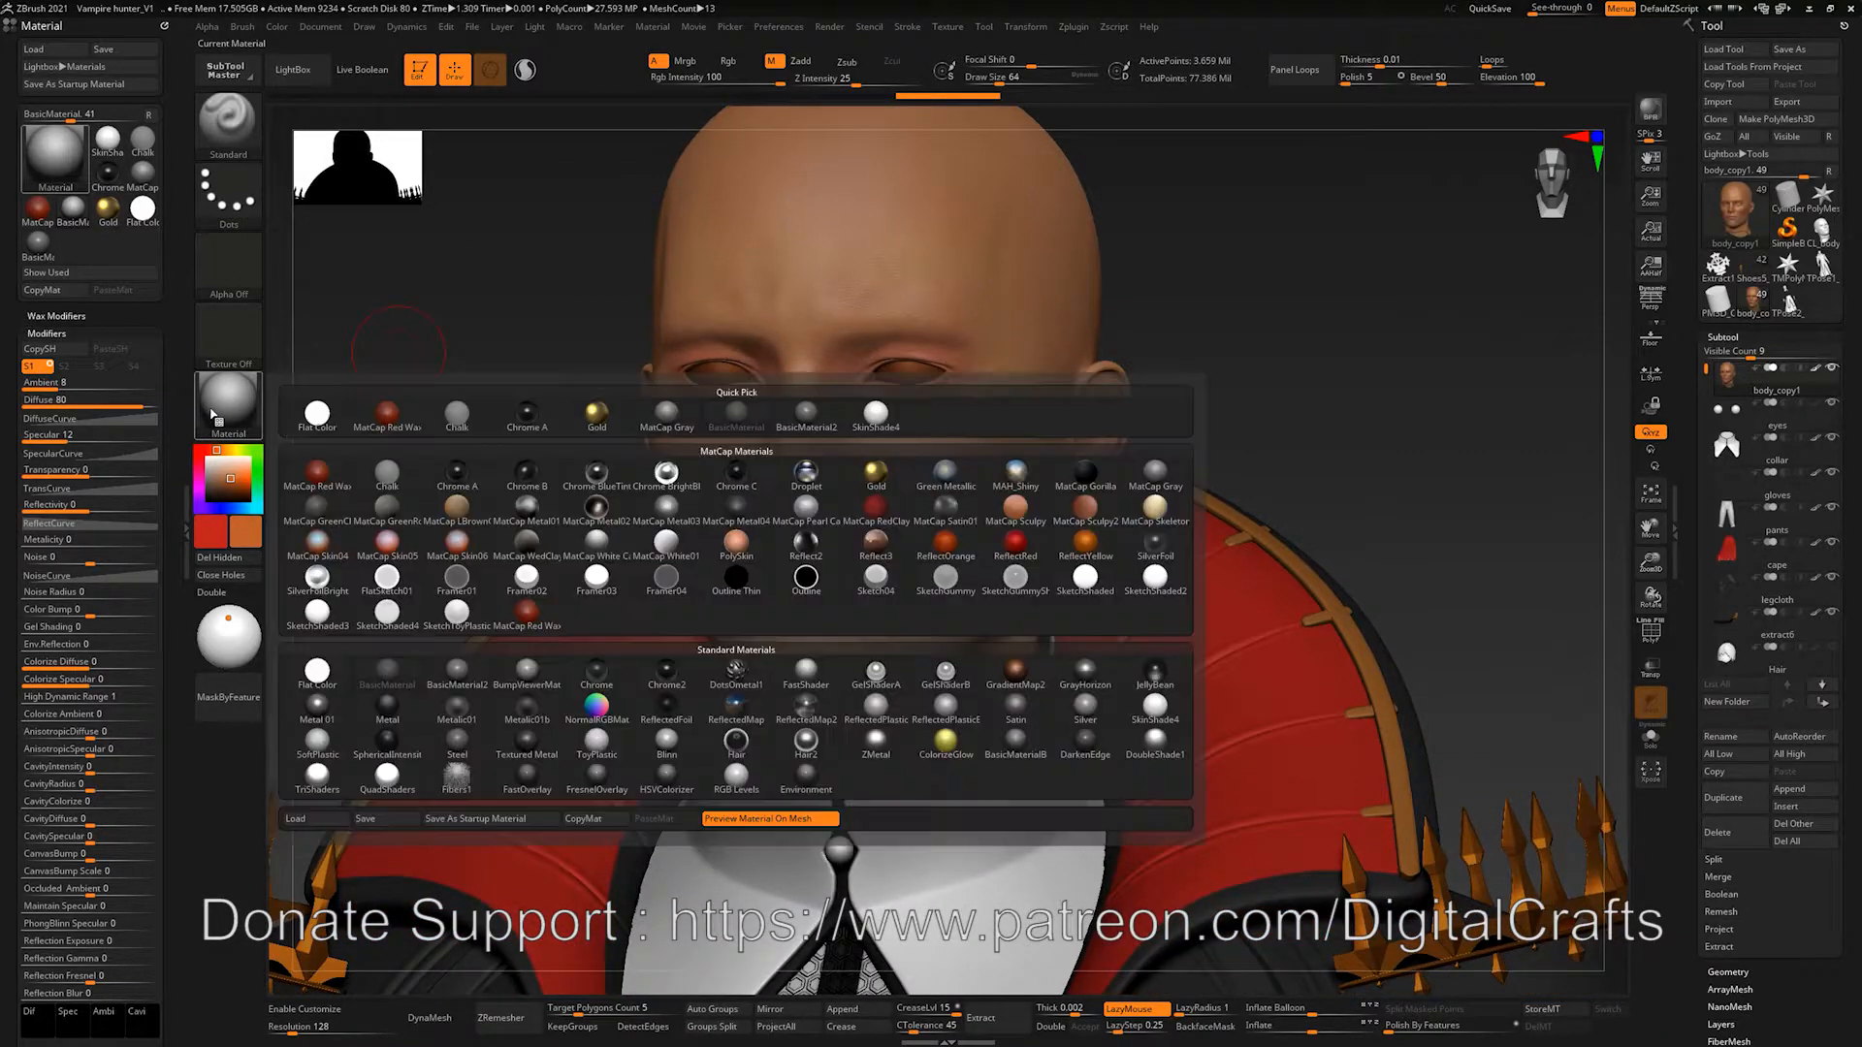
{"action": "left_click", "coordinate": [736, 670]}
{"action": "left_click_drag", "start_coordinate": [445, 457], "coordinate": [525, 356], "text": "alt"}
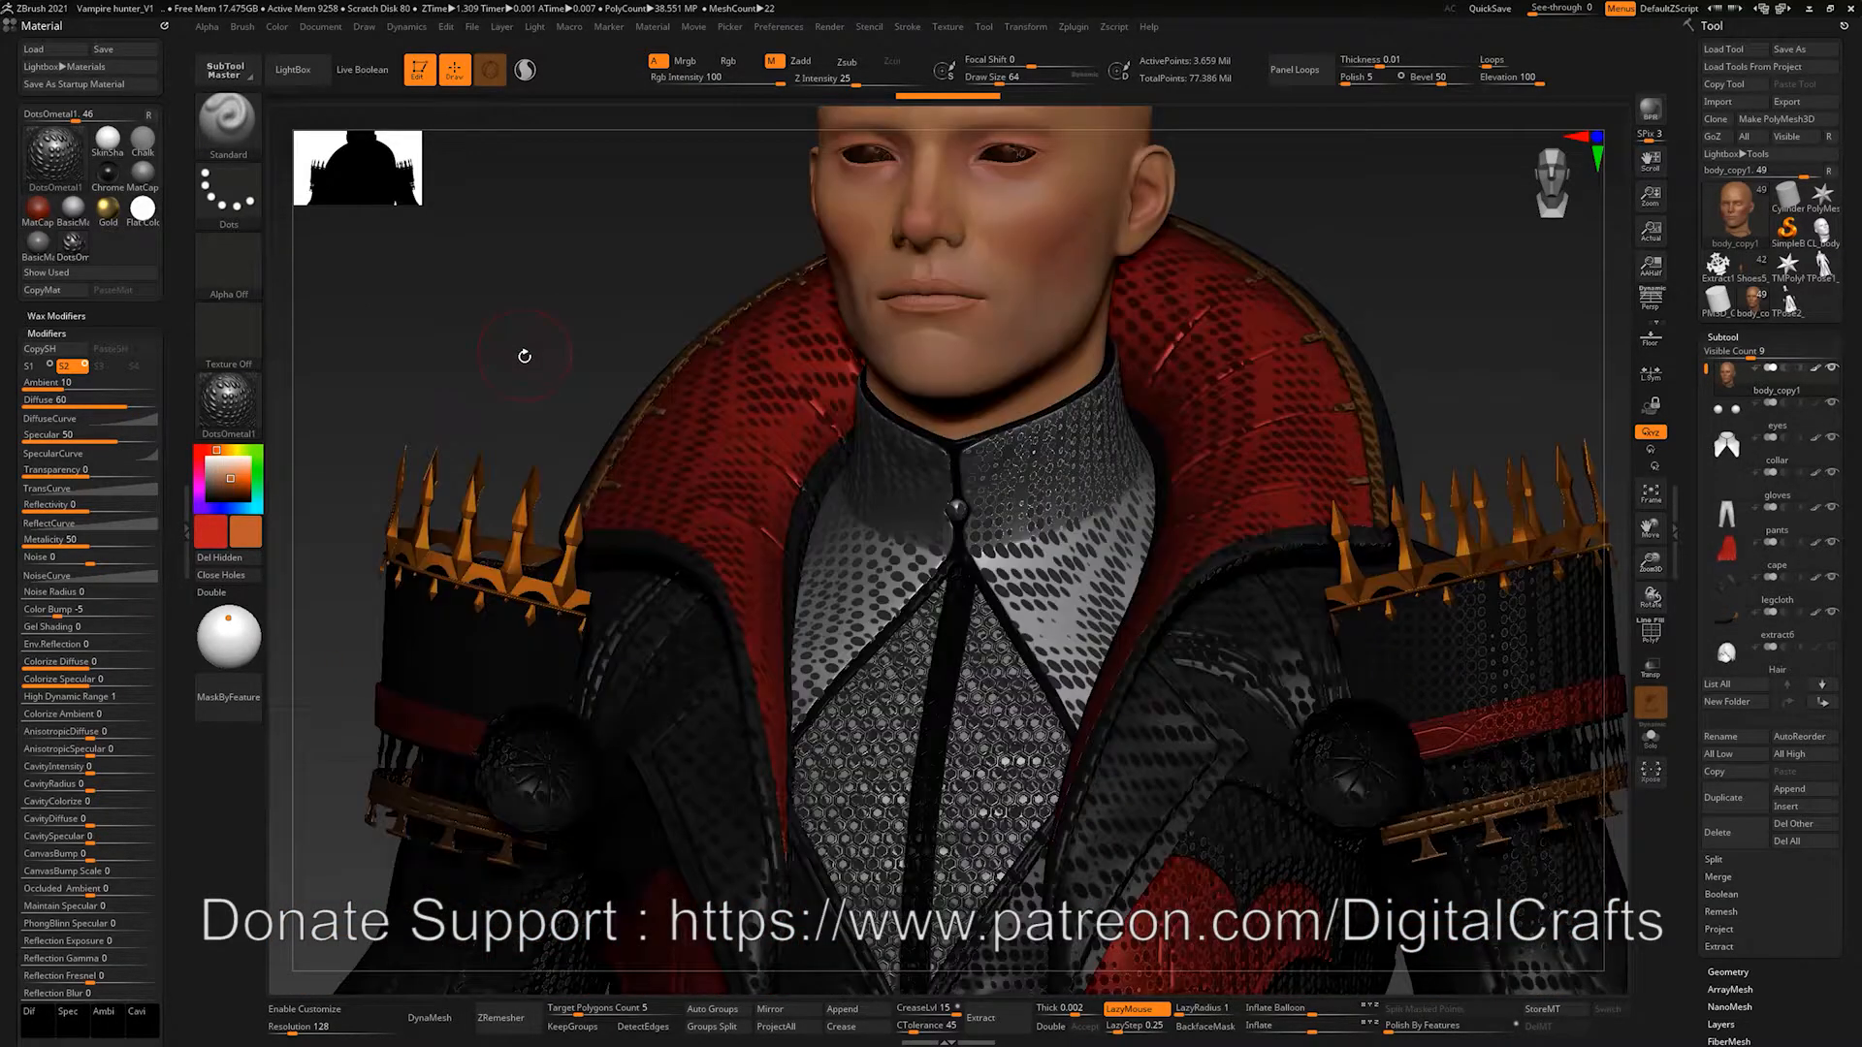
Step: Compare the modifiers of DotsOmetal1's two shaders, and toggle the first shader off and back on
{"action": "left_click", "coordinate": [32, 365]}
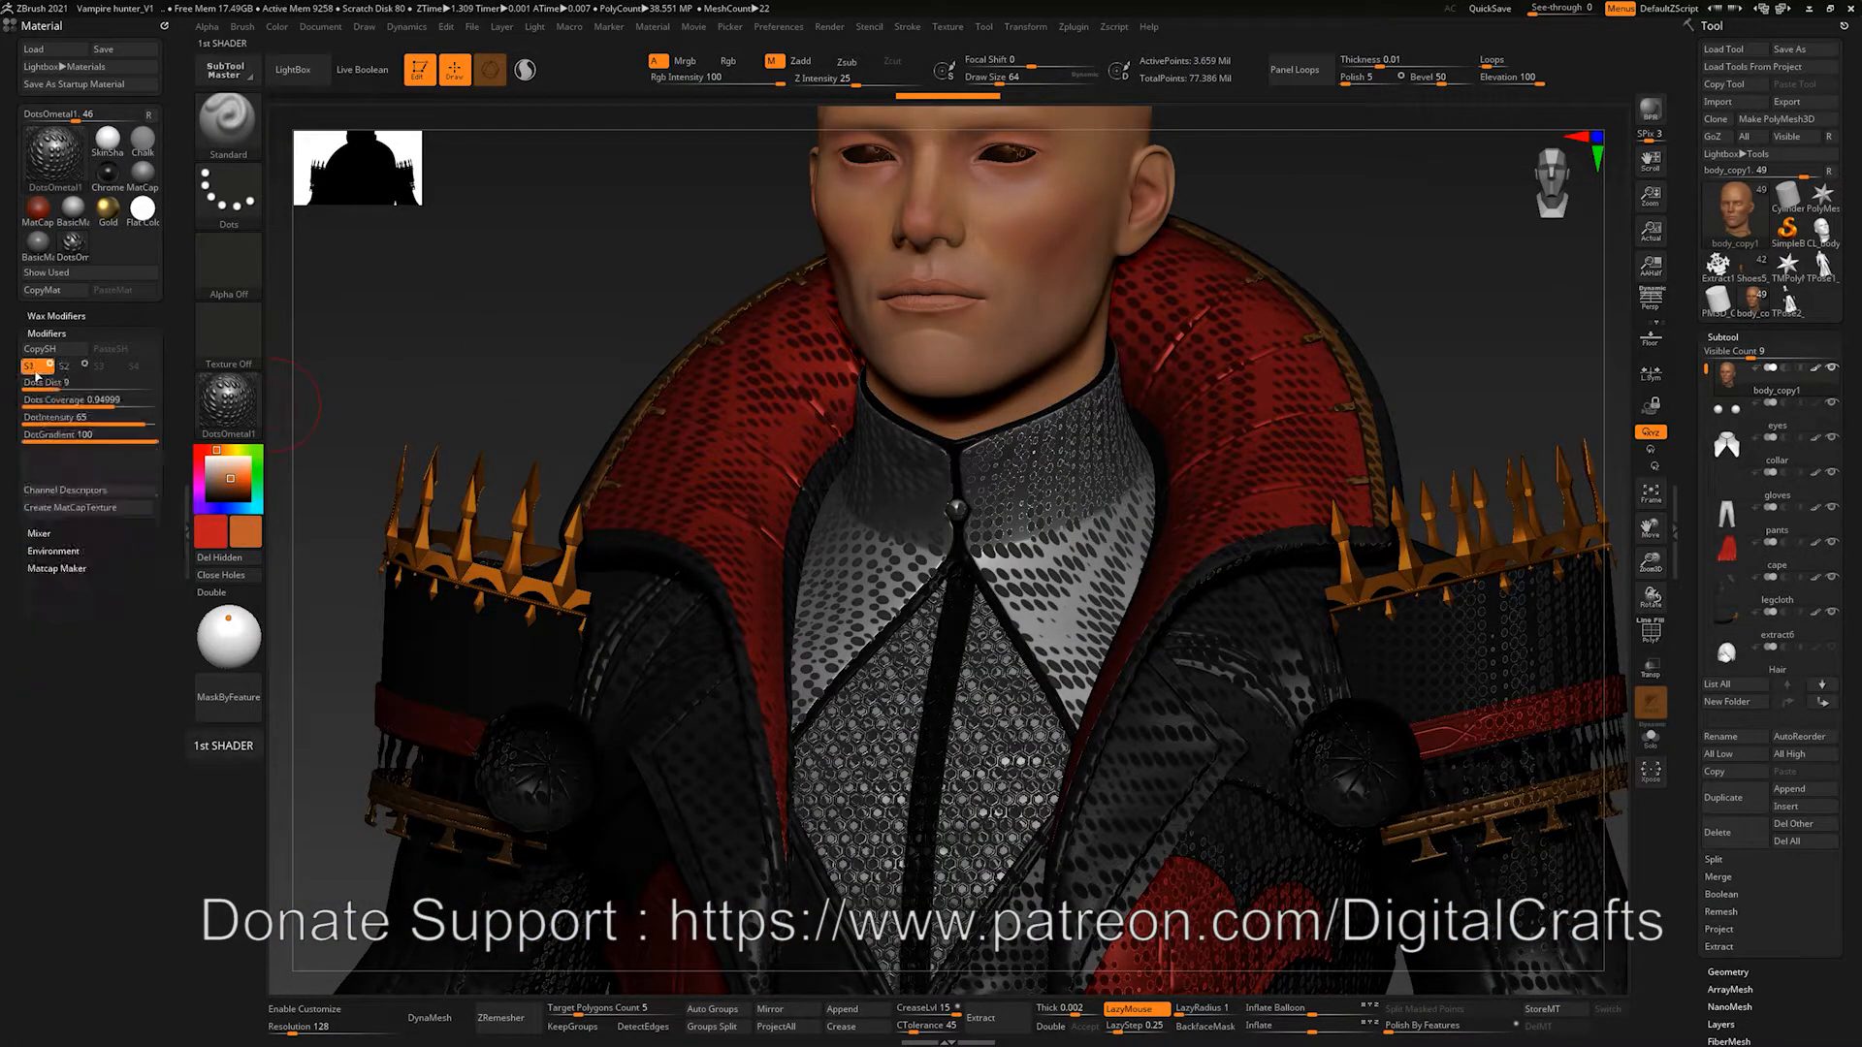
{"action": "left_click", "coordinate": [73, 368]}
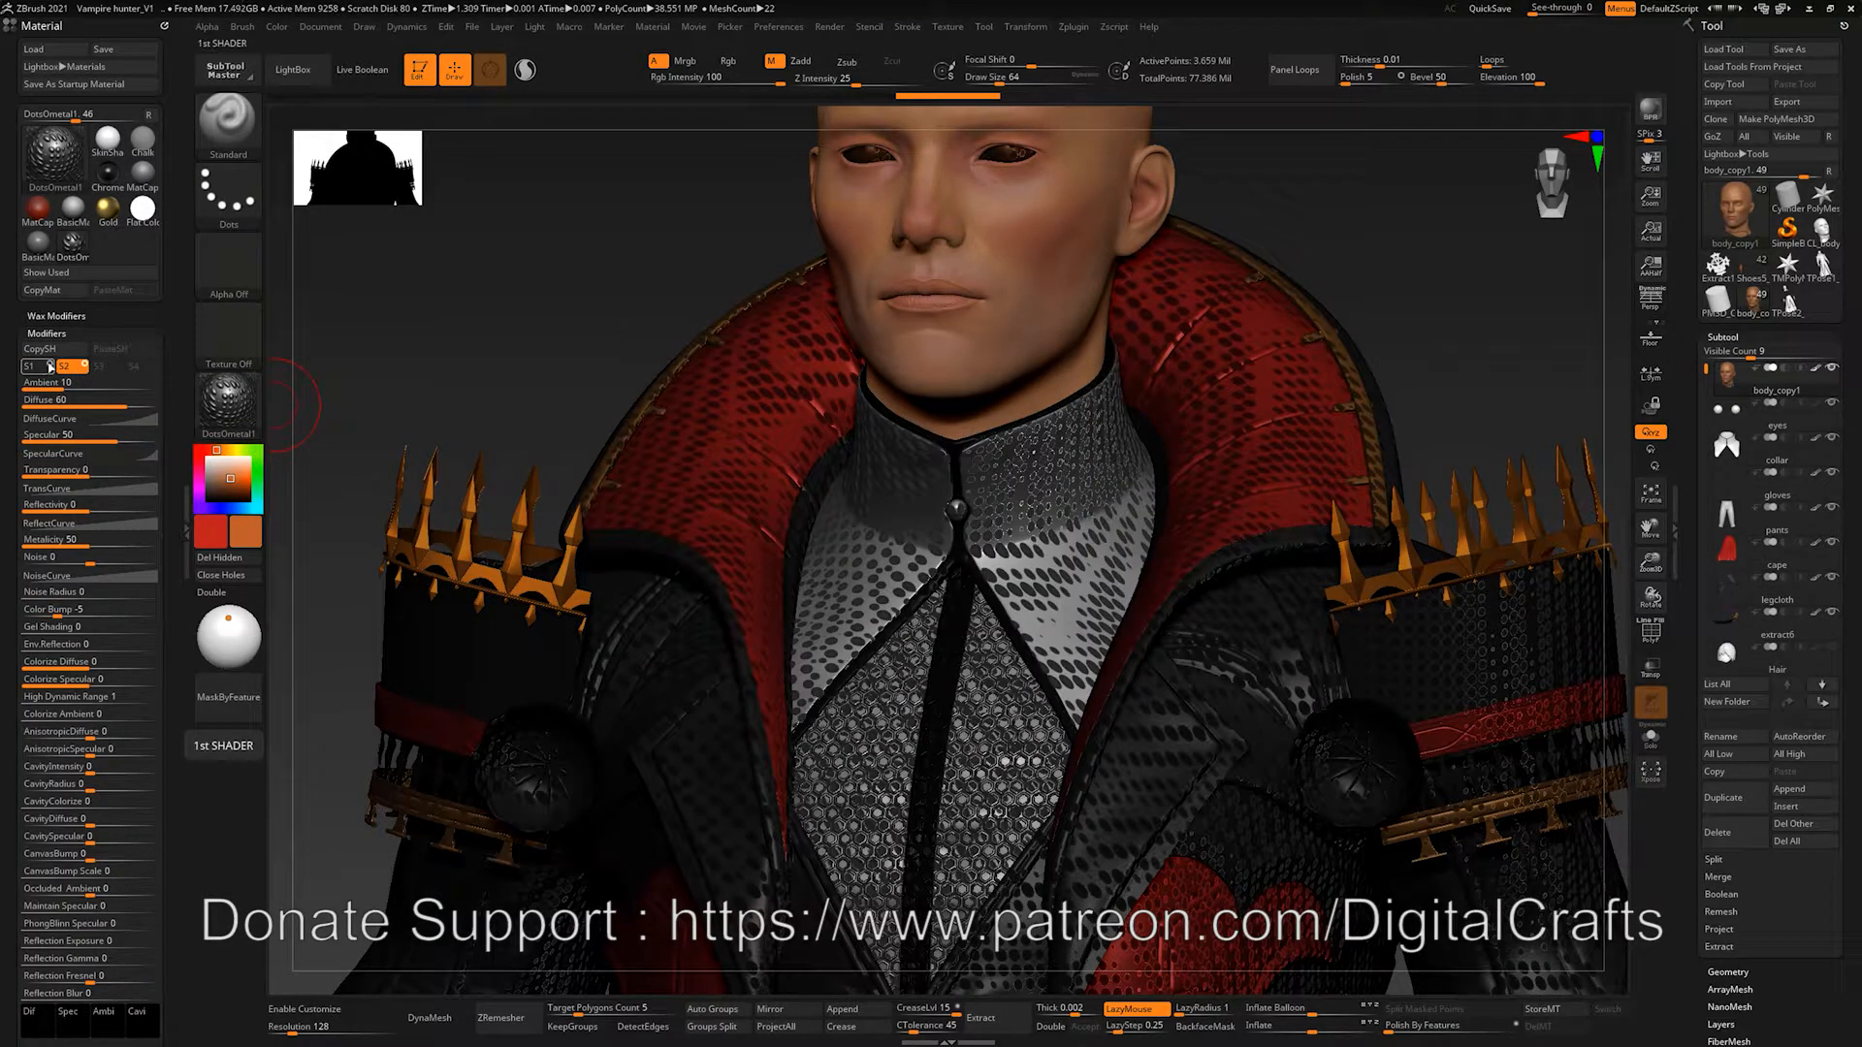
{"action": "left_click", "coordinate": [50, 366]}
{"action": "left_click", "coordinate": [50, 365]}
{"action": "left_click", "coordinate": [51, 365]}
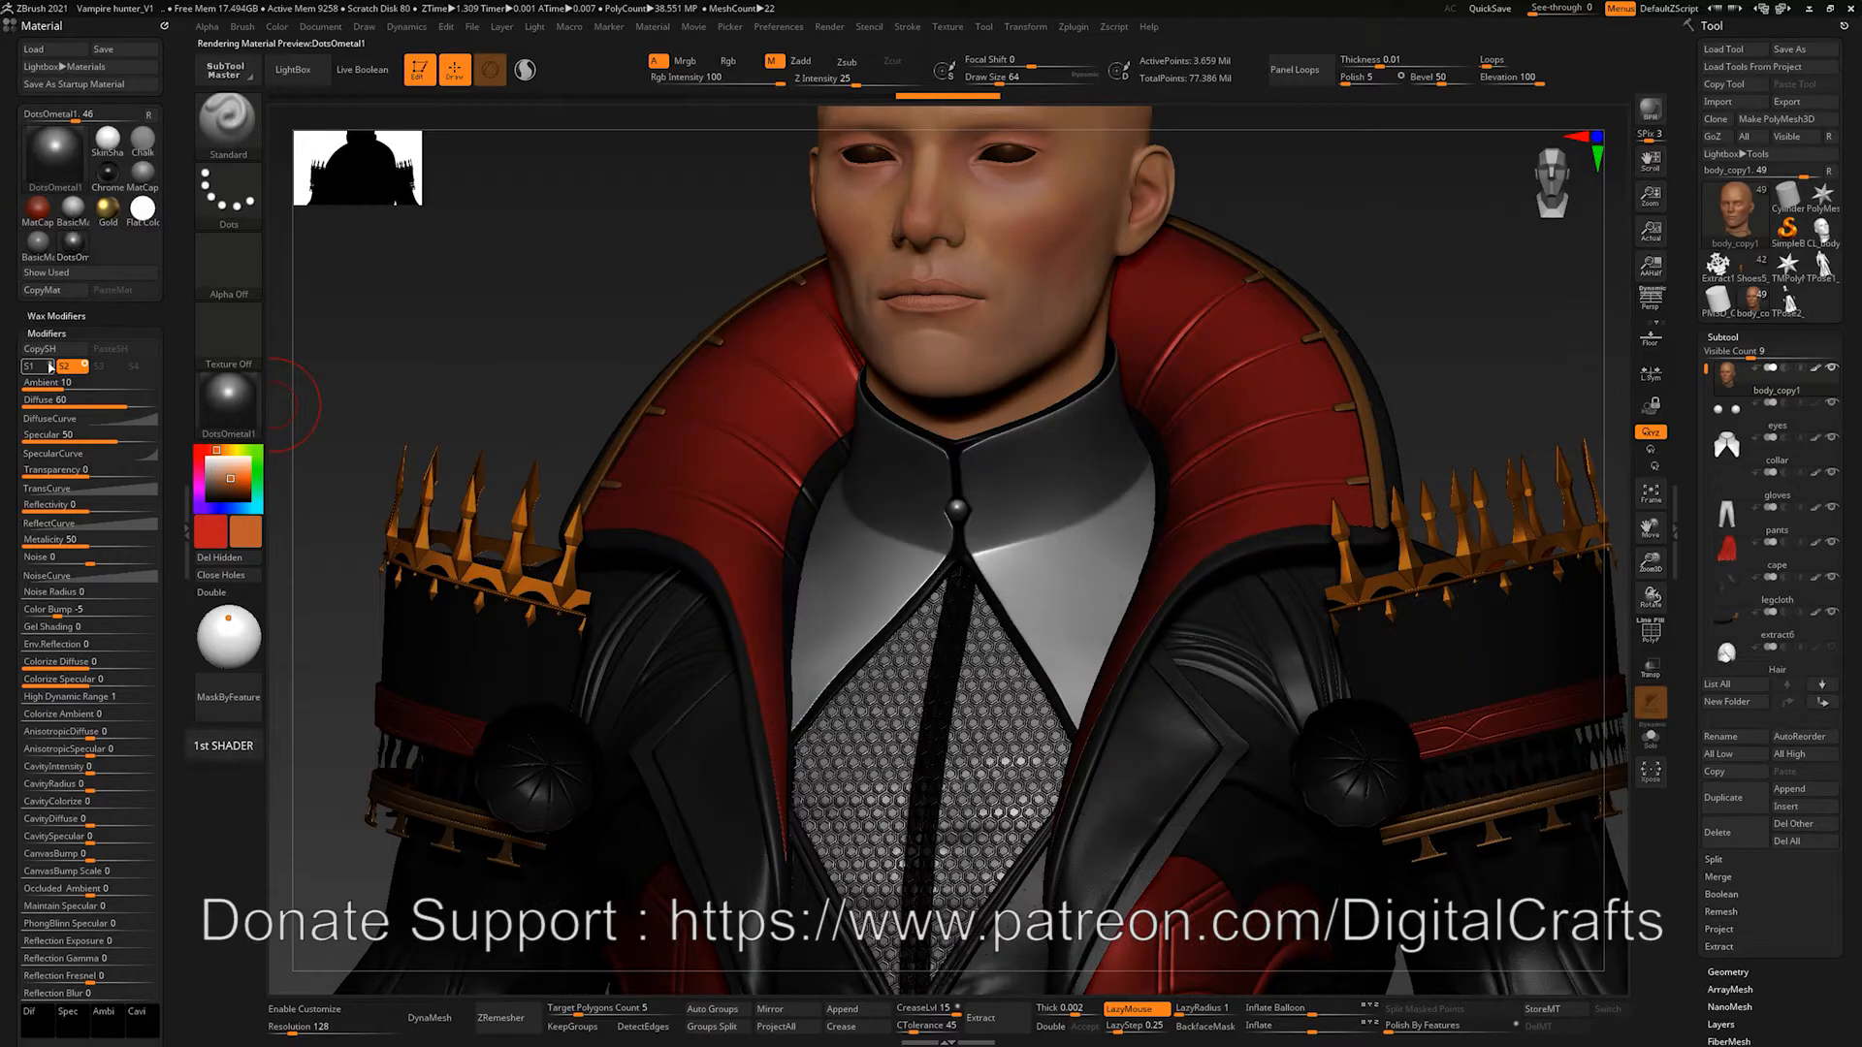
{"action": "left_click", "coordinate": [50, 365]}
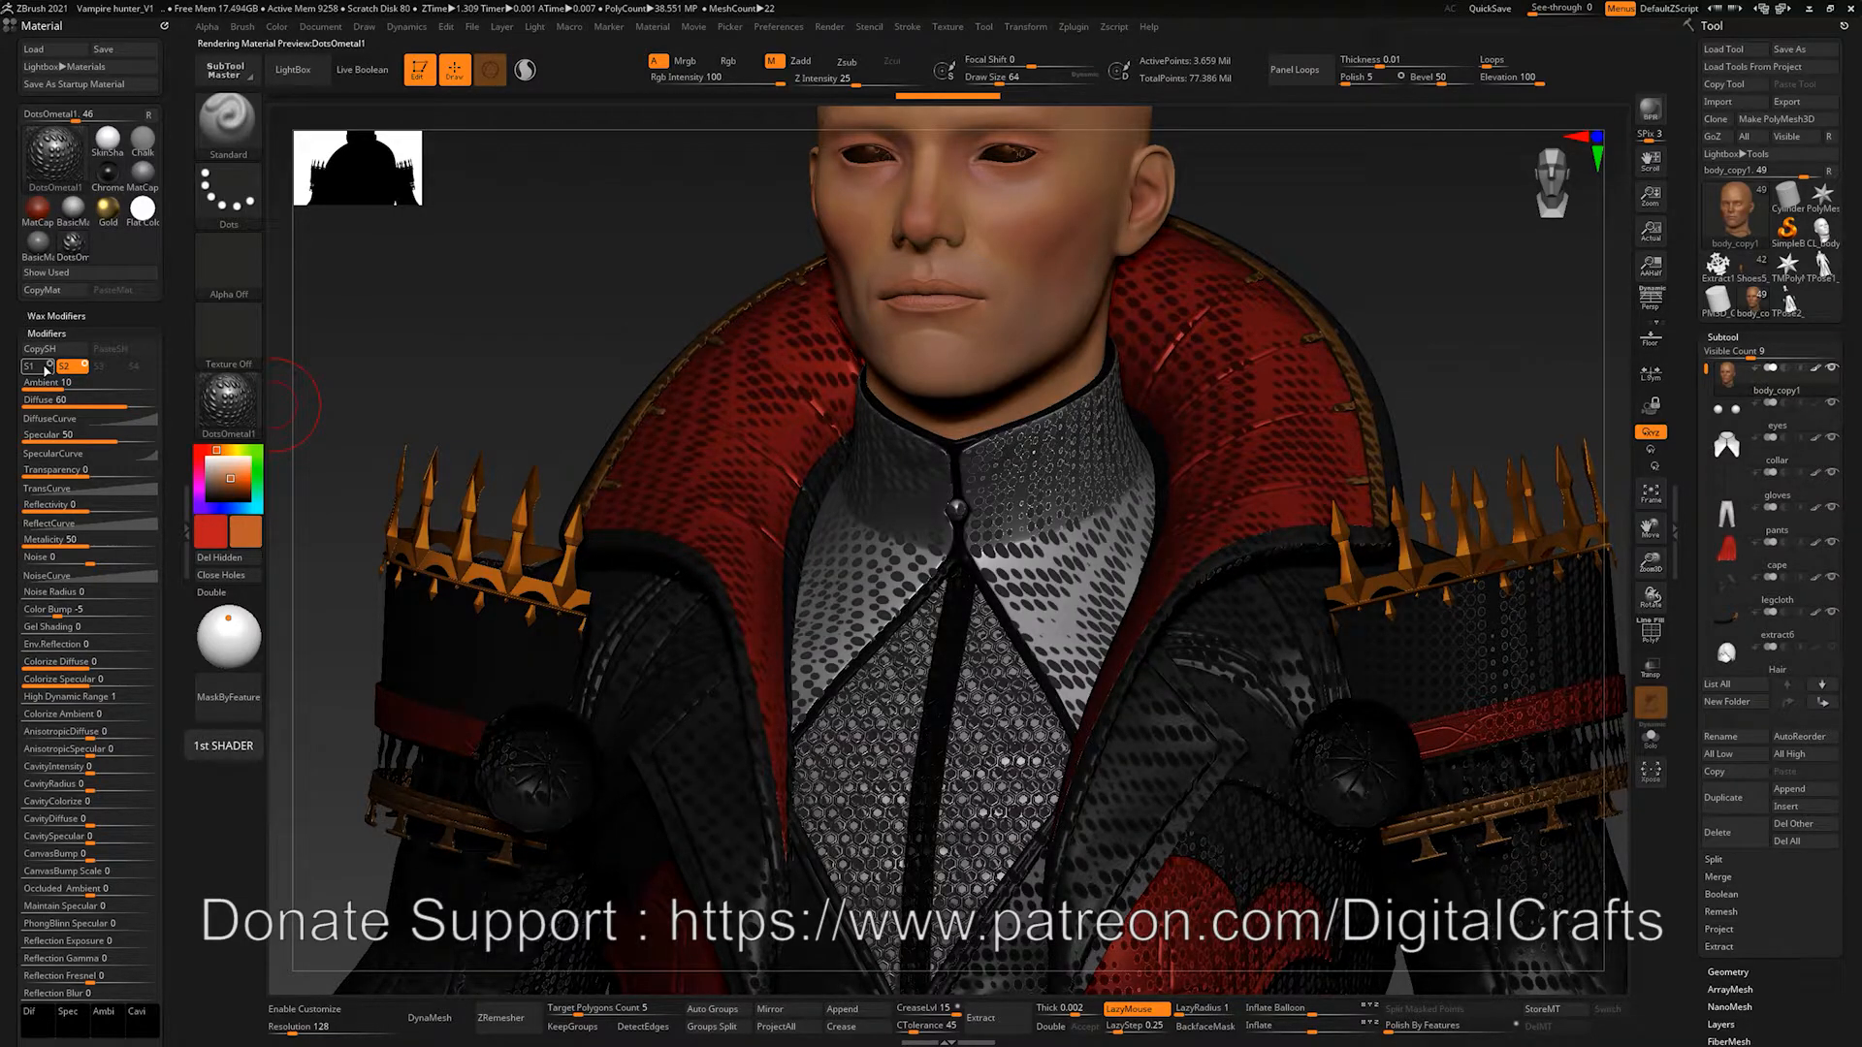
Step: Switch between the two shaders of DotsOmetal1 to review their modifiers, and copy the first shader
{"action": "left_click", "coordinate": [44, 368]}
{"action": "left_click", "coordinate": [68, 371]}
{"action": "left_click", "coordinate": [40, 372]}
{"action": "left_click", "coordinate": [68, 373]}
{"action": "mouse_move", "coordinate": [496, 388]}
{"action": "left_mouse_down", "text": "alt"}
{"action": "mouse_move", "coordinate": [474, 378]}
{"action": "mouse_move", "coordinate": [507, 352]}
{"action": "mouse_move", "coordinate": [522, 366]}
{"action": "left_mouse_up", "text": "alt"}
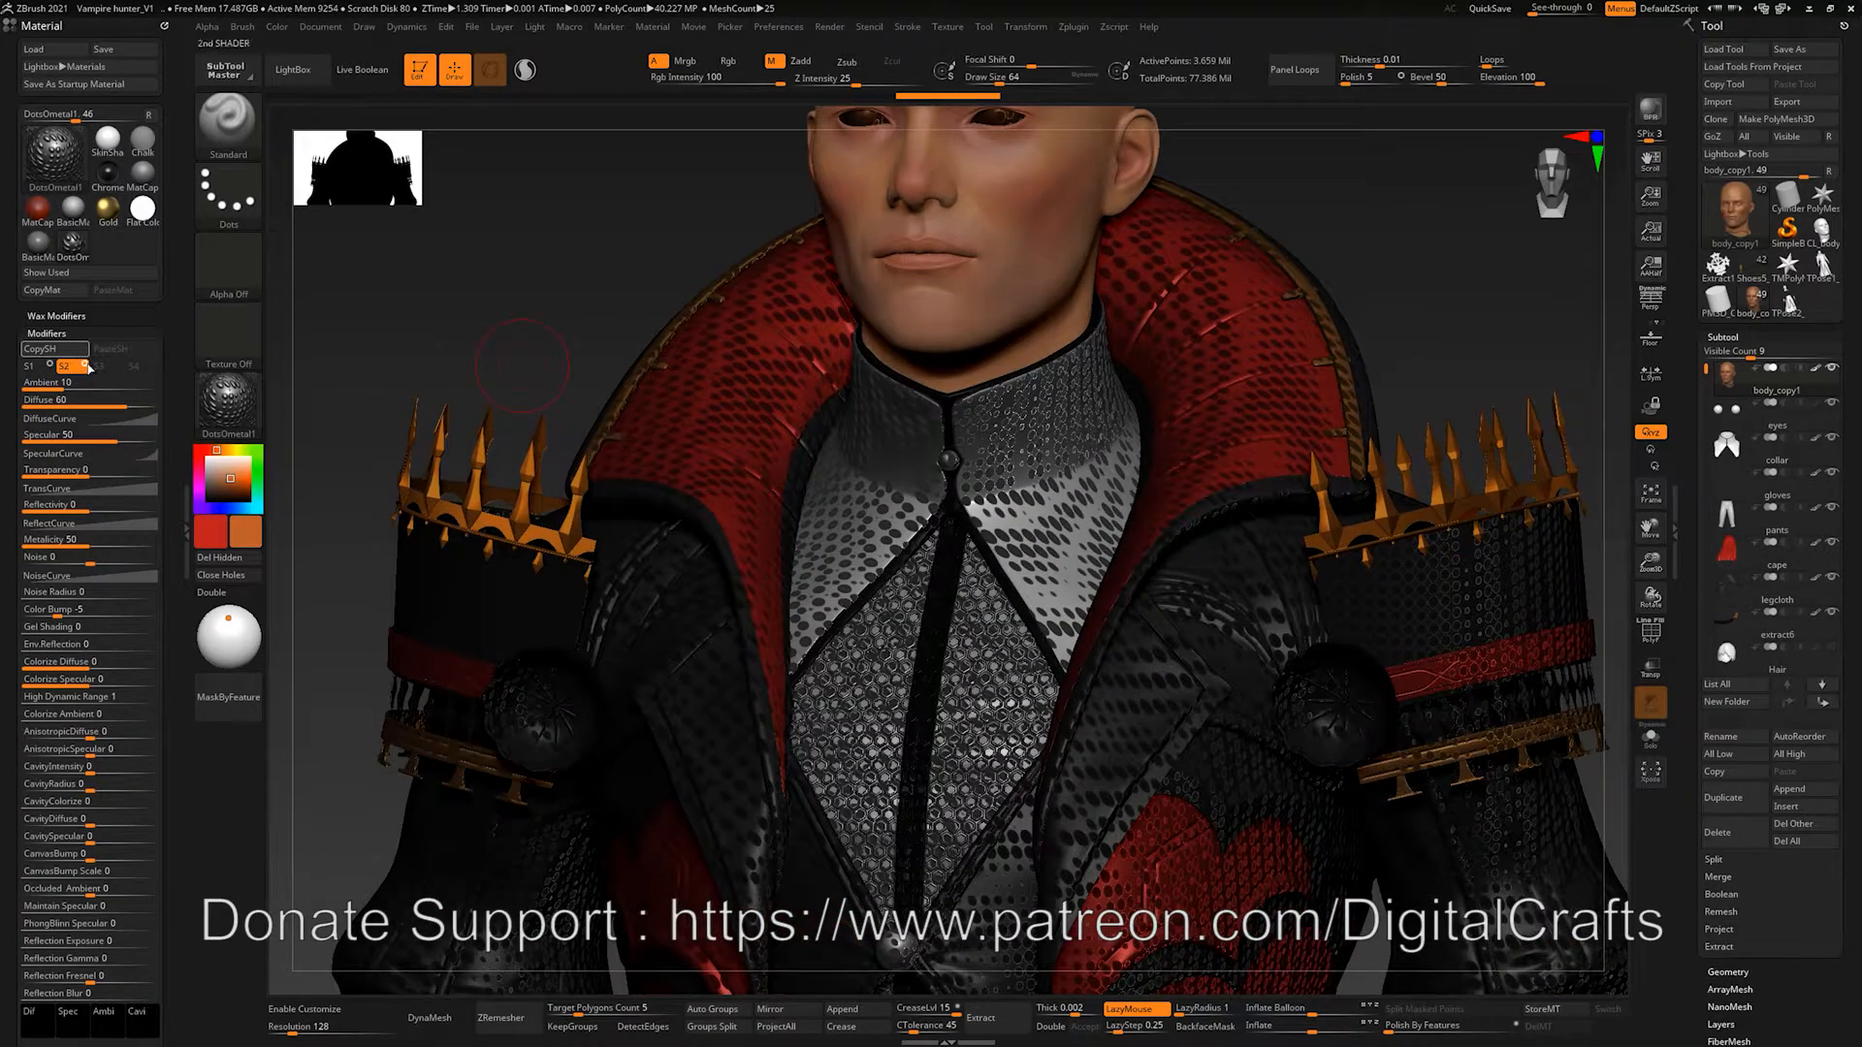
{"action": "left_click", "coordinate": [84, 365]}
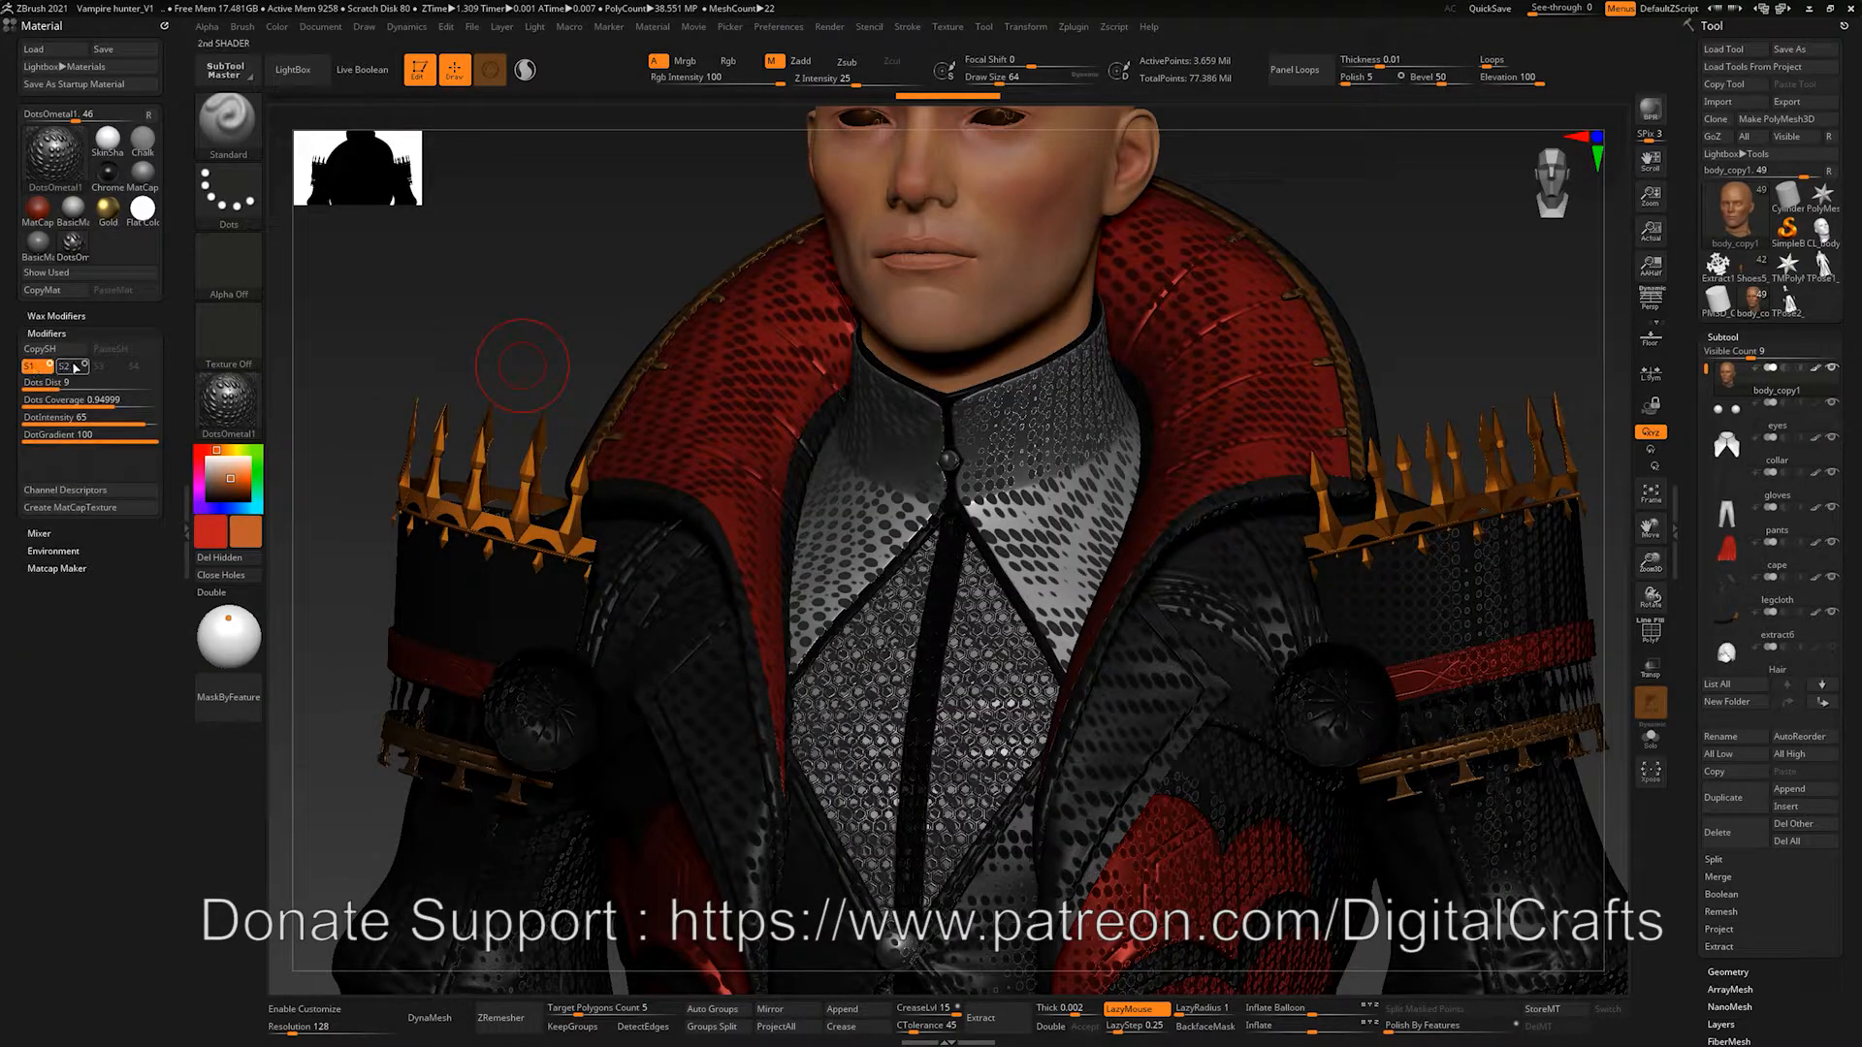
{"action": "left_click", "coordinate": [40, 348]}
{"action": "left_click", "coordinate": [64, 365]}
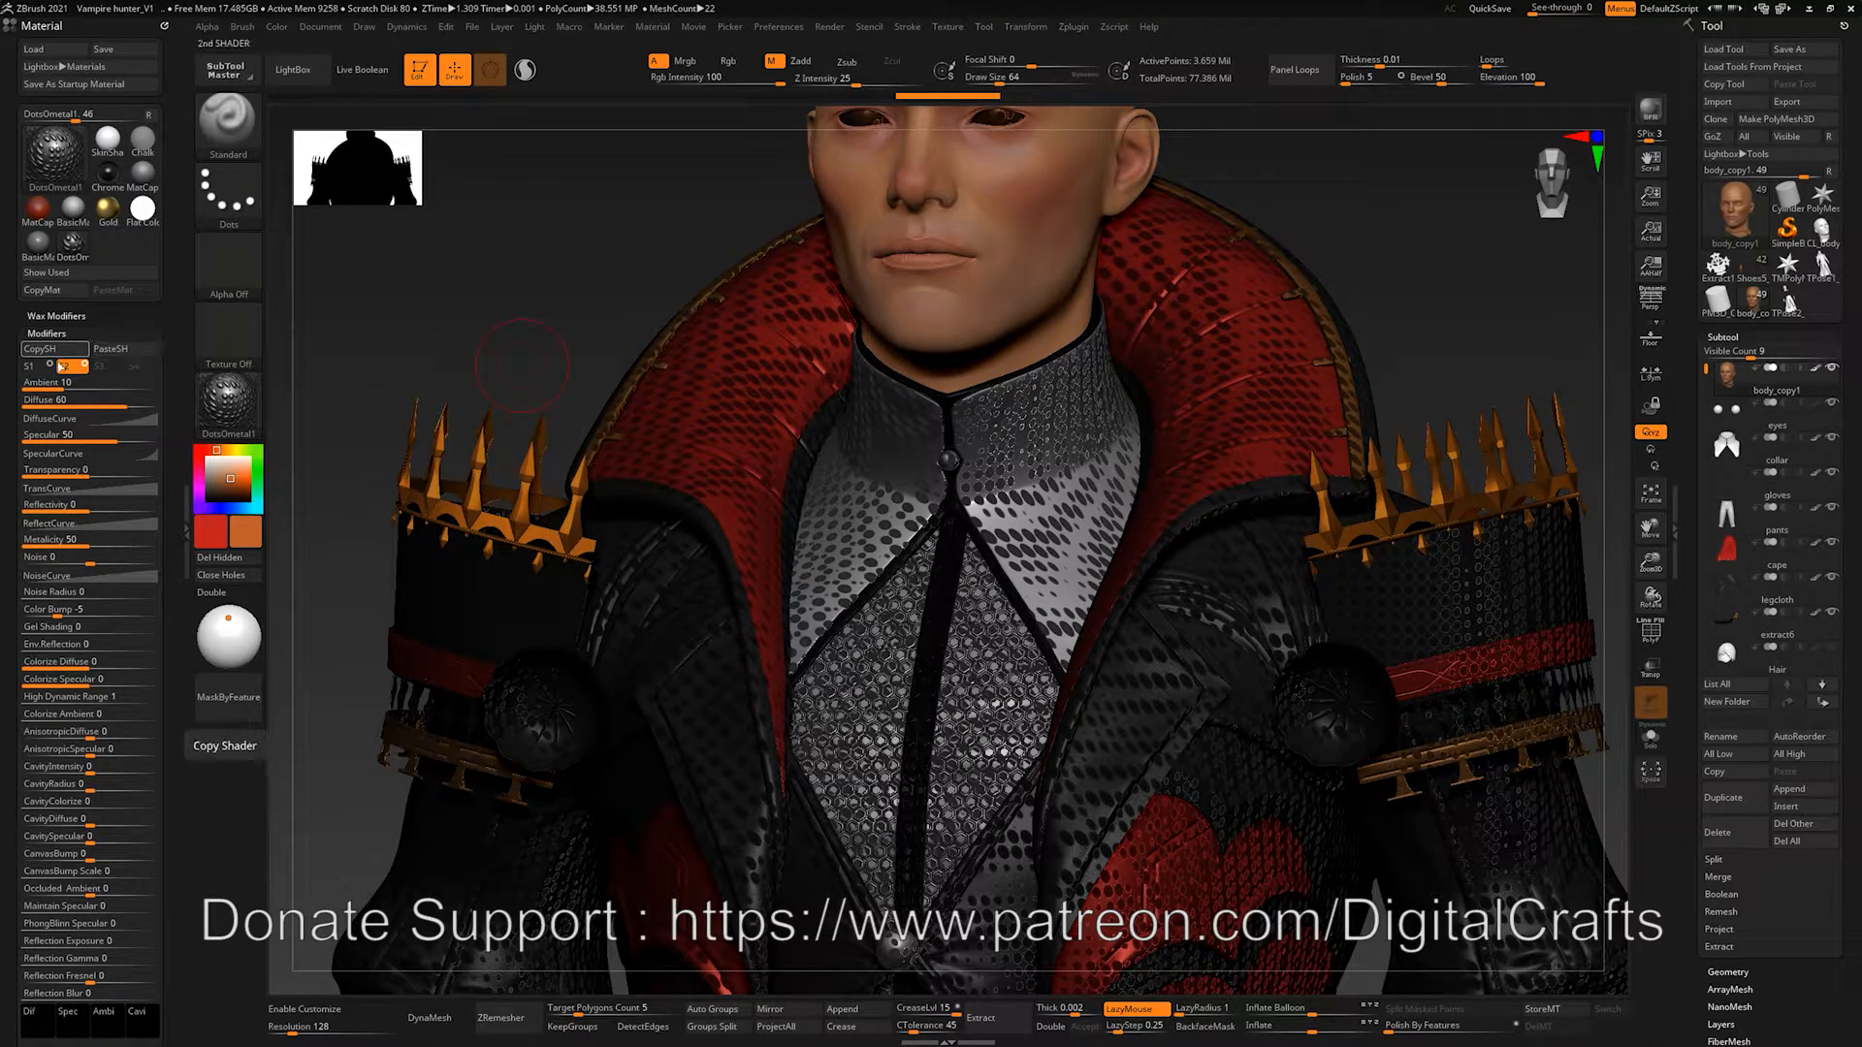
Step: Try DoubleShade1 and TriShaders as the current material to compare their shader slots
{"action": "left_click", "coordinate": [227, 398]}
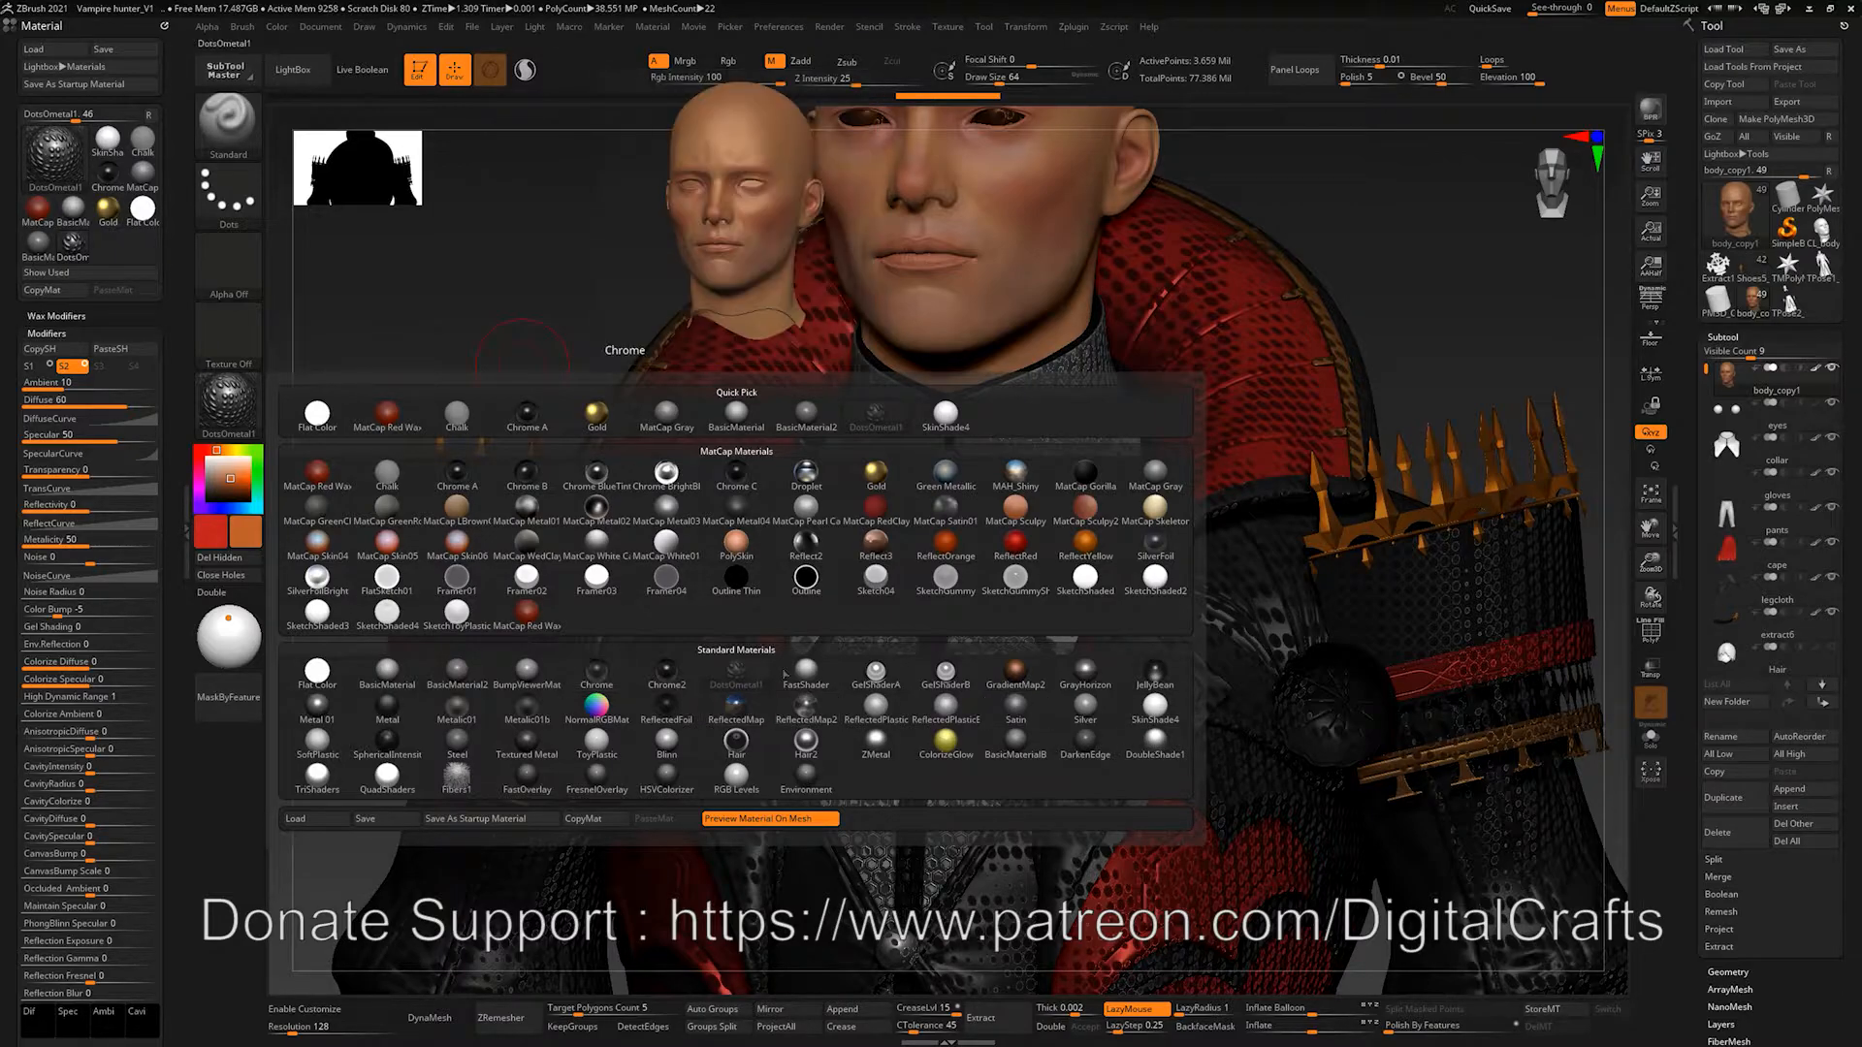
{"action": "left_click", "coordinate": [1155, 742]}
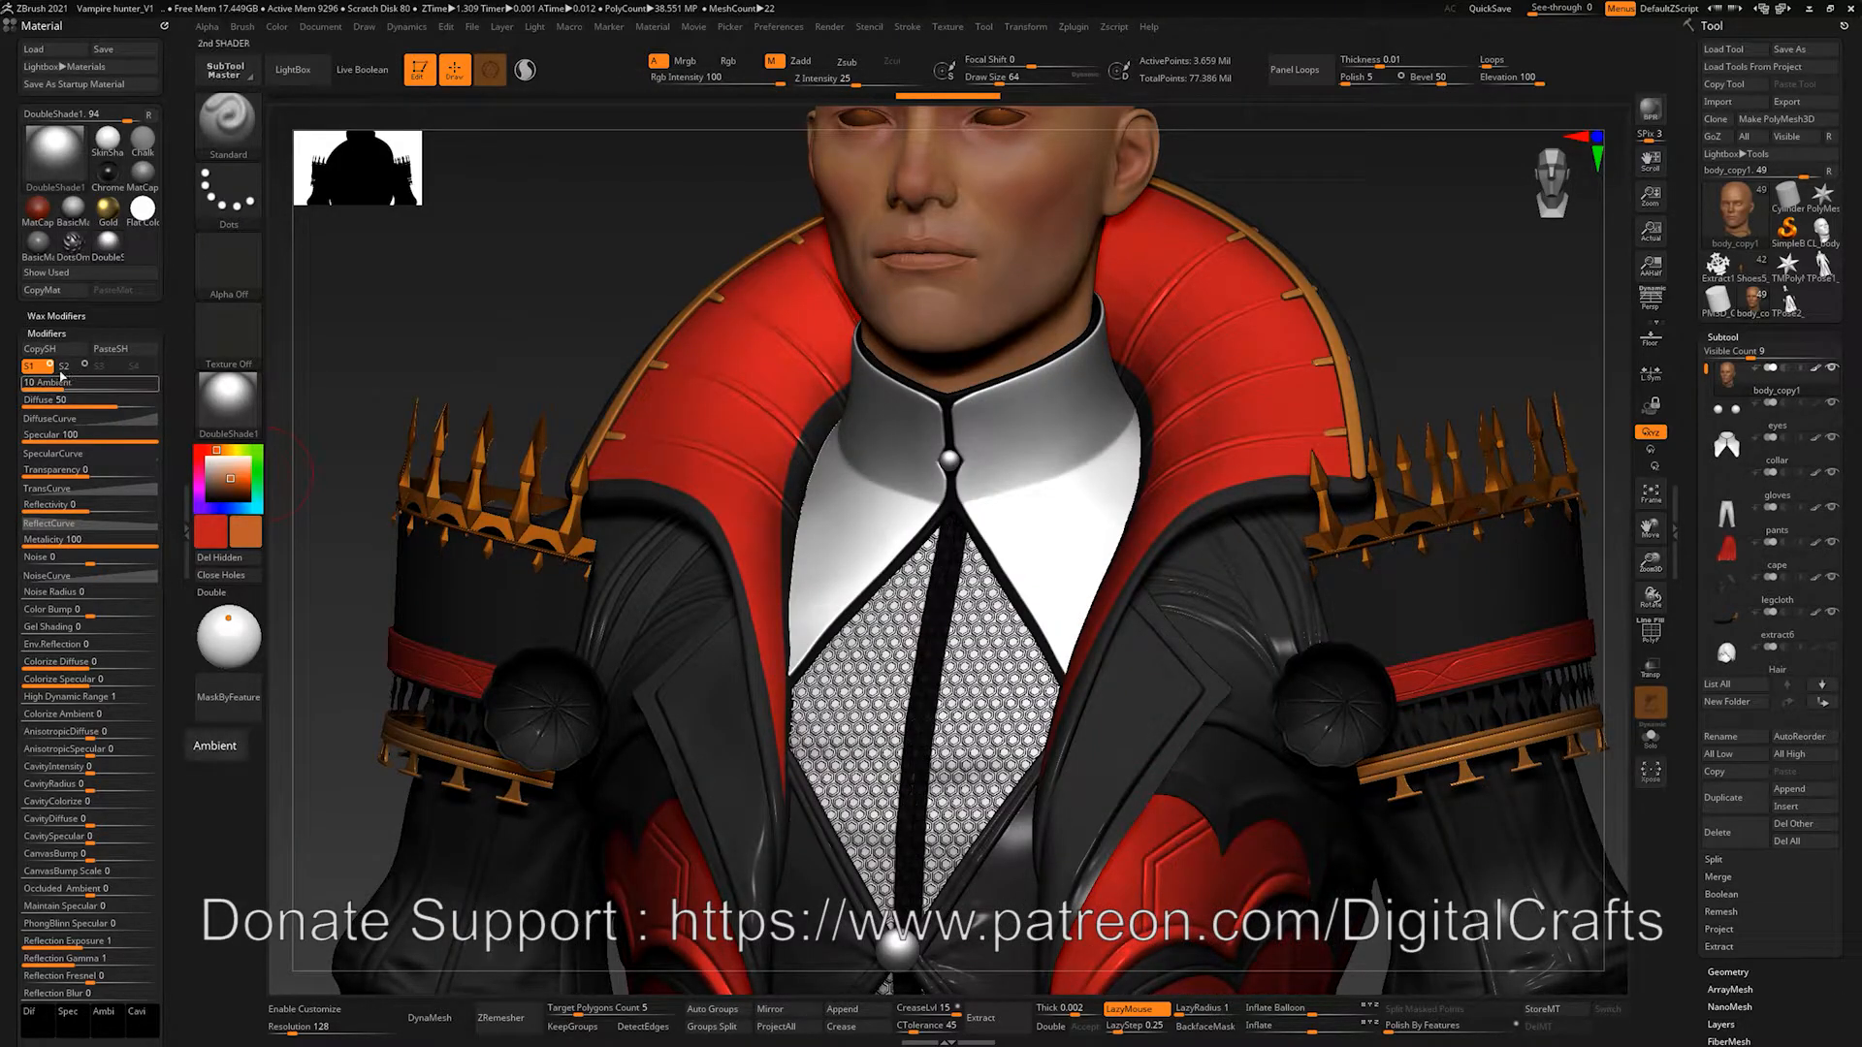
{"action": "left_click", "coordinate": [215, 412]}
{"action": "left_click", "coordinate": [317, 773]}
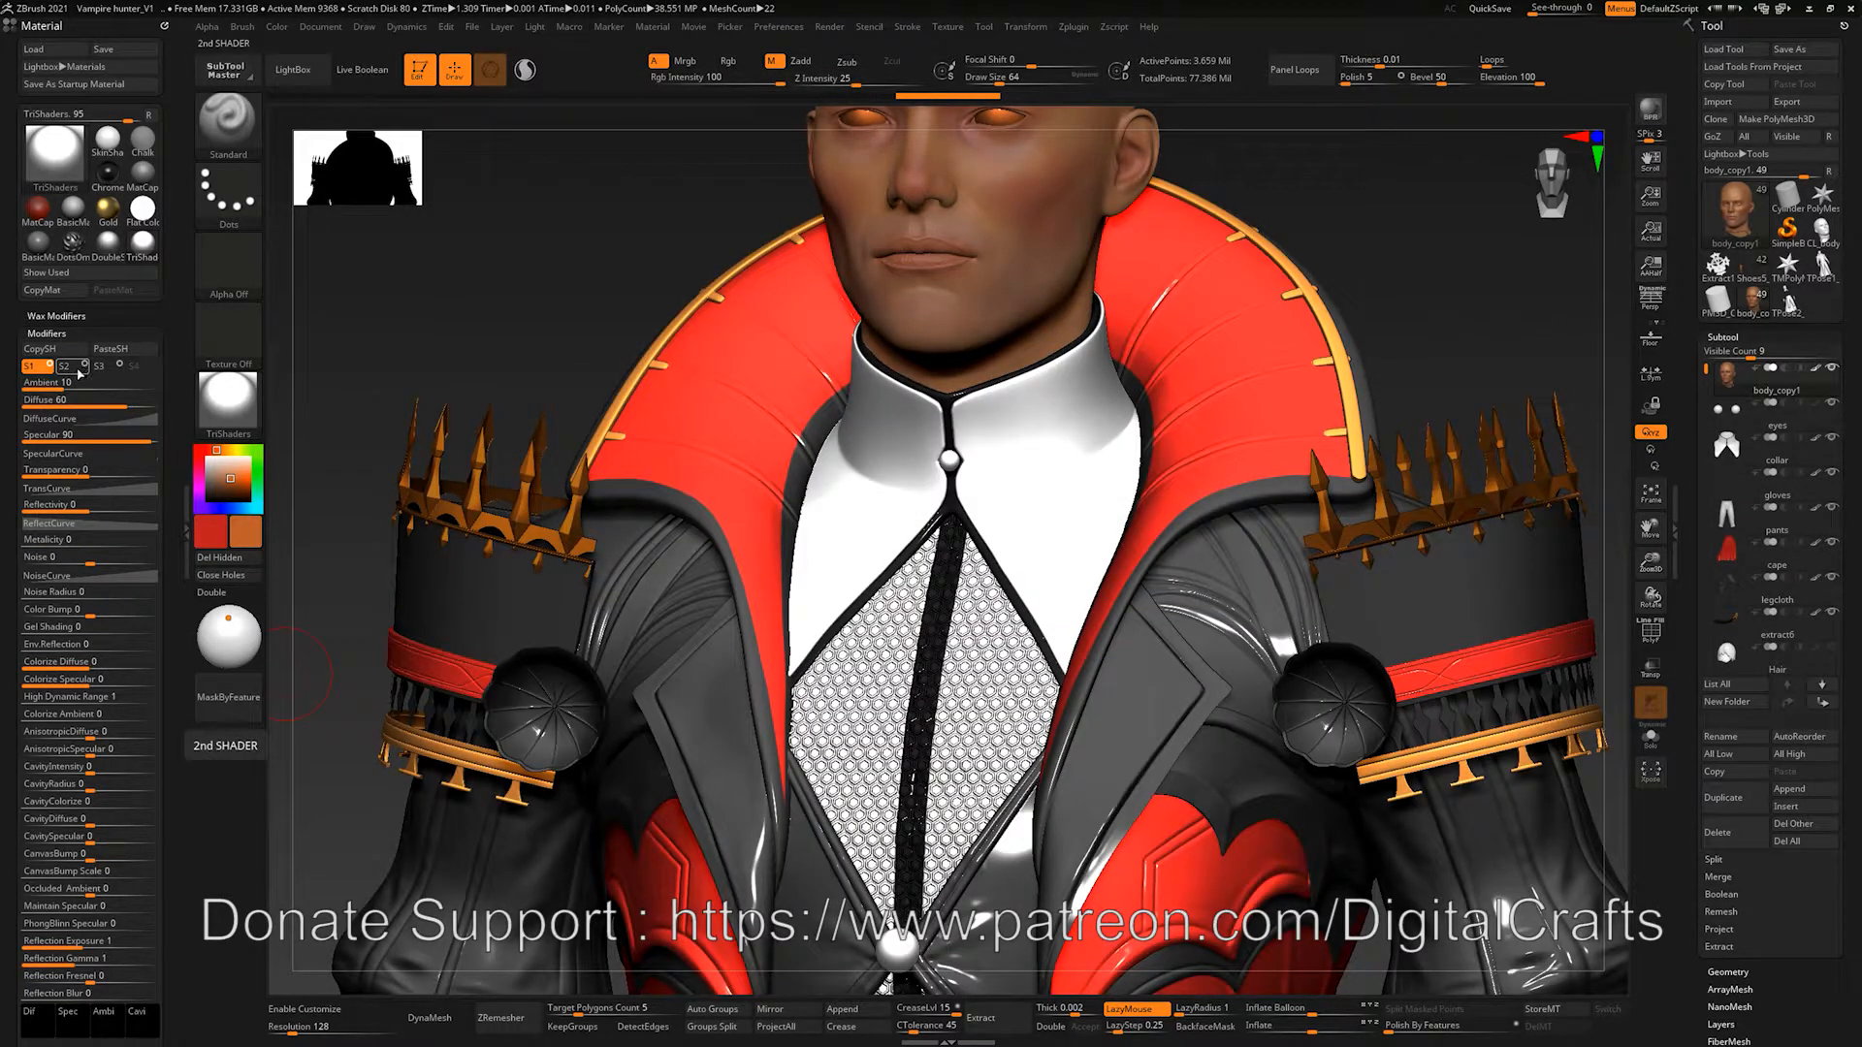
Step: Set QuadShaders as the current material and frame the head and collar
{"action": "left_click", "coordinate": [228, 400]}
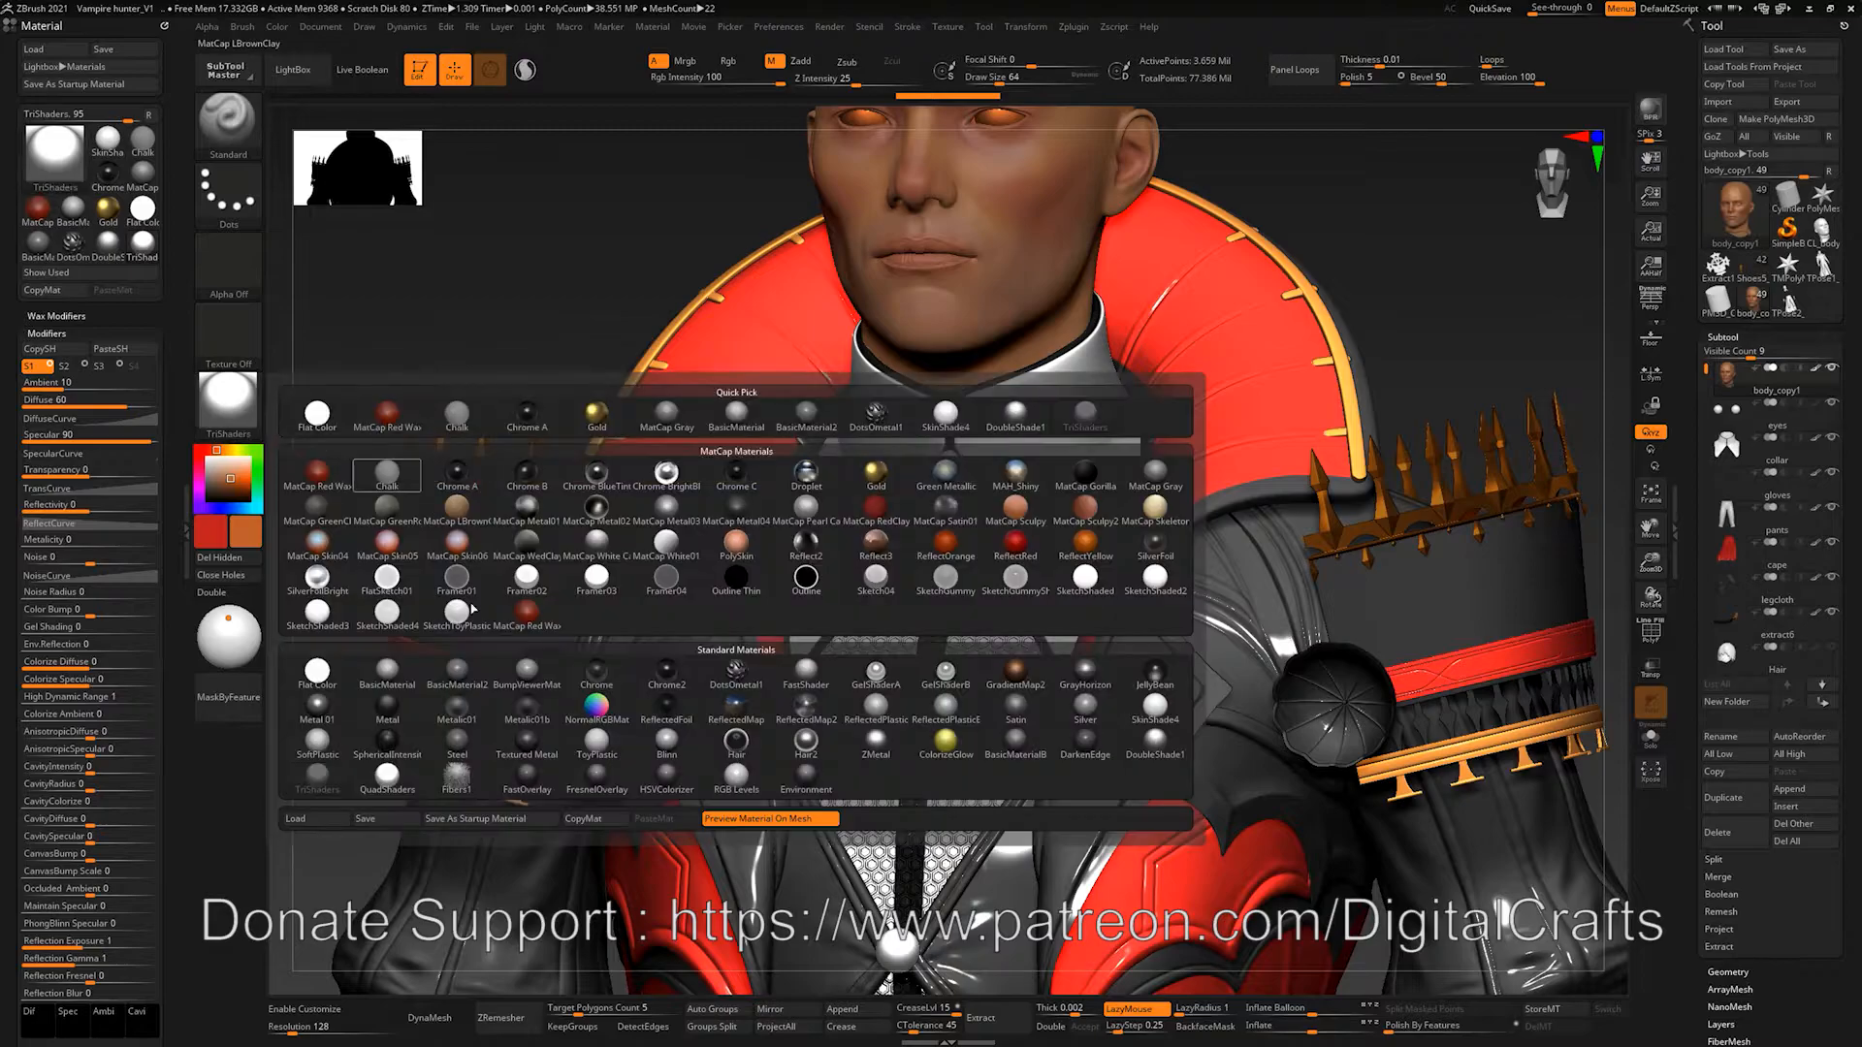
{"action": "left_click", "coordinate": [387, 776]}
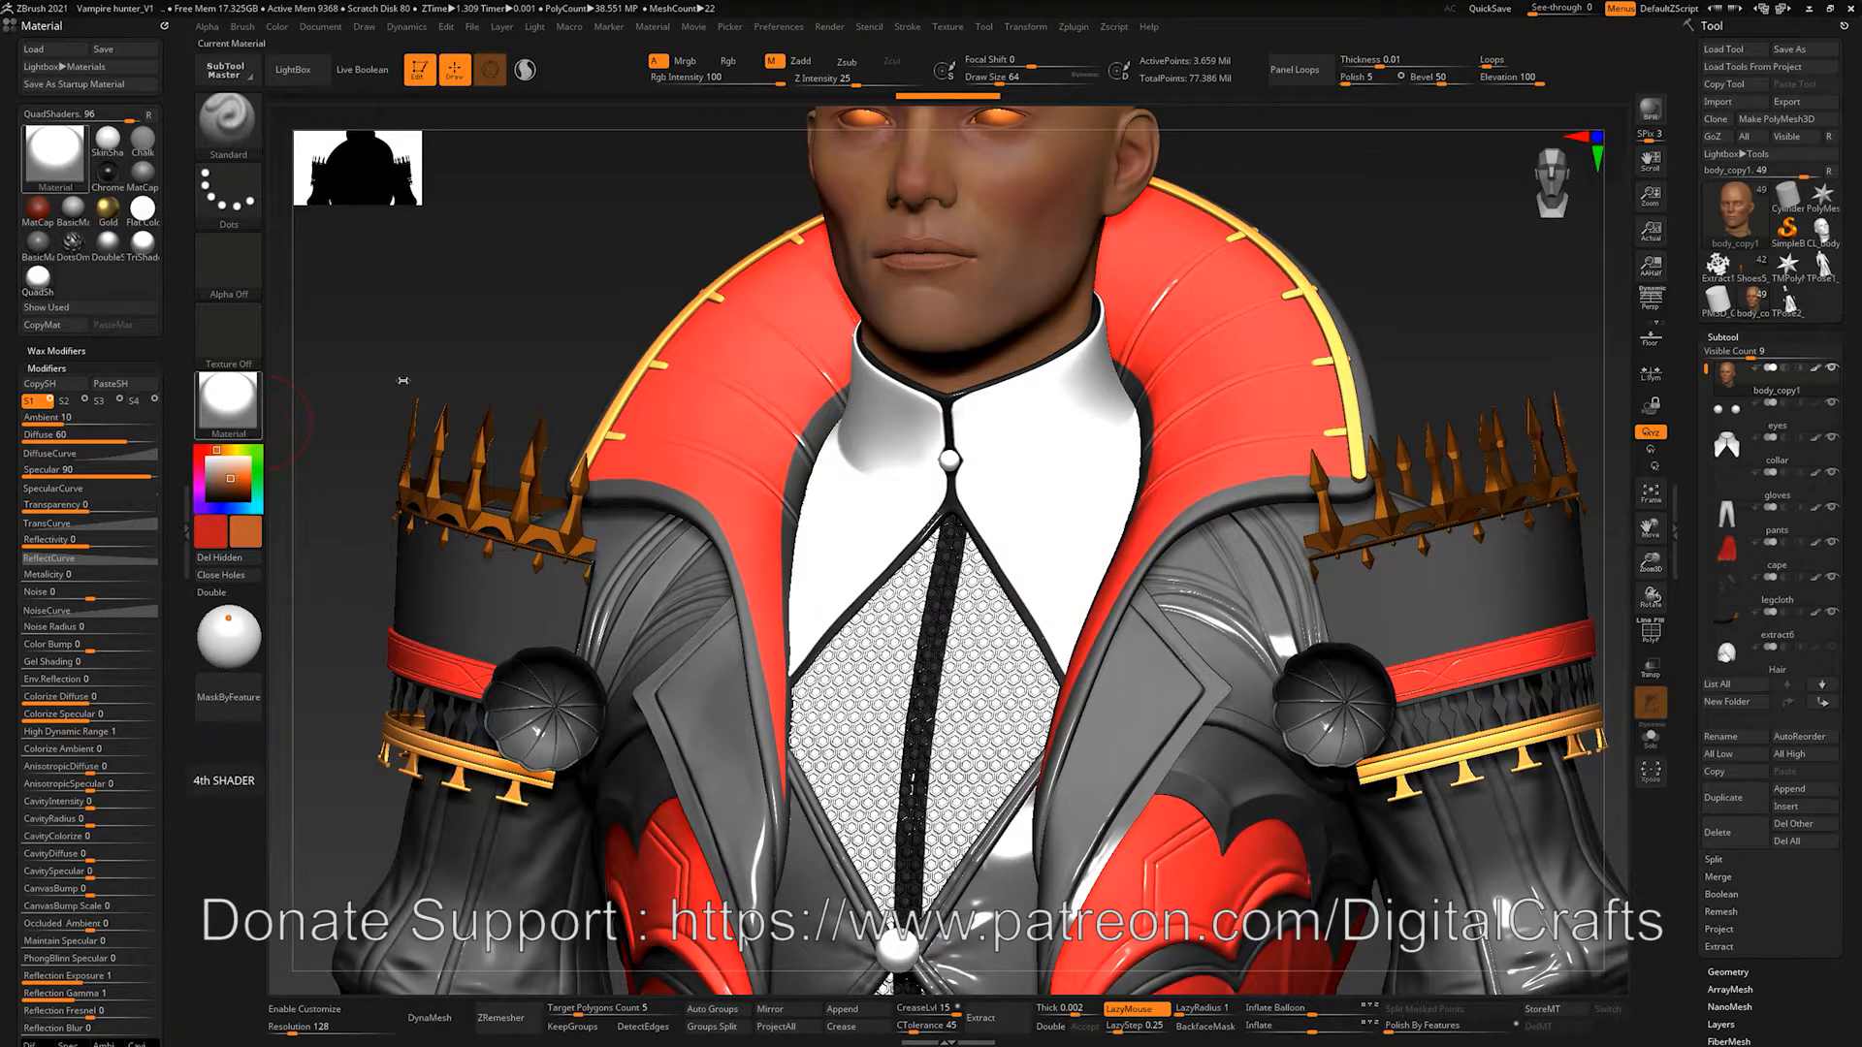
{"action": "left_click_drag", "start_coordinate": [418, 340], "coordinate": [448, 477], "text": "alt"}
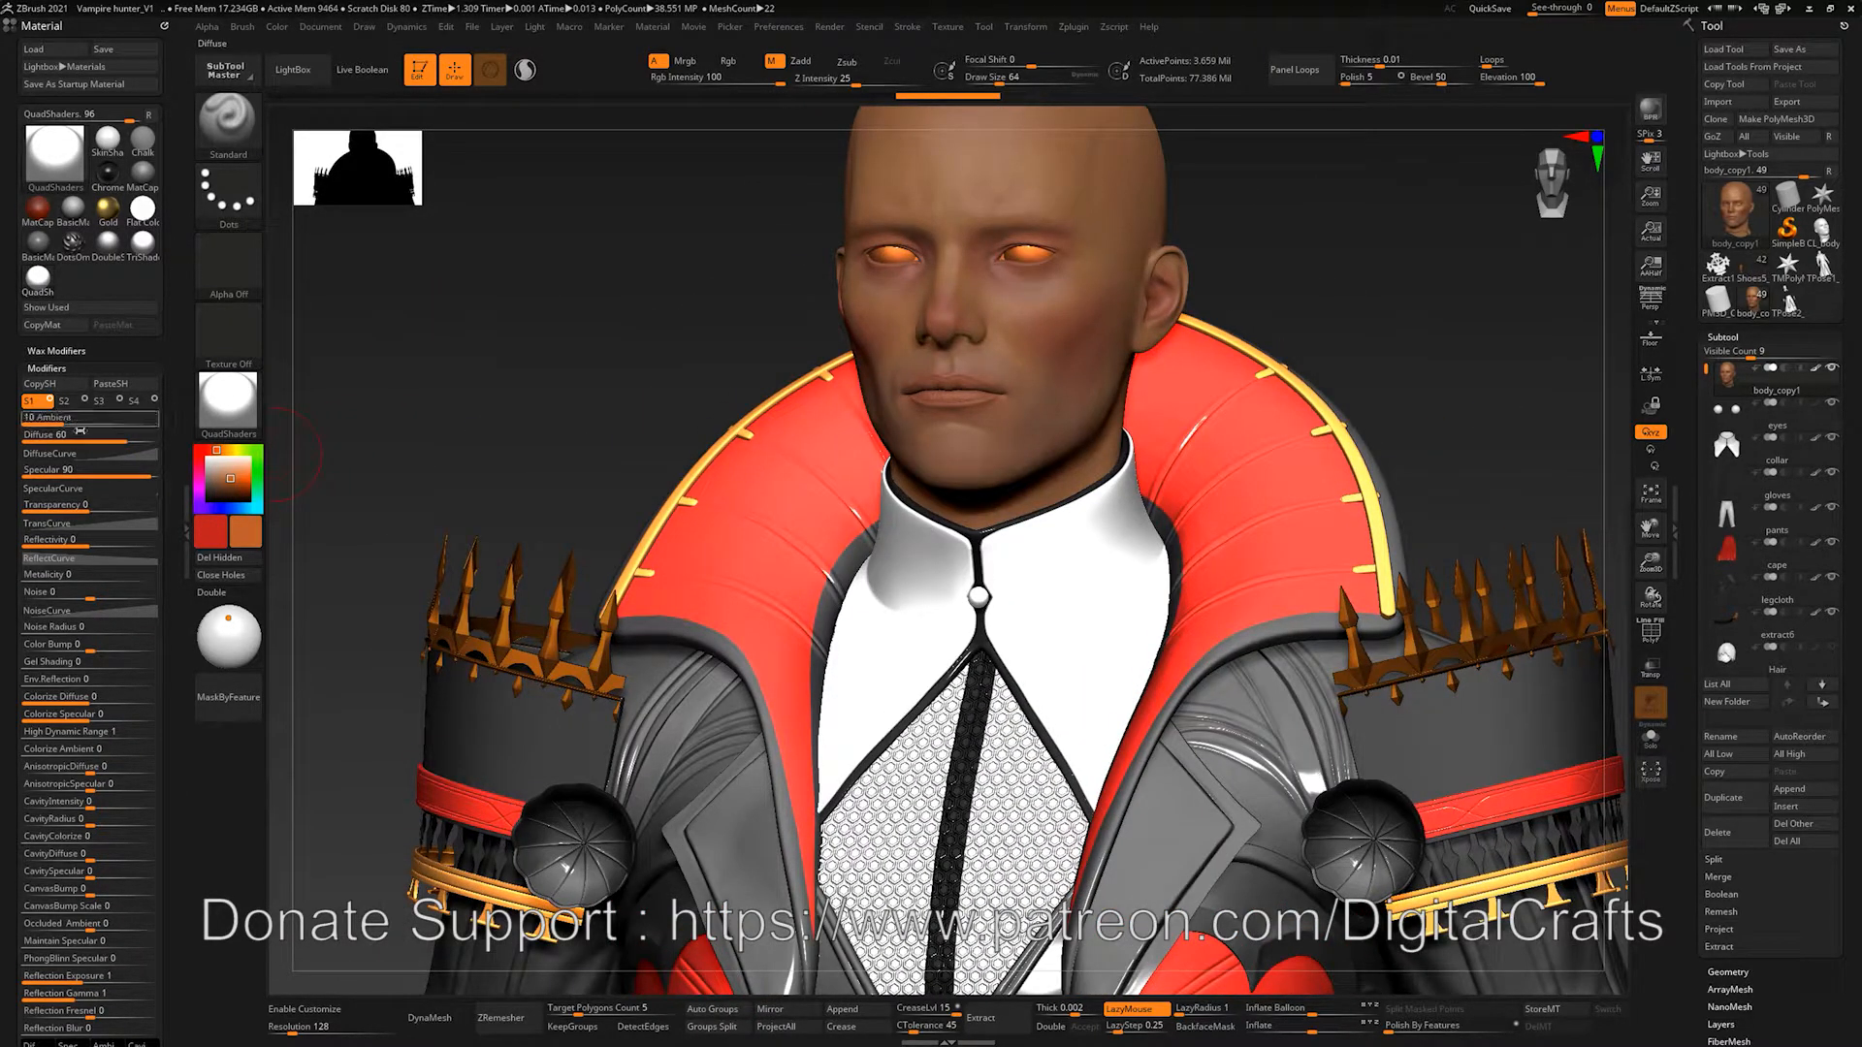
Step: Lower the first shader's Diffuse to 3 and switch off the second, third and fourth shaders of QuadShaders
{"action": "left_click_drag", "start_coordinate": [115, 436], "coordinate": [42, 437]}
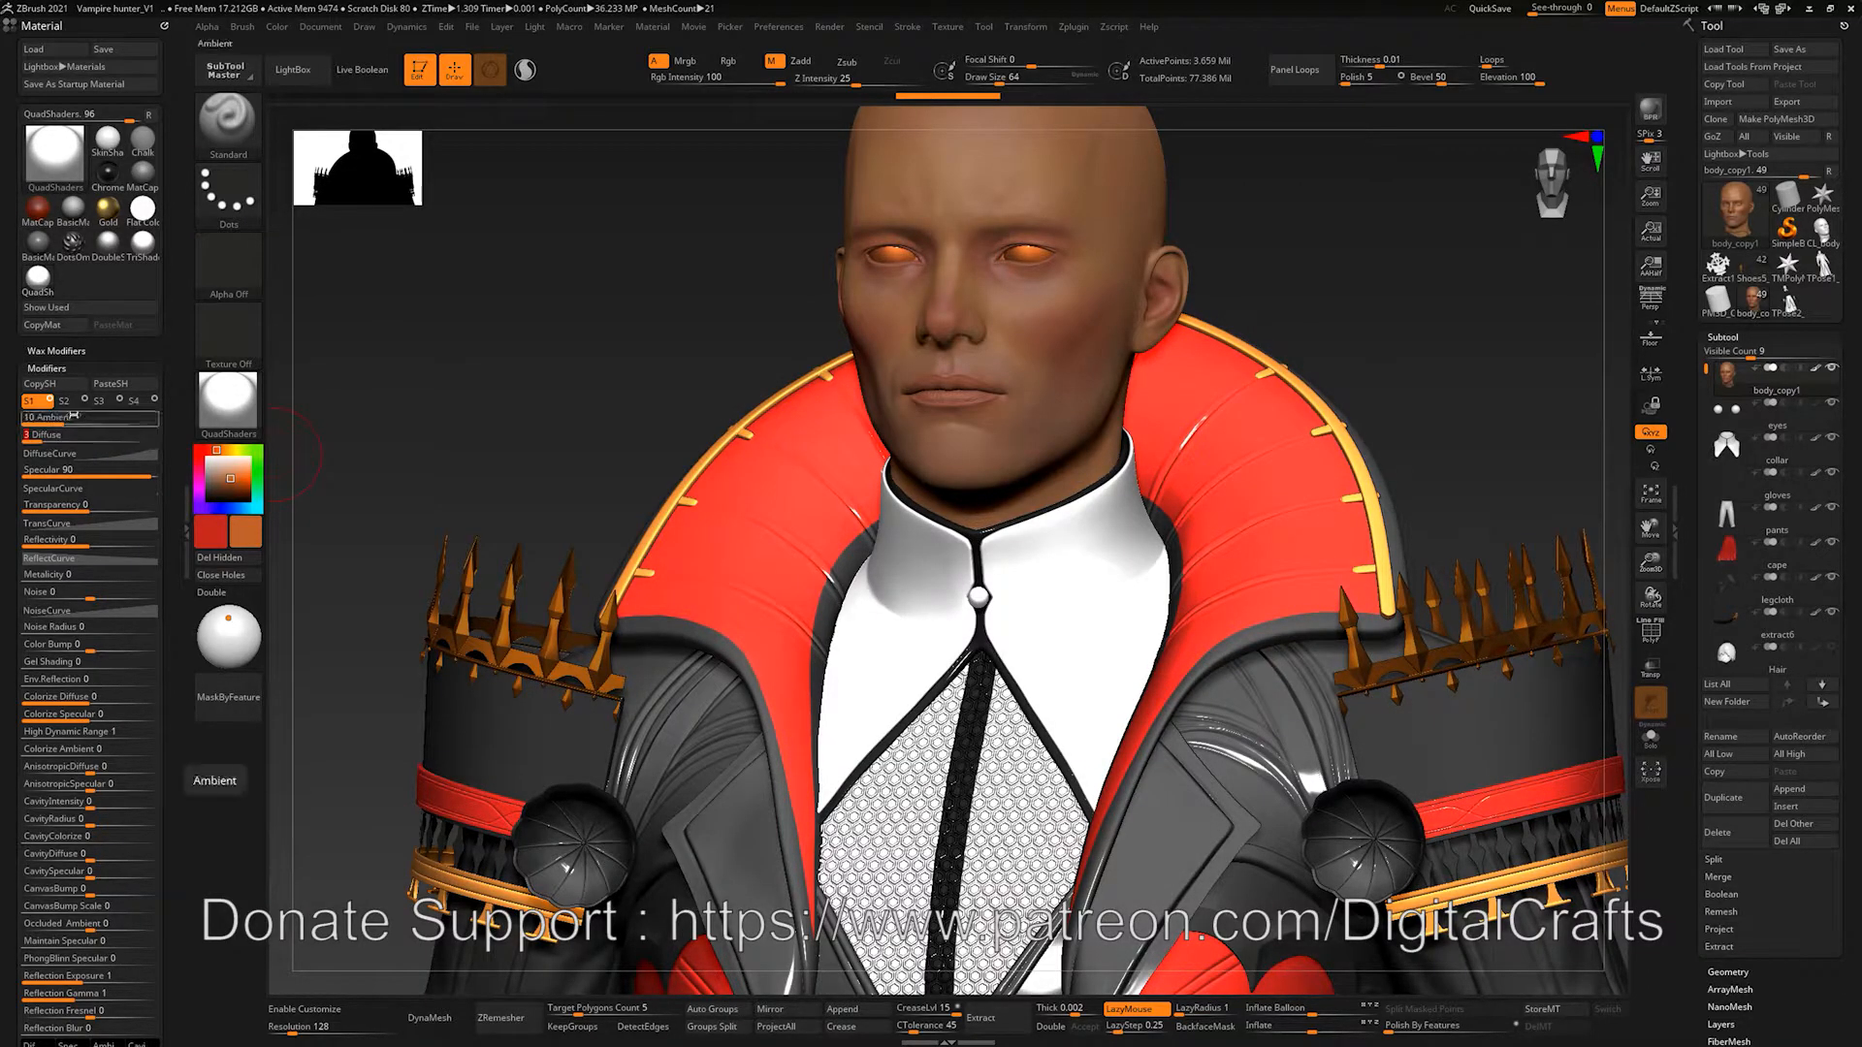
{"action": "left_click", "coordinate": [76, 402]}
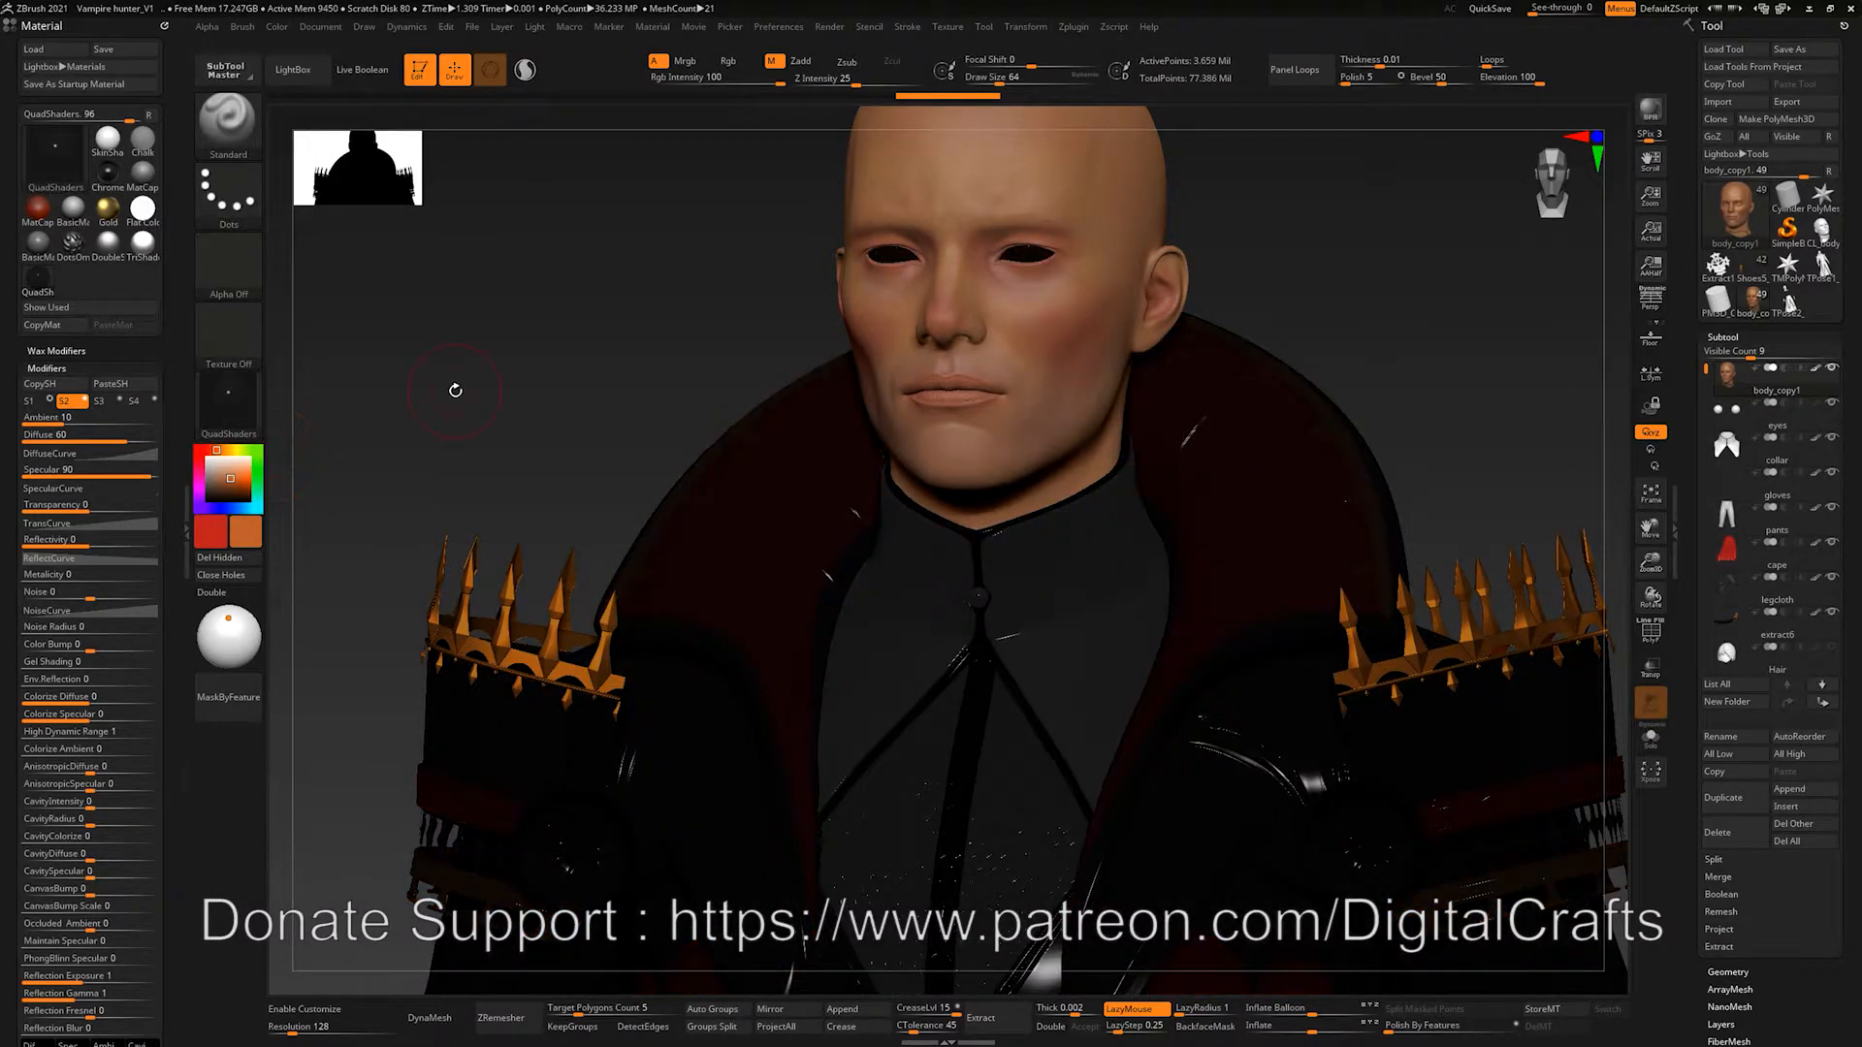
{"action": "left_click", "coordinate": [40, 402]}
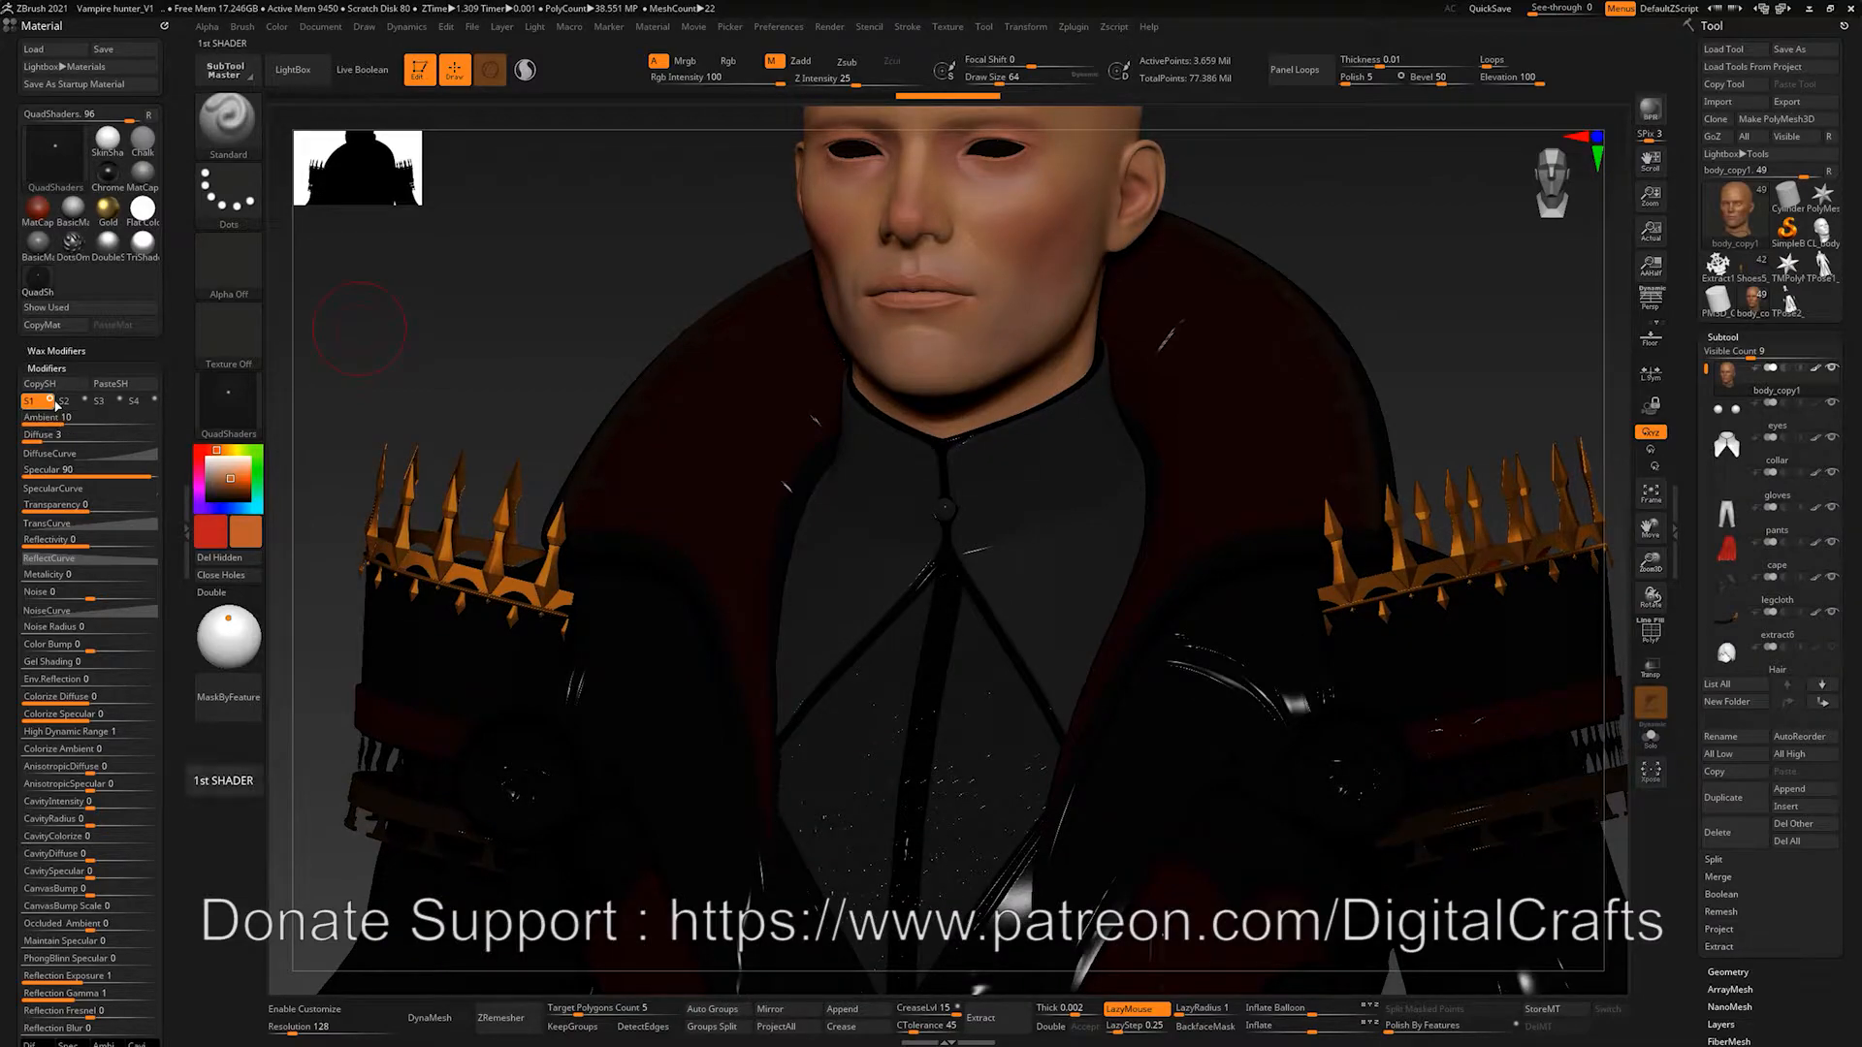
Step: Set the first shader's Diffuse to 80 and its Specular to 100
{"action": "left_click_drag", "start_coordinate": [46, 437], "coordinate": [145, 436]}
{"action": "left_click_drag", "start_coordinate": [411, 407], "coordinate": [464, 277], "text": "alt"}
{"action": "mouse_move", "coordinate": [149, 472]}
{"action": "left_mouse_down"}
{"action": "mouse_move", "coordinate": [97, 472]}
{"action": "mouse_move", "coordinate": [181, 468]}
{"action": "left_mouse_up"}
Step: Reshape the first shader's specular curve and reduce its Specular to 18
{"action": "left_click", "coordinate": [98, 488]}
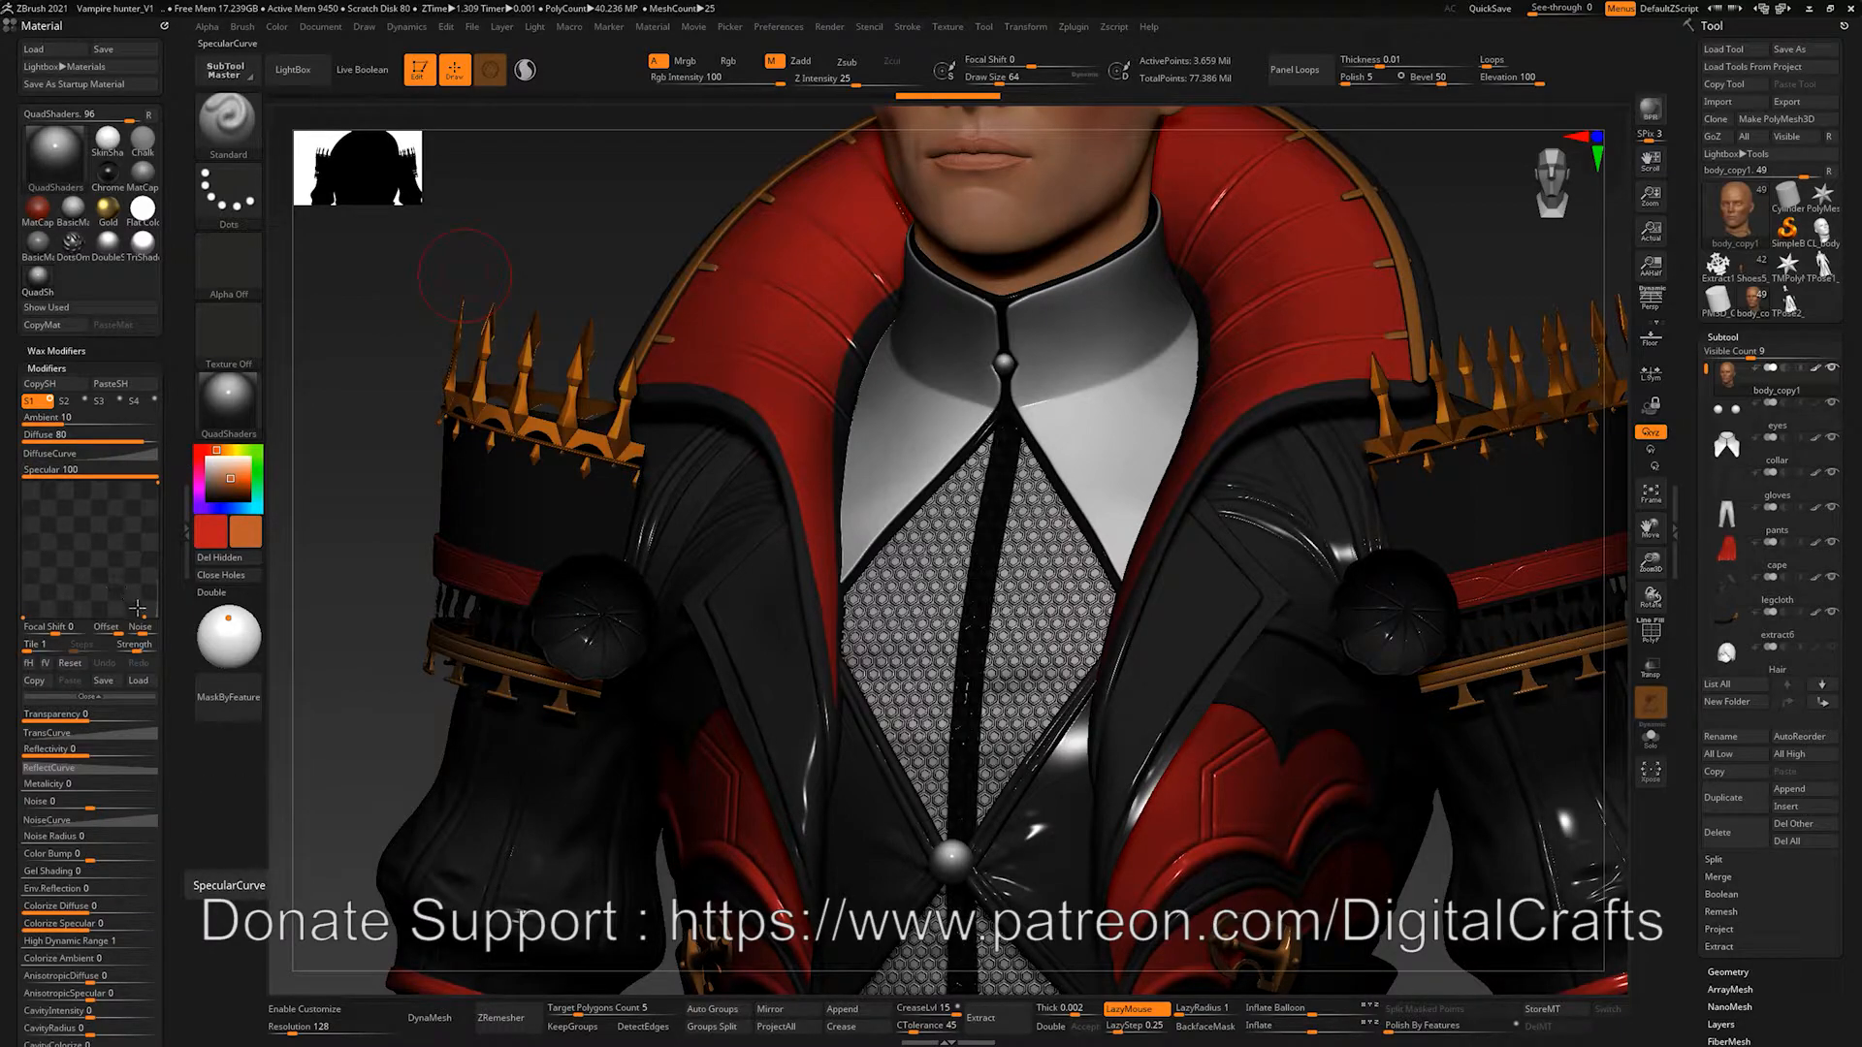
{"action": "left_click_drag", "start_coordinate": [380, 631], "coordinate": [365, 500], "text": "alt"}
{"action": "left_click_drag", "start_coordinate": [143, 617], "coordinate": [80, 599]}
{"action": "left_click_drag", "start_coordinate": [145, 471], "coordinate": [85, 470]}
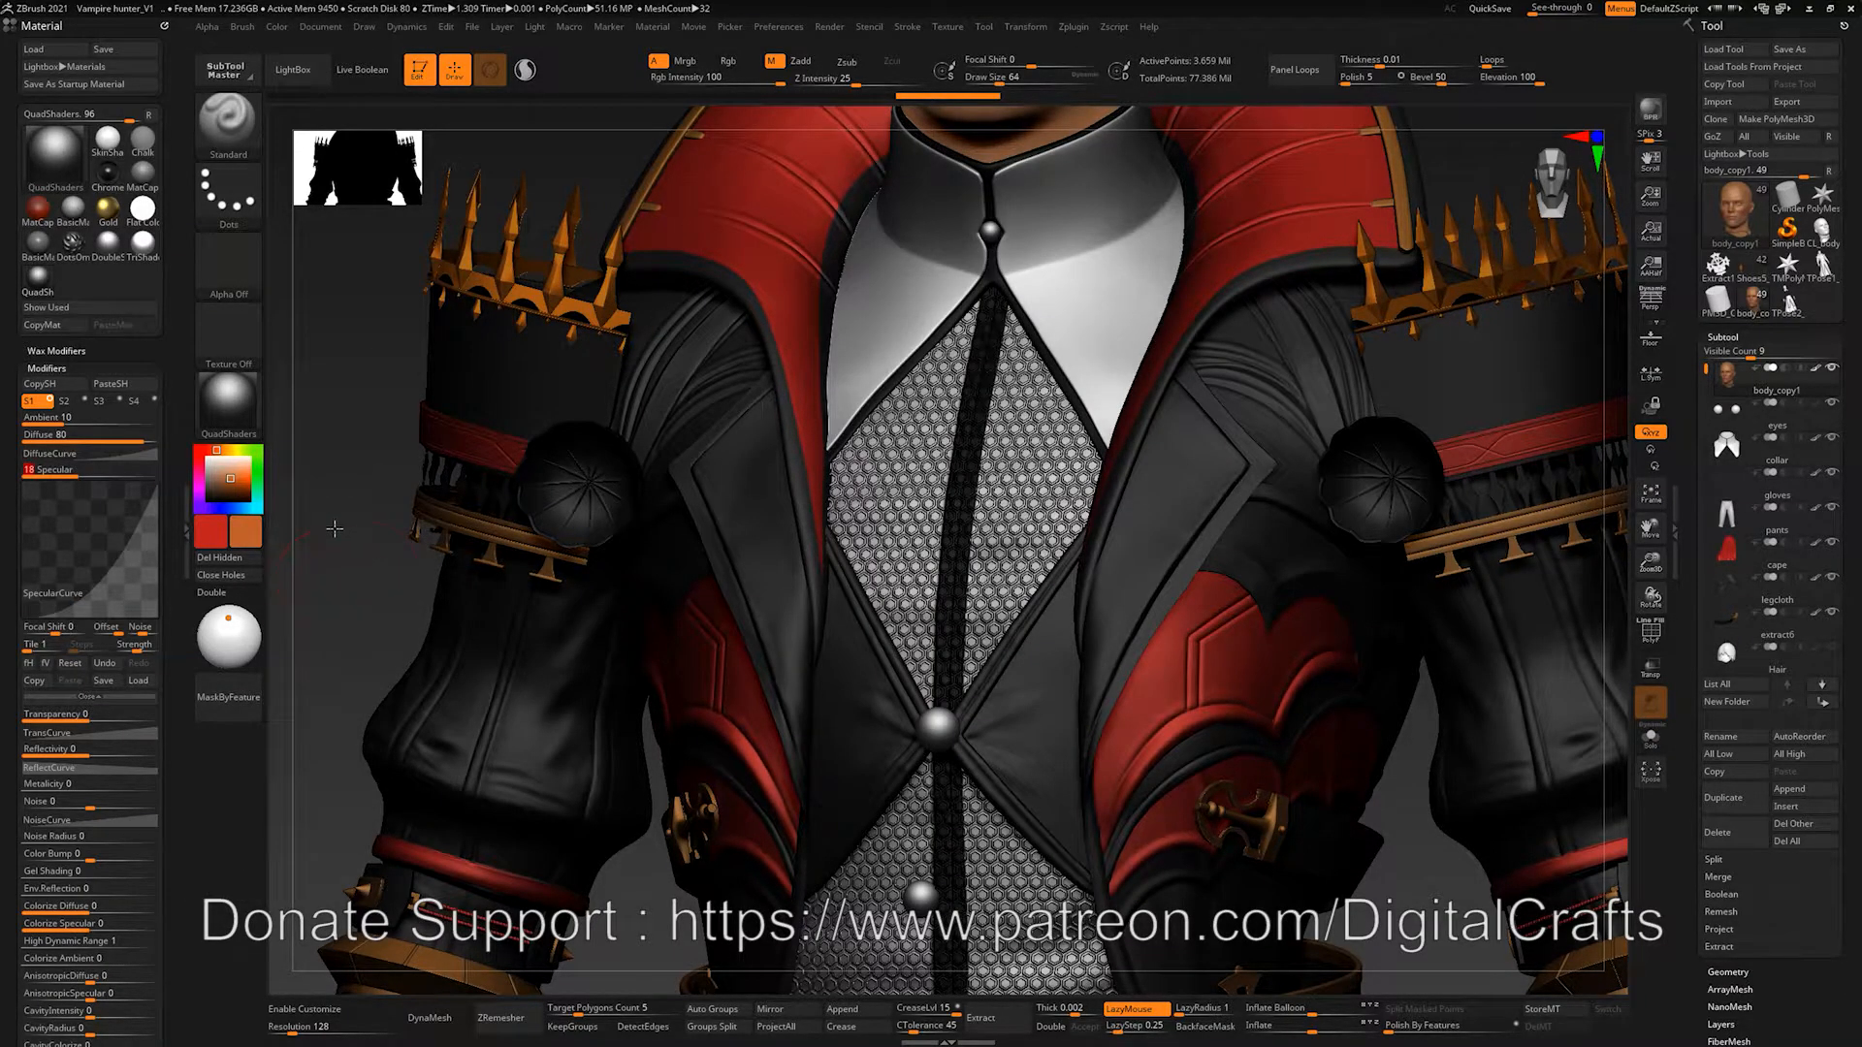
Step: Inspect the adjusted QuadShaders material on the coat and sleeves, and close the specular curve editor
{"action": "left_click_drag", "start_coordinate": [419, 421], "coordinate": [396, 656], "text": "alt"}
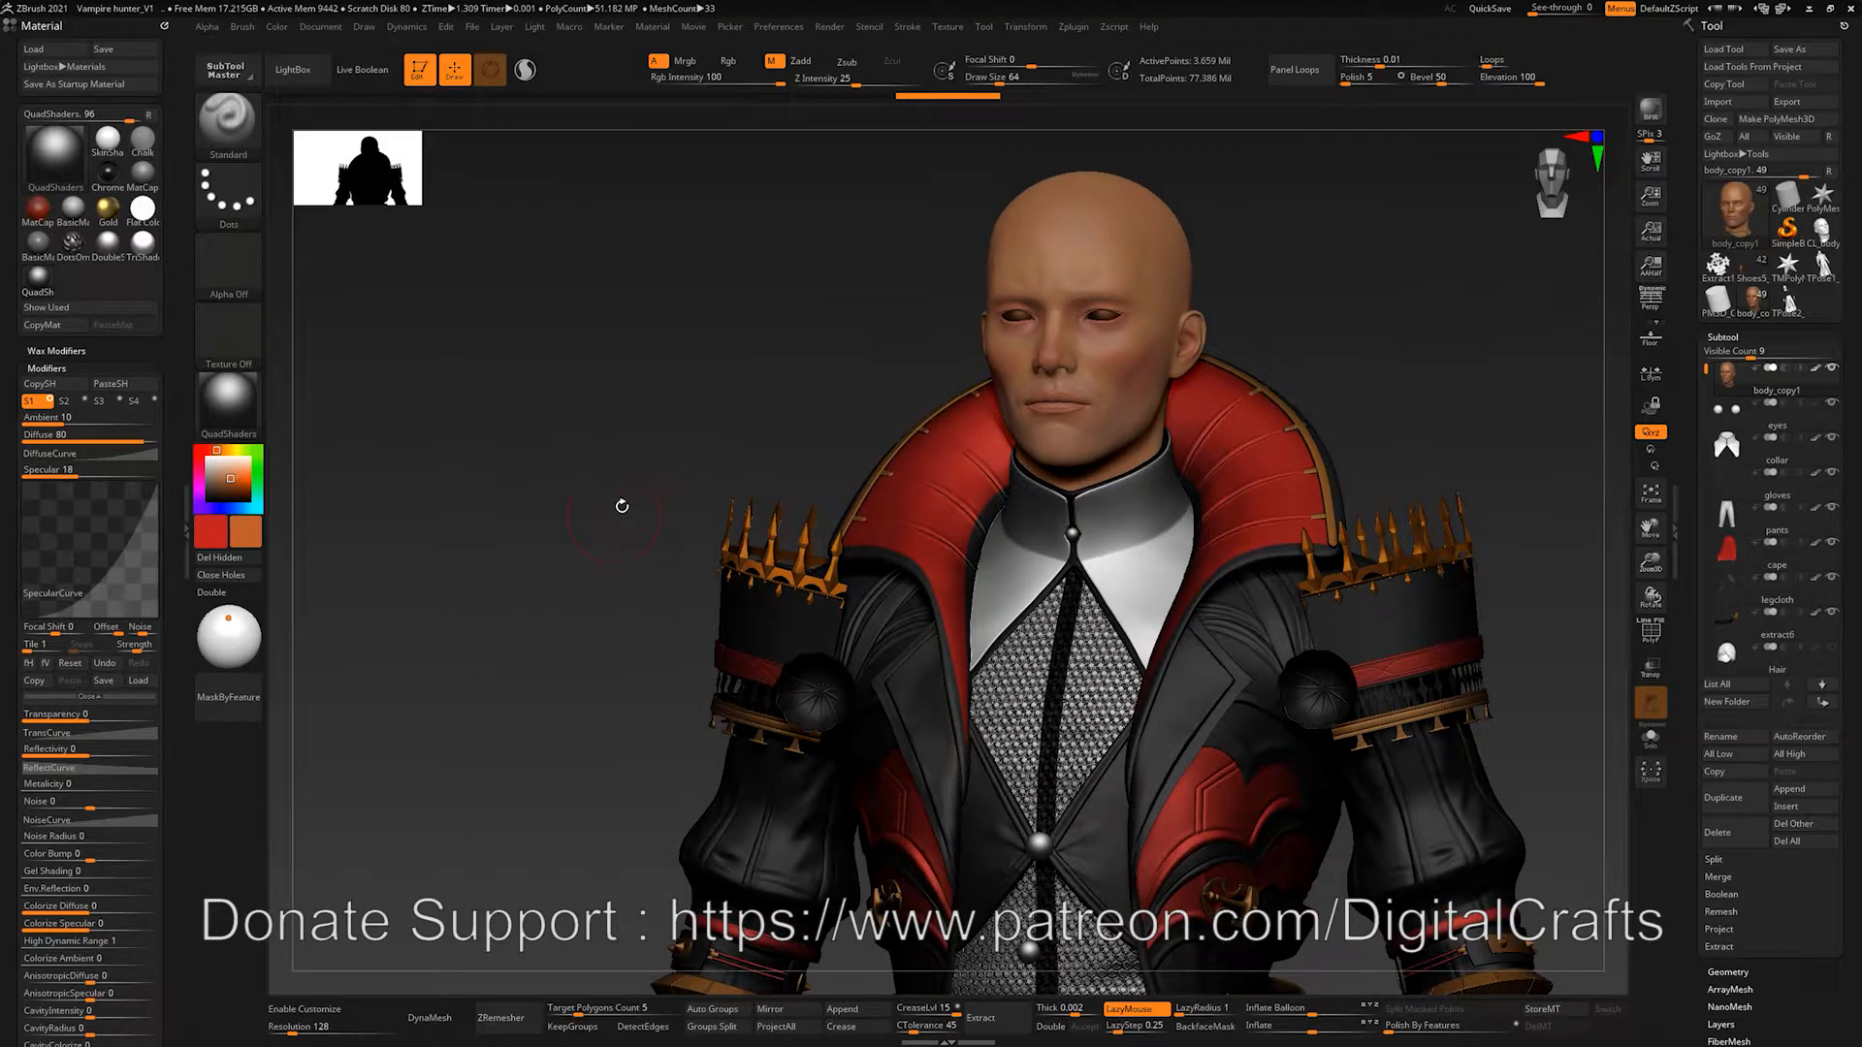
{"action": "left_click_drag", "start_coordinate": [636, 505], "coordinate": [713, 504], "text": "shift"}
{"action": "left_click_drag", "start_coordinate": [1391, 398], "coordinate": [1316, 226]}
{"action": "left_click", "coordinate": [85, 365]}
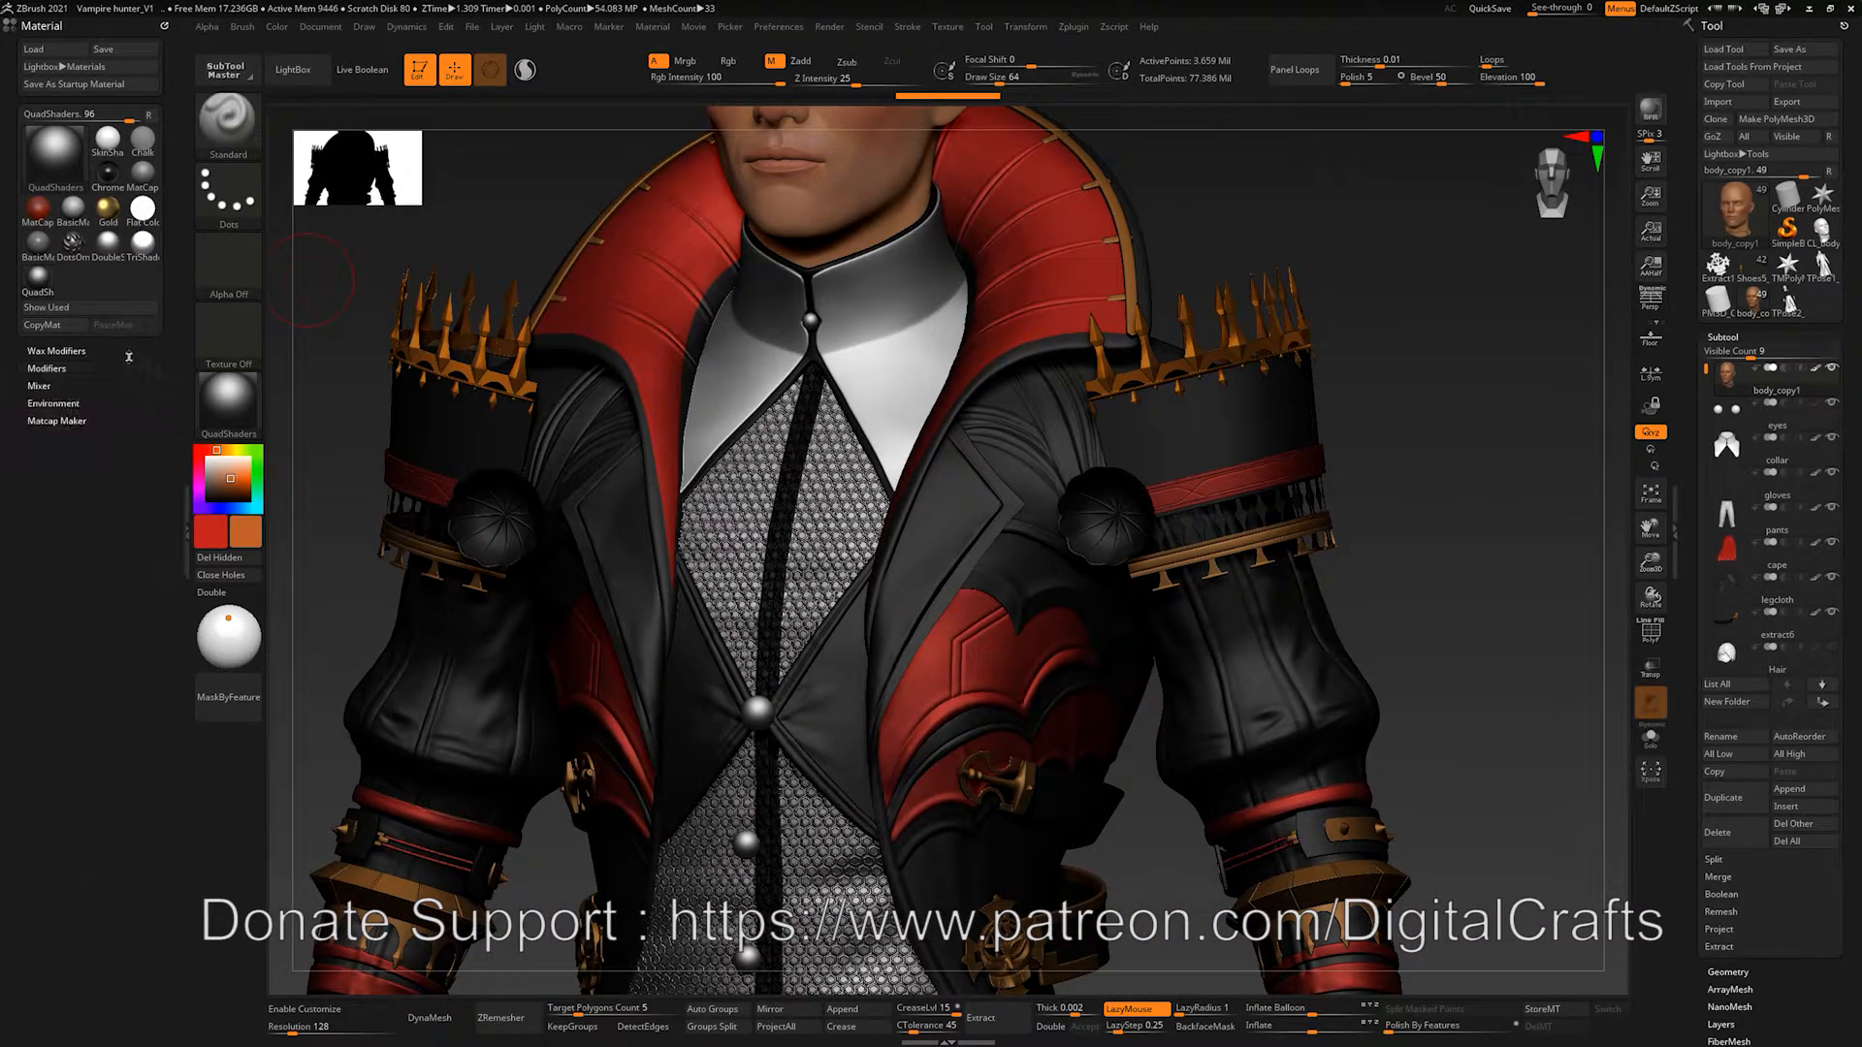
{"action": "left_click", "coordinate": [78, 369]}
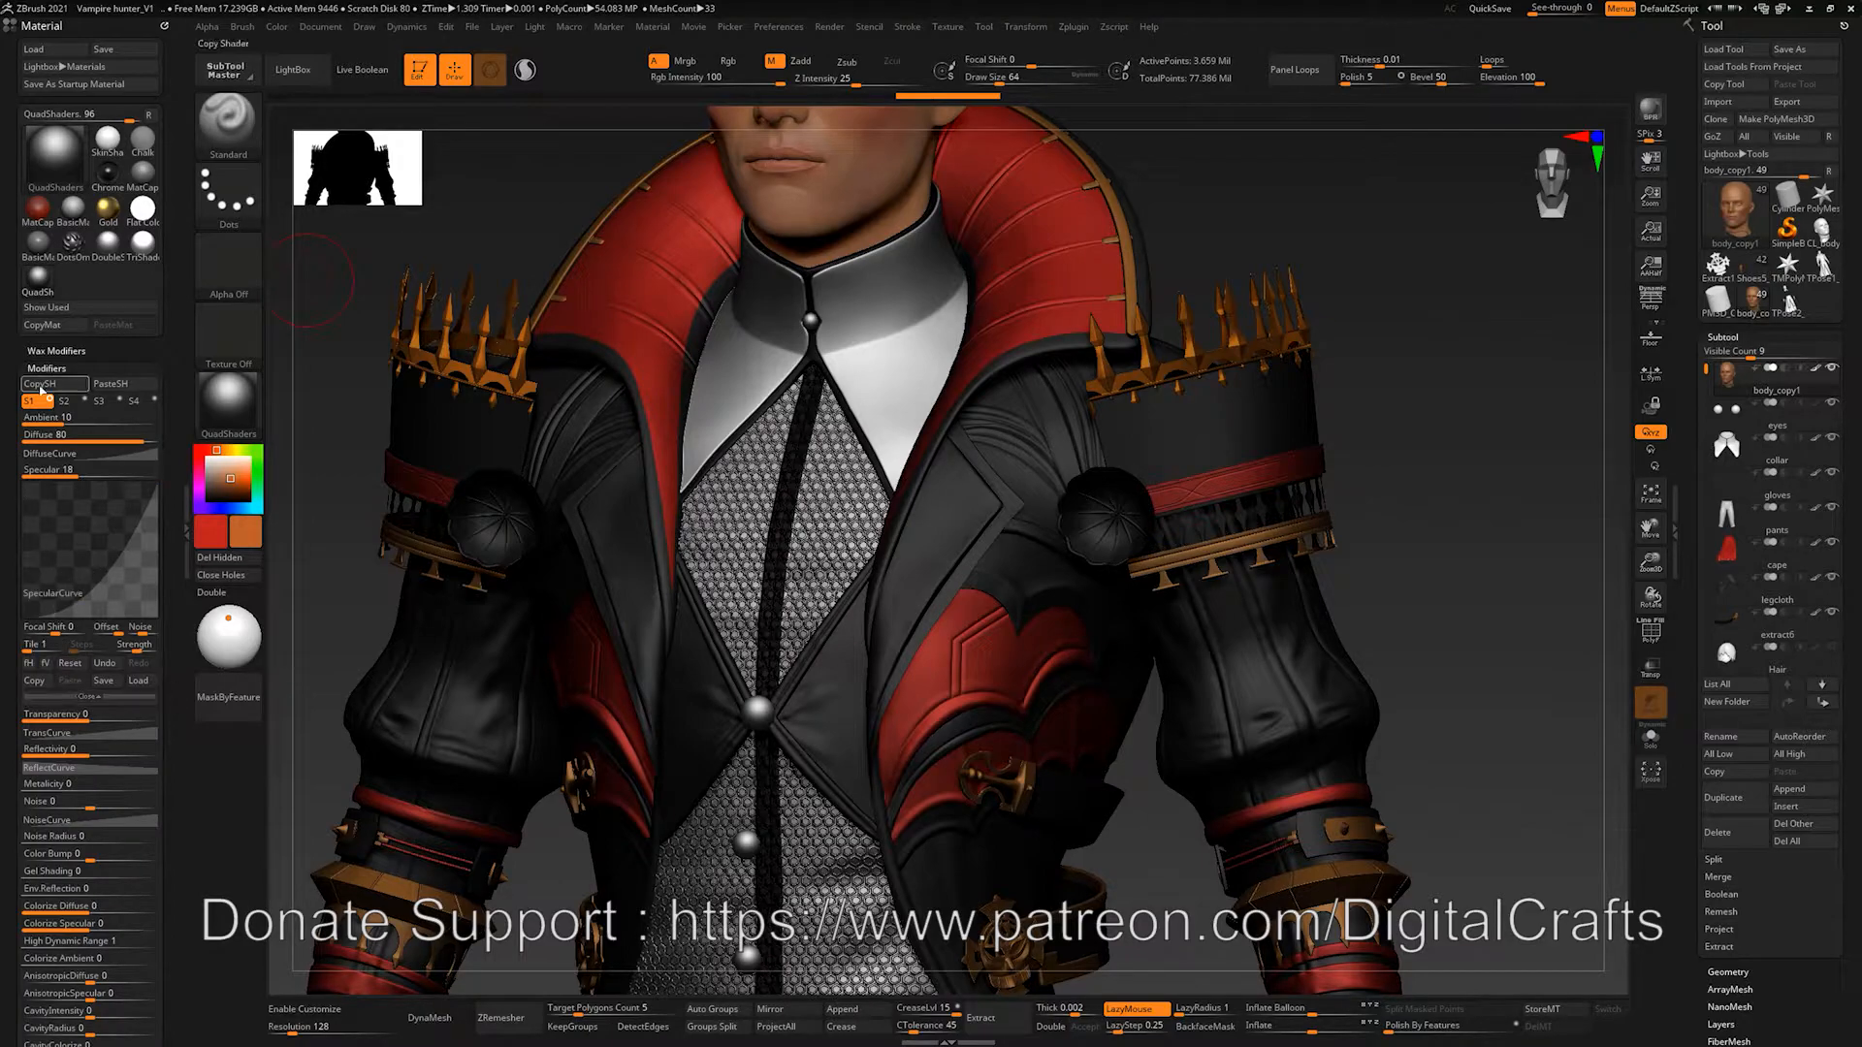
{"action": "left_click", "coordinate": [87, 696]}
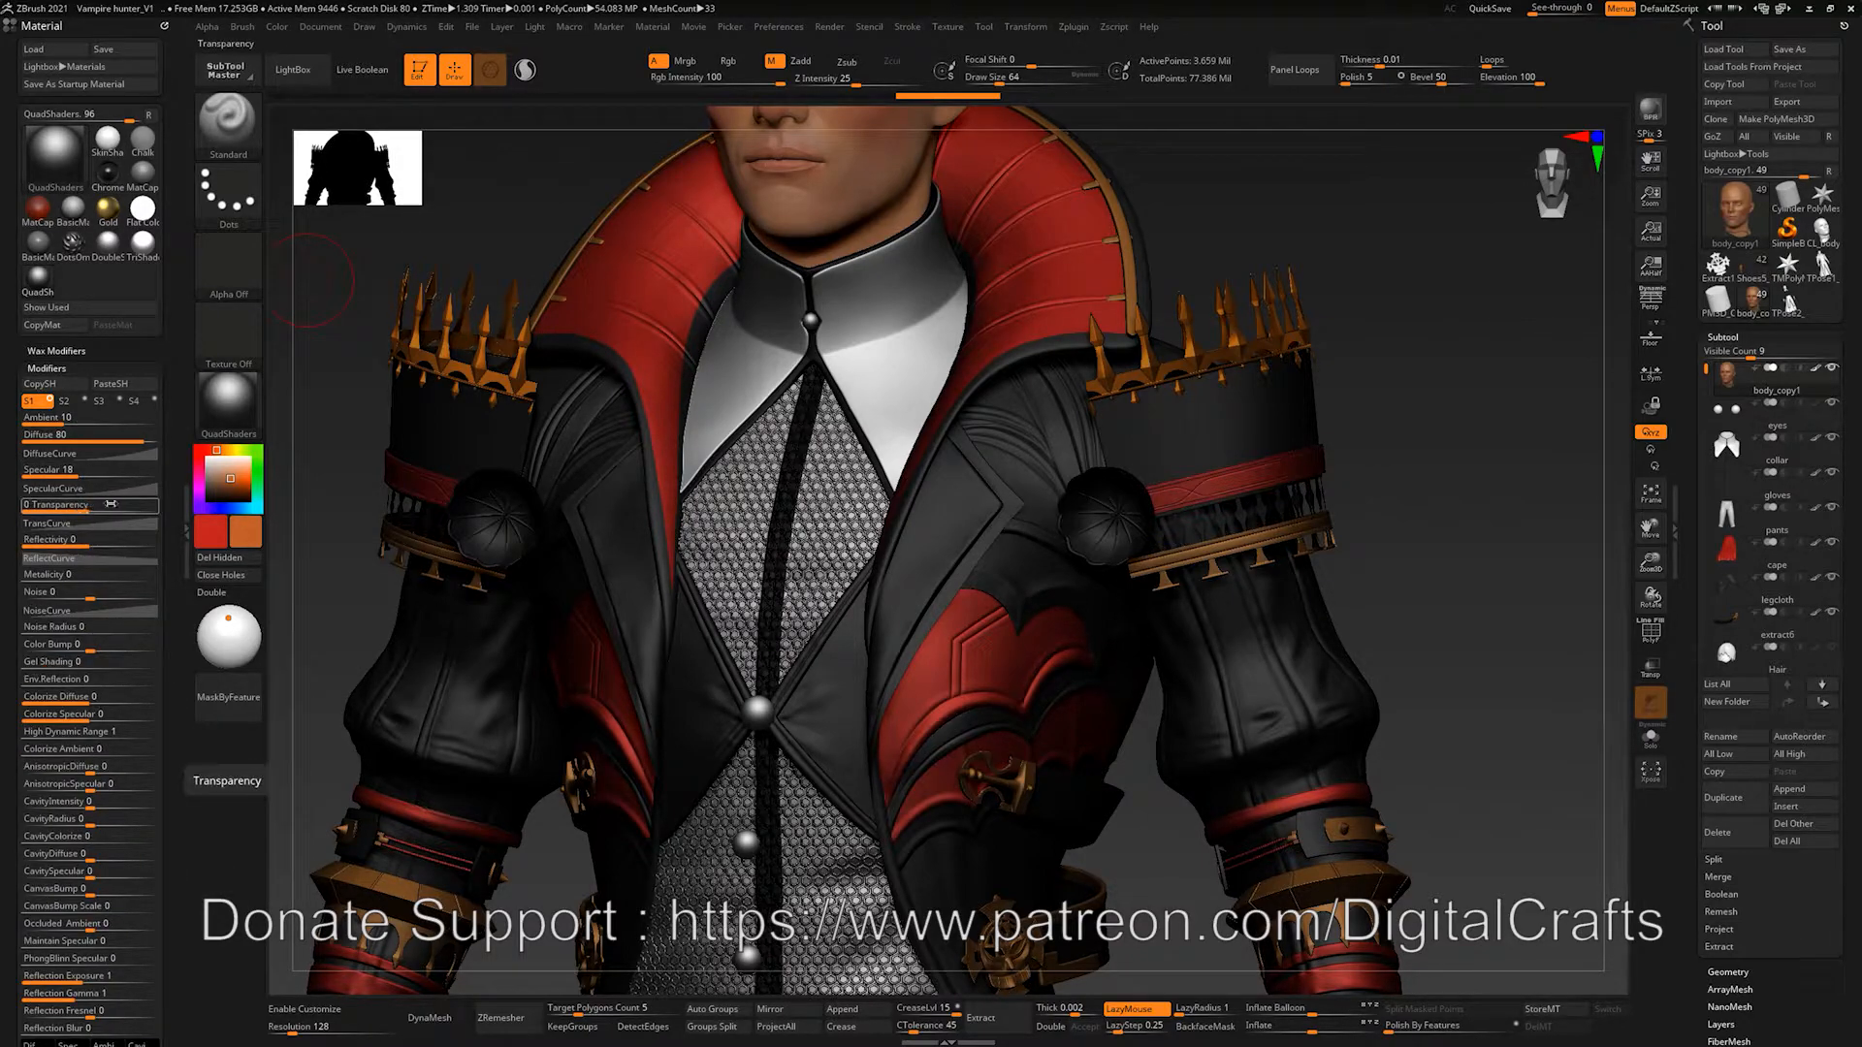
Step: Examine the QuadShaders material on the collar and shoulders from the front
{"action": "left_click_drag", "start_coordinate": [449, 231], "coordinate": [566, 692], "text": "alt"}
{"action": "left_click_drag", "start_coordinate": [546, 556], "coordinate": [487, 380], "text": "shift"}
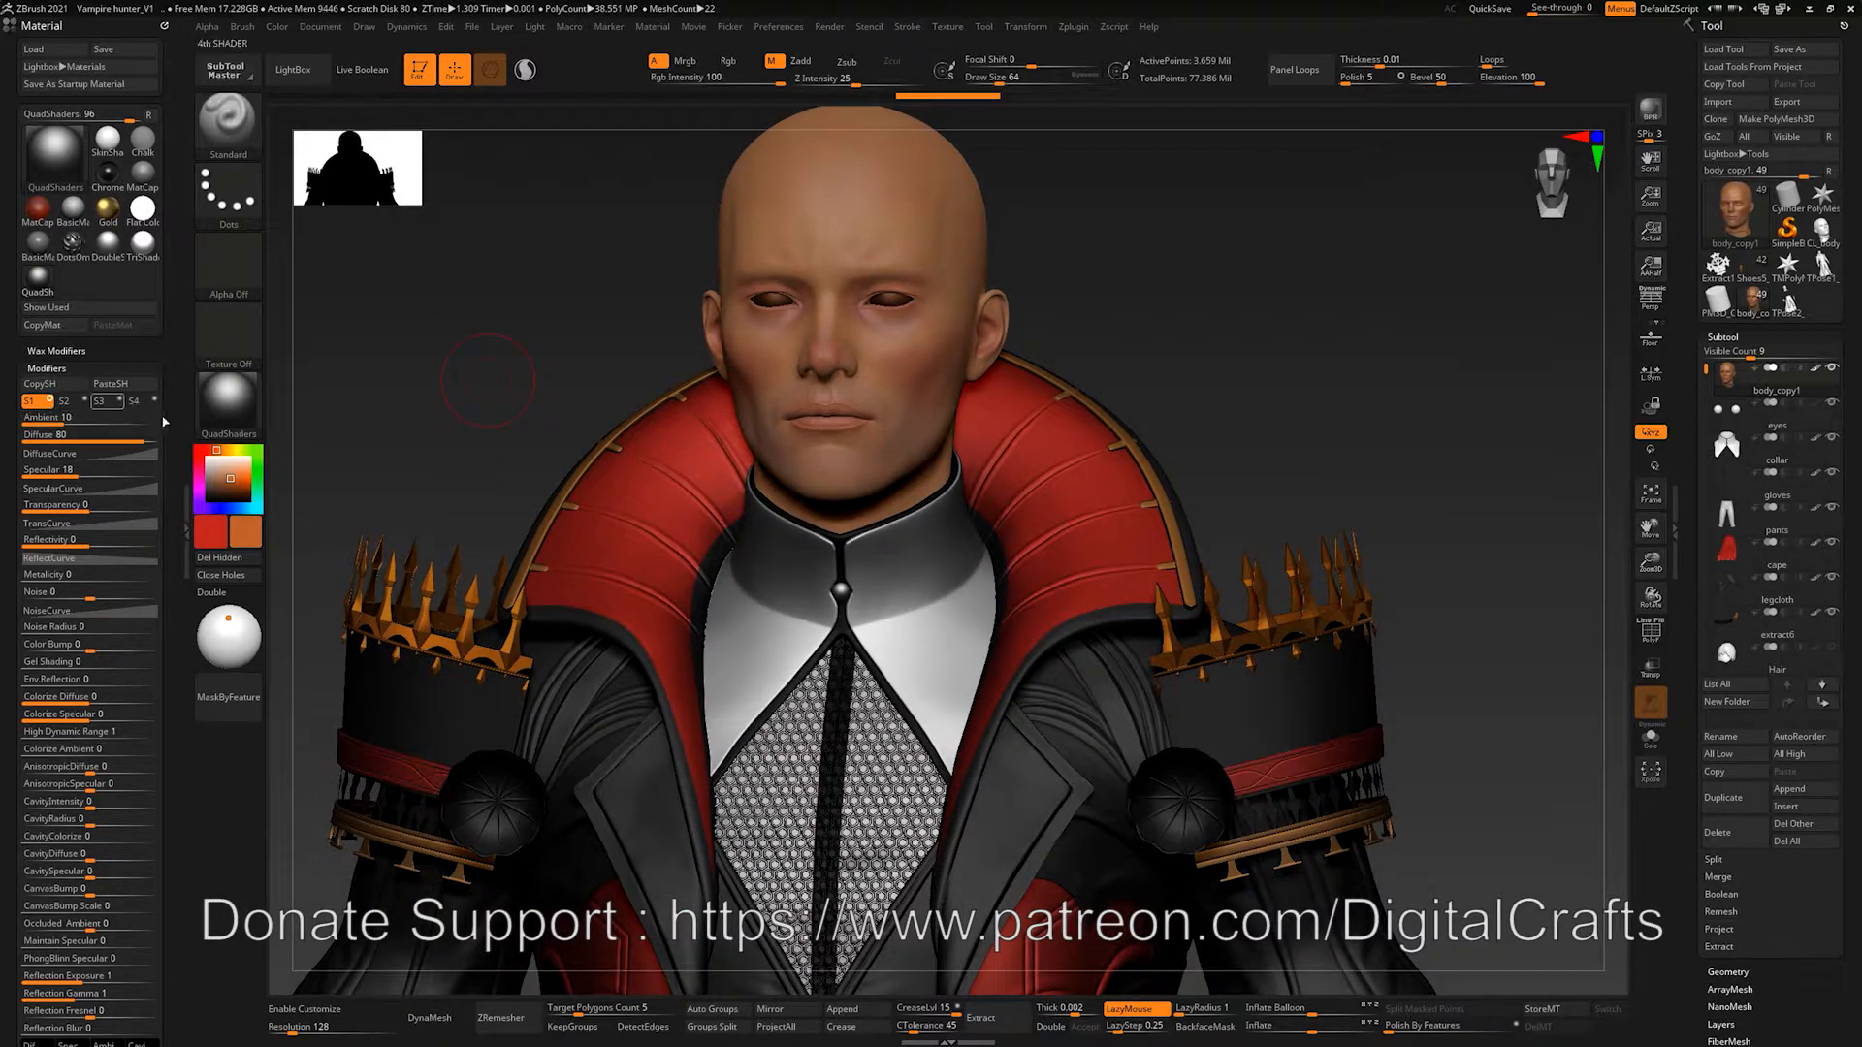
{"action": "left_click", "coordinate": [60, 367]}
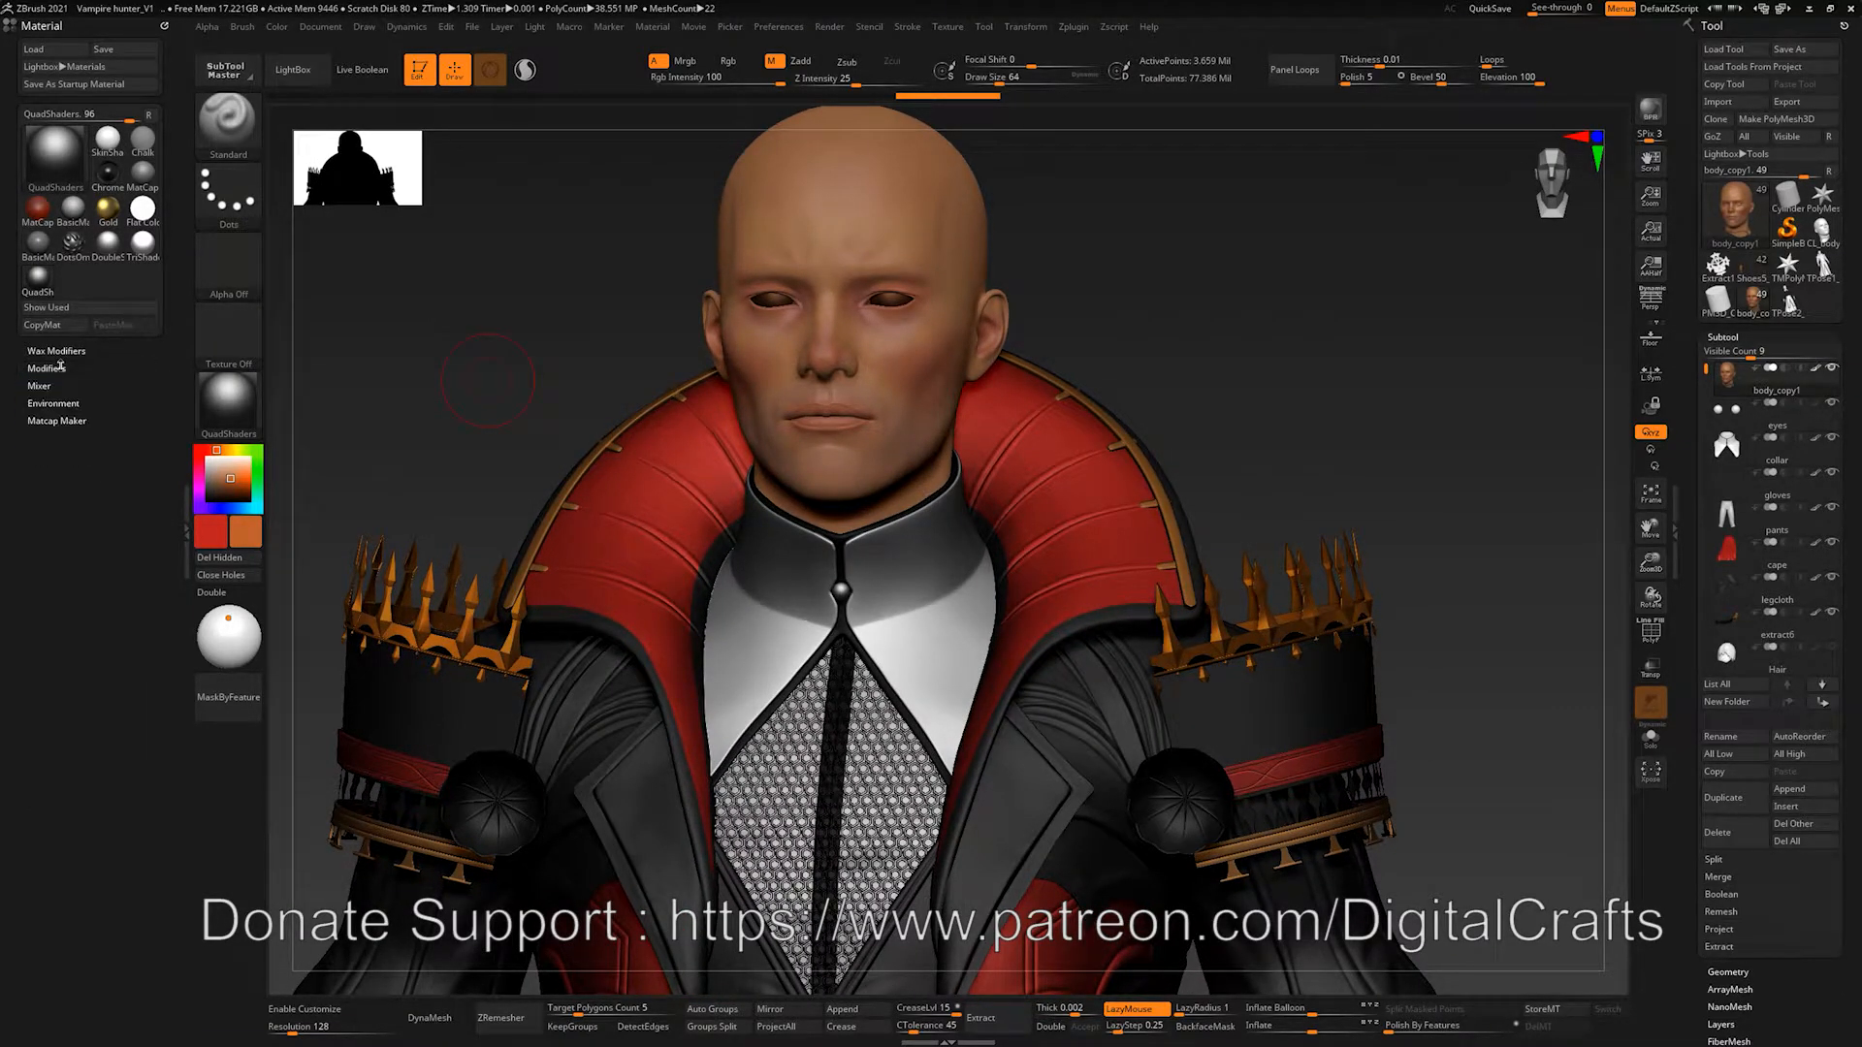
{"action": "left_click", "coordinate": [60, 367]}
{"action": "left_click_drag", "start_coordinate": [380, 420], "coordinate": [412, 408]}
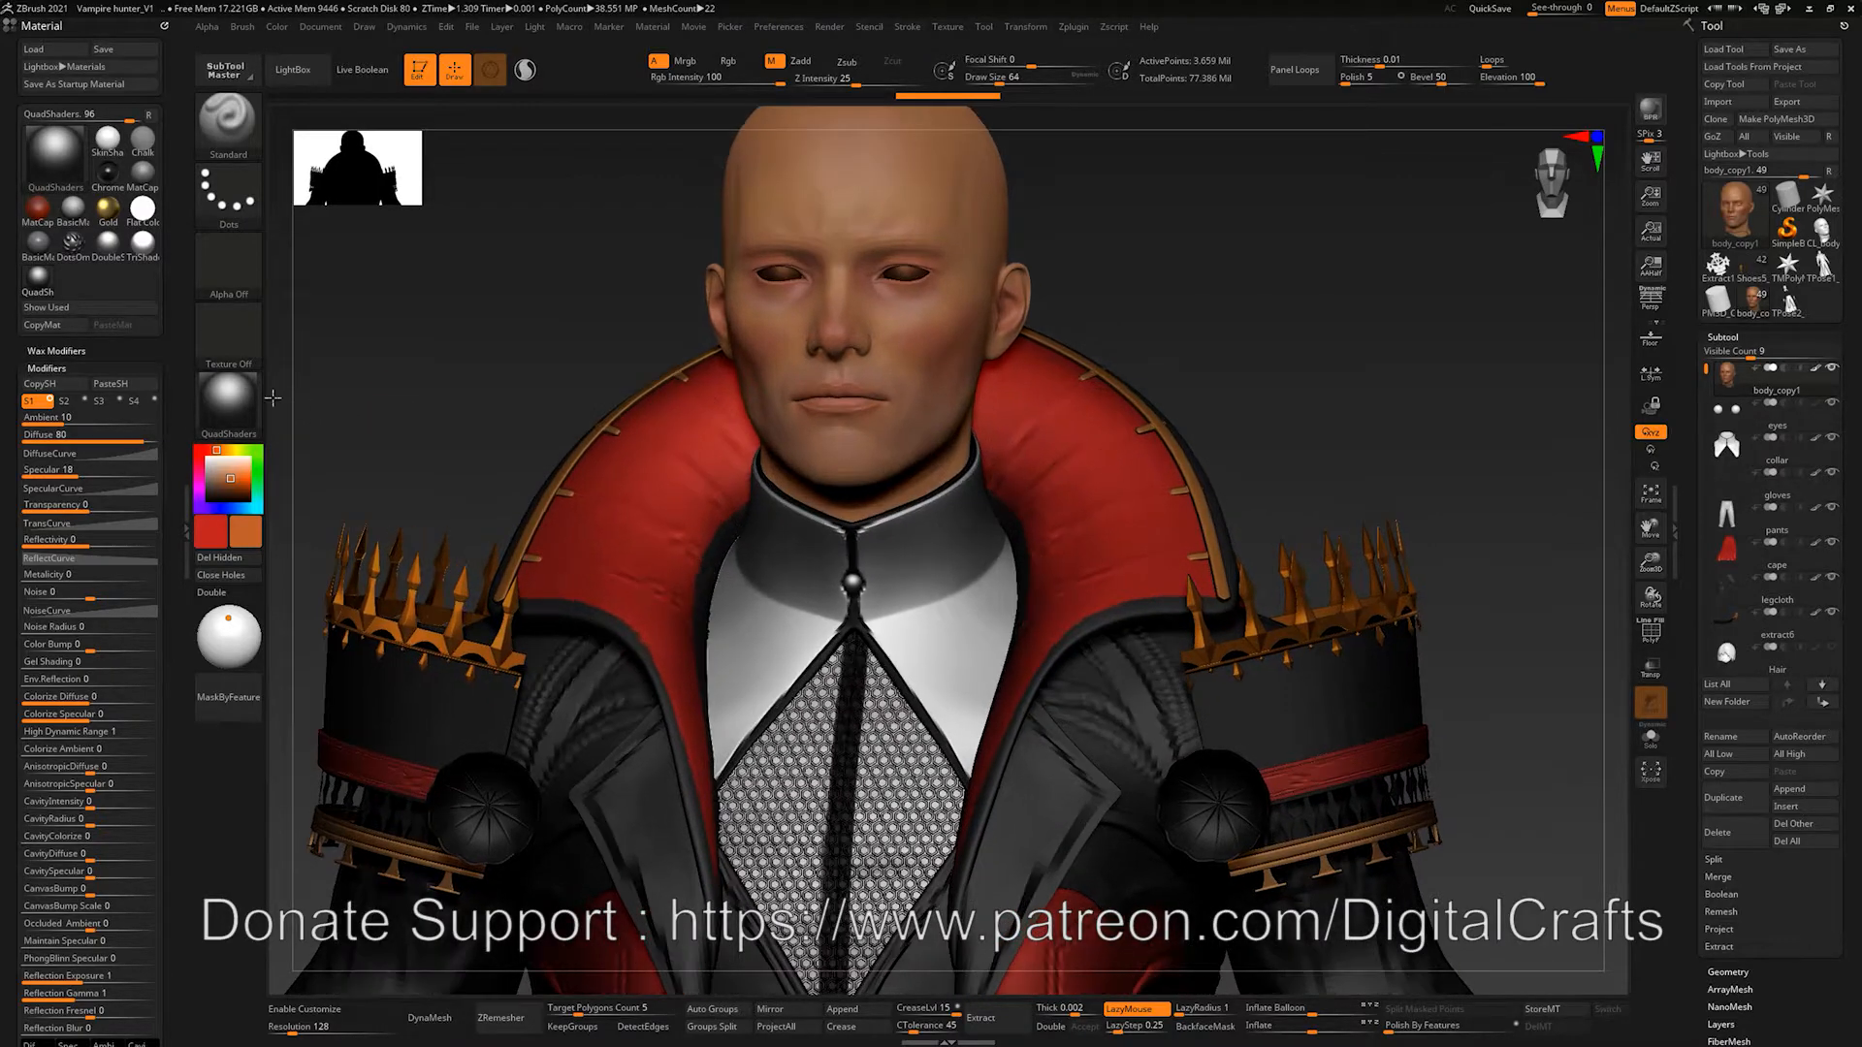
Step: Make the spiked shoulder armor trim the active subtool
{"action": "left_click", "coordinate": [226, 399]}
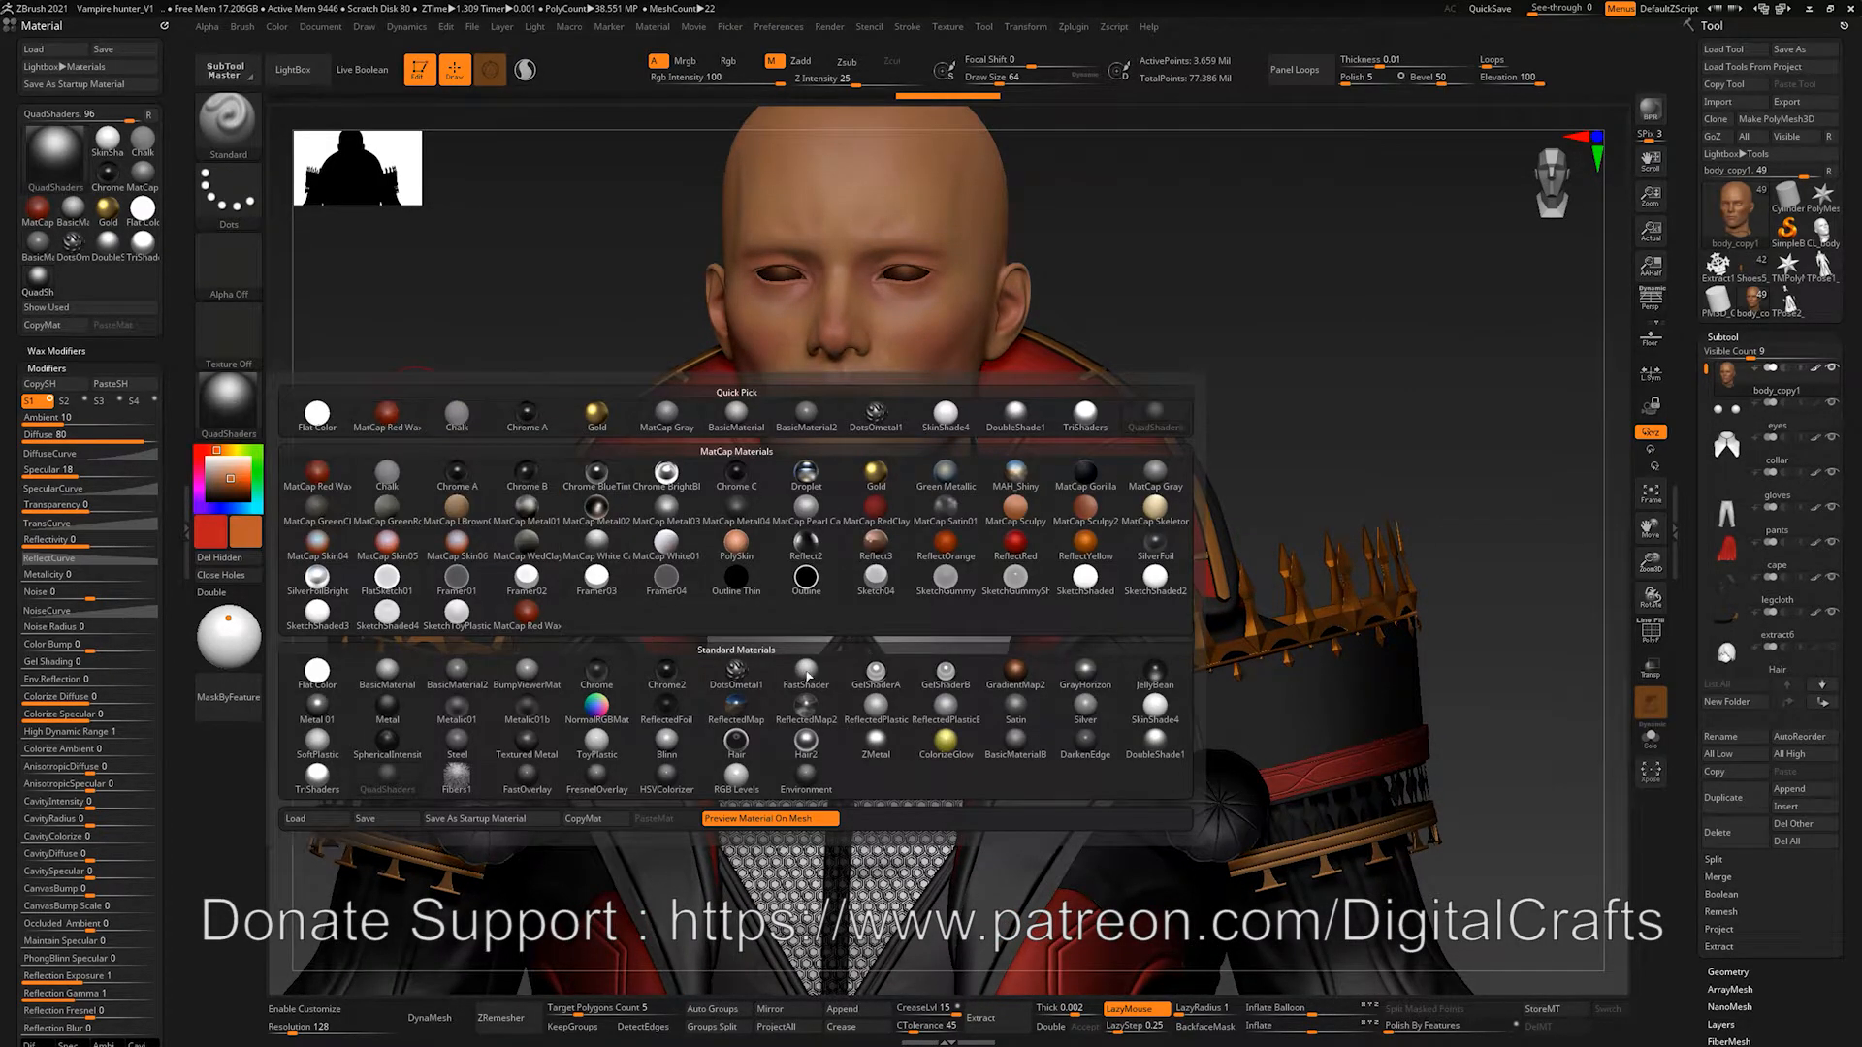
{"action": "left_click_drag", "start_coordinate": [1435, 472], "coordinate": [1372, 506], "text": "alt"}
{"action": "left_click", "coordinate": [1230, 569], "text": "alt"}
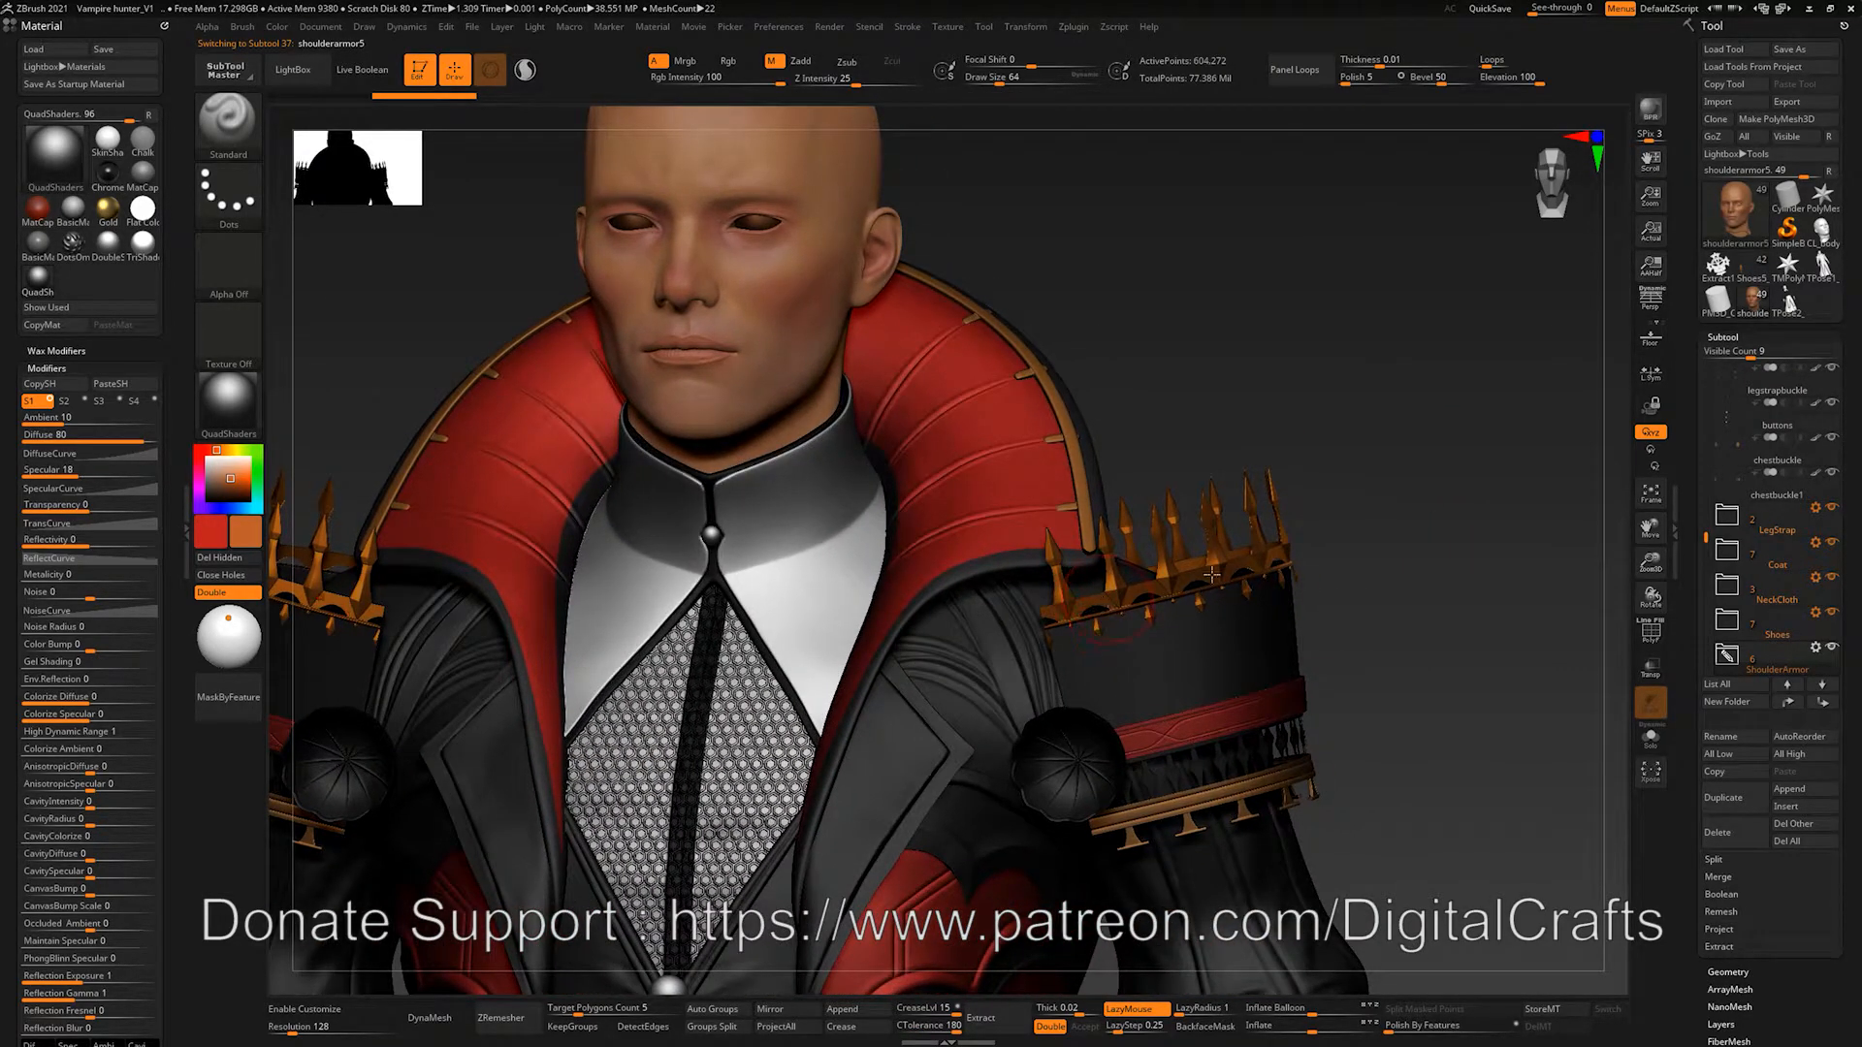
Step: Try Hair as the current material and inspect it on the collar and shoulder armor
{"action": "left_click", "coordinate": [243, 396]}
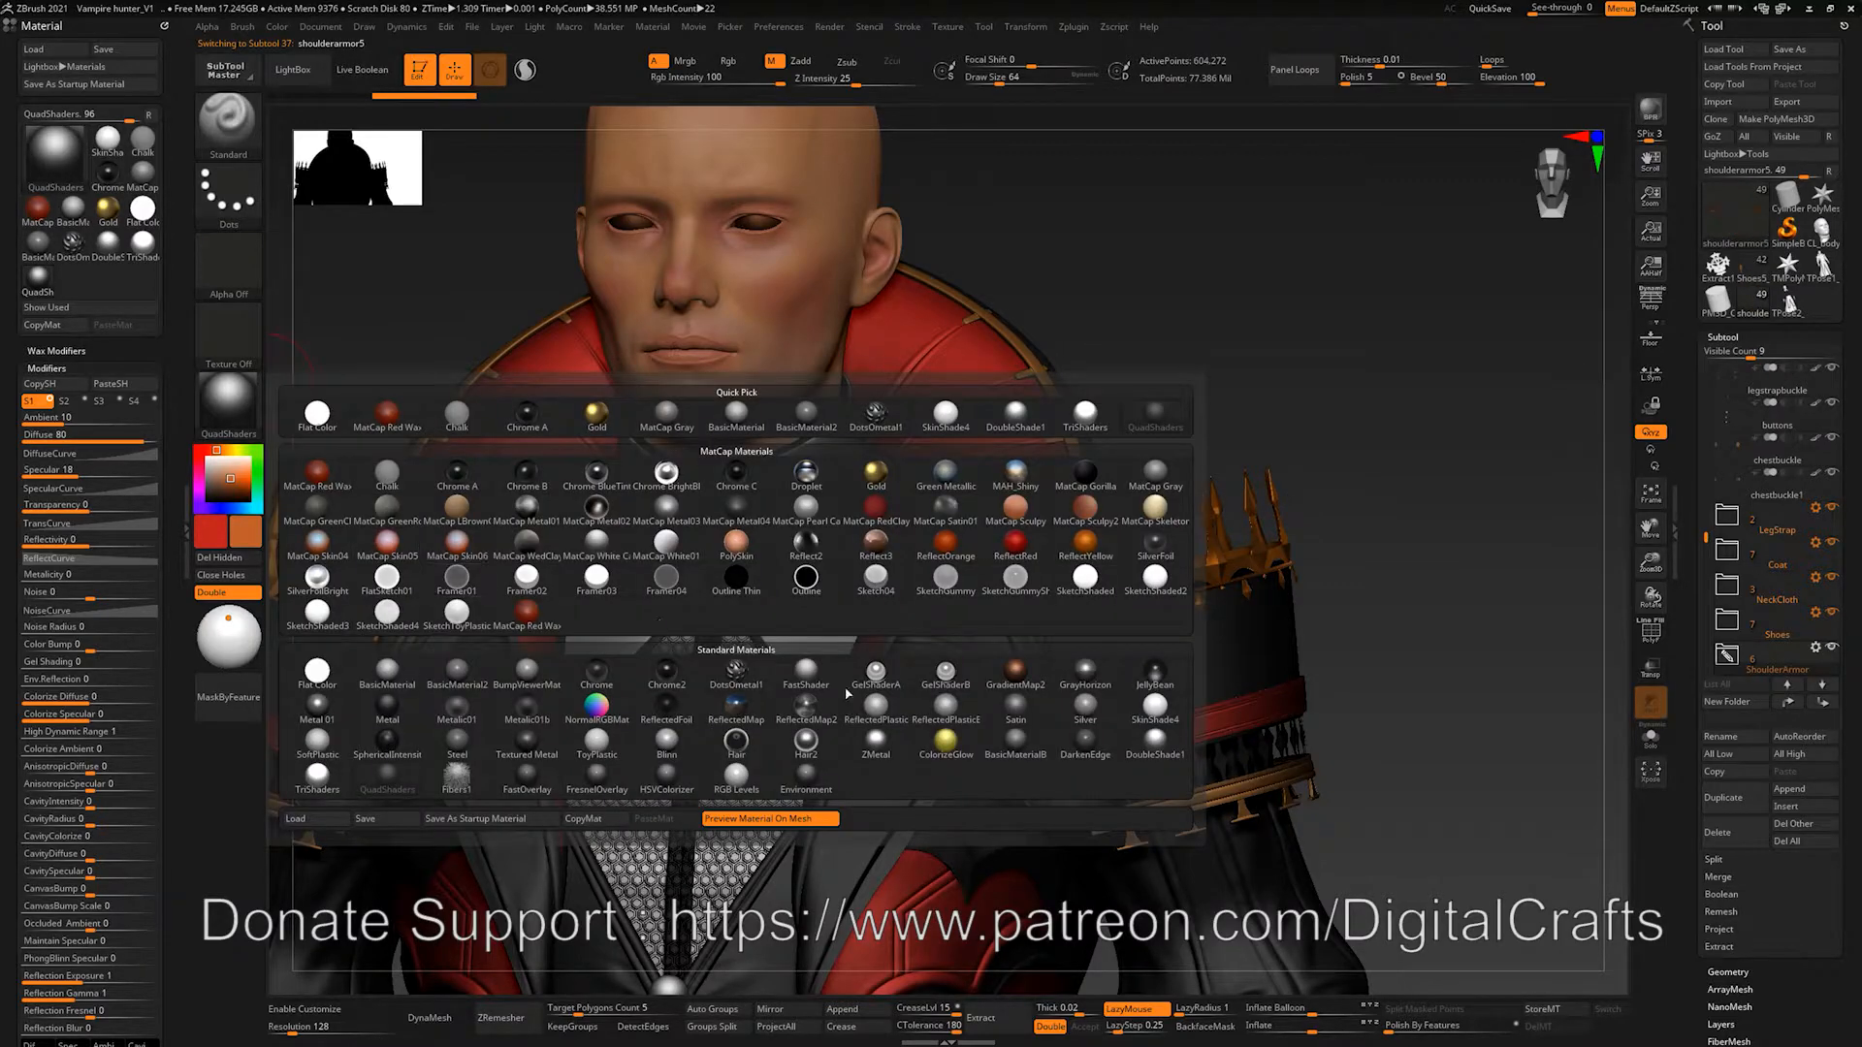
{"action": "left_click", "coordinate": [733, 745]}
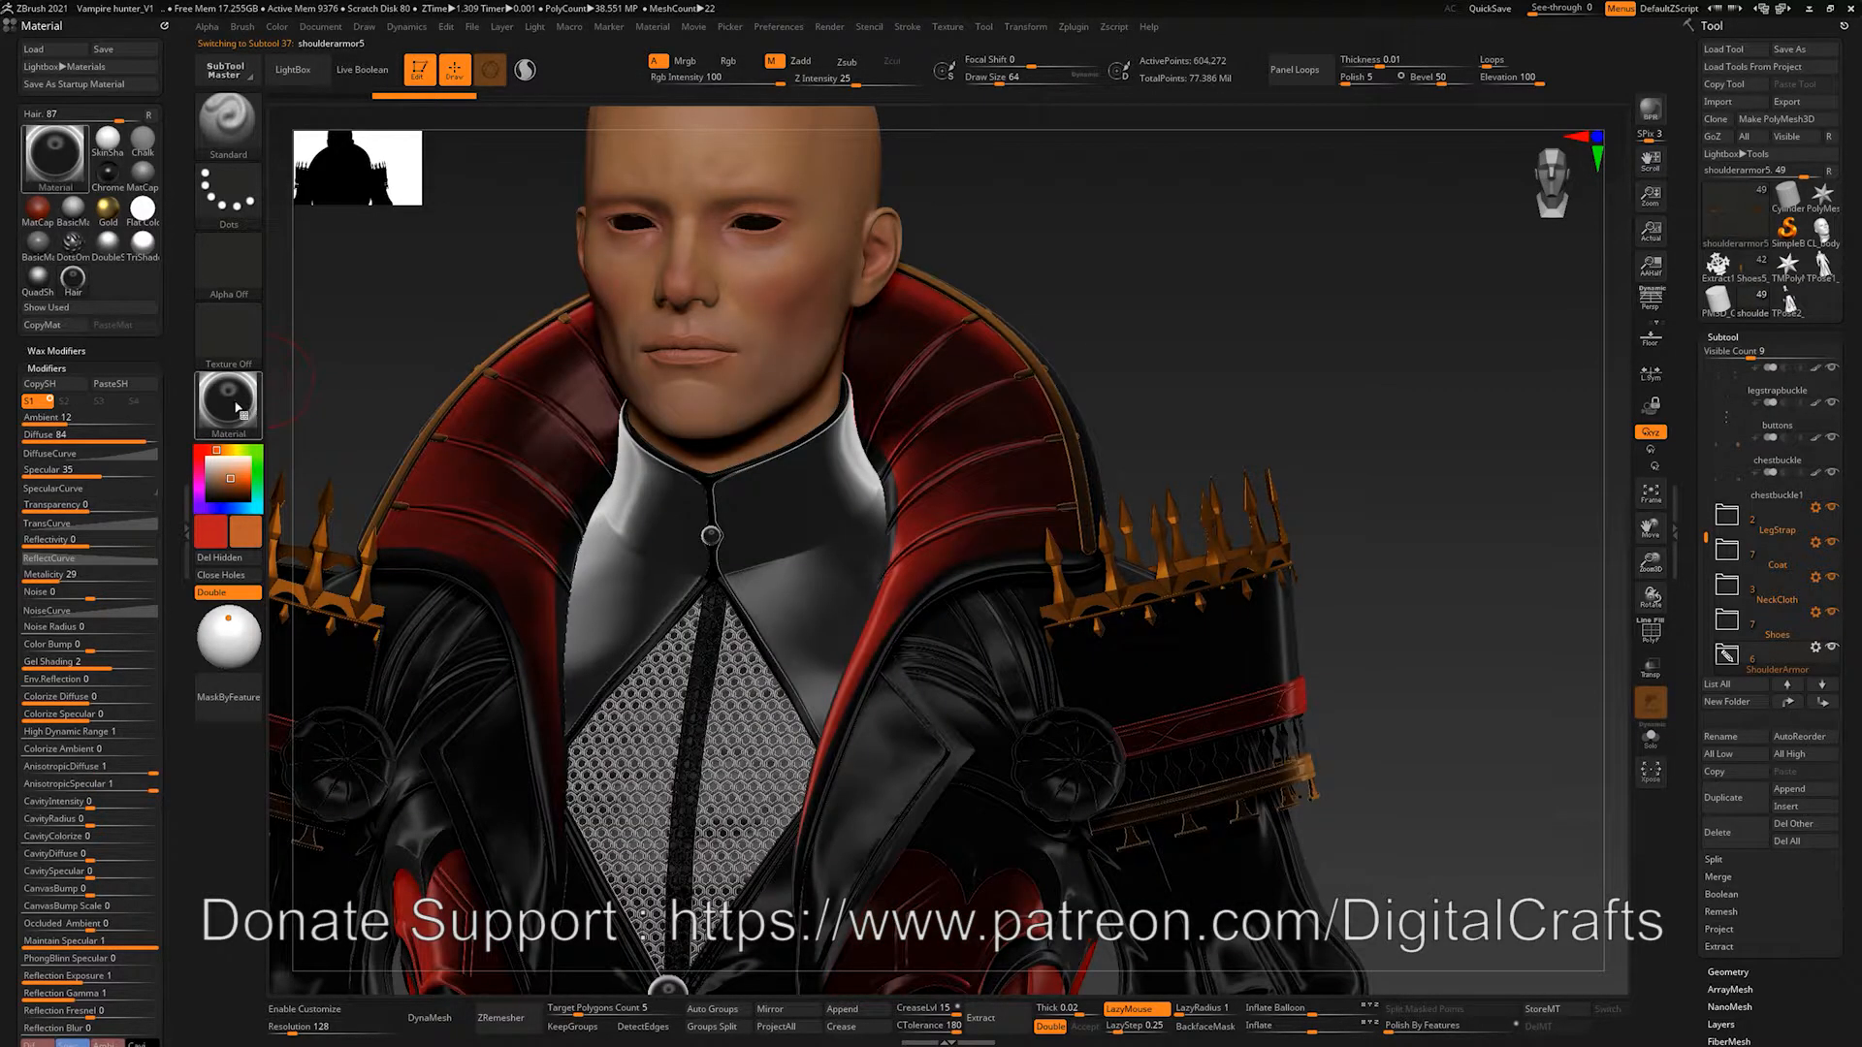
{"action": "left_click_drag", "start_coordinate": [1395, 471], "coordinate": [1424, 549], "text": "alt"}
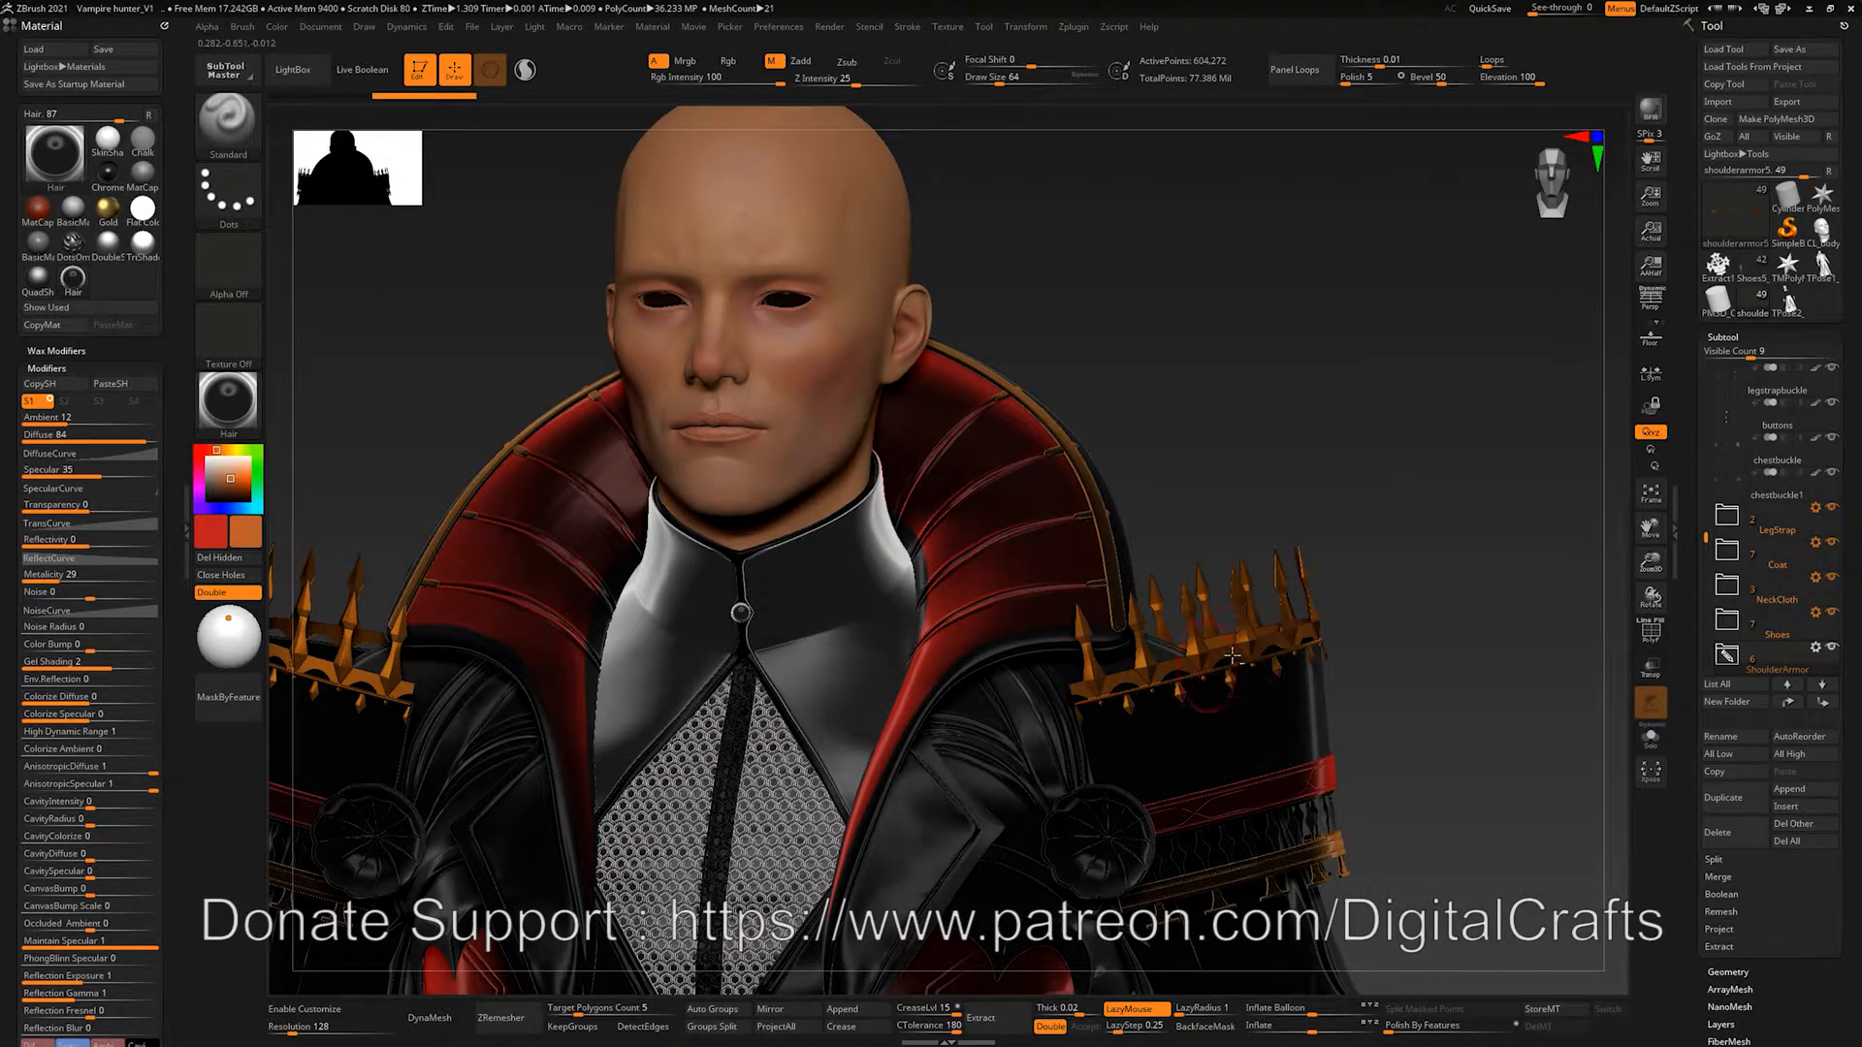
Step: Set ToyPlastic as the current material
{"action": "left_click", "coordinate": [228, 397]}
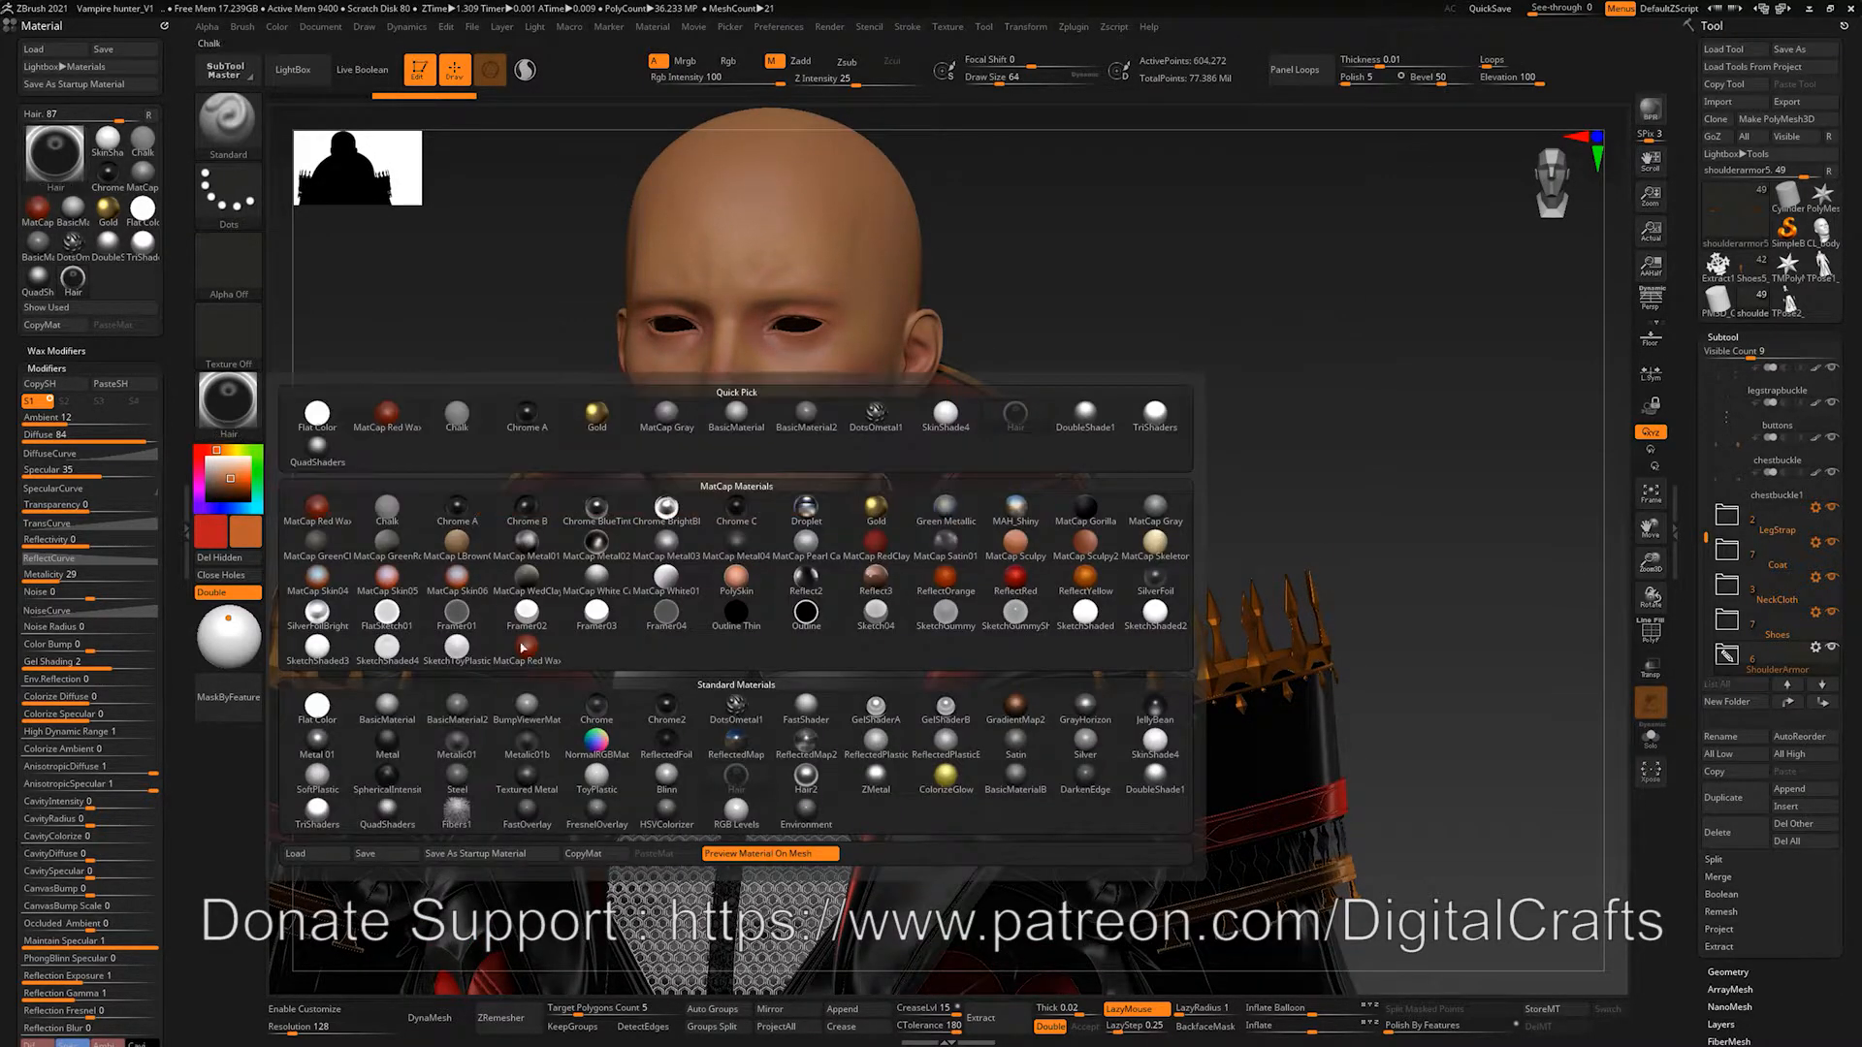
{"action": "left_click", "coordinate": [608, 788]}
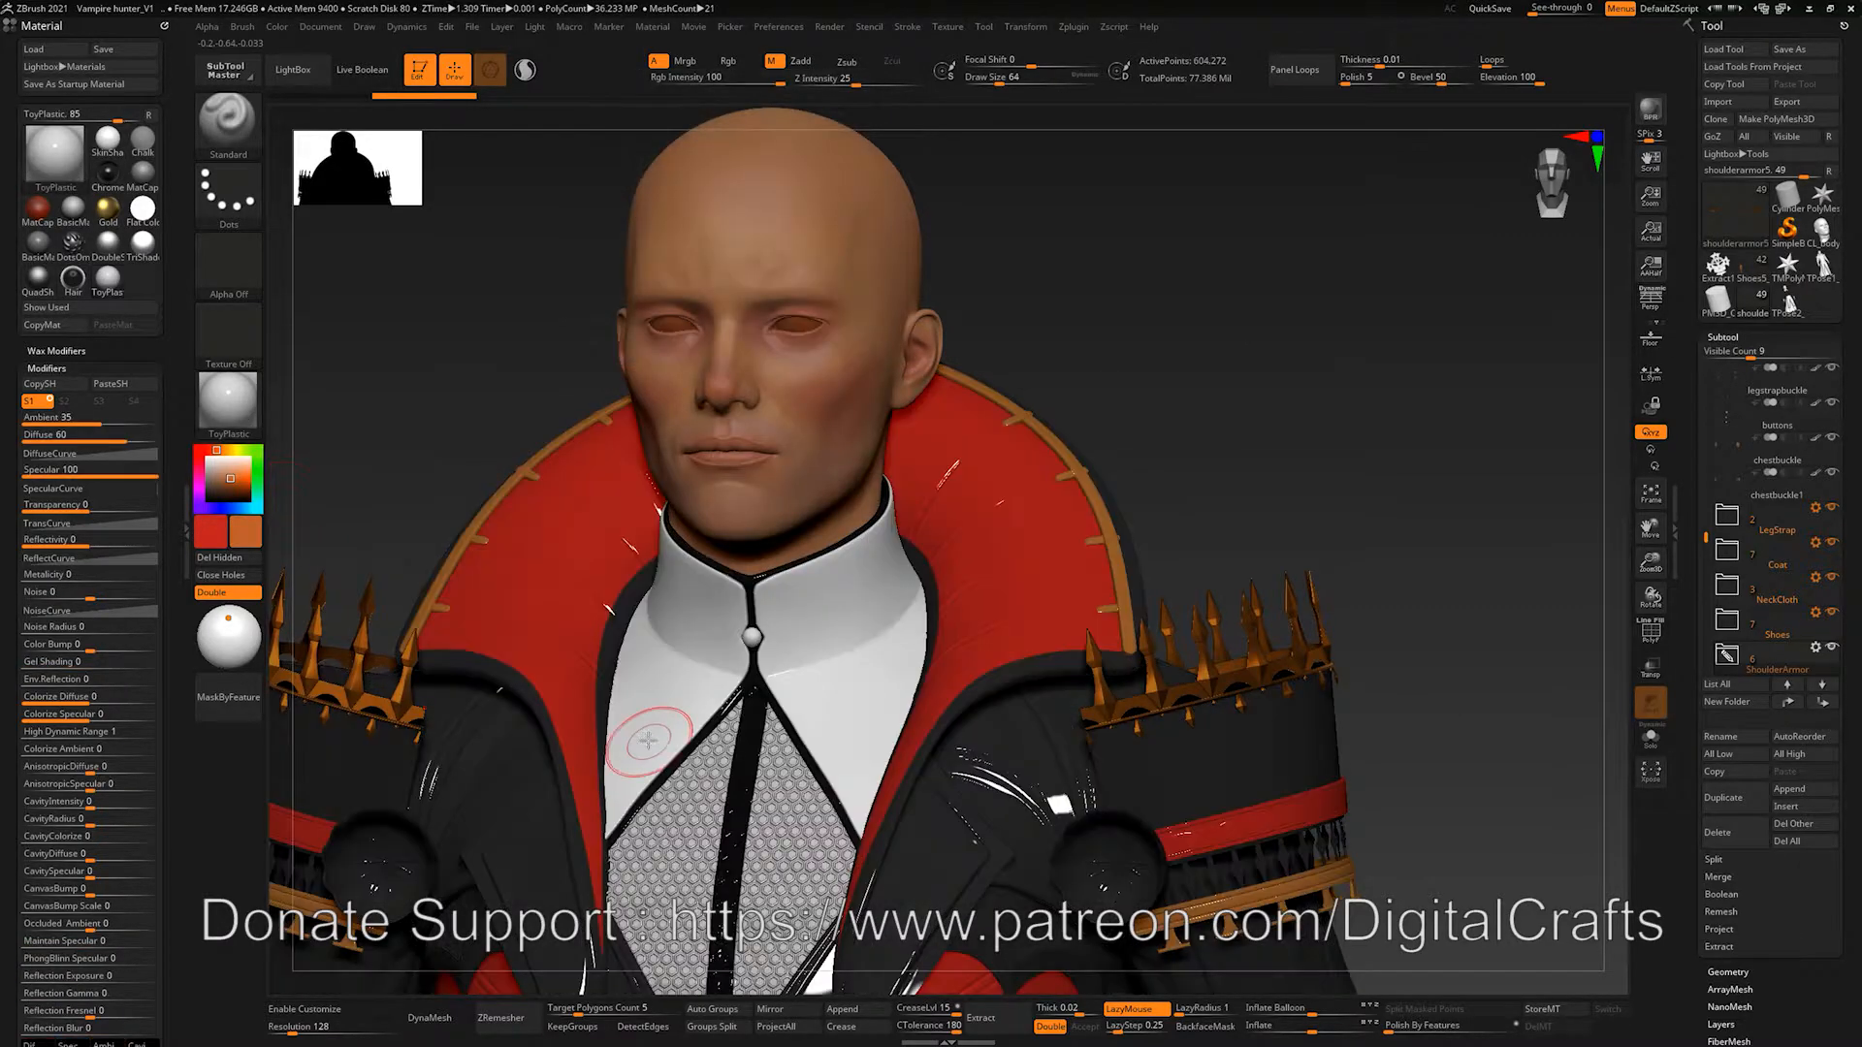
Step: Set Flat Color as the current material
{"action": "left_click_drag", "start_coordinate": [1351, 456], "coordinate": [927, 432]}
{"action": "left_click", "coordinate": [242, 422]}
{"action": "left_click", "coordinate": [242, 423]}
{"action": "left_click", "coordinate": [317, 708]}
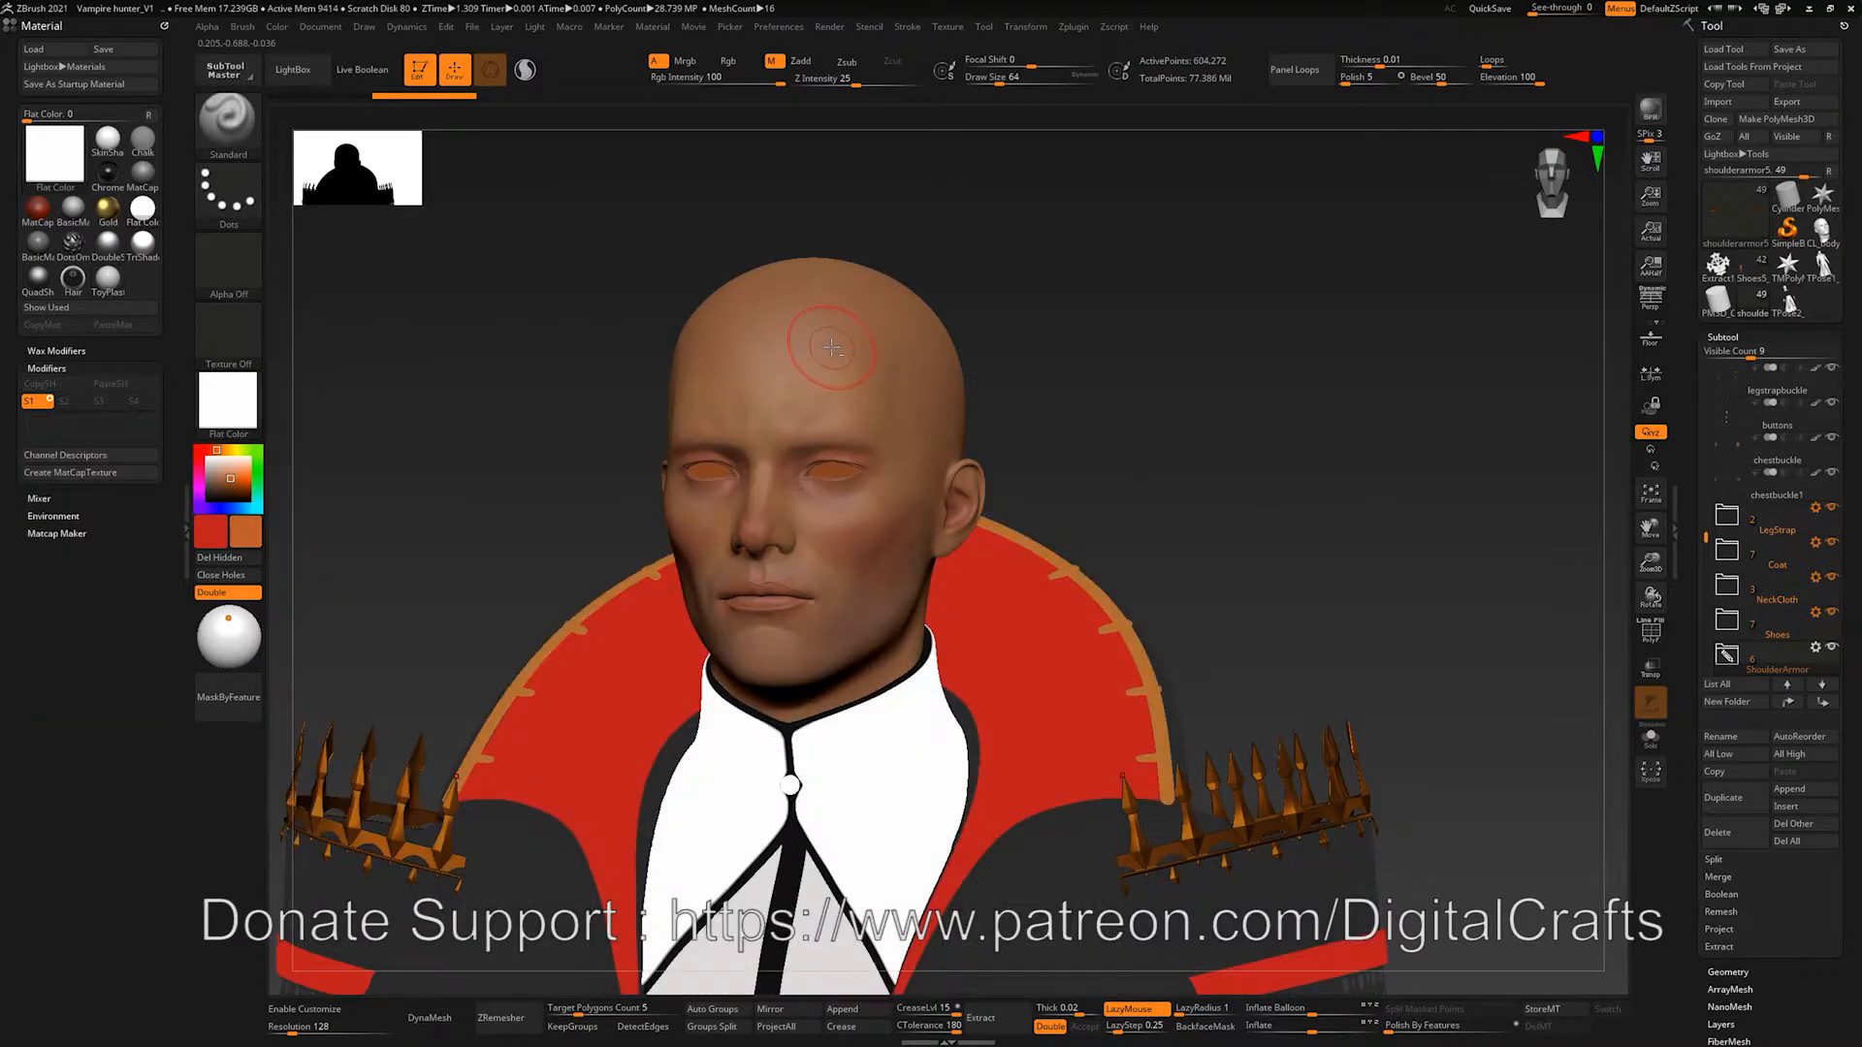
Step: Make the head the active subtool and fill it with the Flat Color material
{"action": "left_click", "coordinate": [831, 347], "text": "alt"}
{"action": "left_click_drag", "start_coordinate": [998, 301], "coordinate": [1037, 359], "text": "alt"}
{"action": "key", "text": "shift+f"}
{"action": "key", "text": "shift+f"}
{"action": "key", "text": "shift+f"}
{"action": "key", "text": "shift+f"}
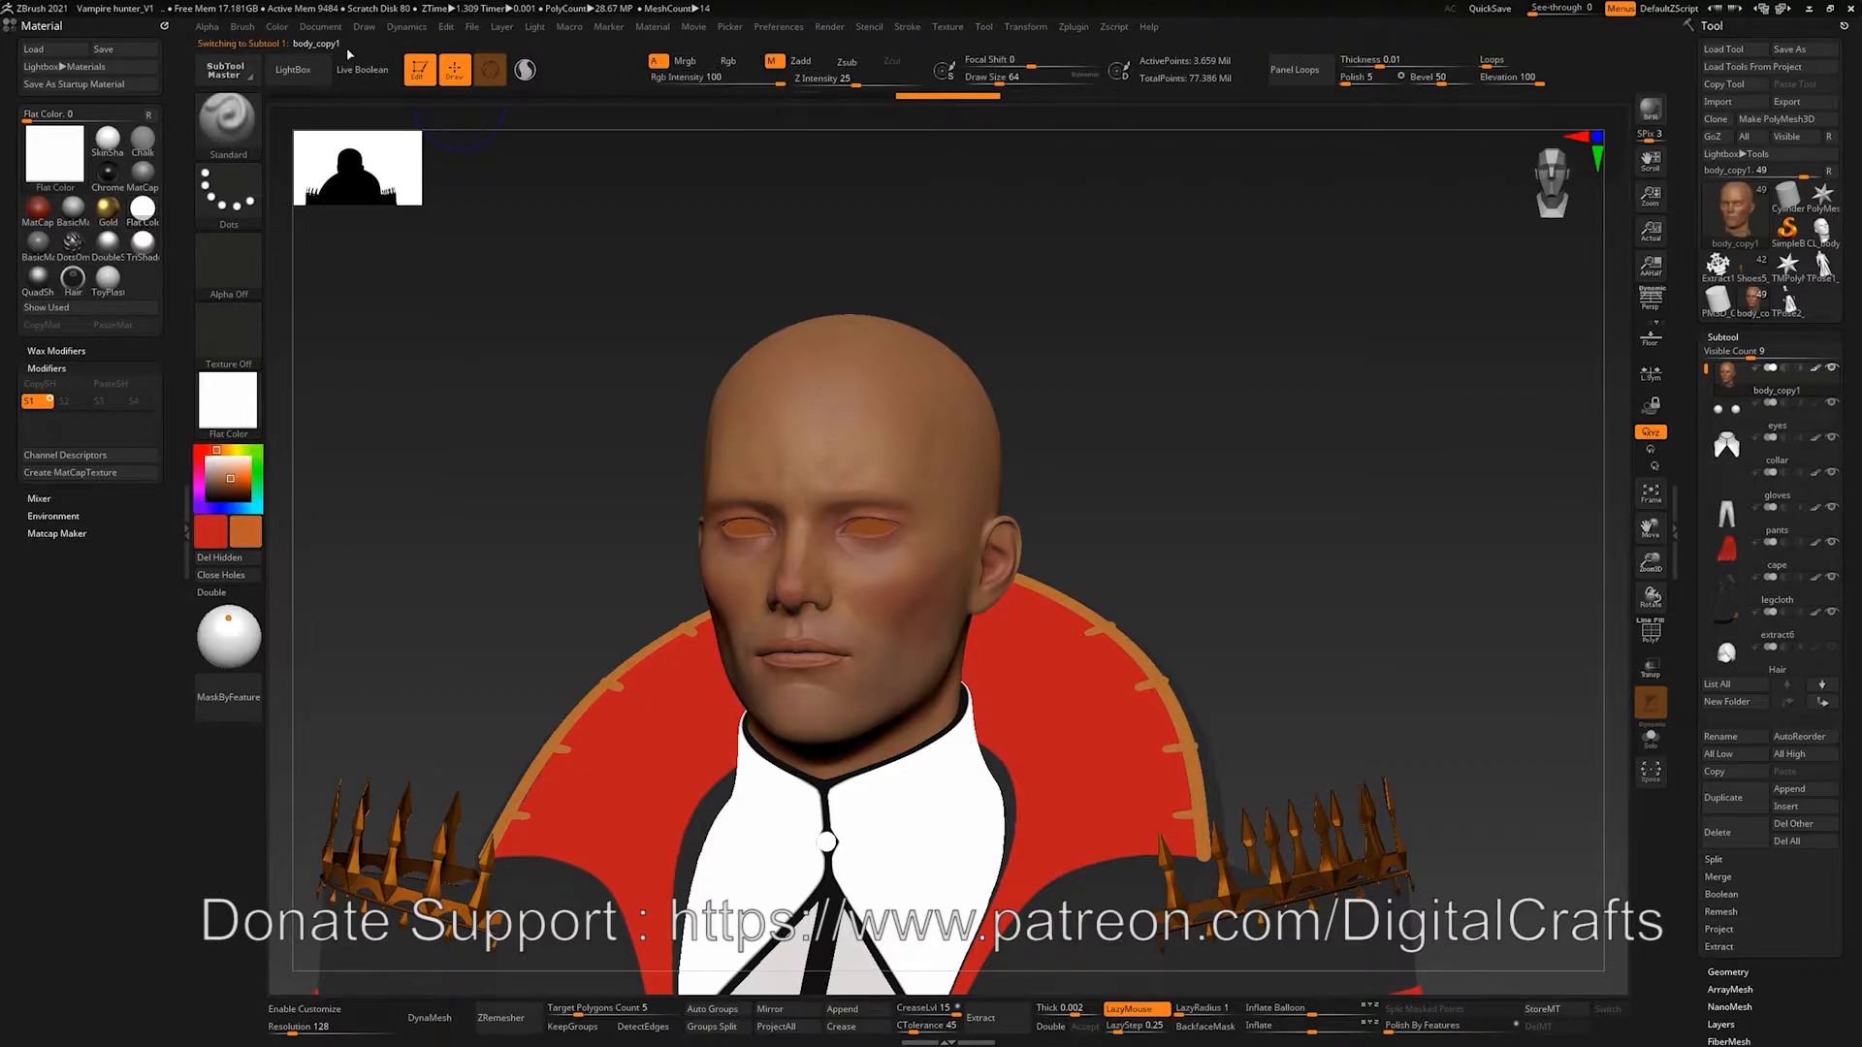
{"action": "left_click", "coordinate": [275, 28]}
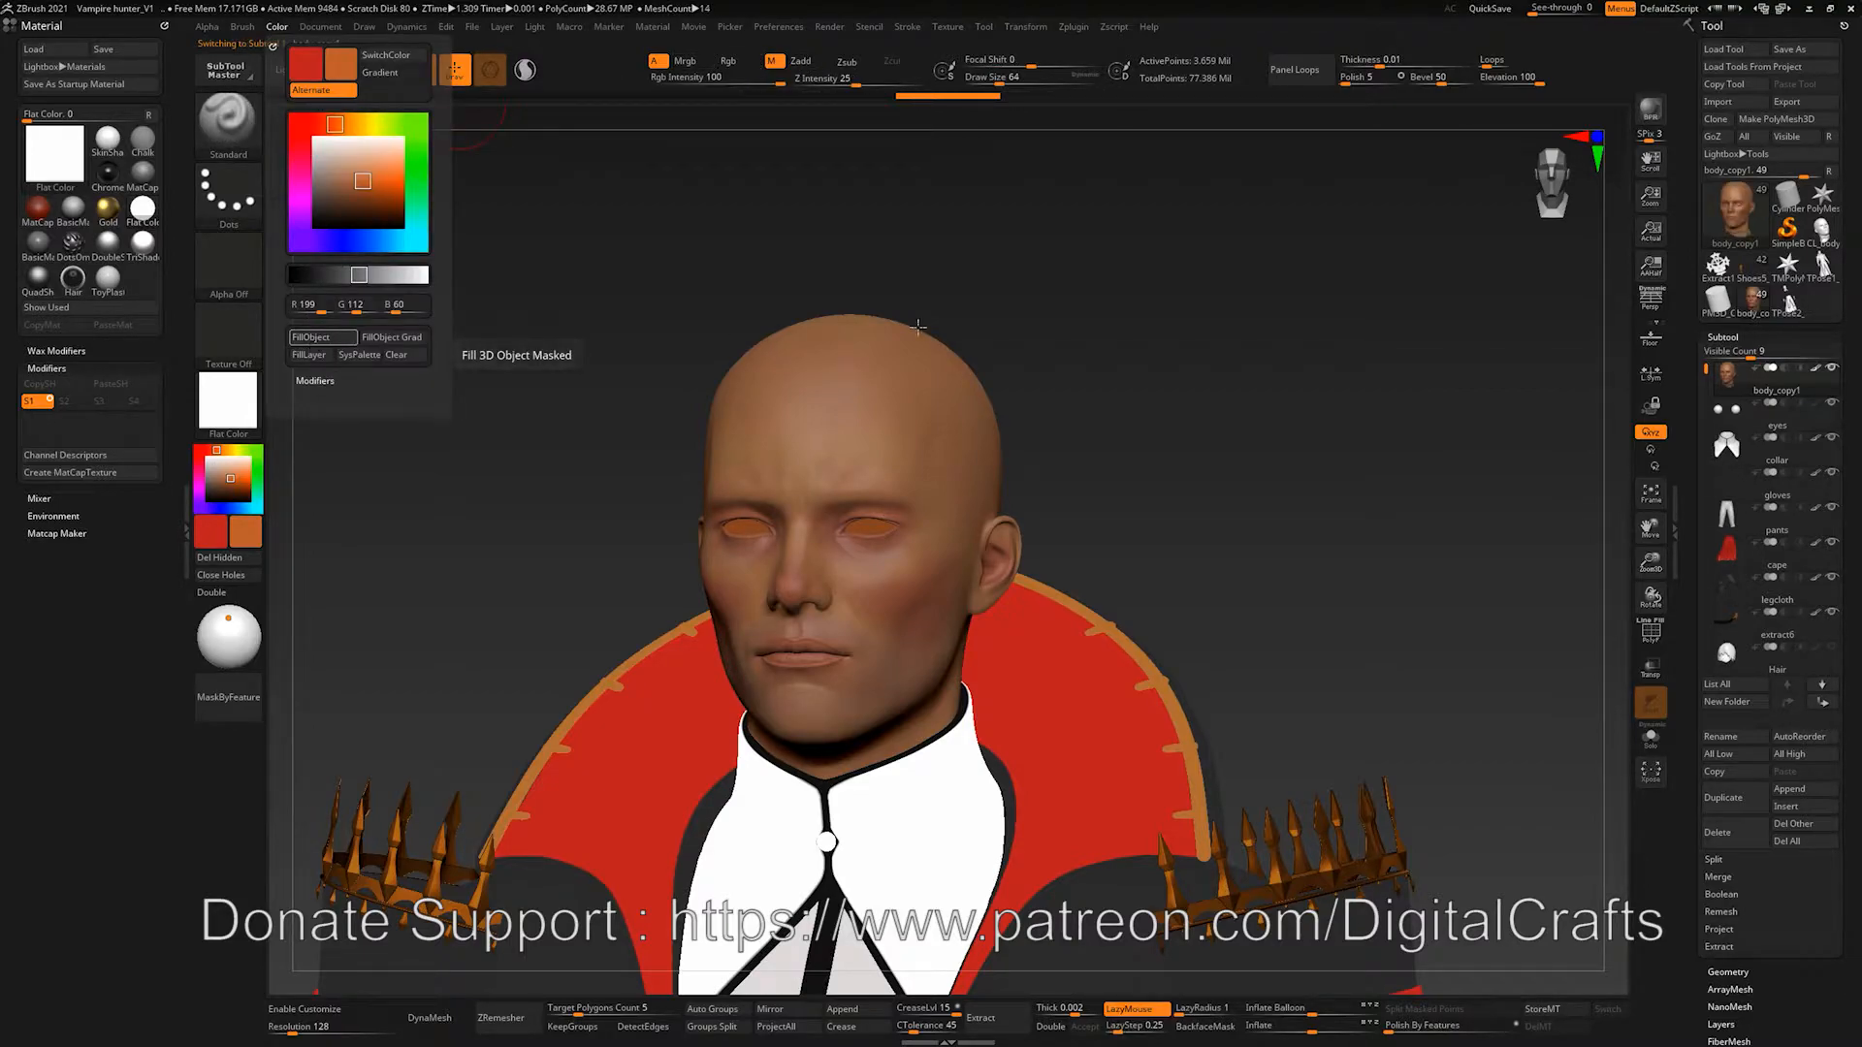
{"action": "left_click_drag", "start_coordinate": [1244, 454], "coordinate": [1228, 323], "text": "alt"}
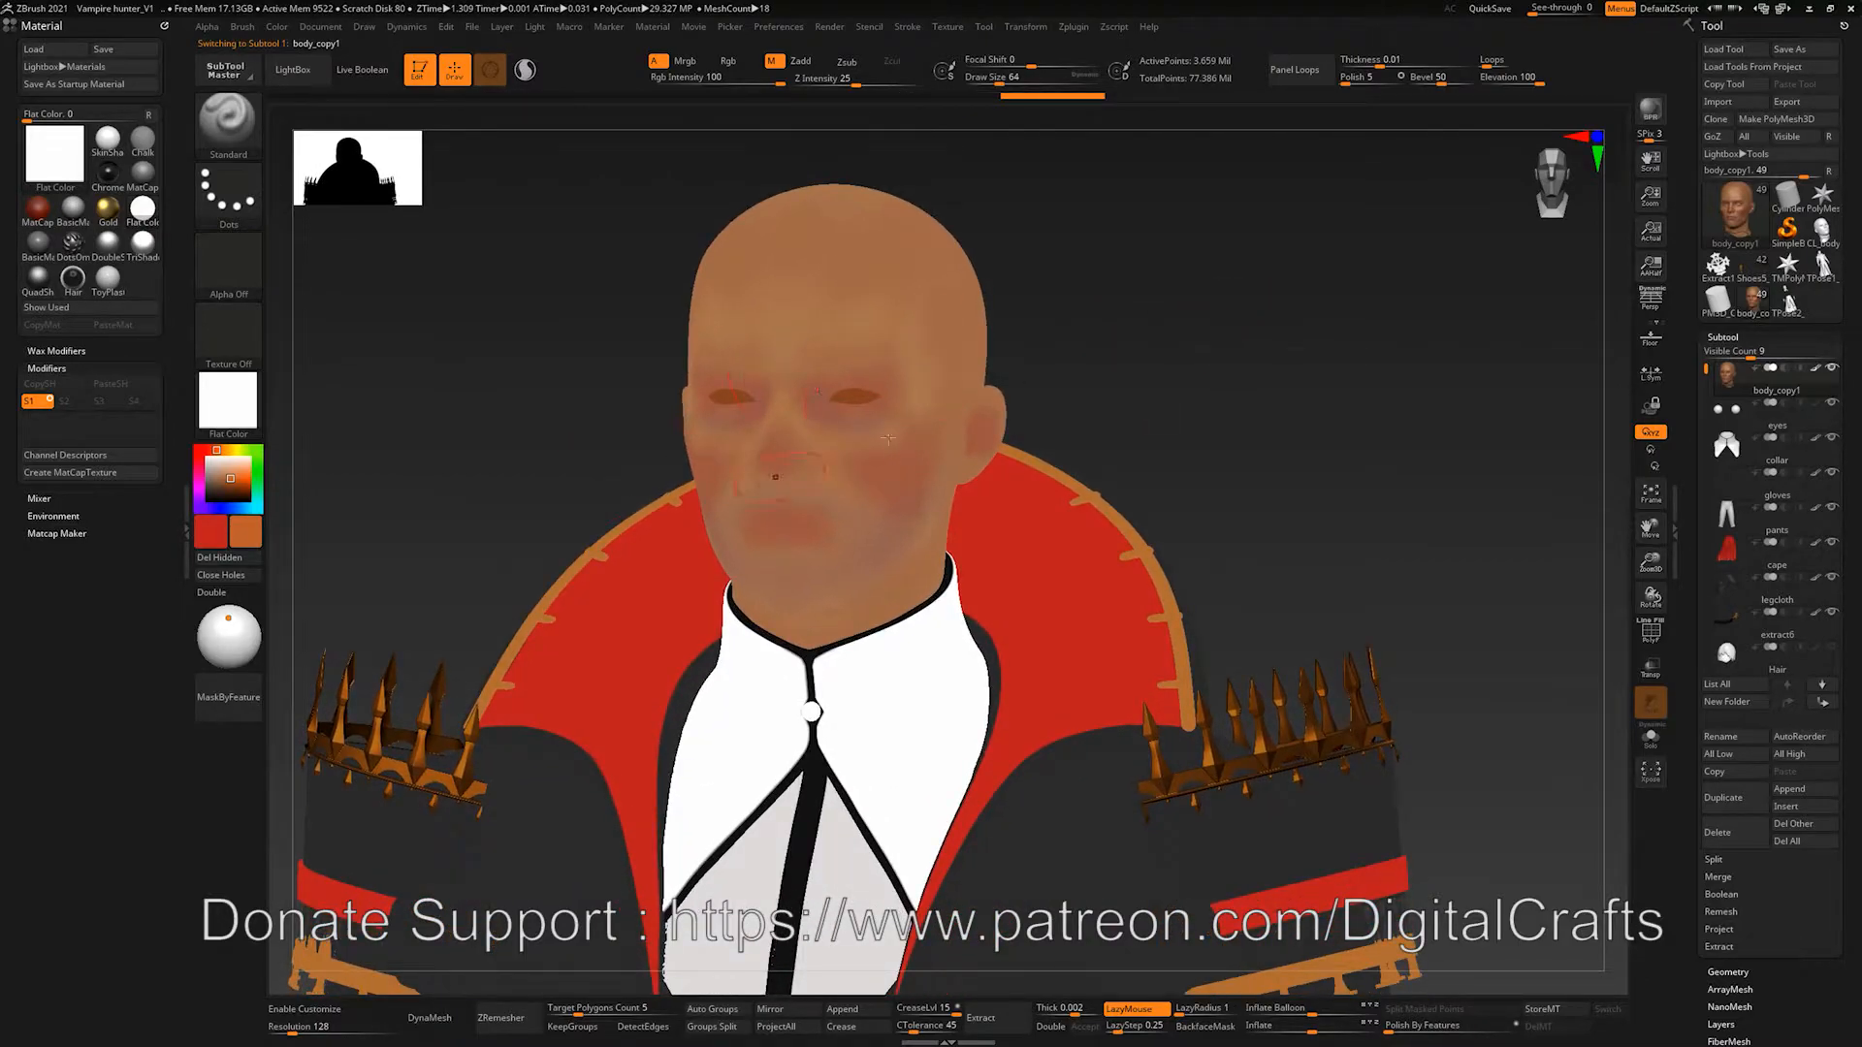
Step: Try ReflectedPlastic as the current material on the figure
{"action": "left_click", "coordinate": [242, 419]}
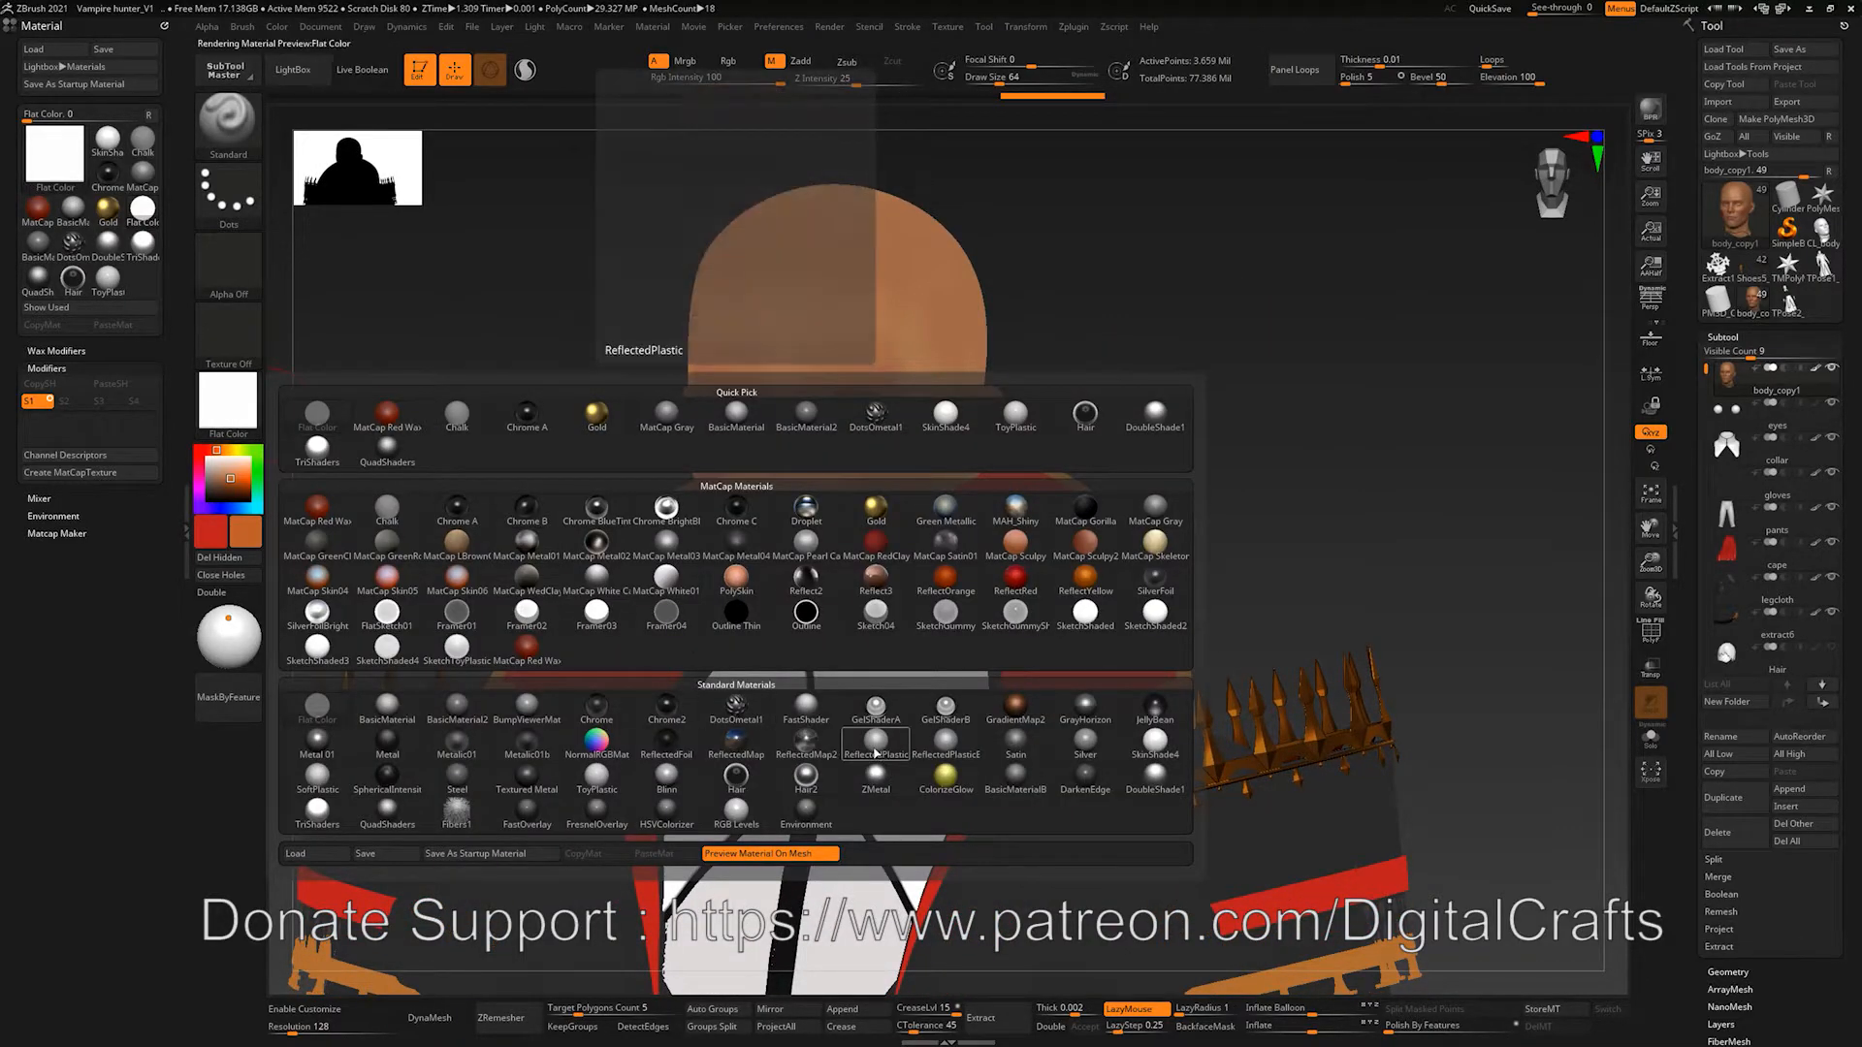
{"action": "left_click", "coordinate": [718, 416]}
{"action": "left_click_drag", "start_coordinate": [548, 510], "coordinate": [498, 430], "text": "alt"}
Step: Set Silver as the current material and inspect it on the head and upper body
{"action": "left_click", "coordinate": [233, 411]}
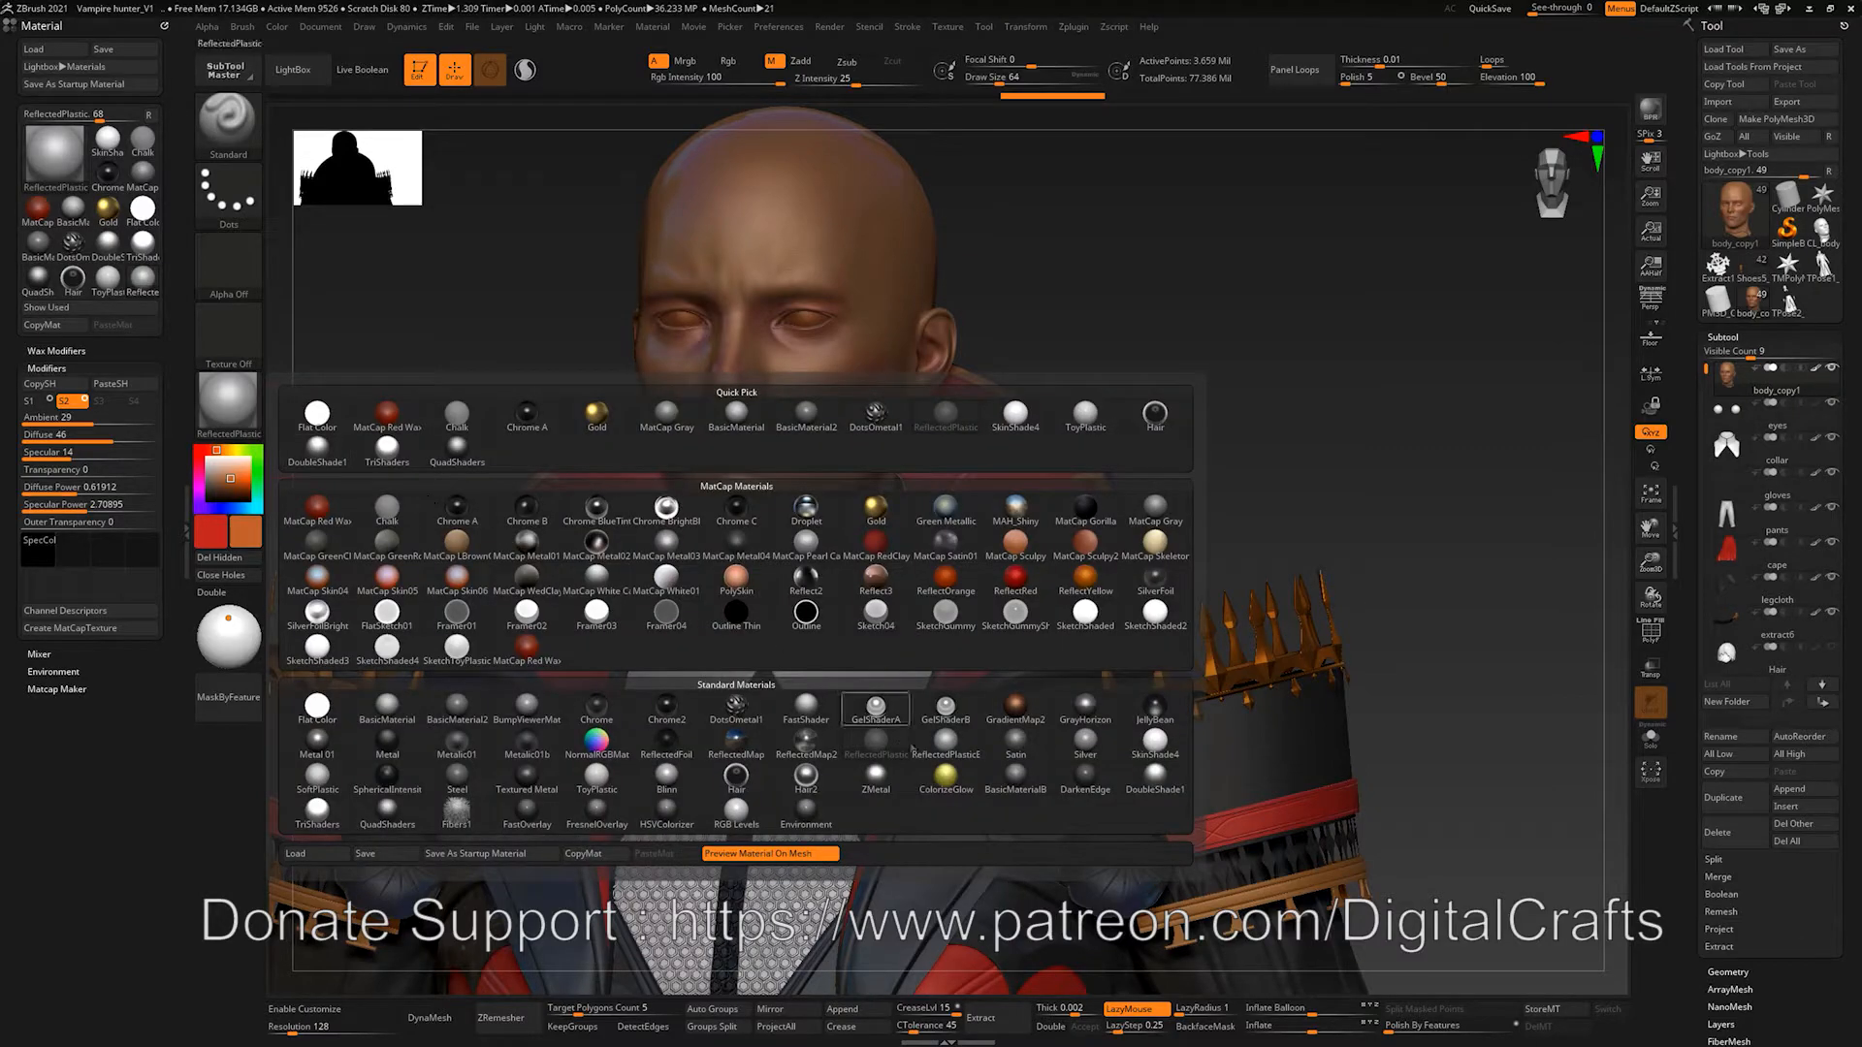
{"action": "left_click", "coordinate": [1085, 745]}
{"action": "left_click_drag", "start_coordinate": [1214, 444], "coordinate": [623, 296]}
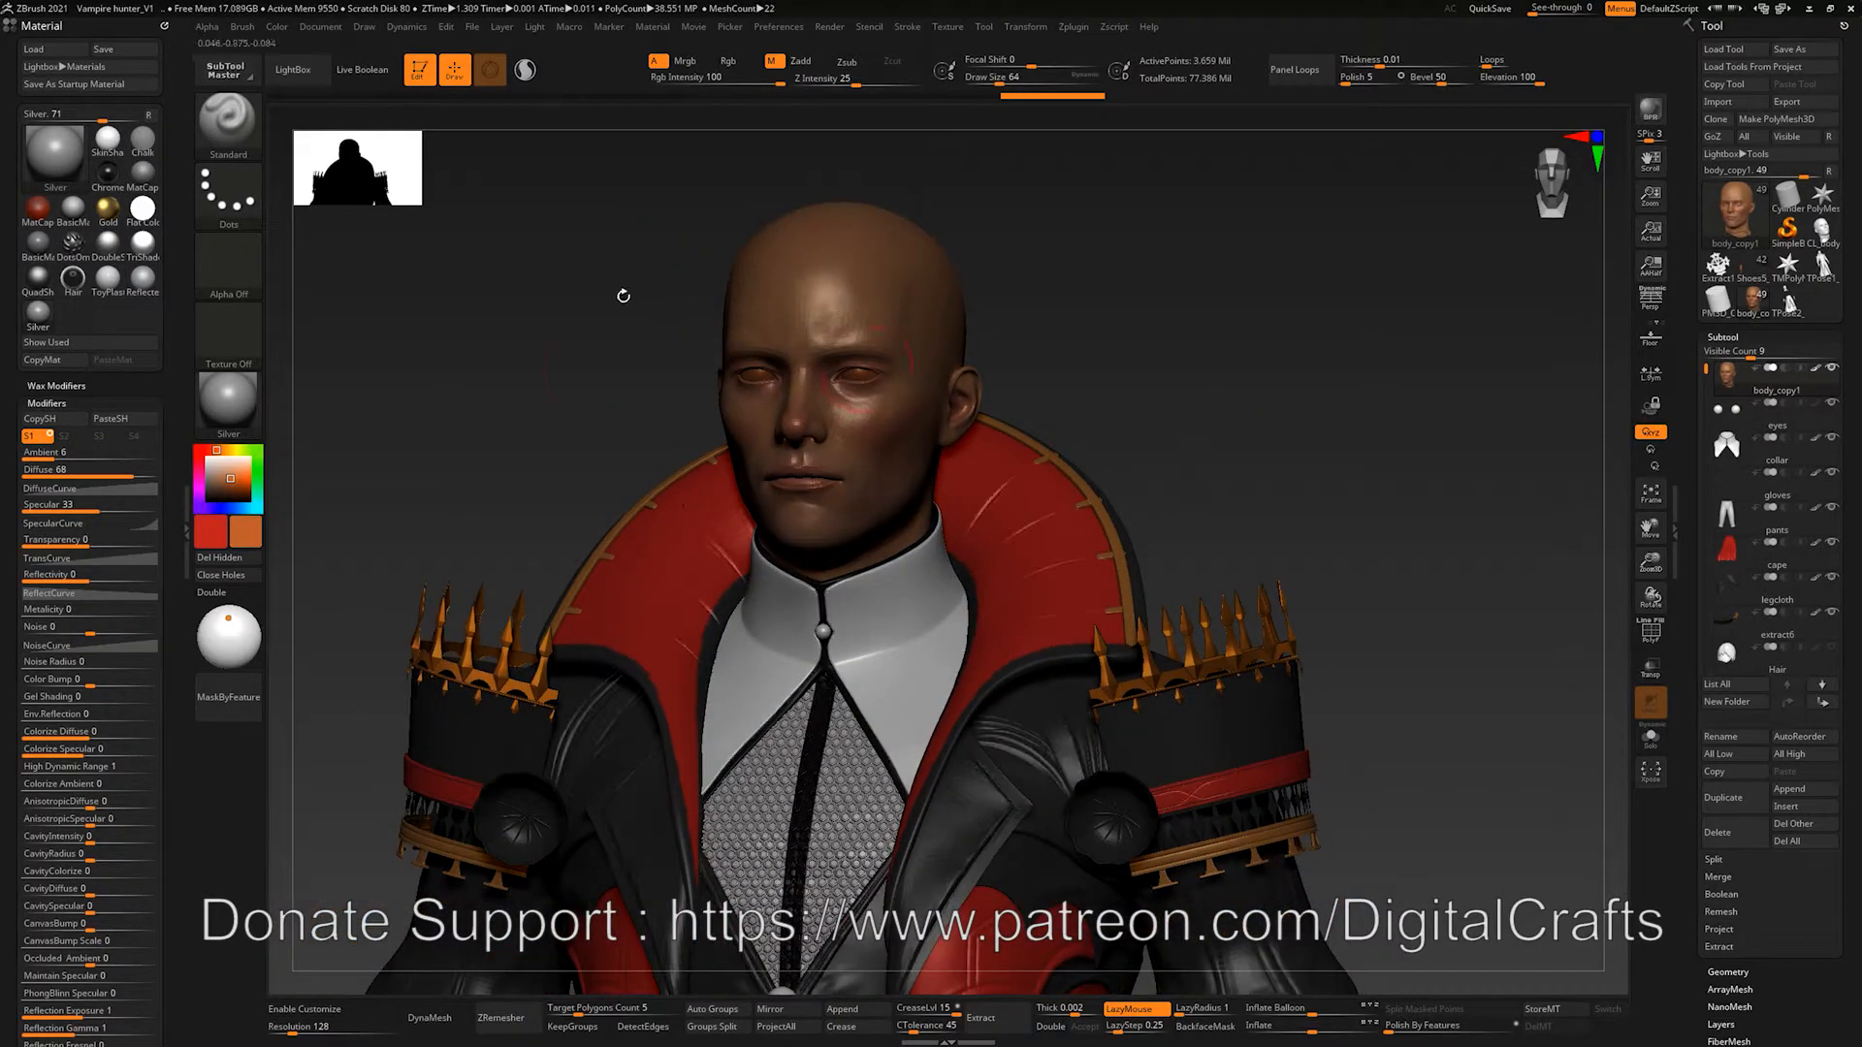
{"action": "left_click_drag", "start_coordinate": [1180, 409], "coordinate": [1248, 400]}
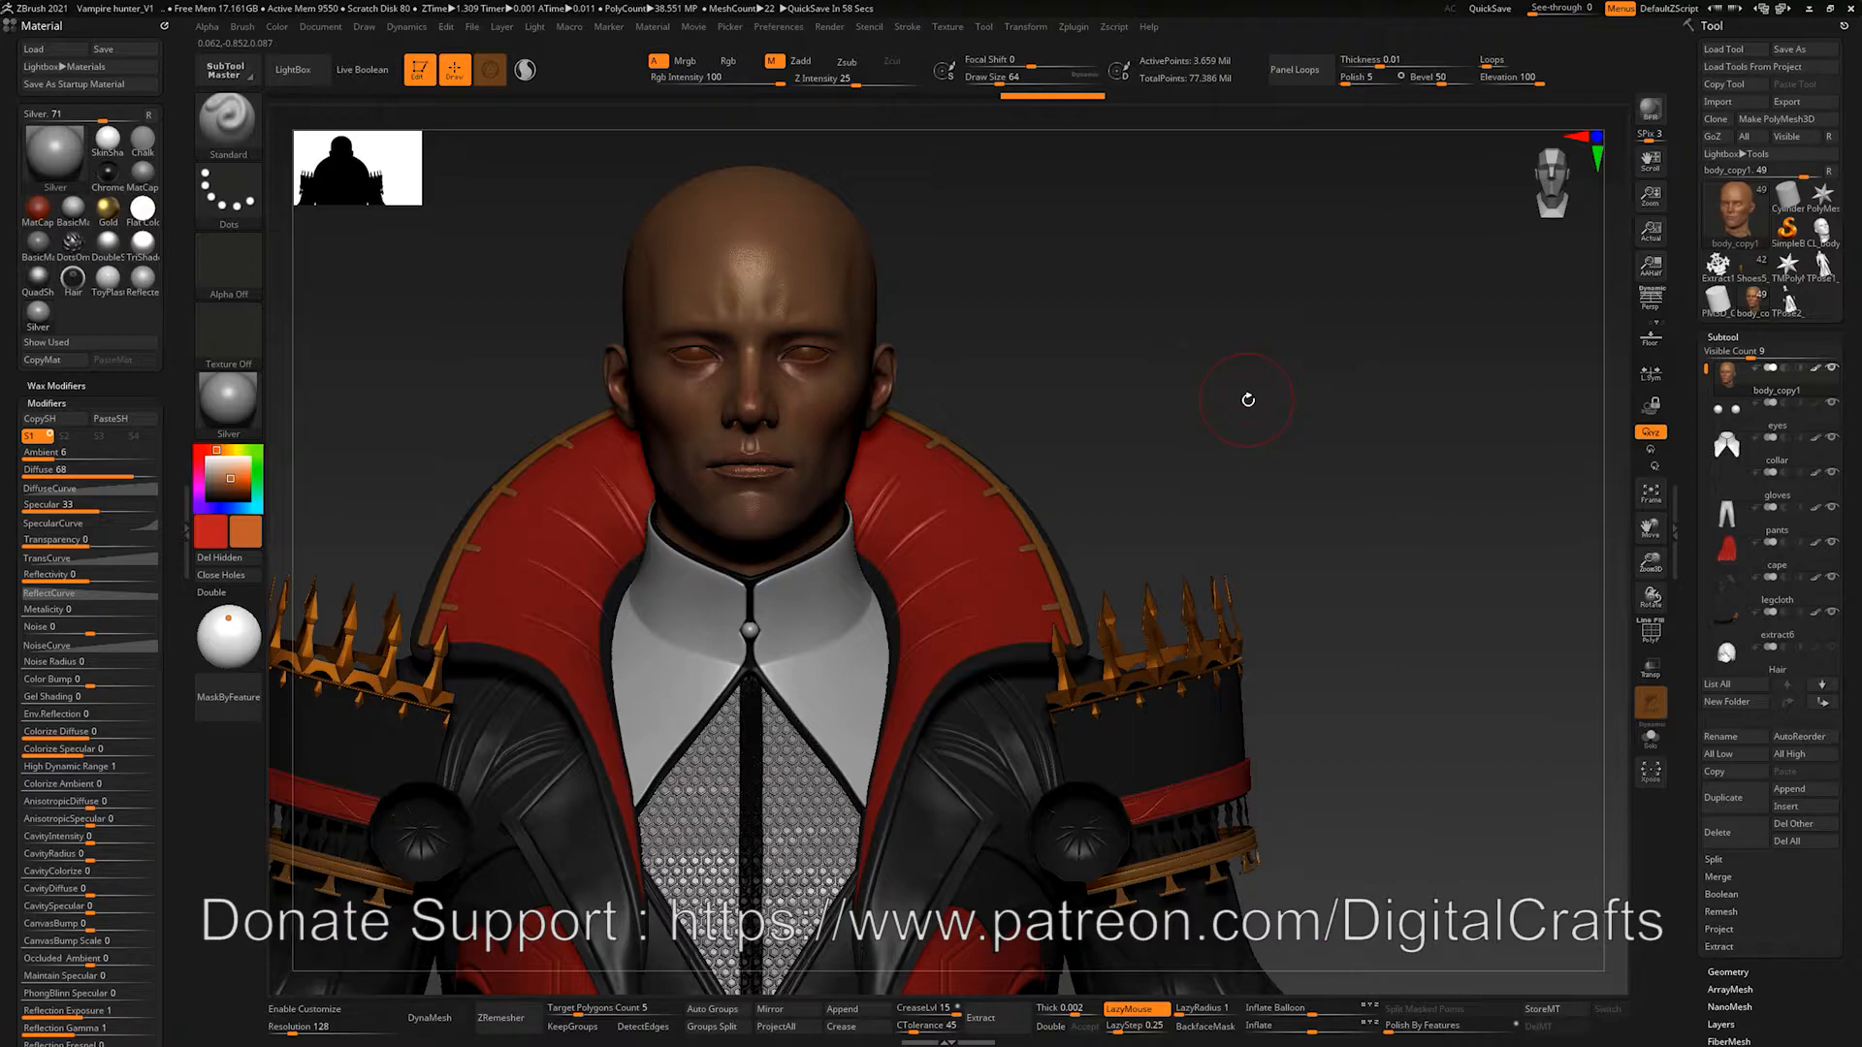
{"action": "mouse_move", "coordinate": [1214, 401]}
{"action": "left_mouse_down"}
{"action": "mouse_move", "coordinate": [1238, 395]}
{"action": "mouse_move", "coordinate": [1220, 397]}
{"action": "left_mouse_up"}
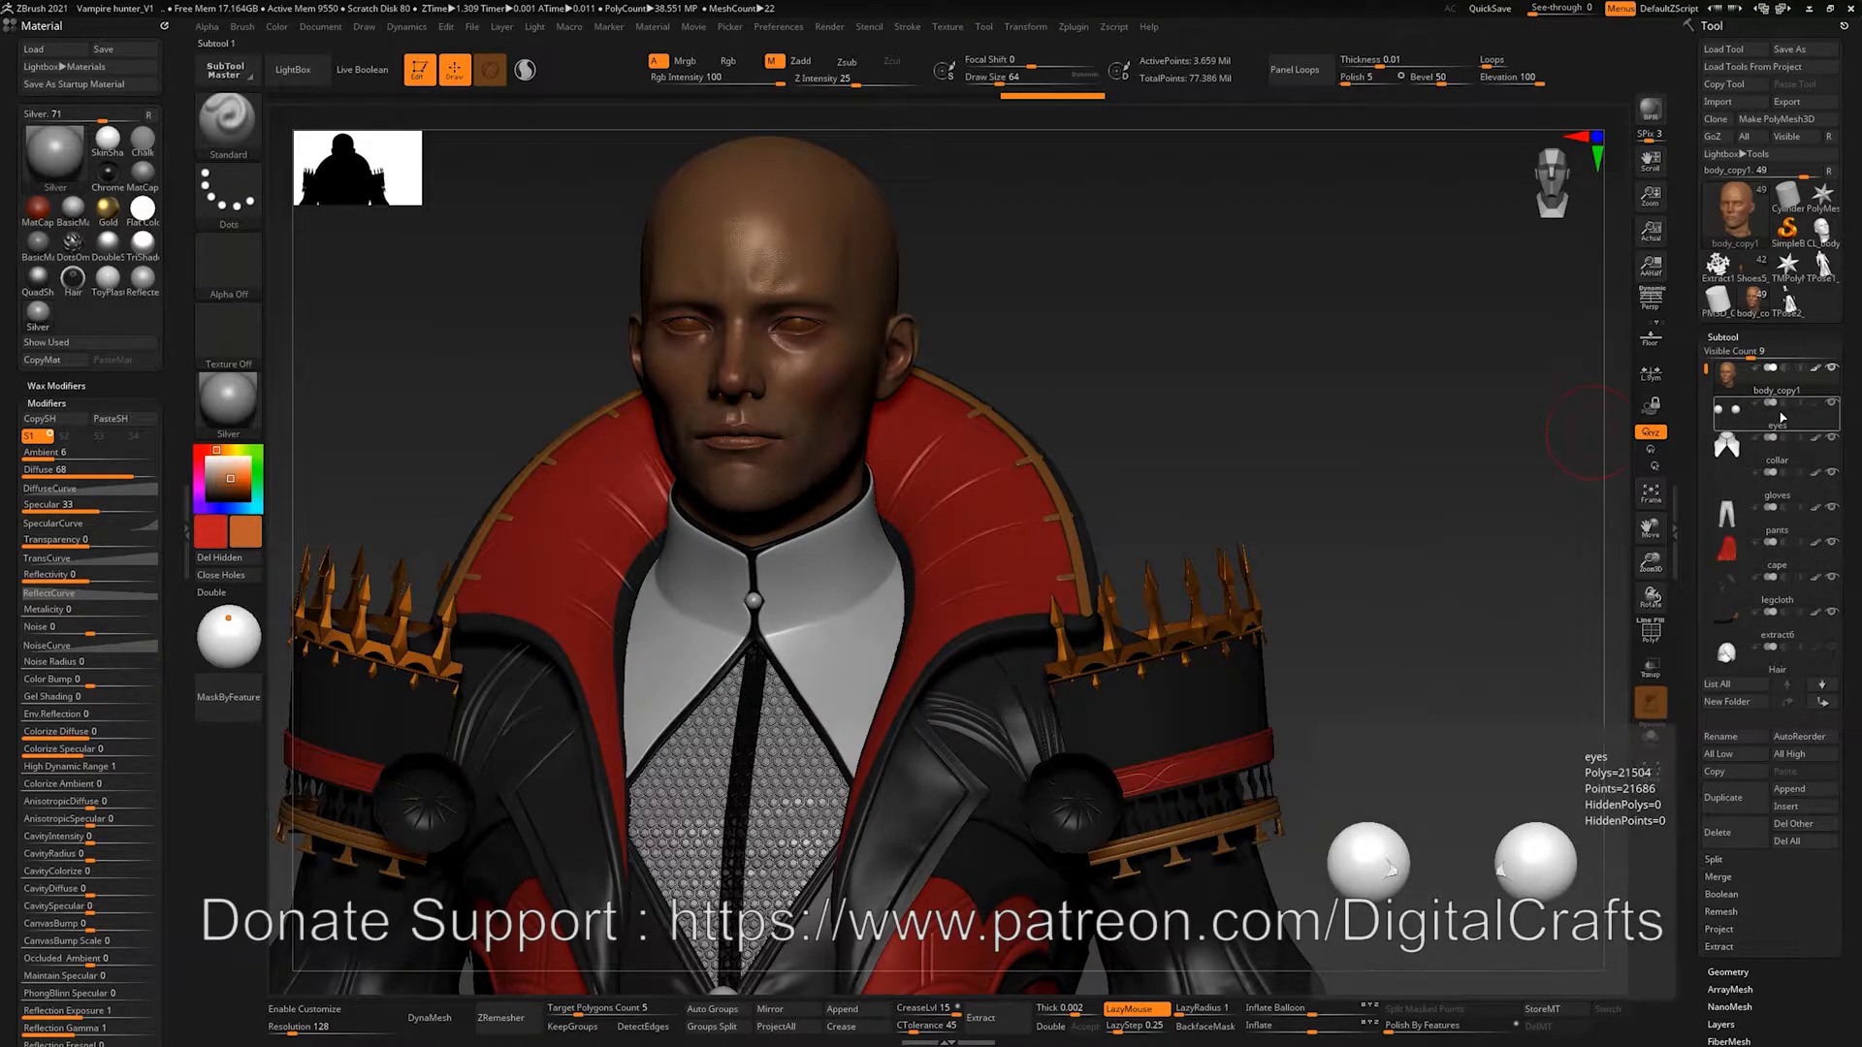
{"action": "left_click_drag", "start_coordinate": [1297, 334], "coordinate": [1289, 327]}
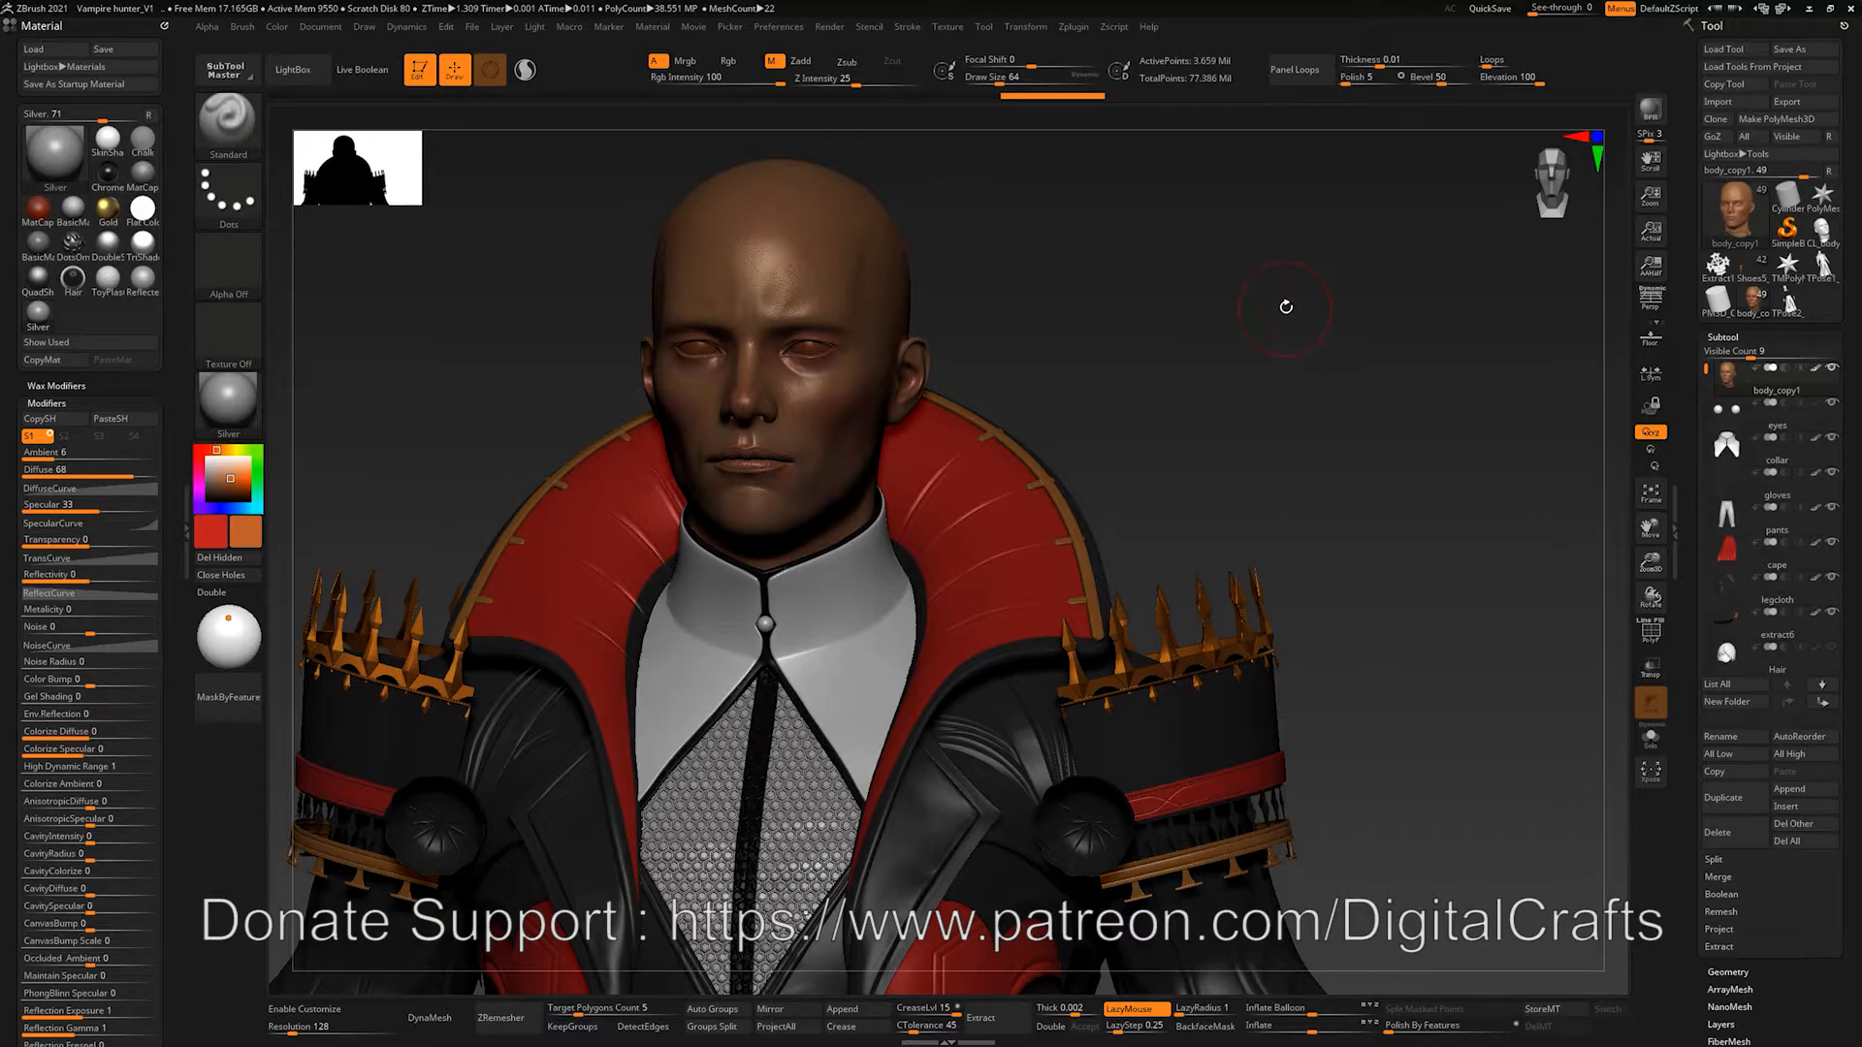
Step: Fill the visible subtools with the material only, using SubTool Master, and abort the operation partway
{"action": "left_click_drag", "start_coordinate": [1709, 369], "coordinate": [1707, 565]}
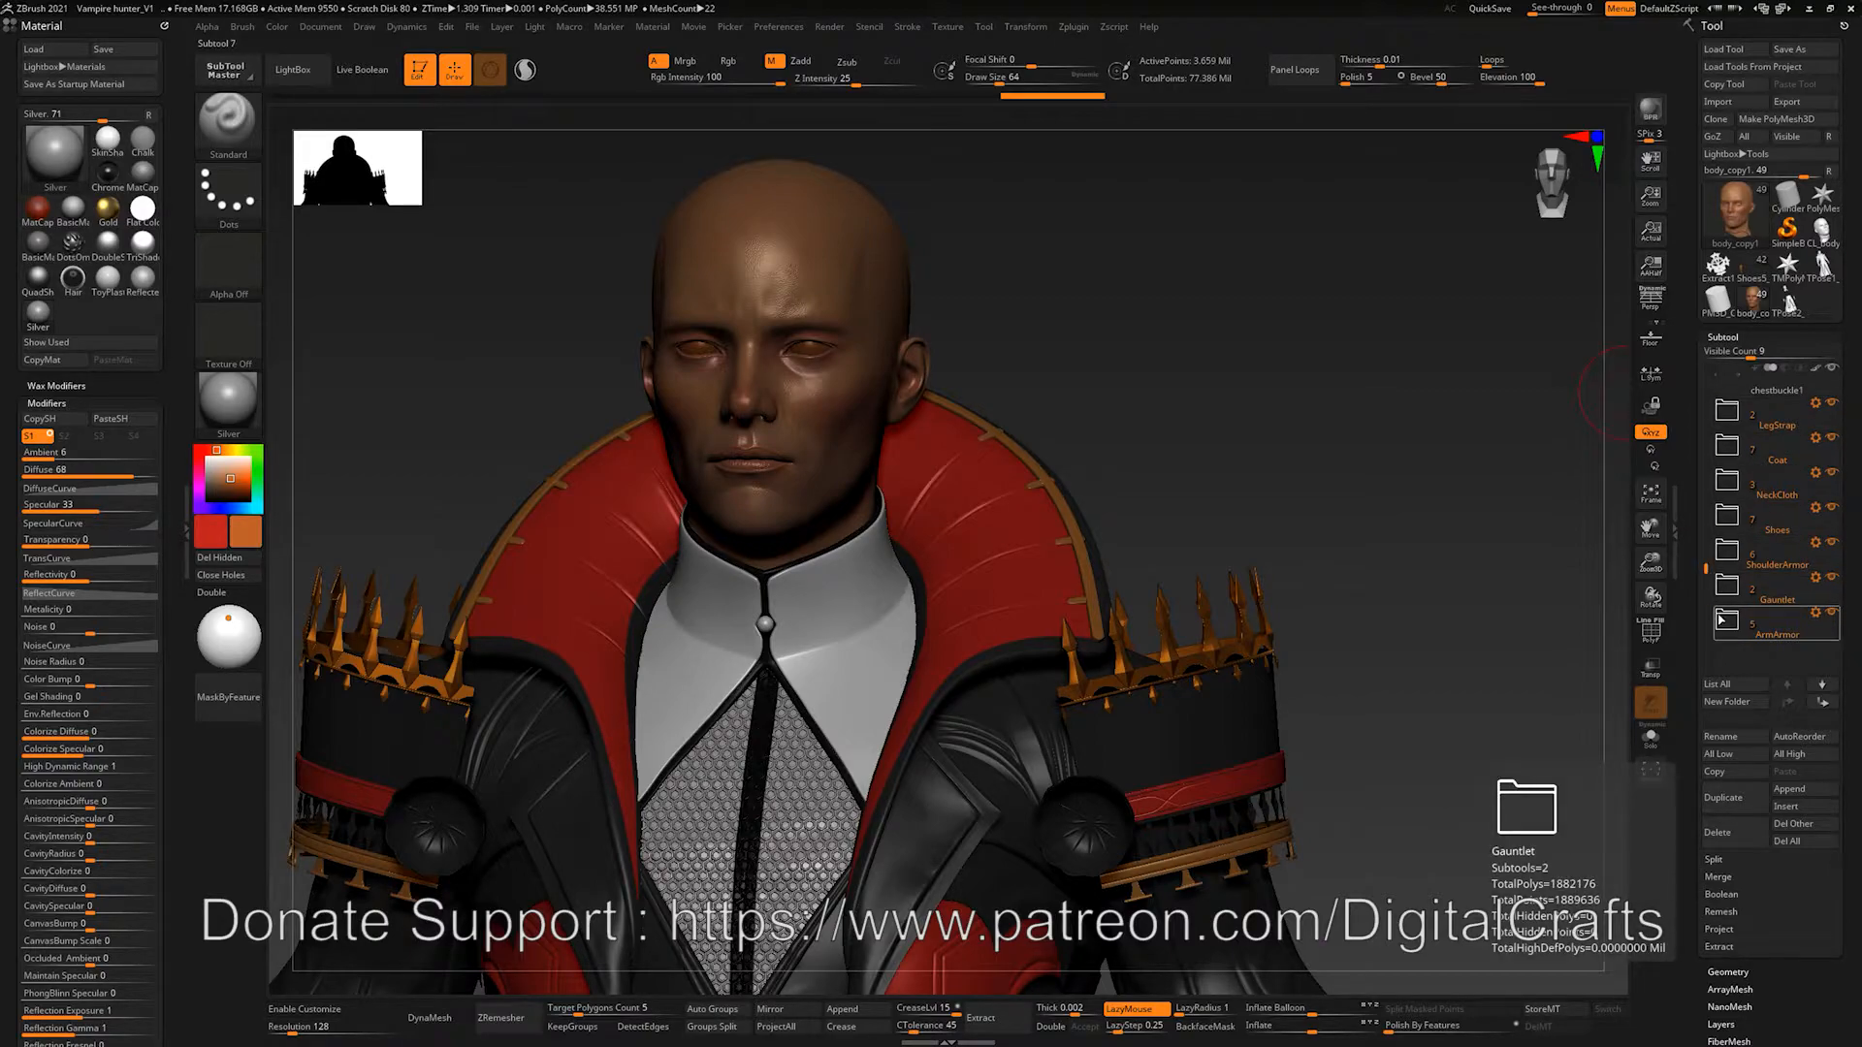
{"action": "left_click_drag", "start_coordinate": [1707, 565], "coordinate": [1707, 560]}
{"action": "left_click_drag", "start_coordinate": [1323, 393], "coordinate": [1229, 281]}
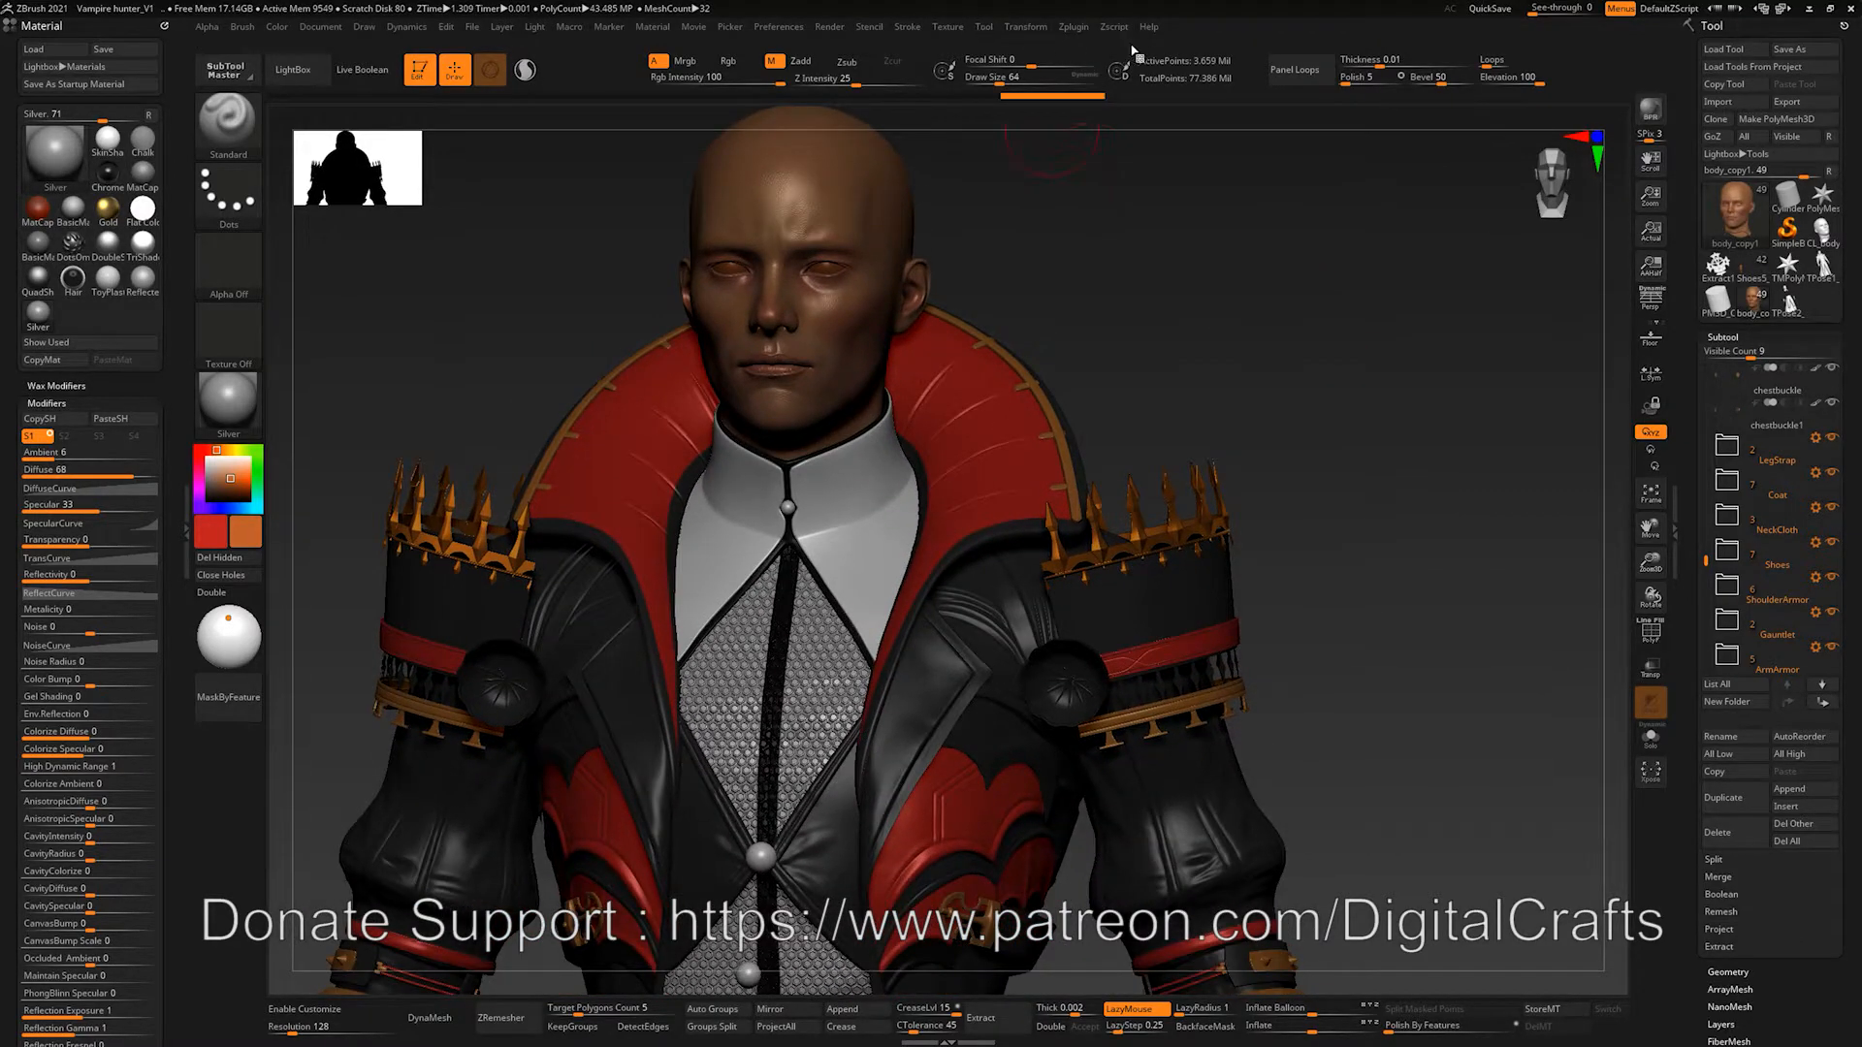
{"action": "left_click", "coordinate": [1070, 30]}
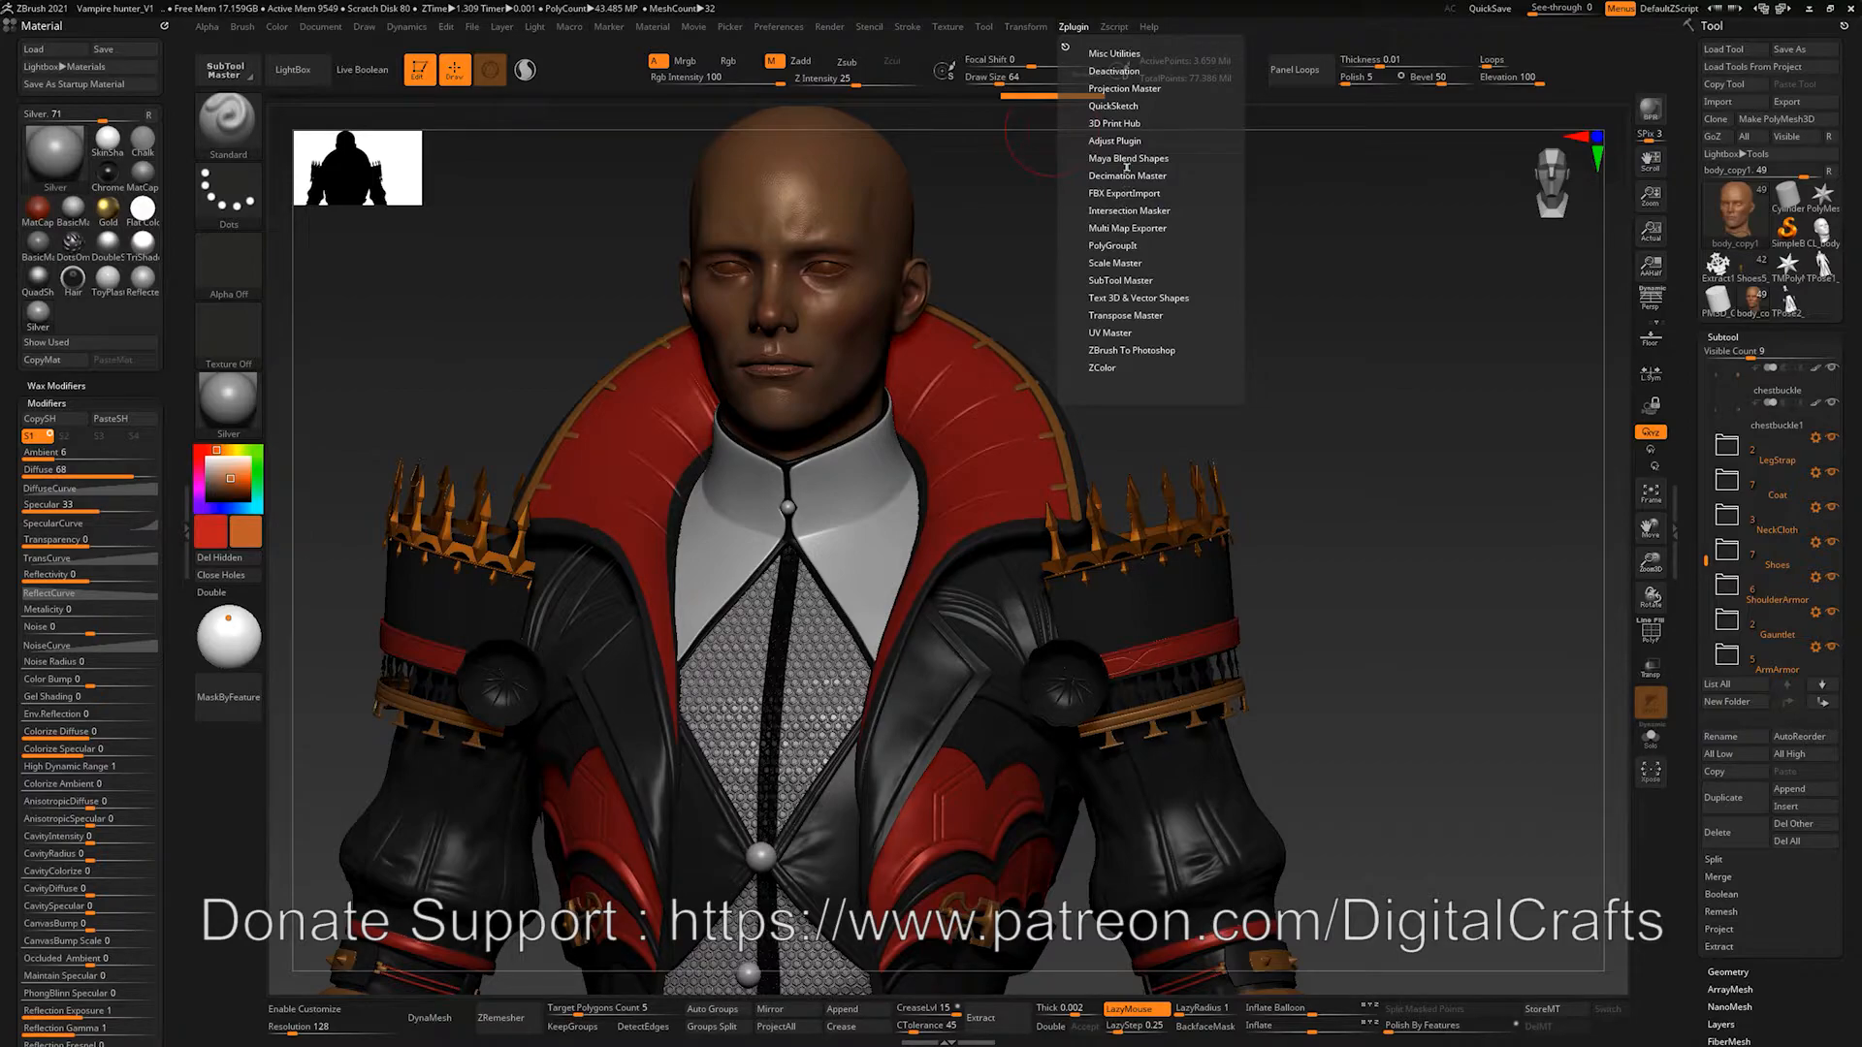
{"action": "left_click", "coordinate": [1118, 283]}
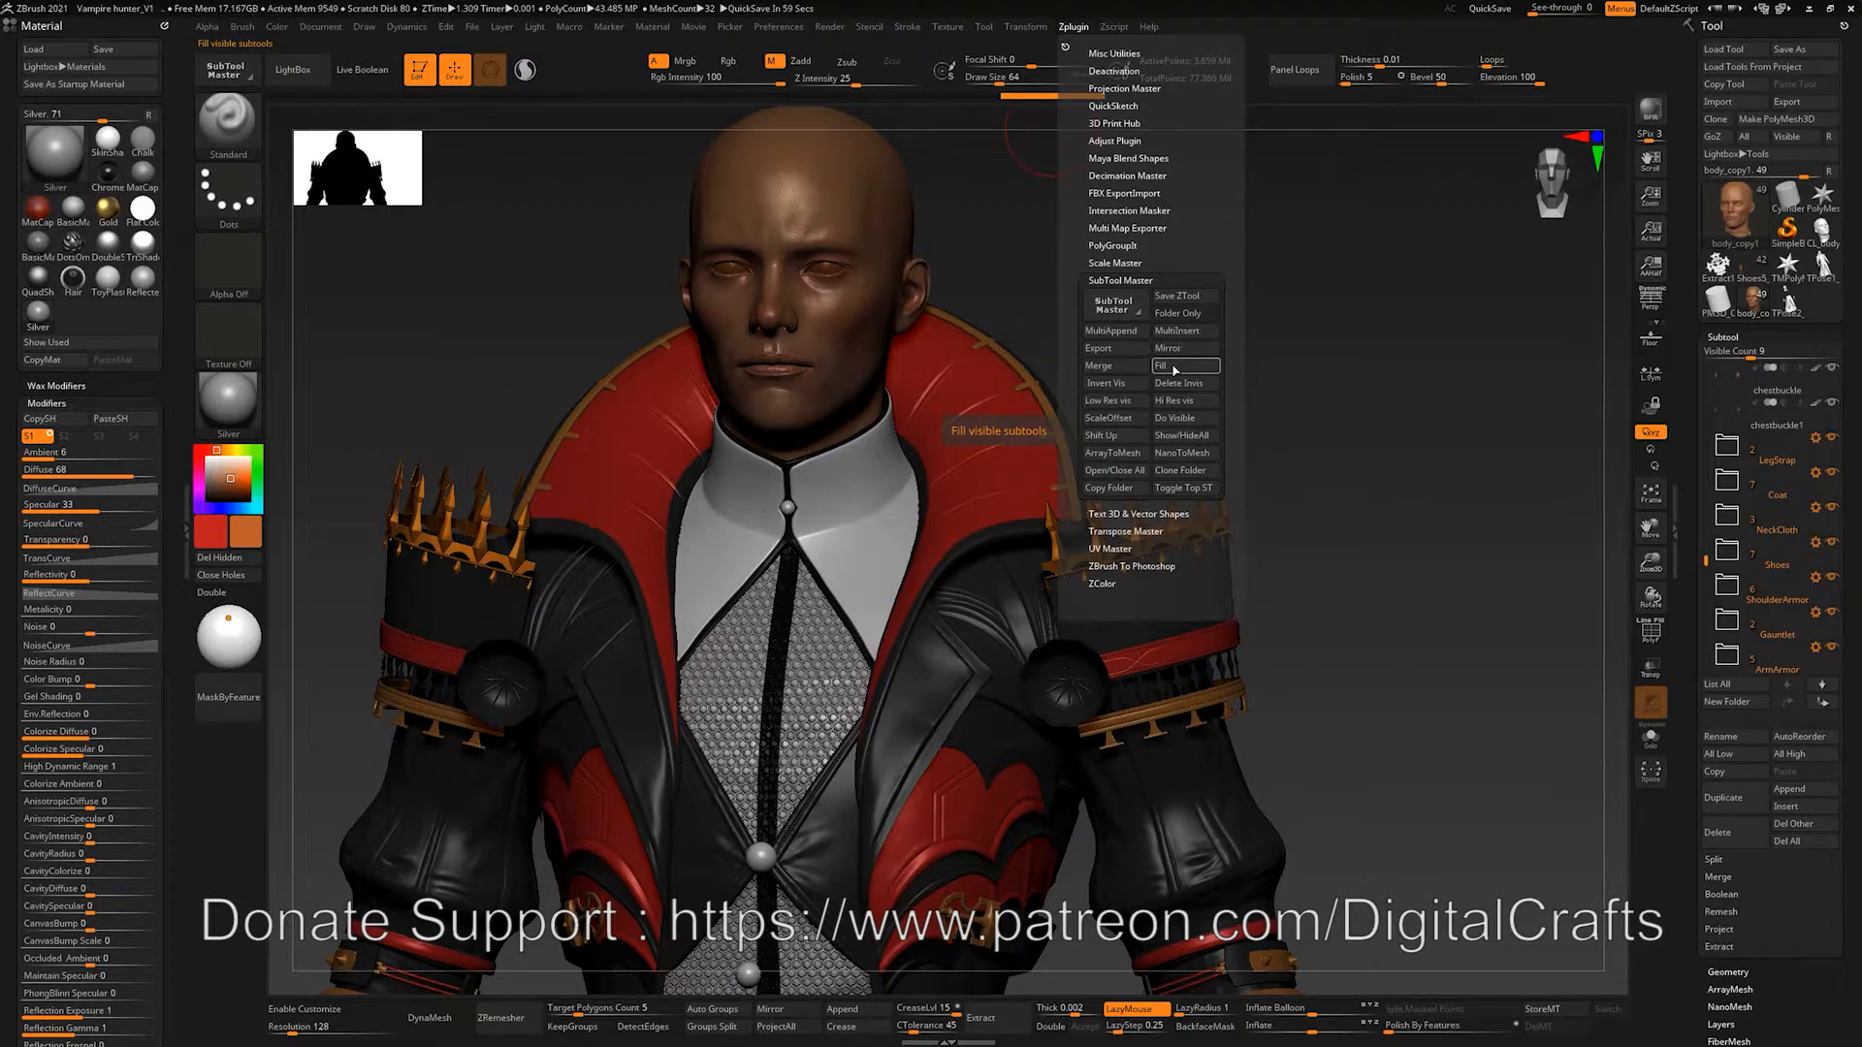
{"action": "left_click", "coordinate": [1174, 367]}
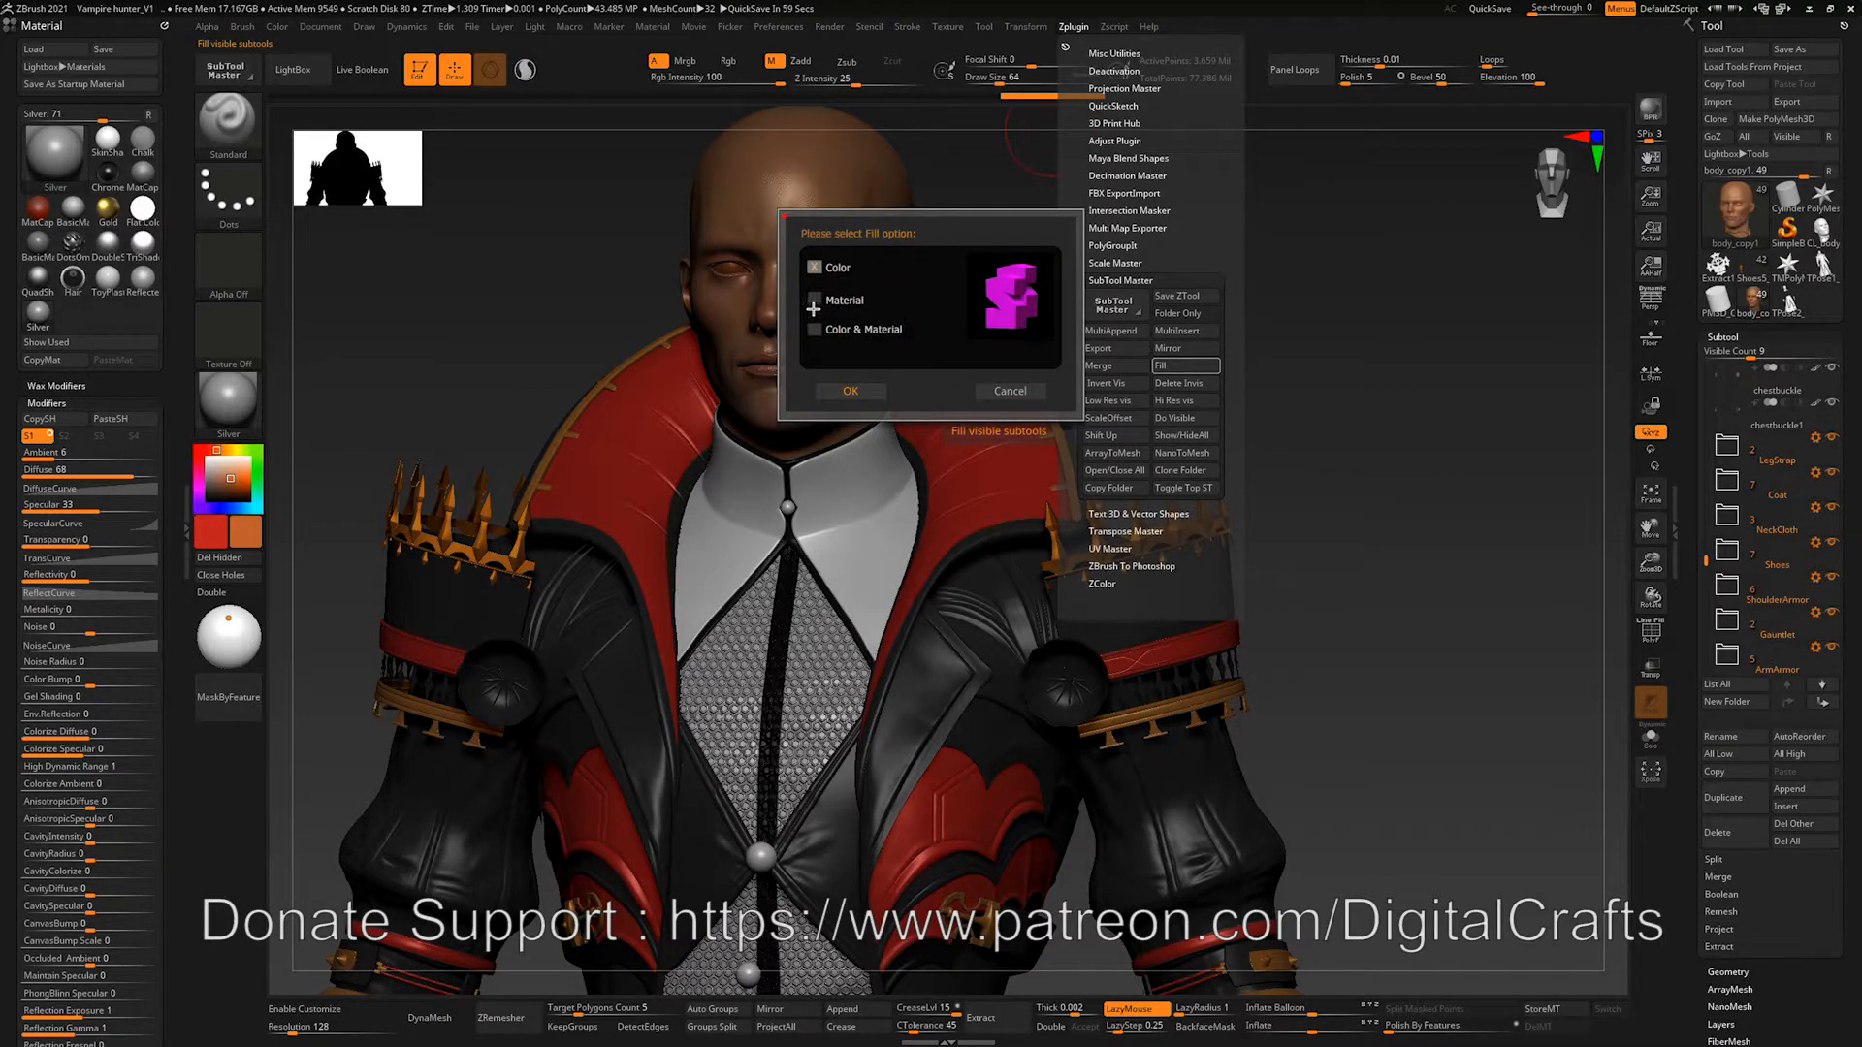
{"action": "left_click", "coordinate": [814, 300]}
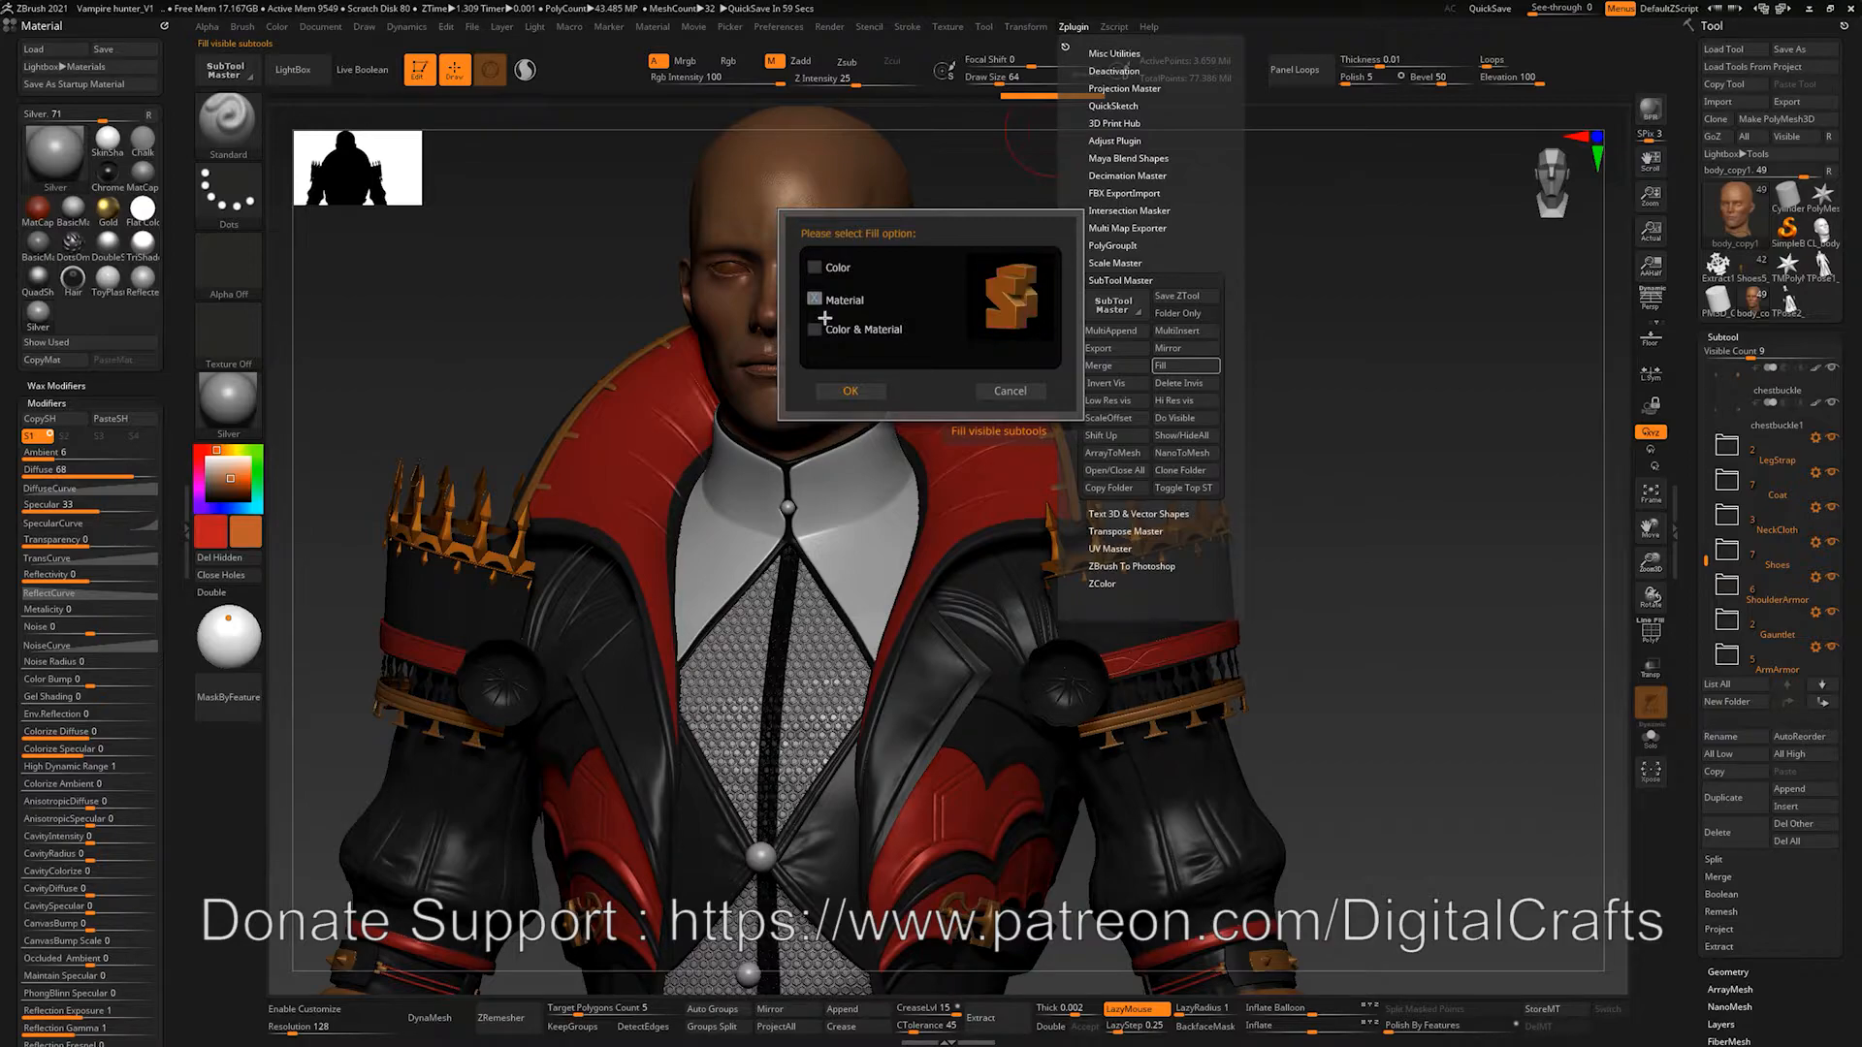
{"action": "left_click", "coordinate": [842, 392]}
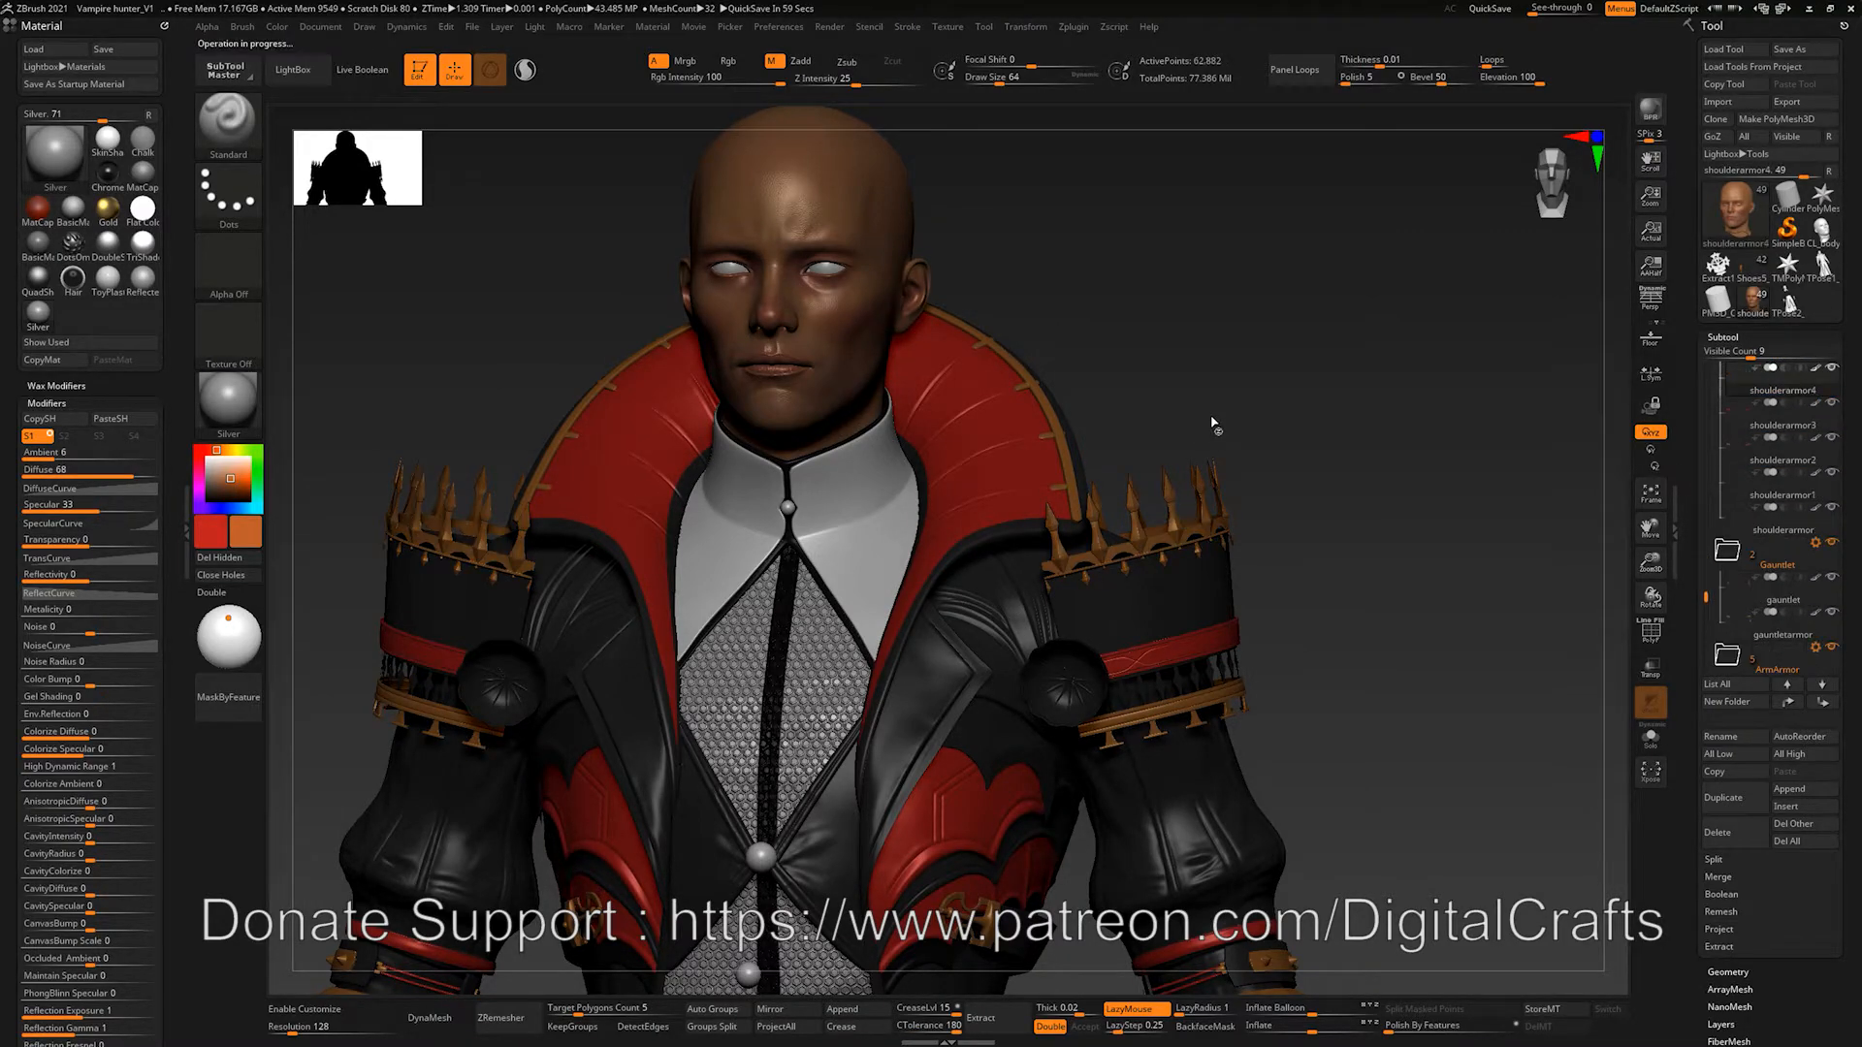
{"action": "key", "text": "Escape"}
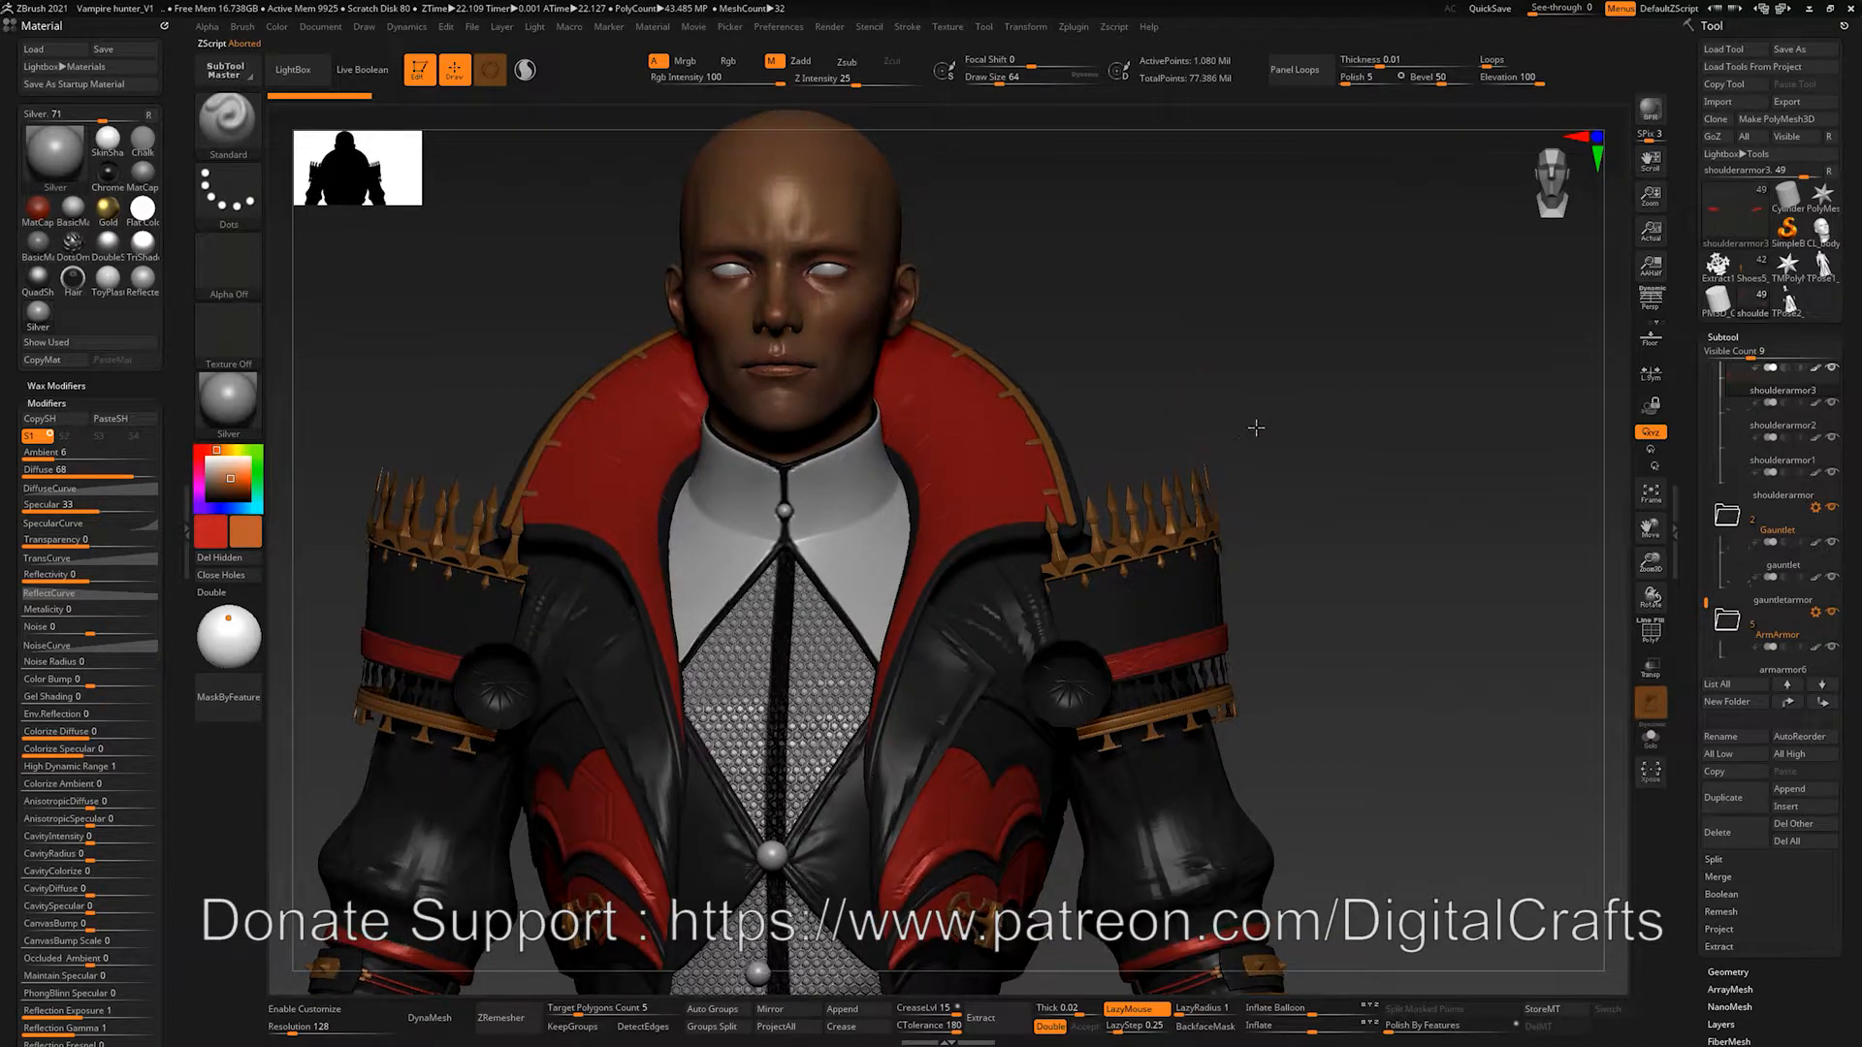
Step: Try BasicMaterial as the current material and inspect the full figure
{"action": "left_click_drag", "start_coordinate": [1251, 419], "coordinate": [1290, 461], "text": "alt"}
{"action": "left_click", "coordinate": [229, 405]}
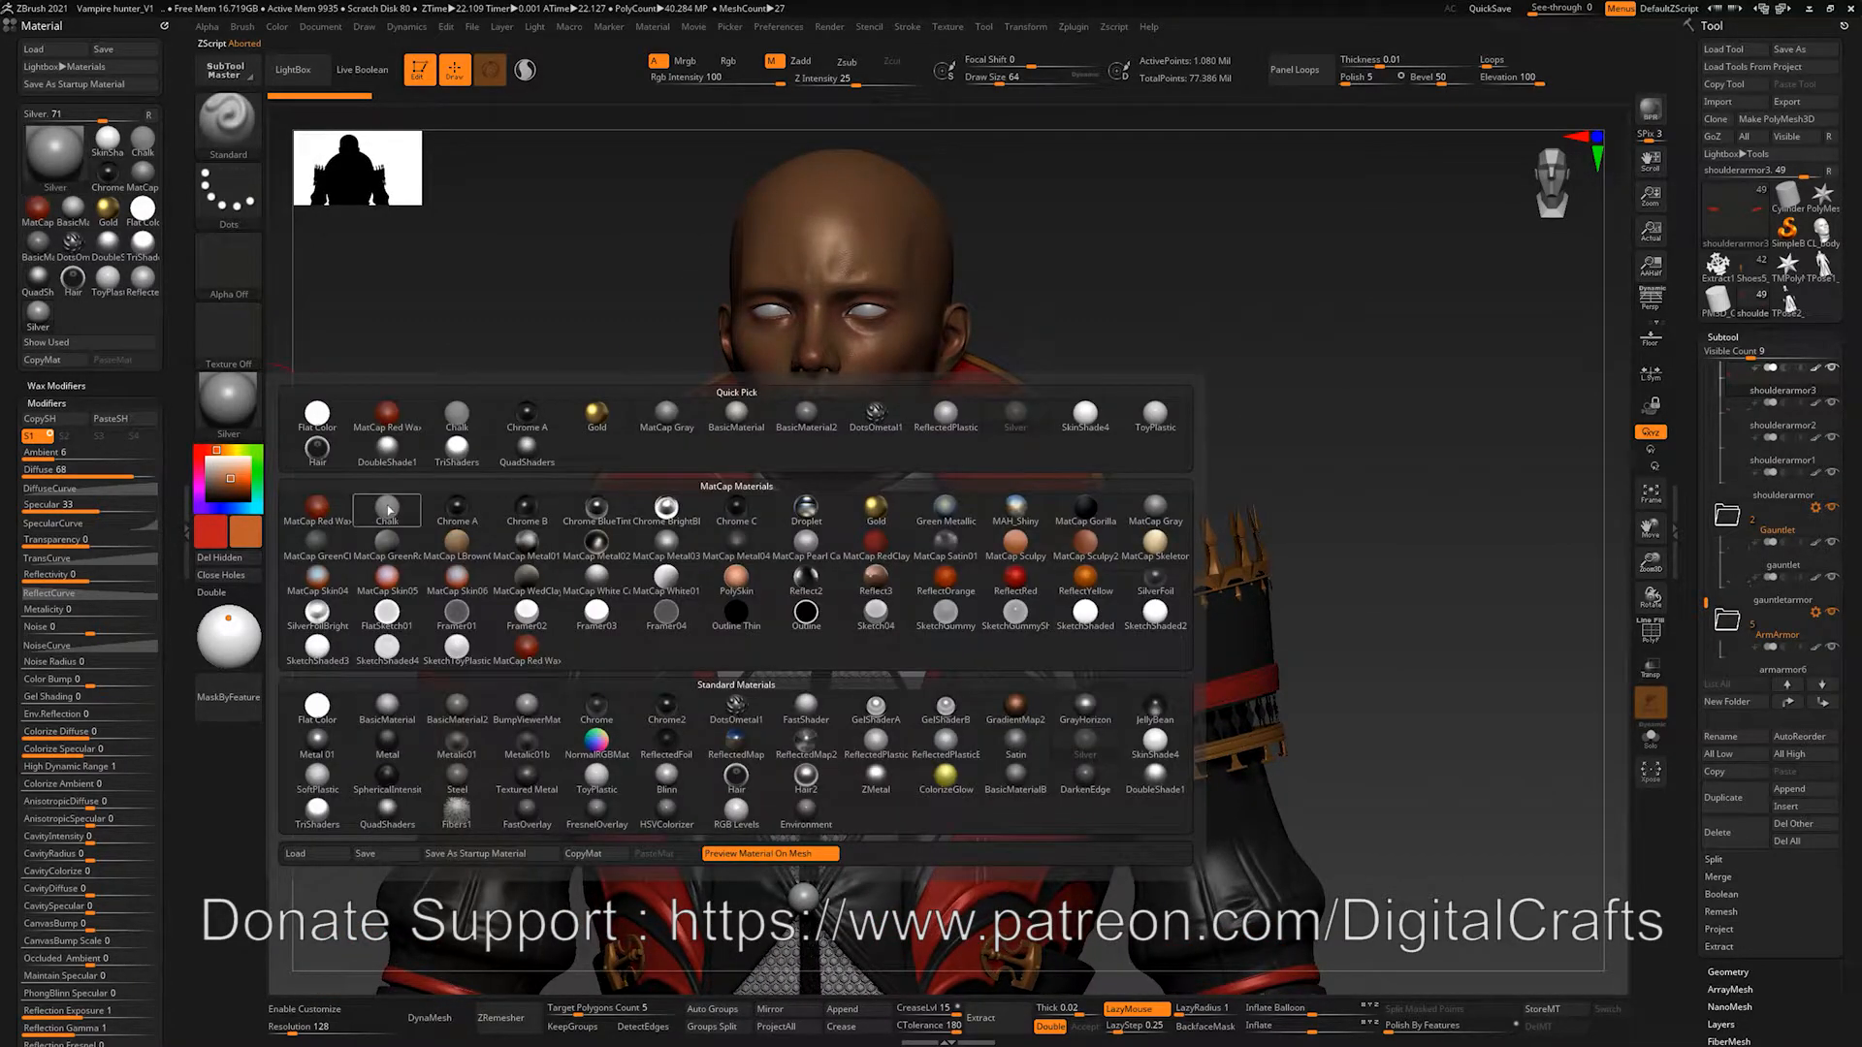
{"action": "left_click", "coordinate": [822, 620]}
{"action": "left_click_drag", "start_coordinate": [1318, 433], "coordinate": [1242, 341]}
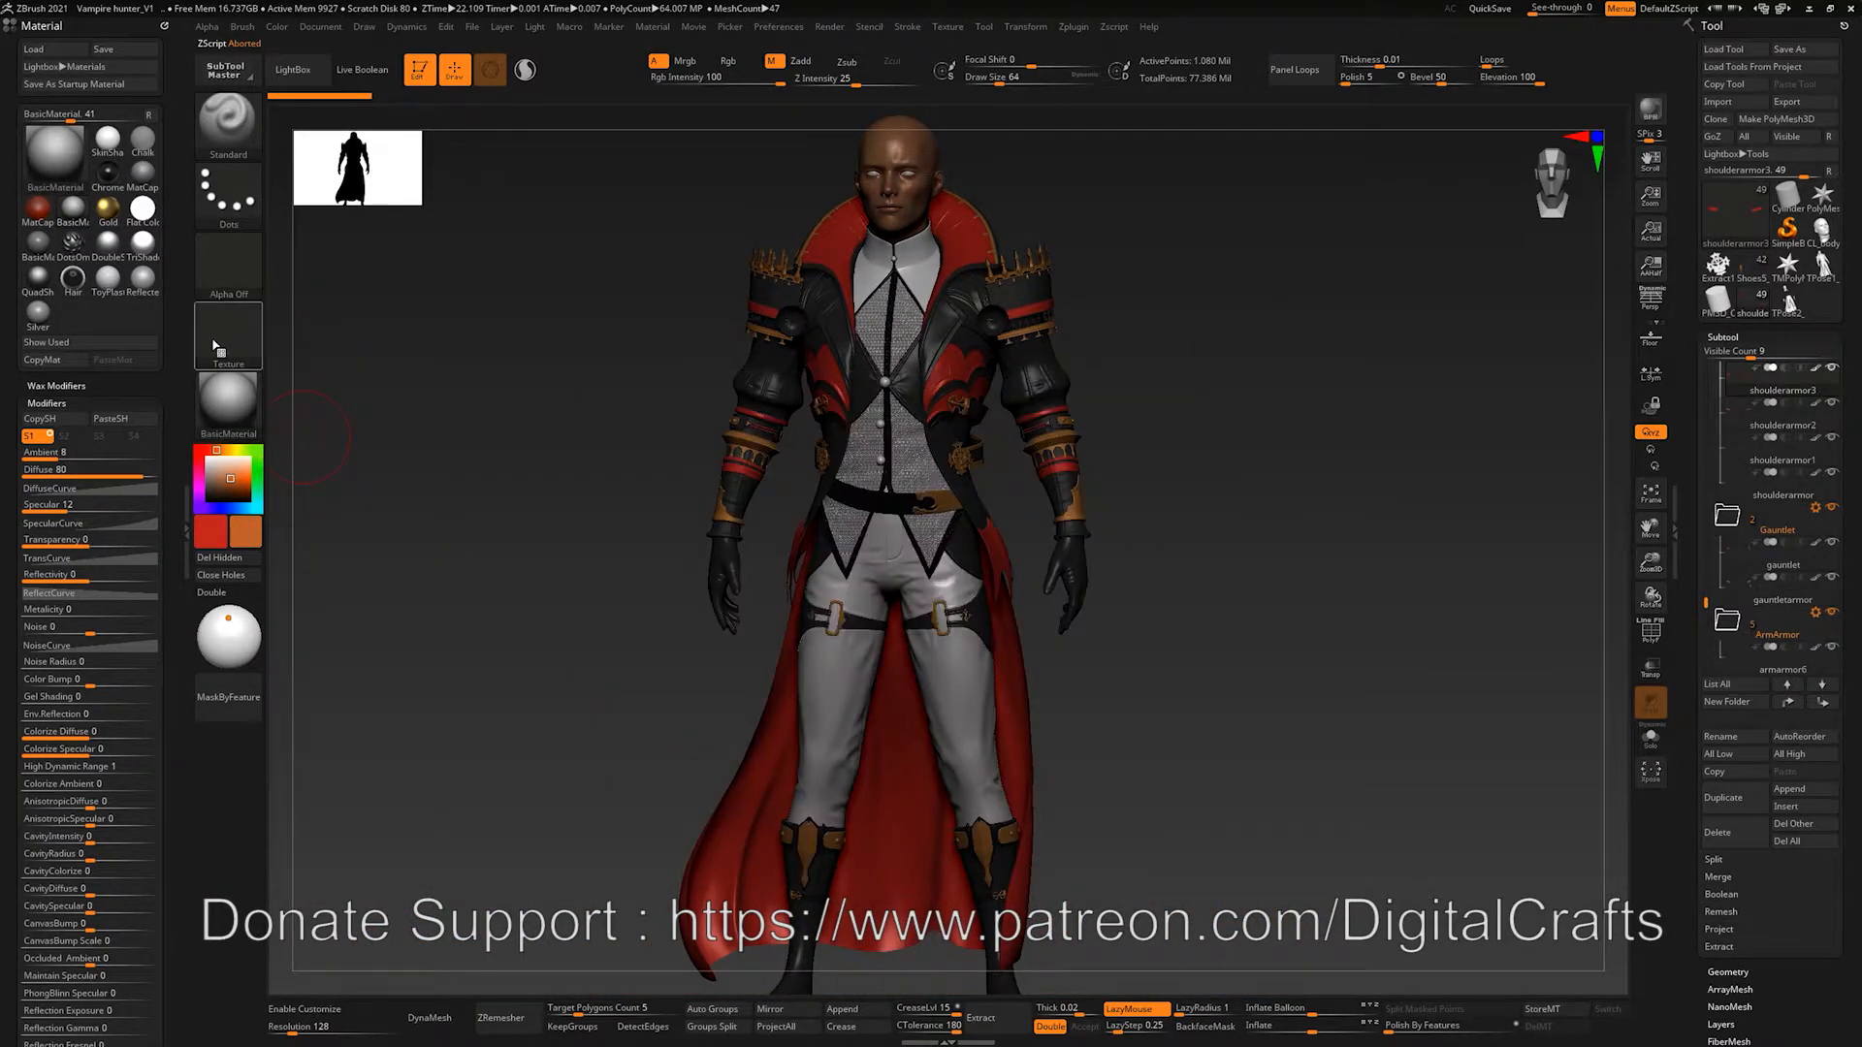
Step: Try Gold as the current material and inspect it on the shoulder and arm armor
{"action": "left_click", "coordinate": [228, 397]}
{"action": "left_click", "coordinate": [596, 411]}
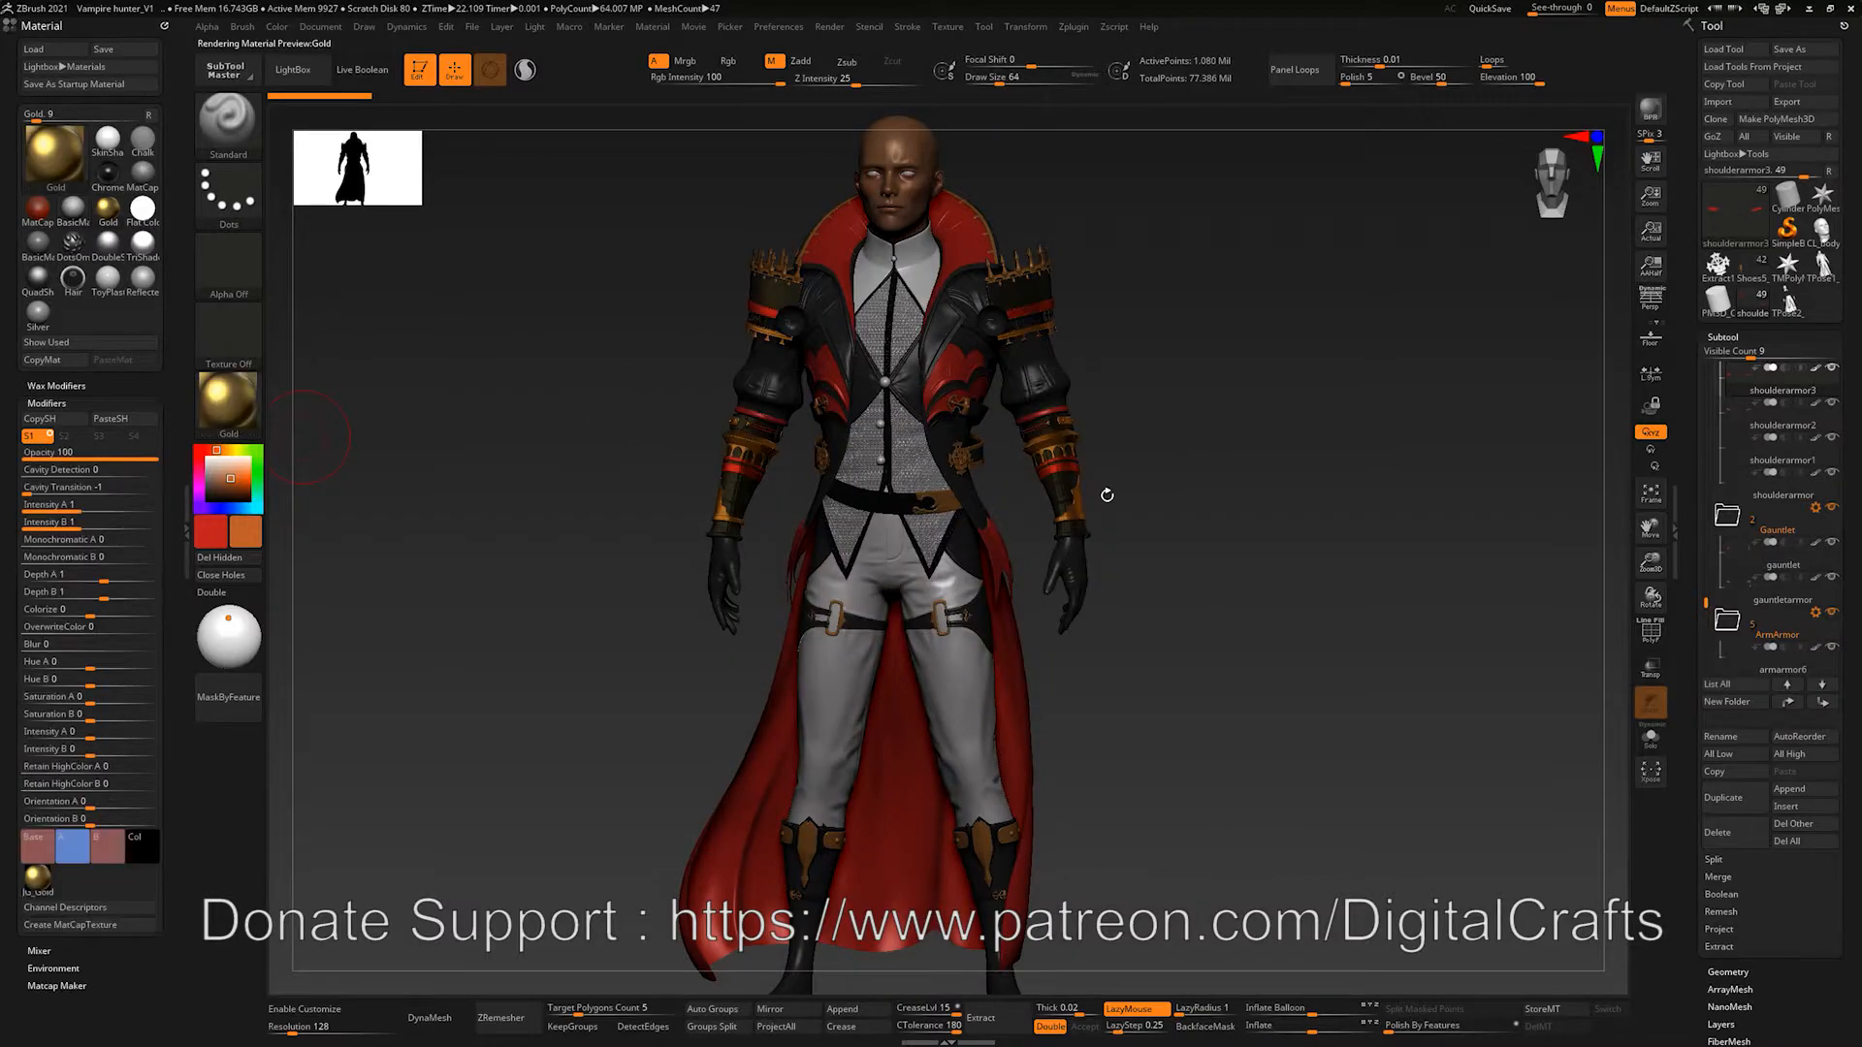
{"action": "left_click_drag", "start_coordinate": [1218, 453], "coordinate": [1125, 506], "text": "alt"}
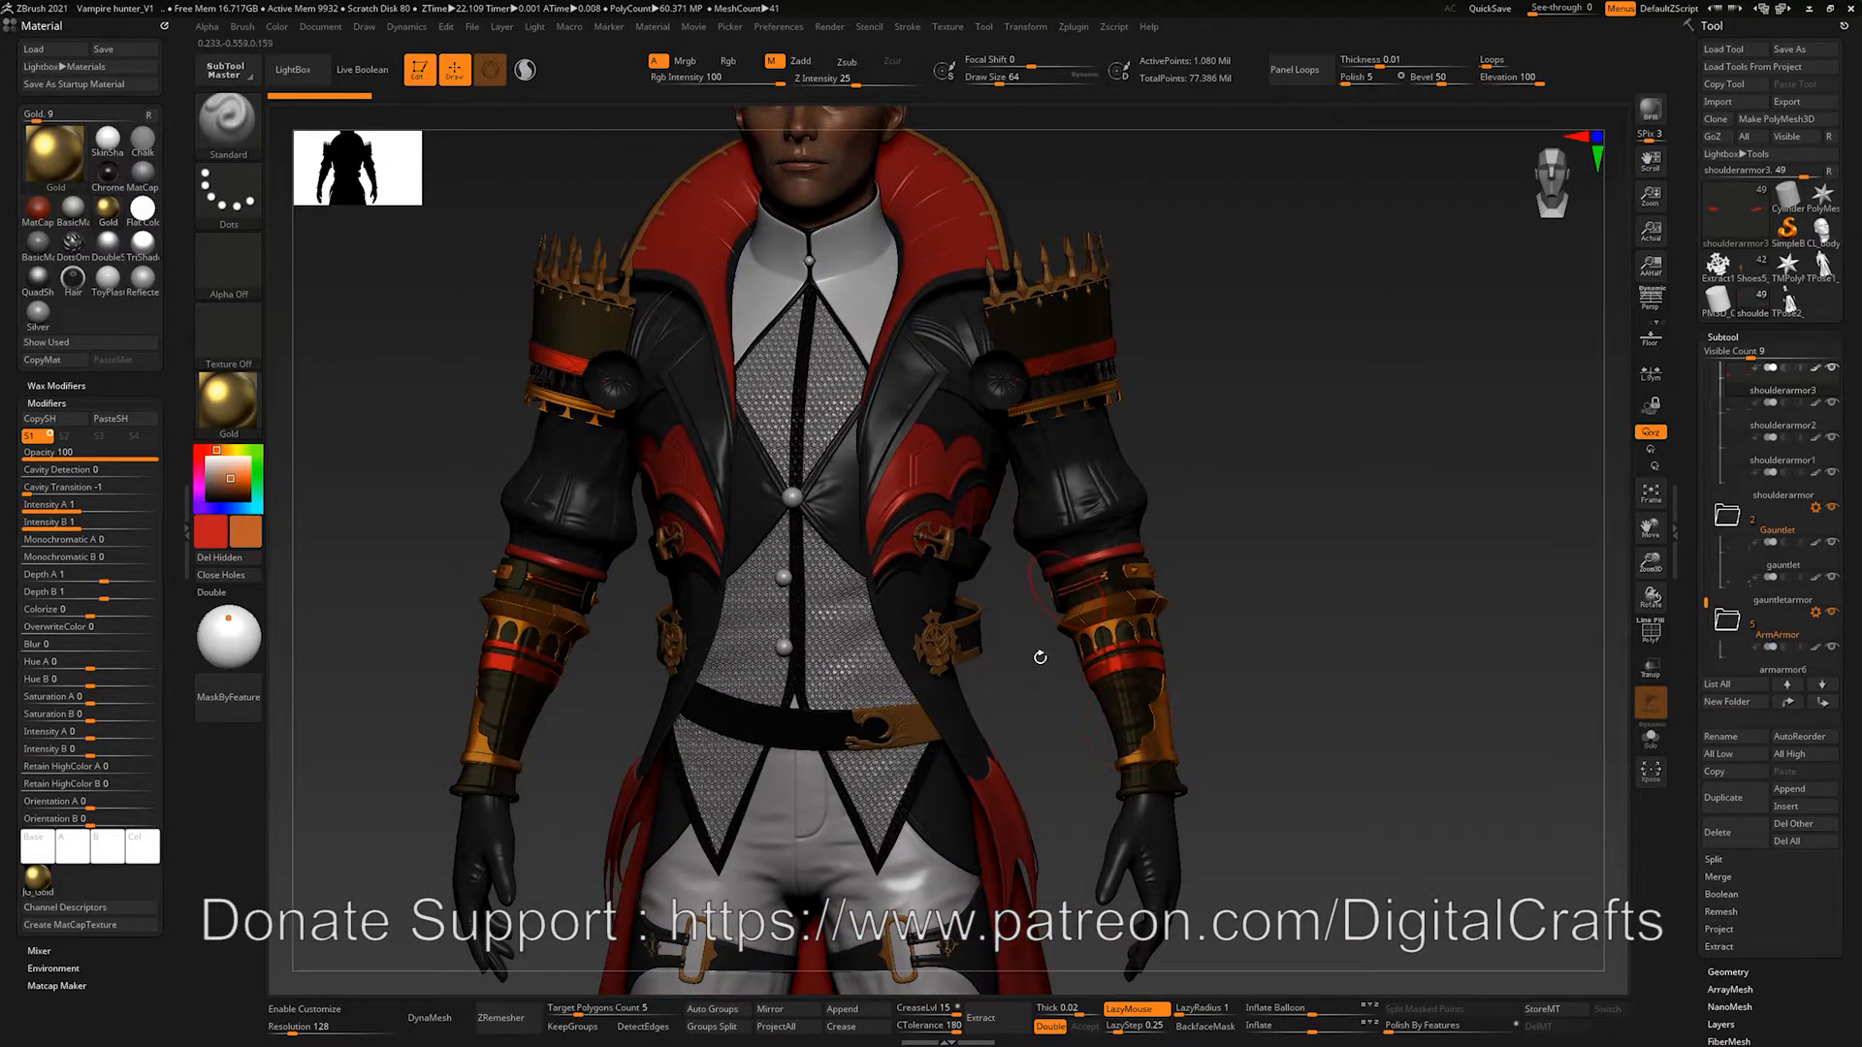
{"action": "left_click_drag", "start_coordinate": [1218, 609], "coordinate": [1195, 469], "text": "alt"}
Step: Choose the SkinShade4 material and fill the head subtool with it
{"action": "left_click", "coordinate": [233, 395]}
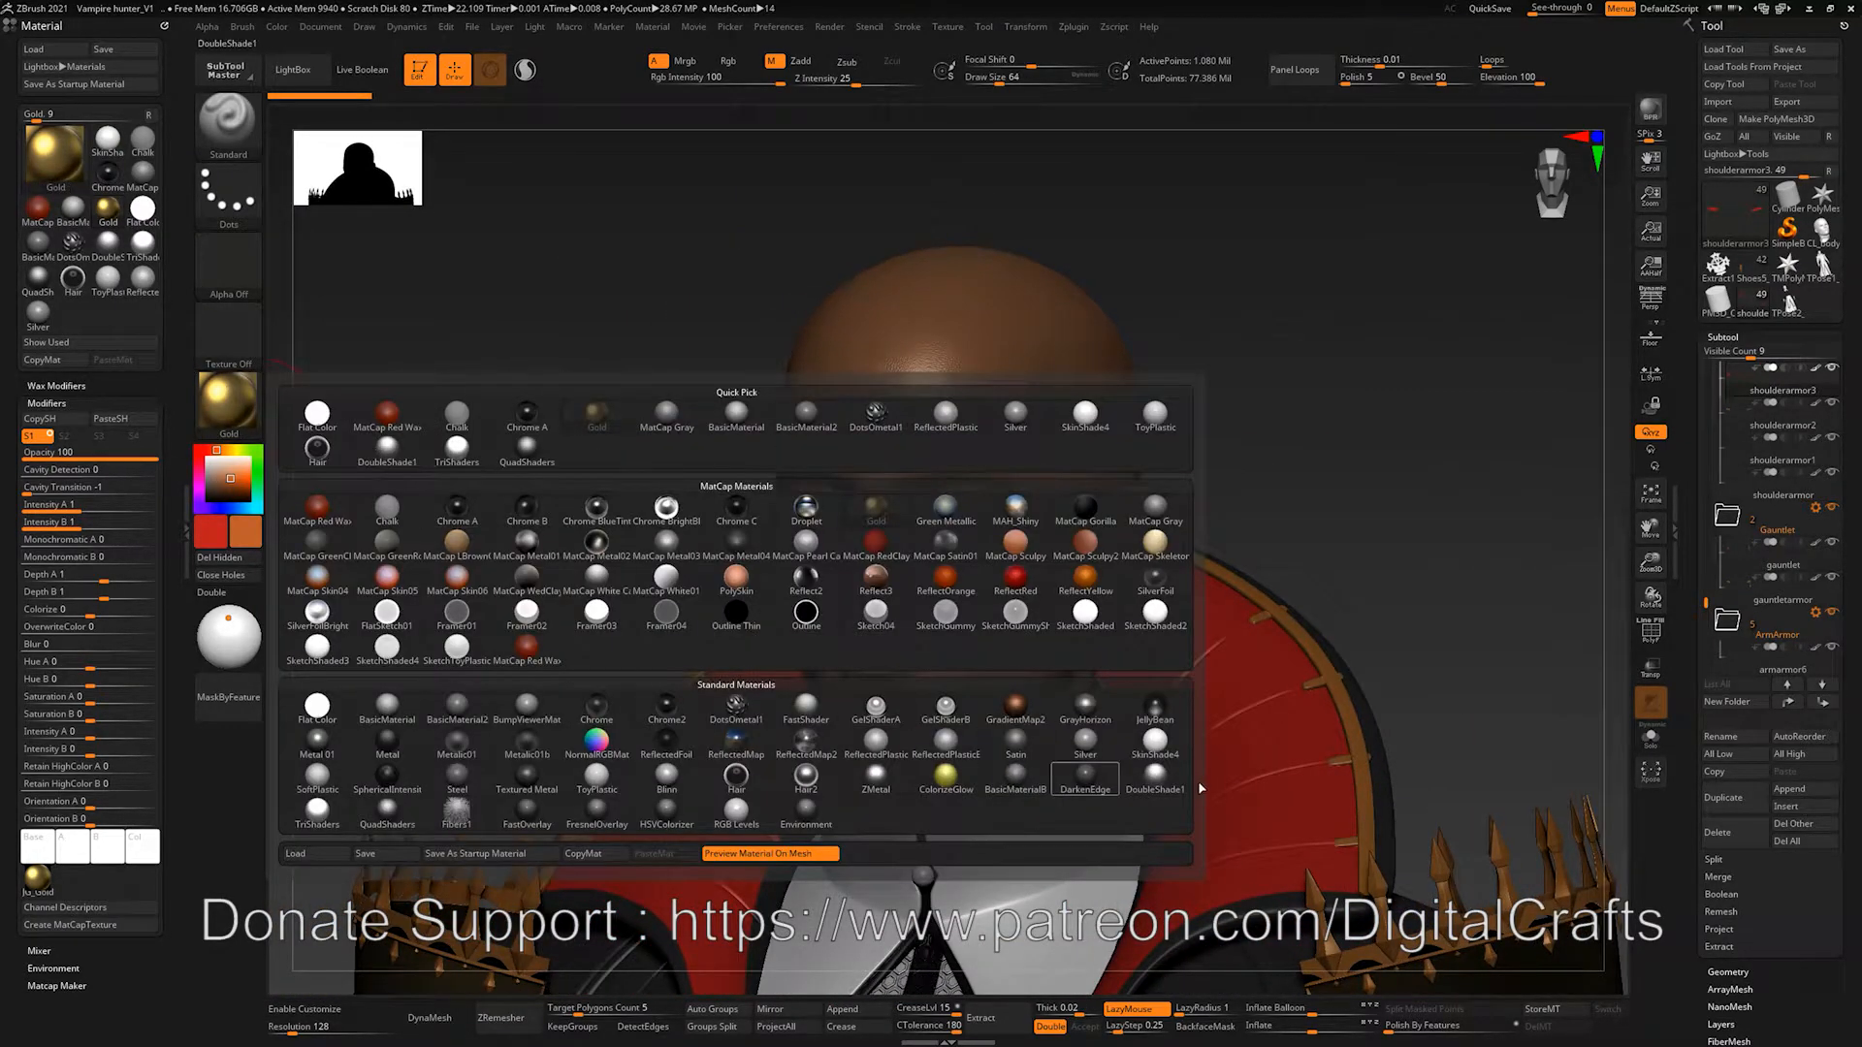
{"action": "left_click", "coordinate": [229, 400]}
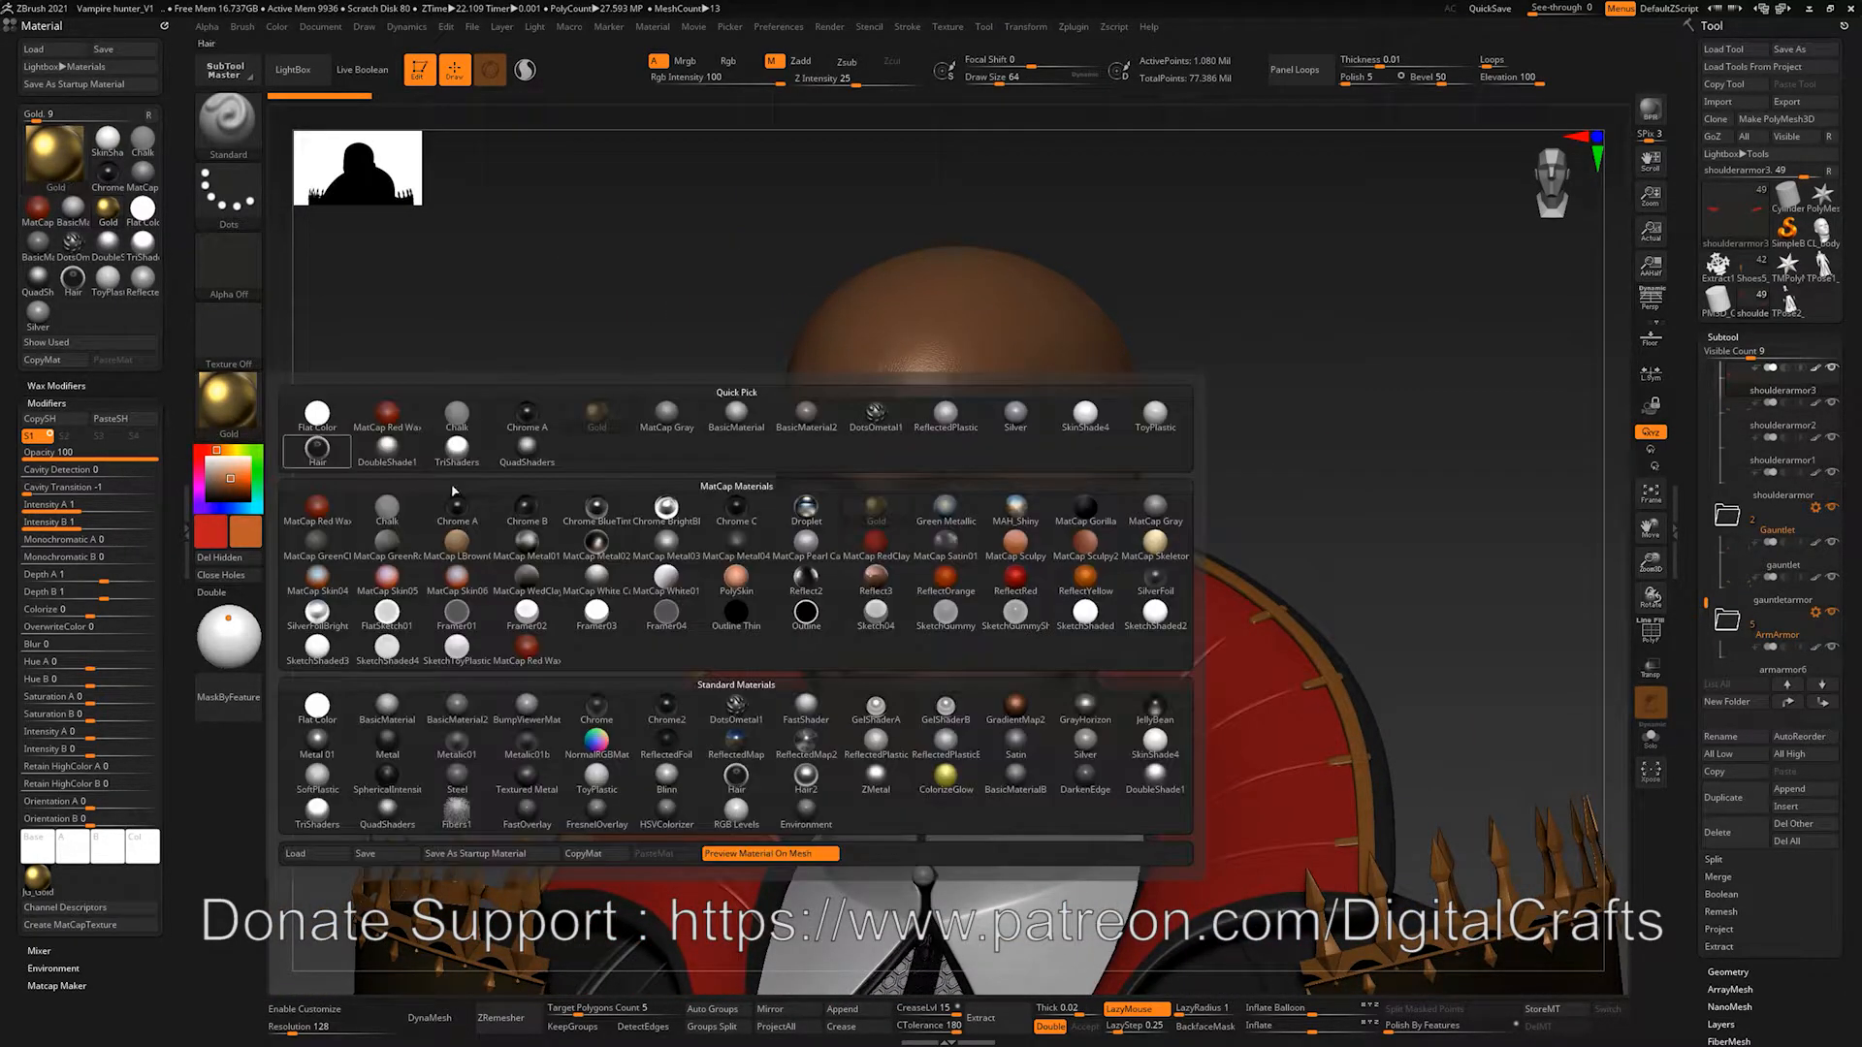
{"action": "left_click", "coordinate": [1154, 756]}
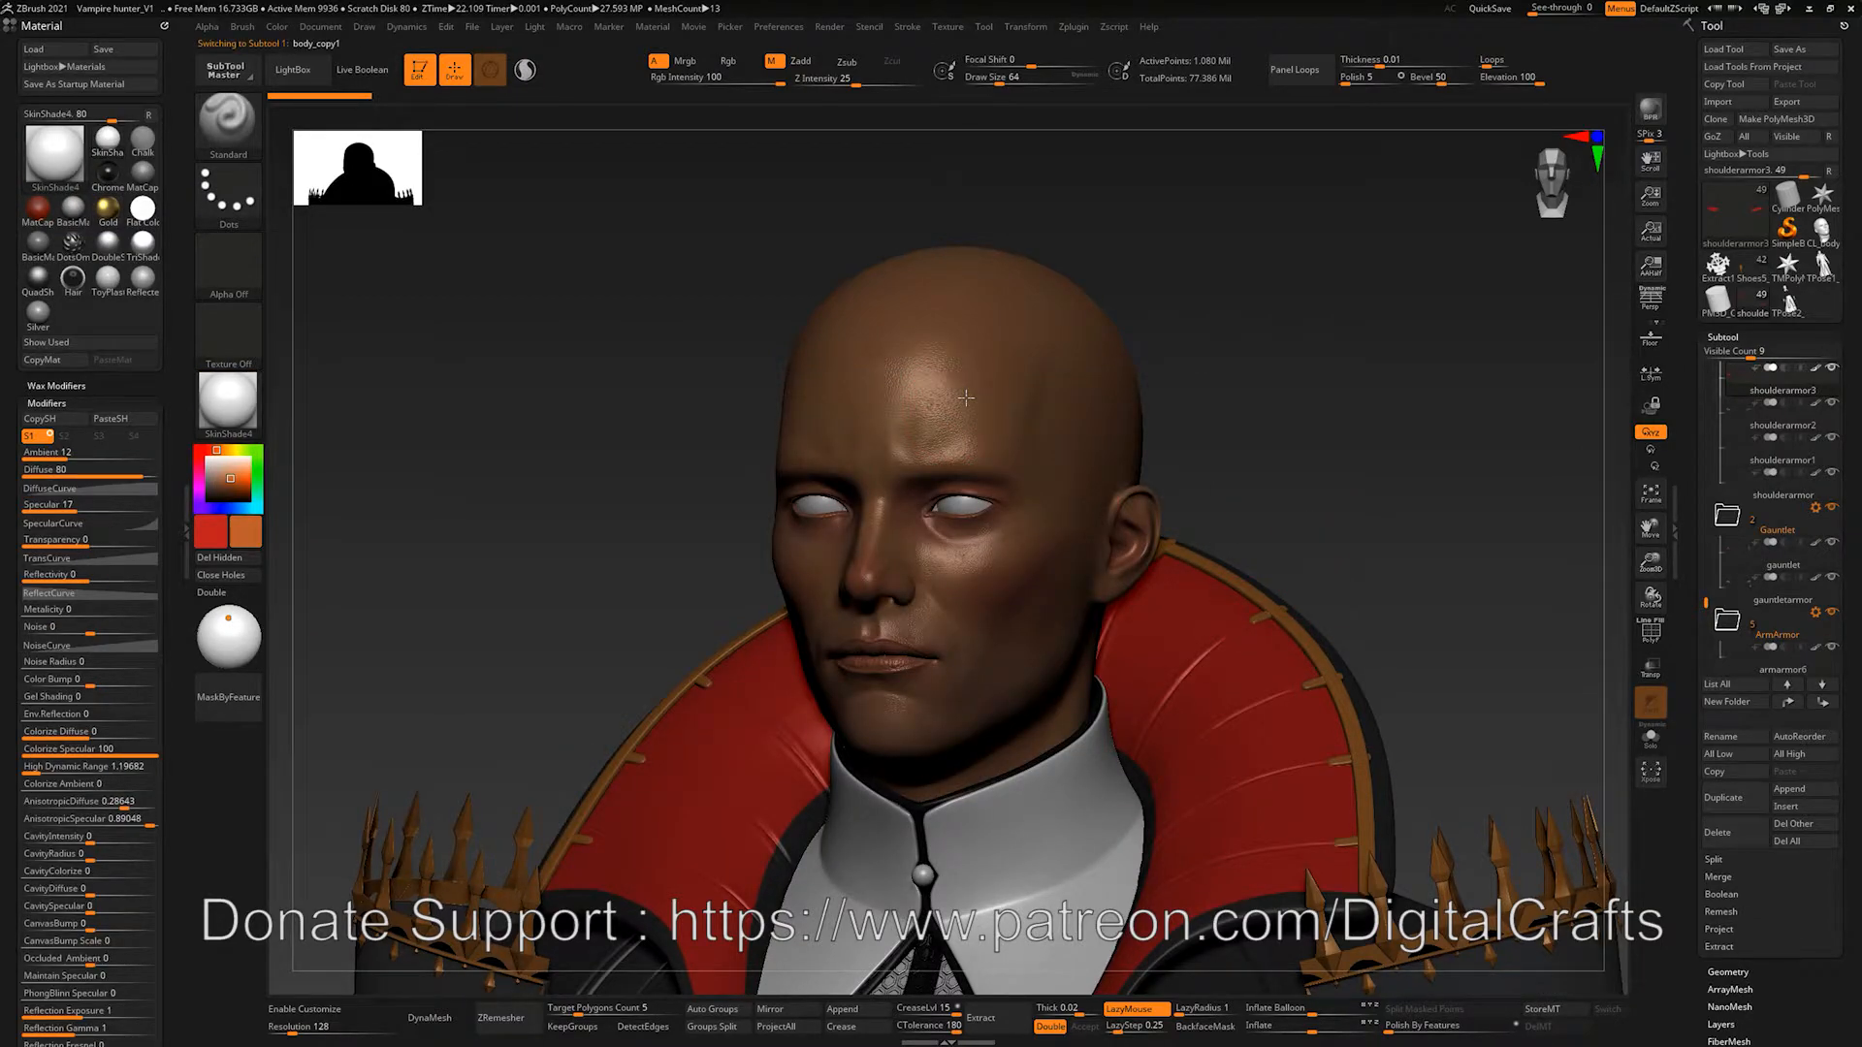
{"action": "left_click", "coordinate": [277, 26]}
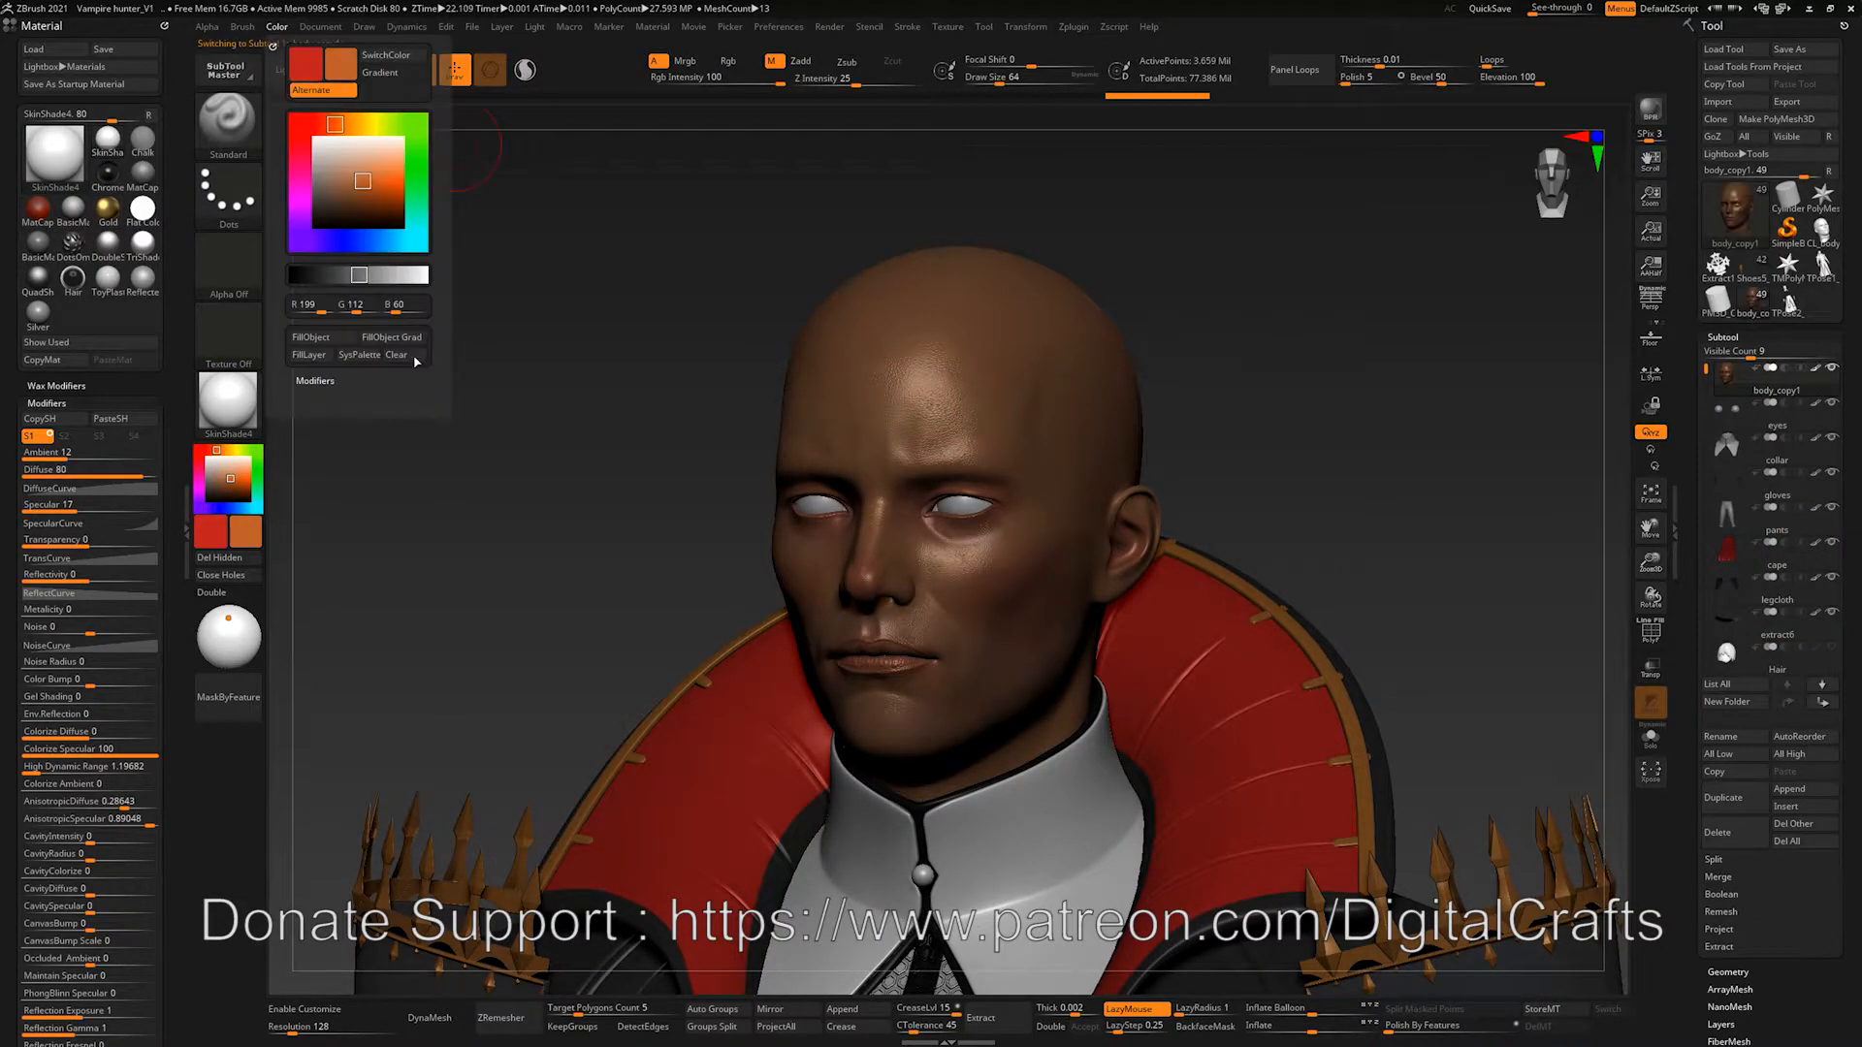
{"action": "left_click", "coordinate": [303, 343]}
{"action": "left_click_drag", "start_coordinate": [491, 374], "coordinate": [503, 365], "text": "shift"}
{"action": "left_click_drag", "start_coordinate": [1263, 353], "coordinate": [1212, 386], "text": "alt"}
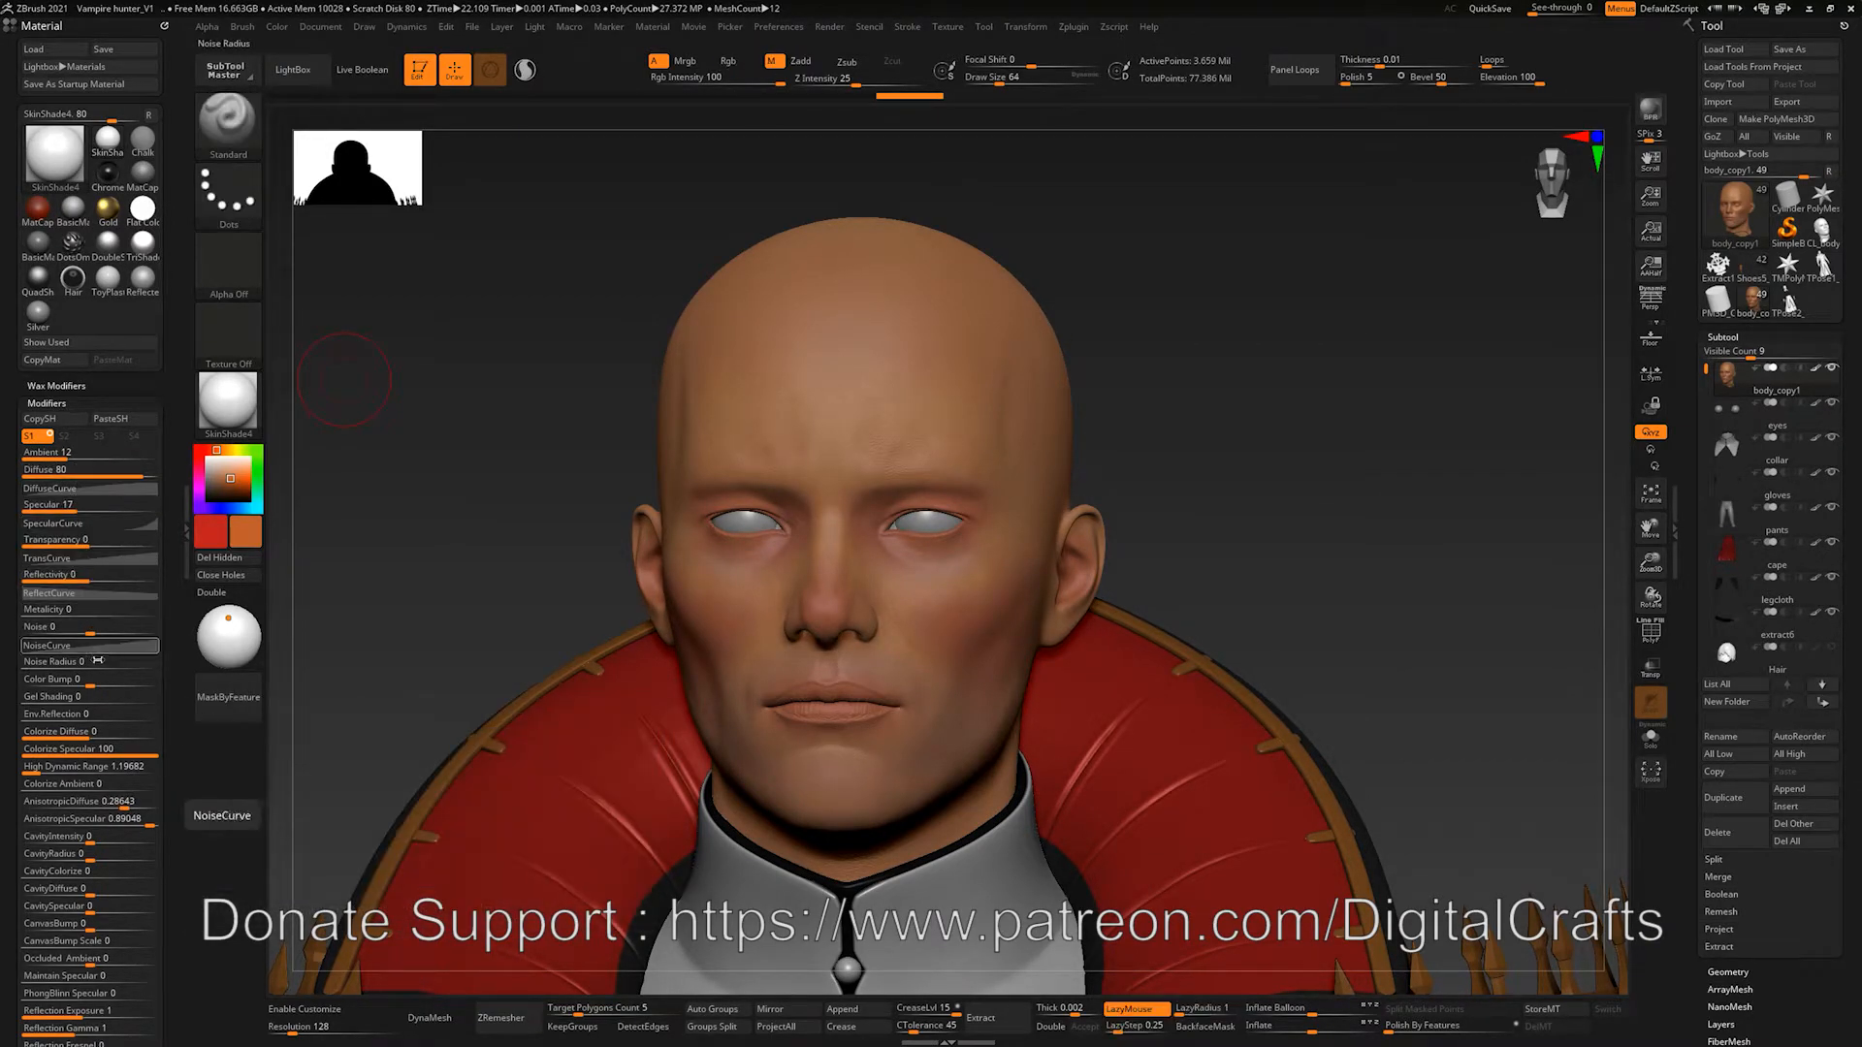
Step: Display the help description of the Noise Curve material modifier
{"action": "key", "text": "ctrl"}
{"action": "key", "text": "ctrl"}
{"action": "key", "text": "ctrl"}
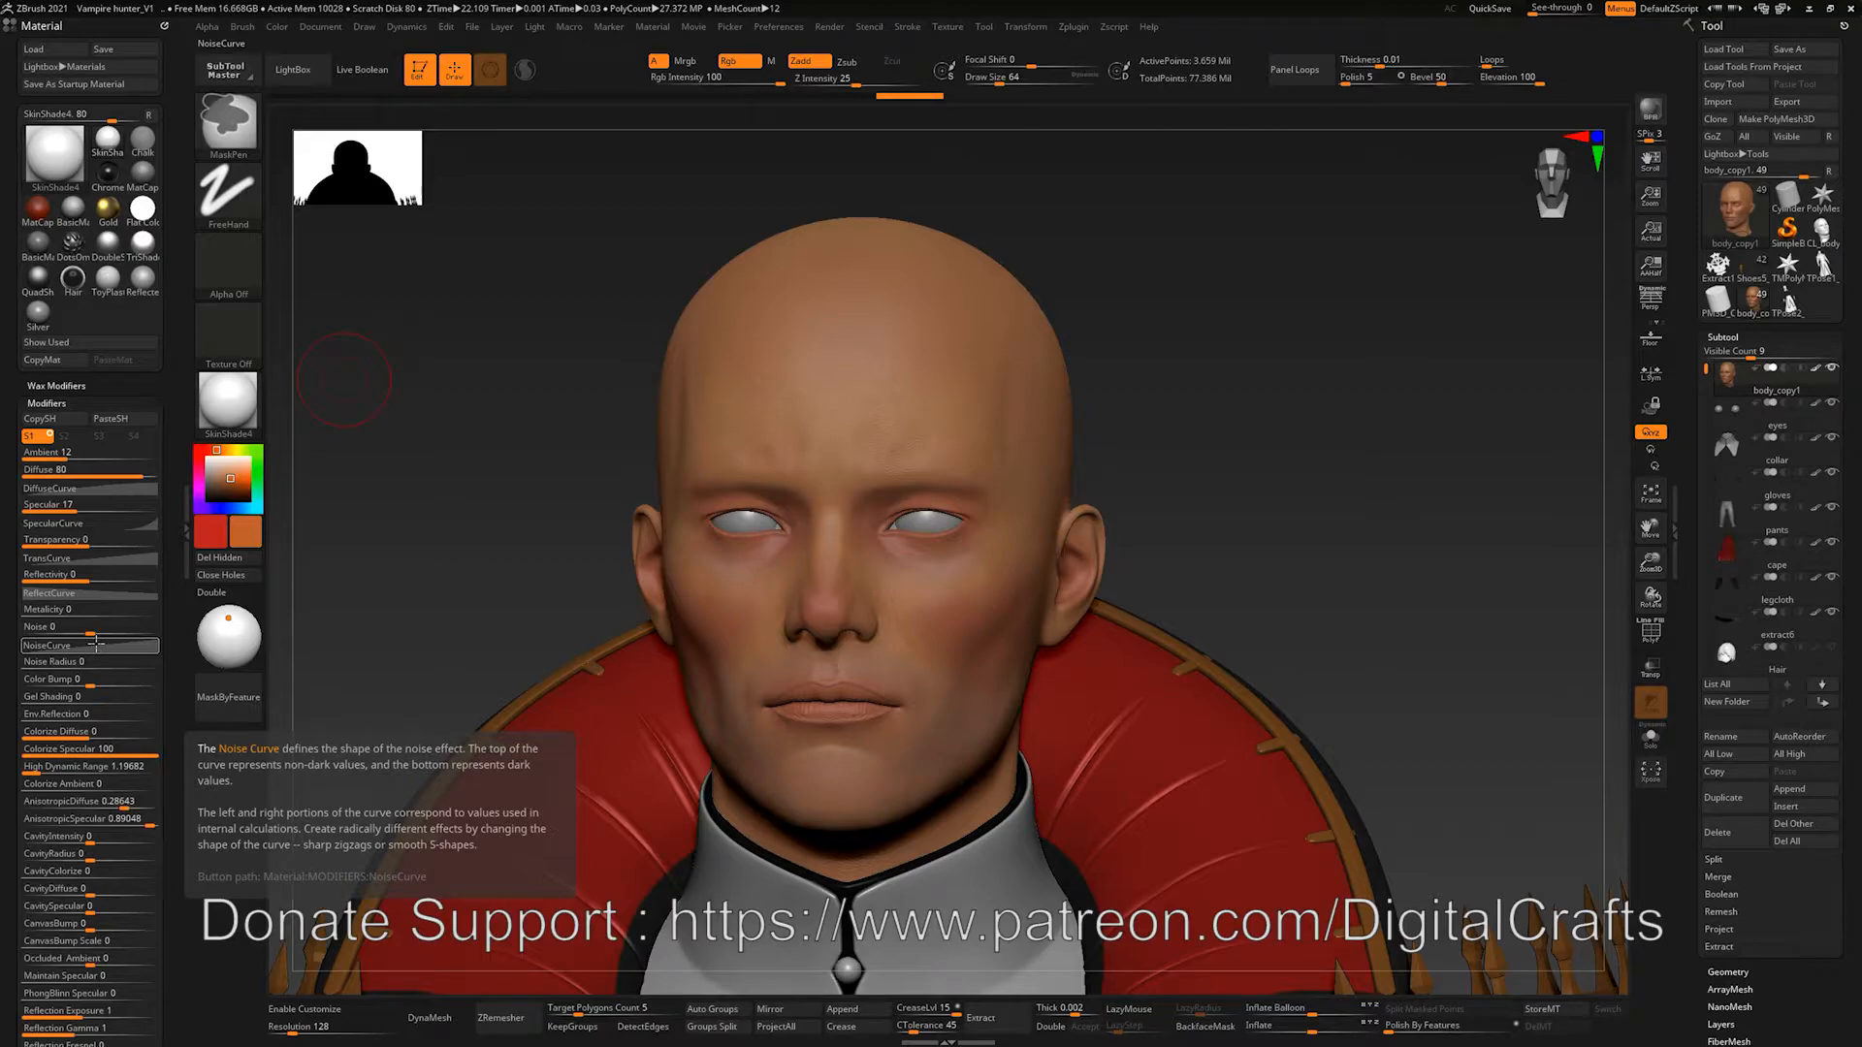
Step: Adjust the SkinShade4 material's reflectivity and specular slightly, inspect the head, and collapse its modifiers
{"action": "left_click_drag", "start_coordinate": [68, 575], "coordinate": [70, 575]}
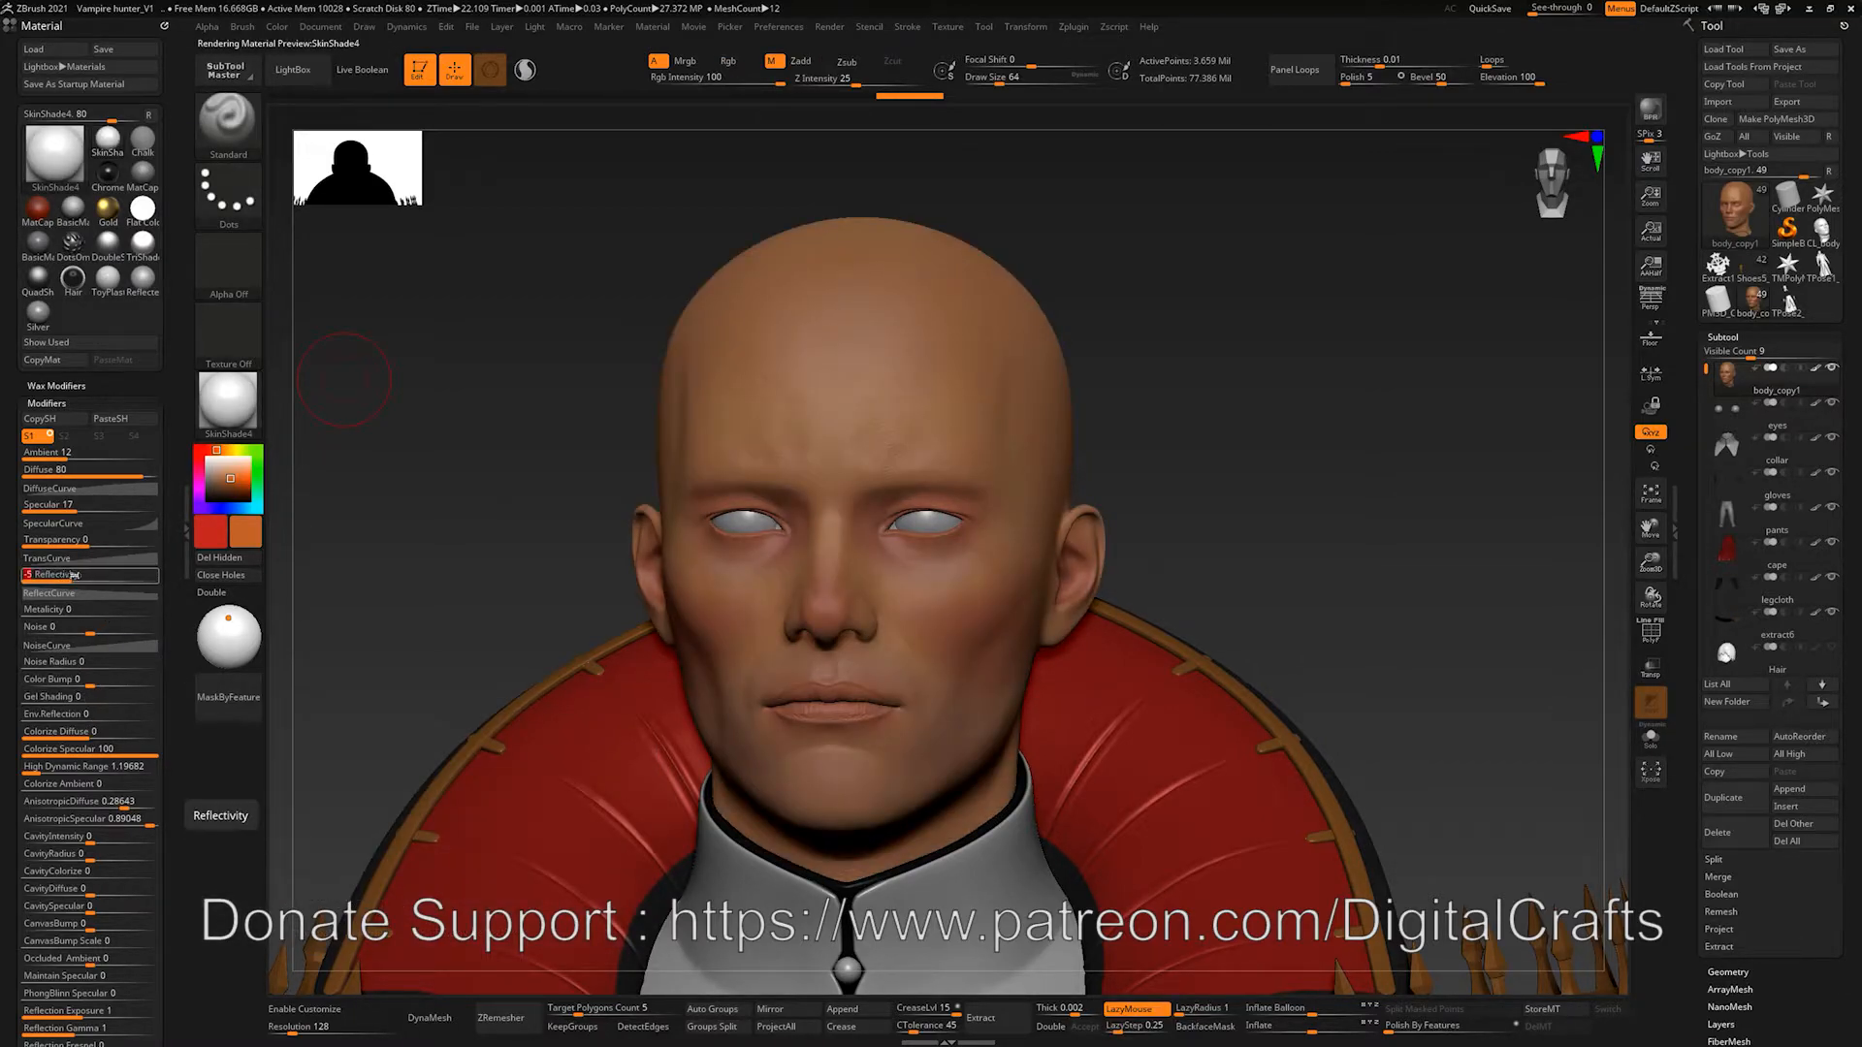
{"action": "left_click_drag", "start_coordinate": [80, 505], "coordinate": [78, 507]}
{"action": "mouse_move", "coordinate": [474, 503]}
{"action": "left_mouse_down"}
{"action": "mouse_move", "coordinate": [395, 445]}
{"action": "mouse_move", "coordinate": [505, 574]}
{"action": "mouse_move", "coordinate": [507, 532]}
{"action": "mouse_move", "coordinate": [486, 598]}
{"action": "mouse_move", "coordinate": [504, 603]}
{"action": "left_mouse_up"}
{"action": "left_click", "coordinate": [63, 404]}
Step: Set the SkinShade4 material's wax strength to 29 and view the face close up
{"action": "left_click_drag", "start_coordinate": [438, 491], "coordinate": [298, 460], "text": "alt"}
{"action": "left_click", "coordinate": [47, 387]}
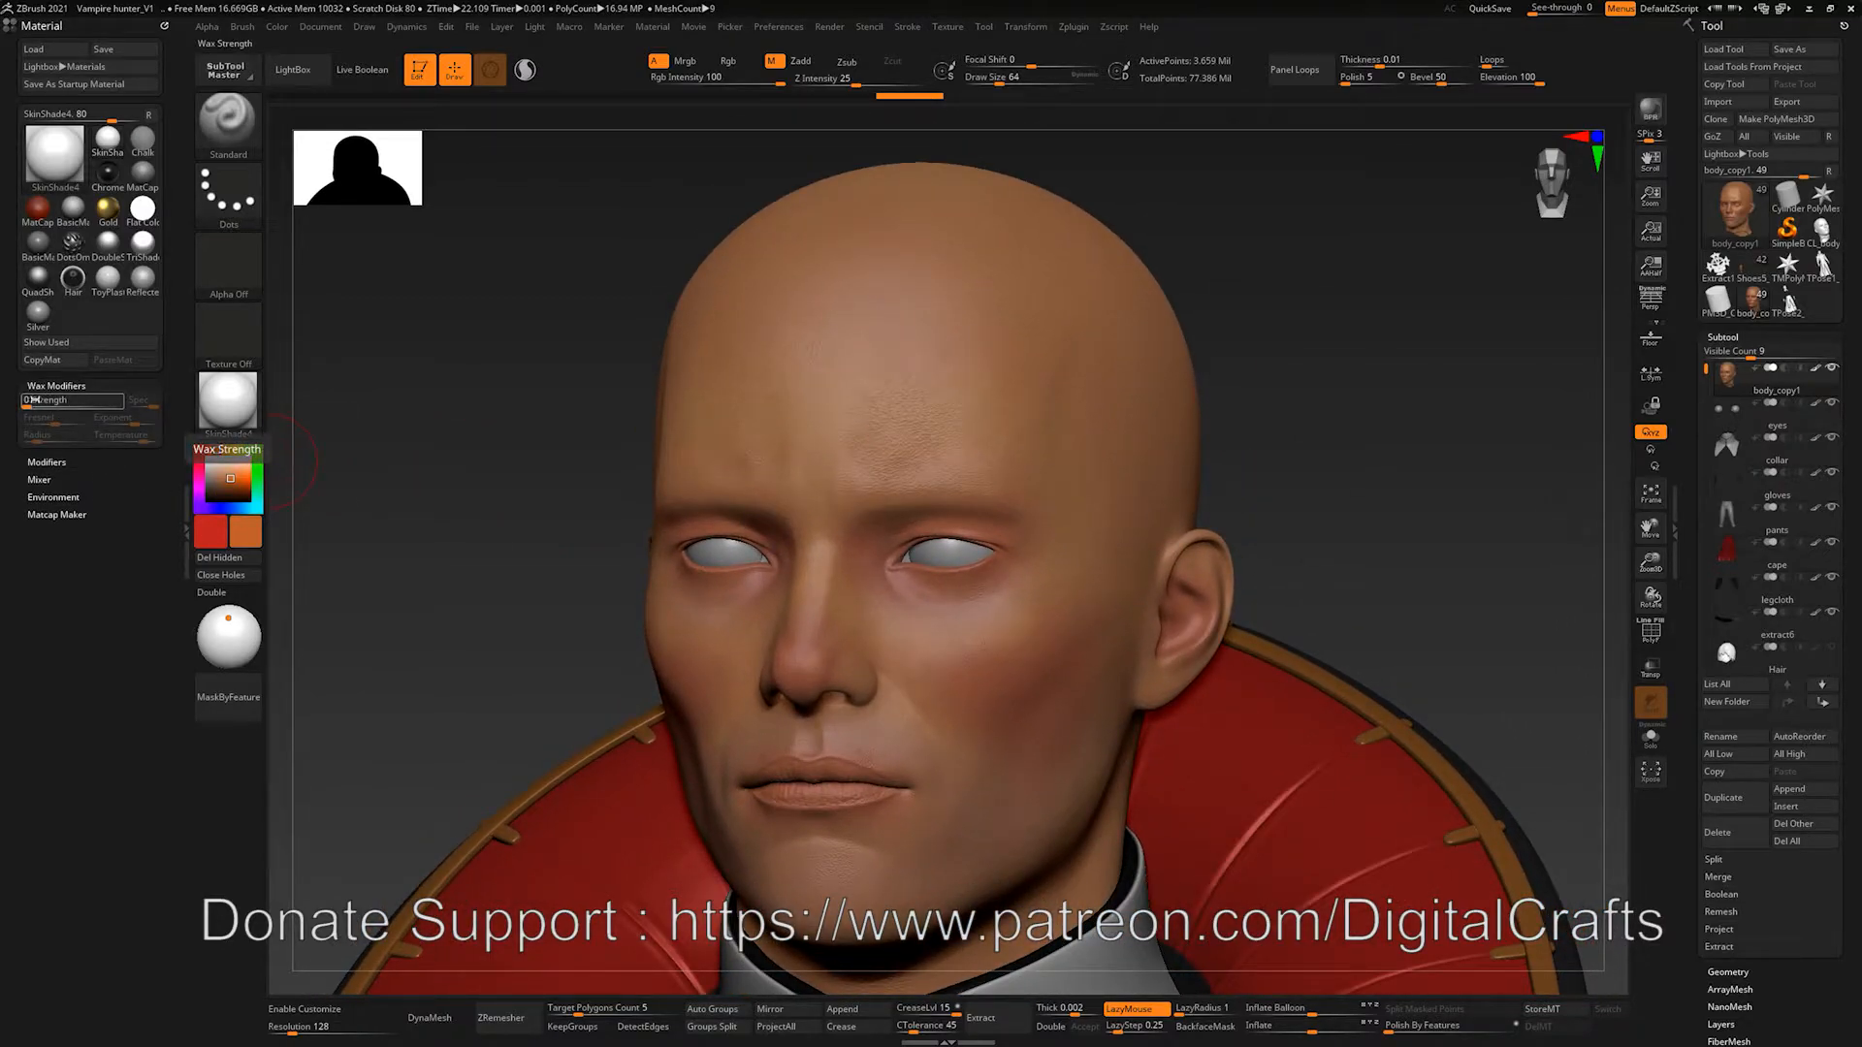
{"action": "left_click_drag", "start_coordinate": [28, 401], "coordinate": [54, 402]}
{"action": "left_click_drag", "start_coordinate": [345, 408], "coordinate": [650, 525], "text": "alt"}
Step: Turn off the head subtool's polypaint and set the current color to white
{"action": "left_click", "coordinate": [1816, 370]}
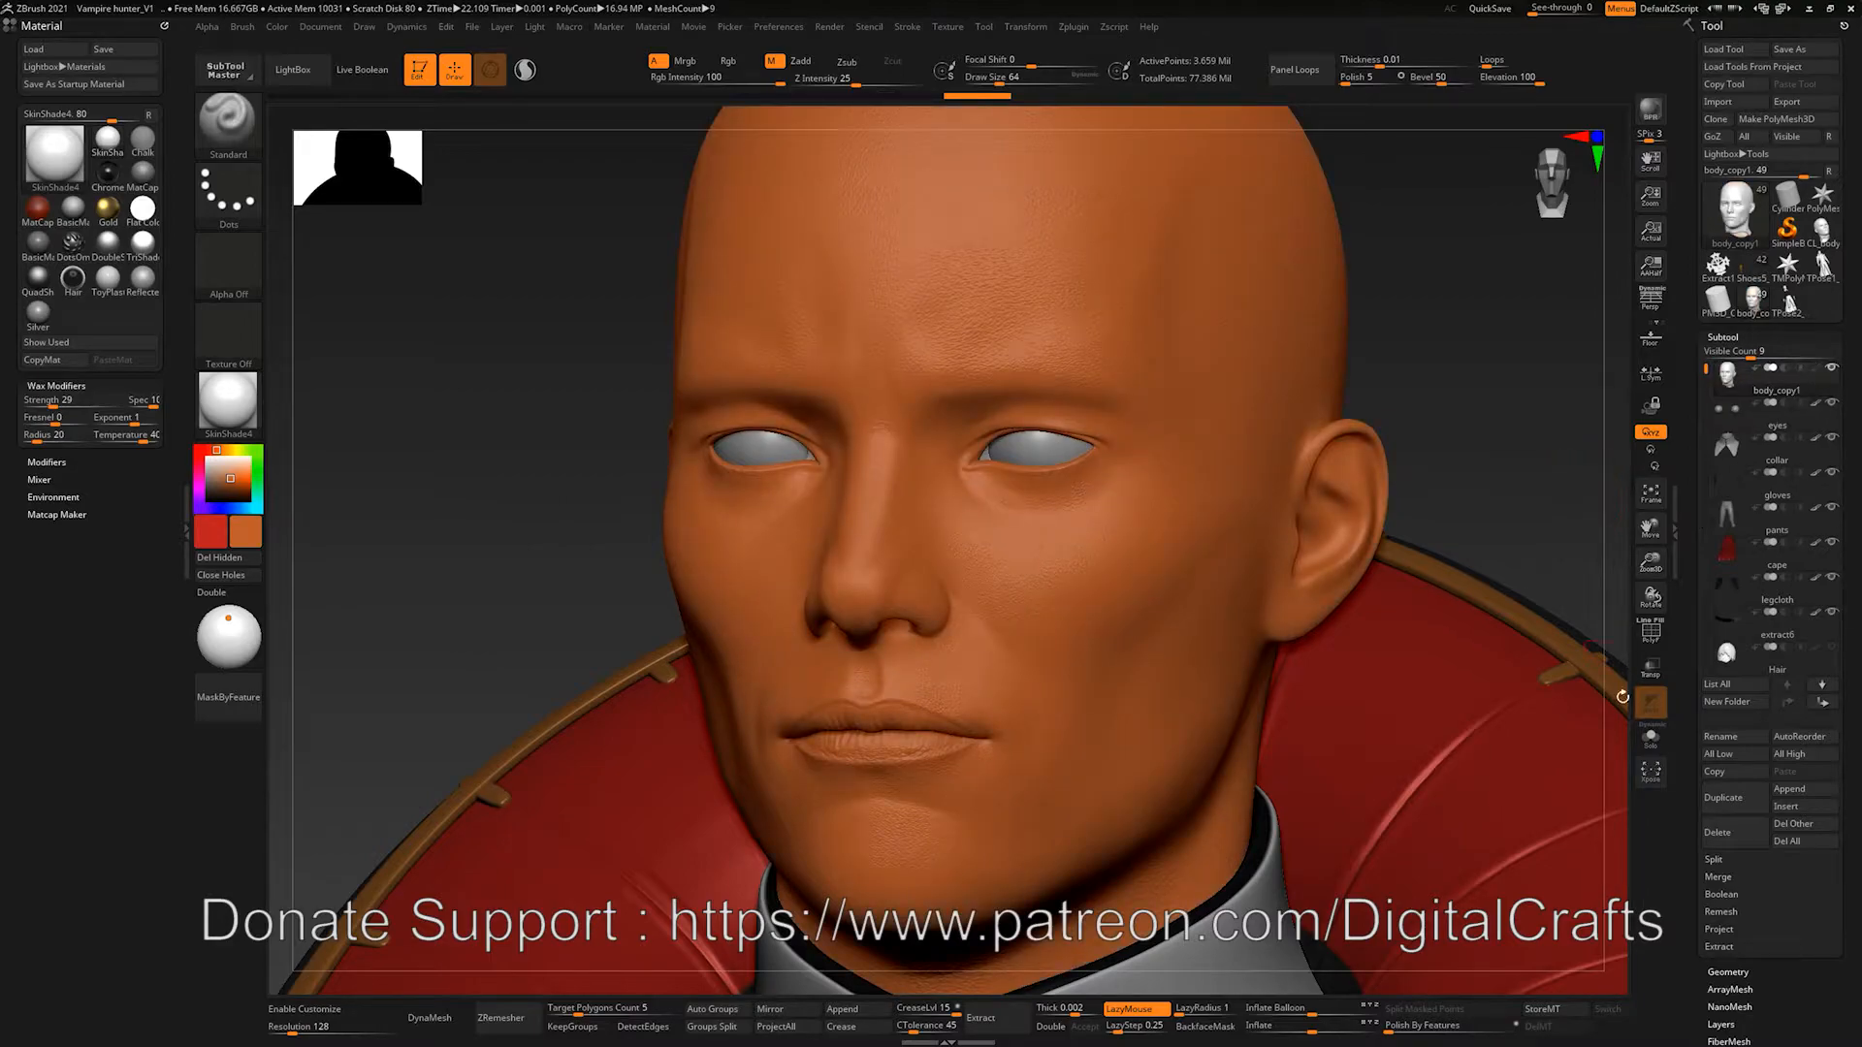
{"action": "left_click_drag", "start_coordinate": [223, 472], "coordinate": [206, 457]}
{"action": "left_click_drag", "start_coordinate": [518, 530], "coordinate": [479, 521], "text": "shift"}
Step: Raise the wax strength to 93 and inspect the effect on the face and ear
{"action": "left_click_drag", "start_coordinate": [59, 401], "coordinate": [60, 403]}
{"action": "left_click", "coordinate": [91, 402]}
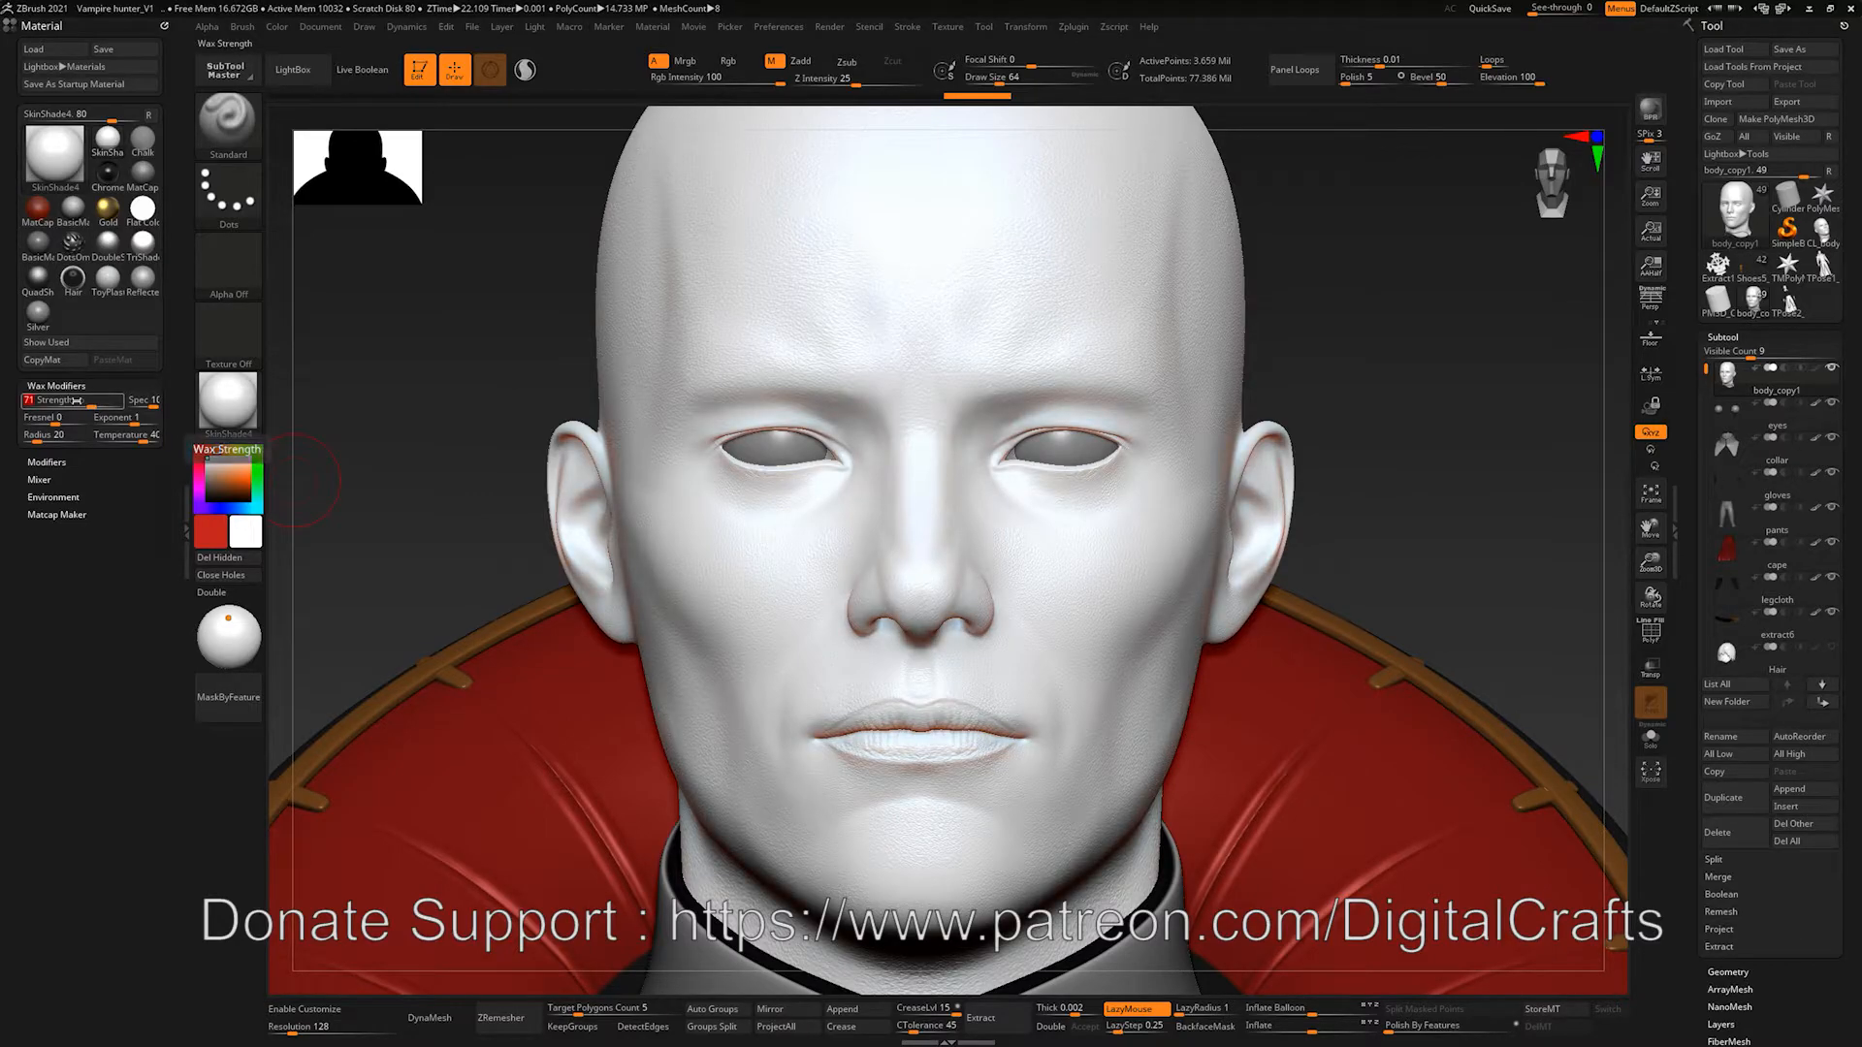
{"action": "left_click", "coordinate": [112, 401]}
{"action": "left_click_drag", "start_coordinate": [448, 461], "coordinate": [384, 478]}
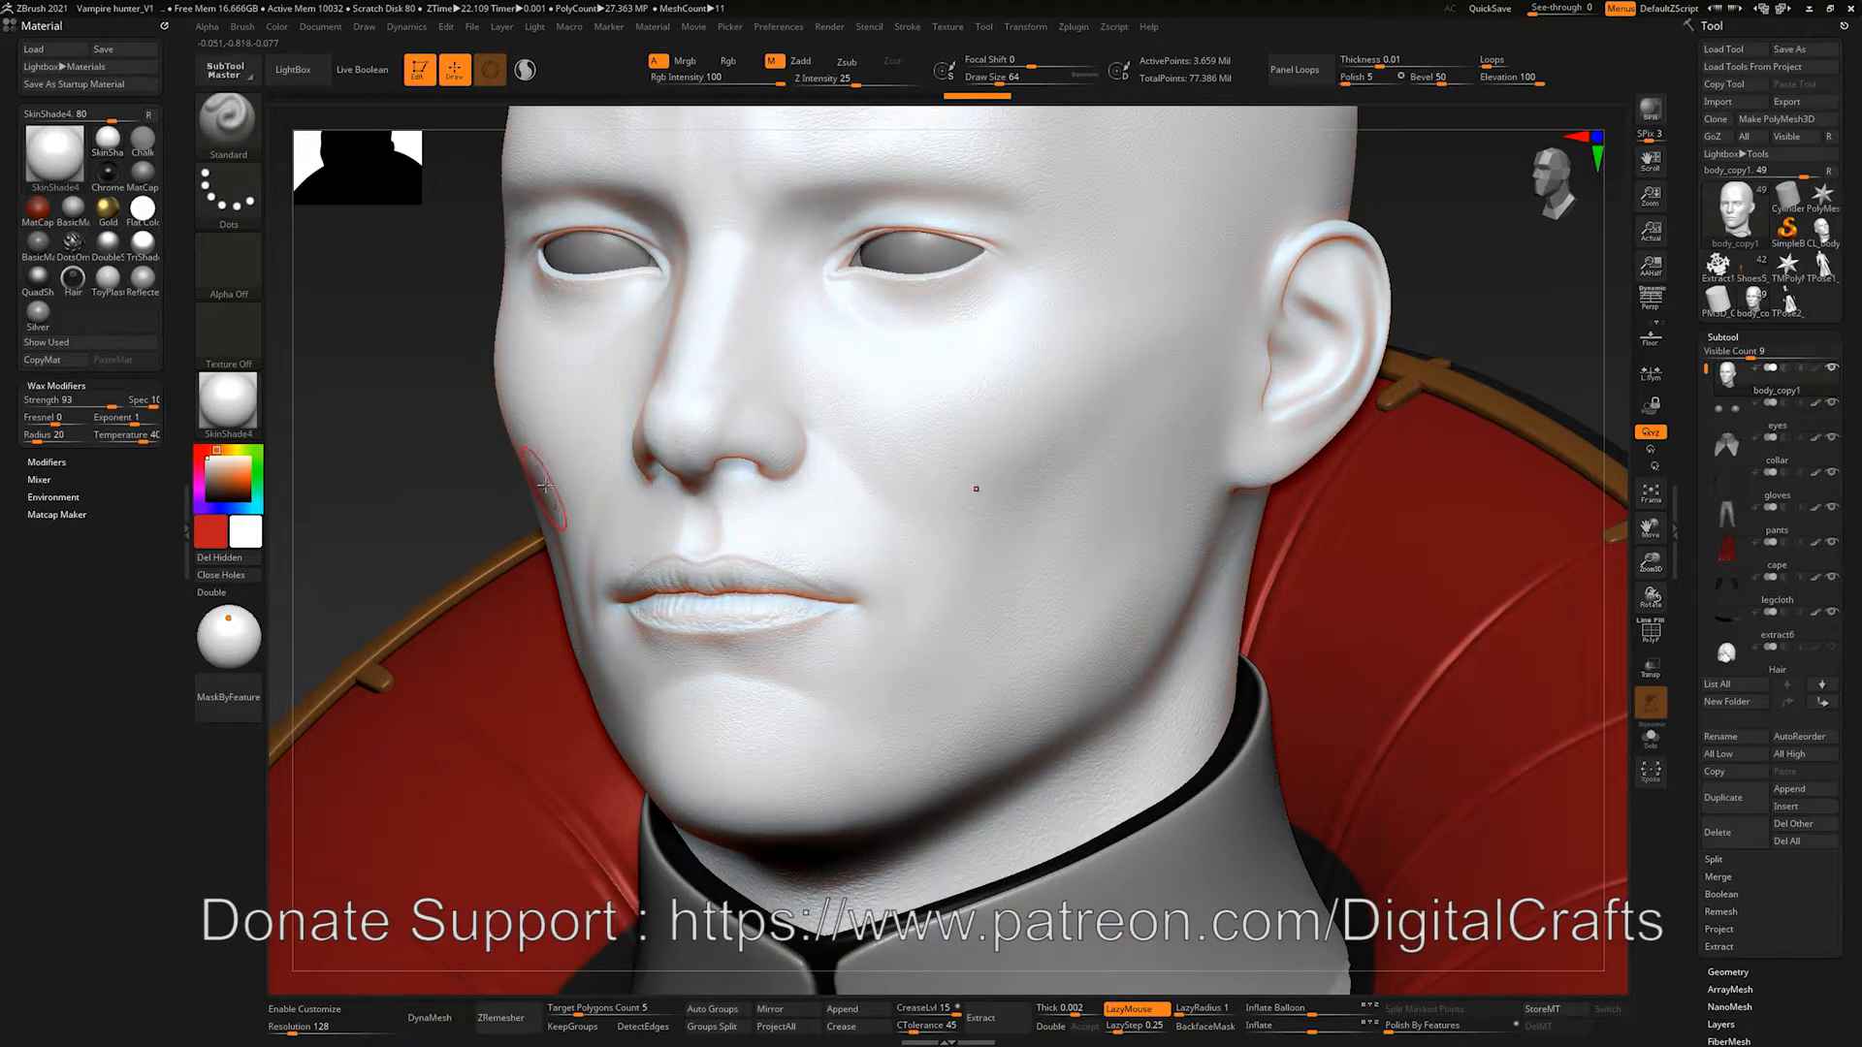
{"action": "left_click_drag", "start_coordinate": [424, 334], "coordinate": [621, 400]}
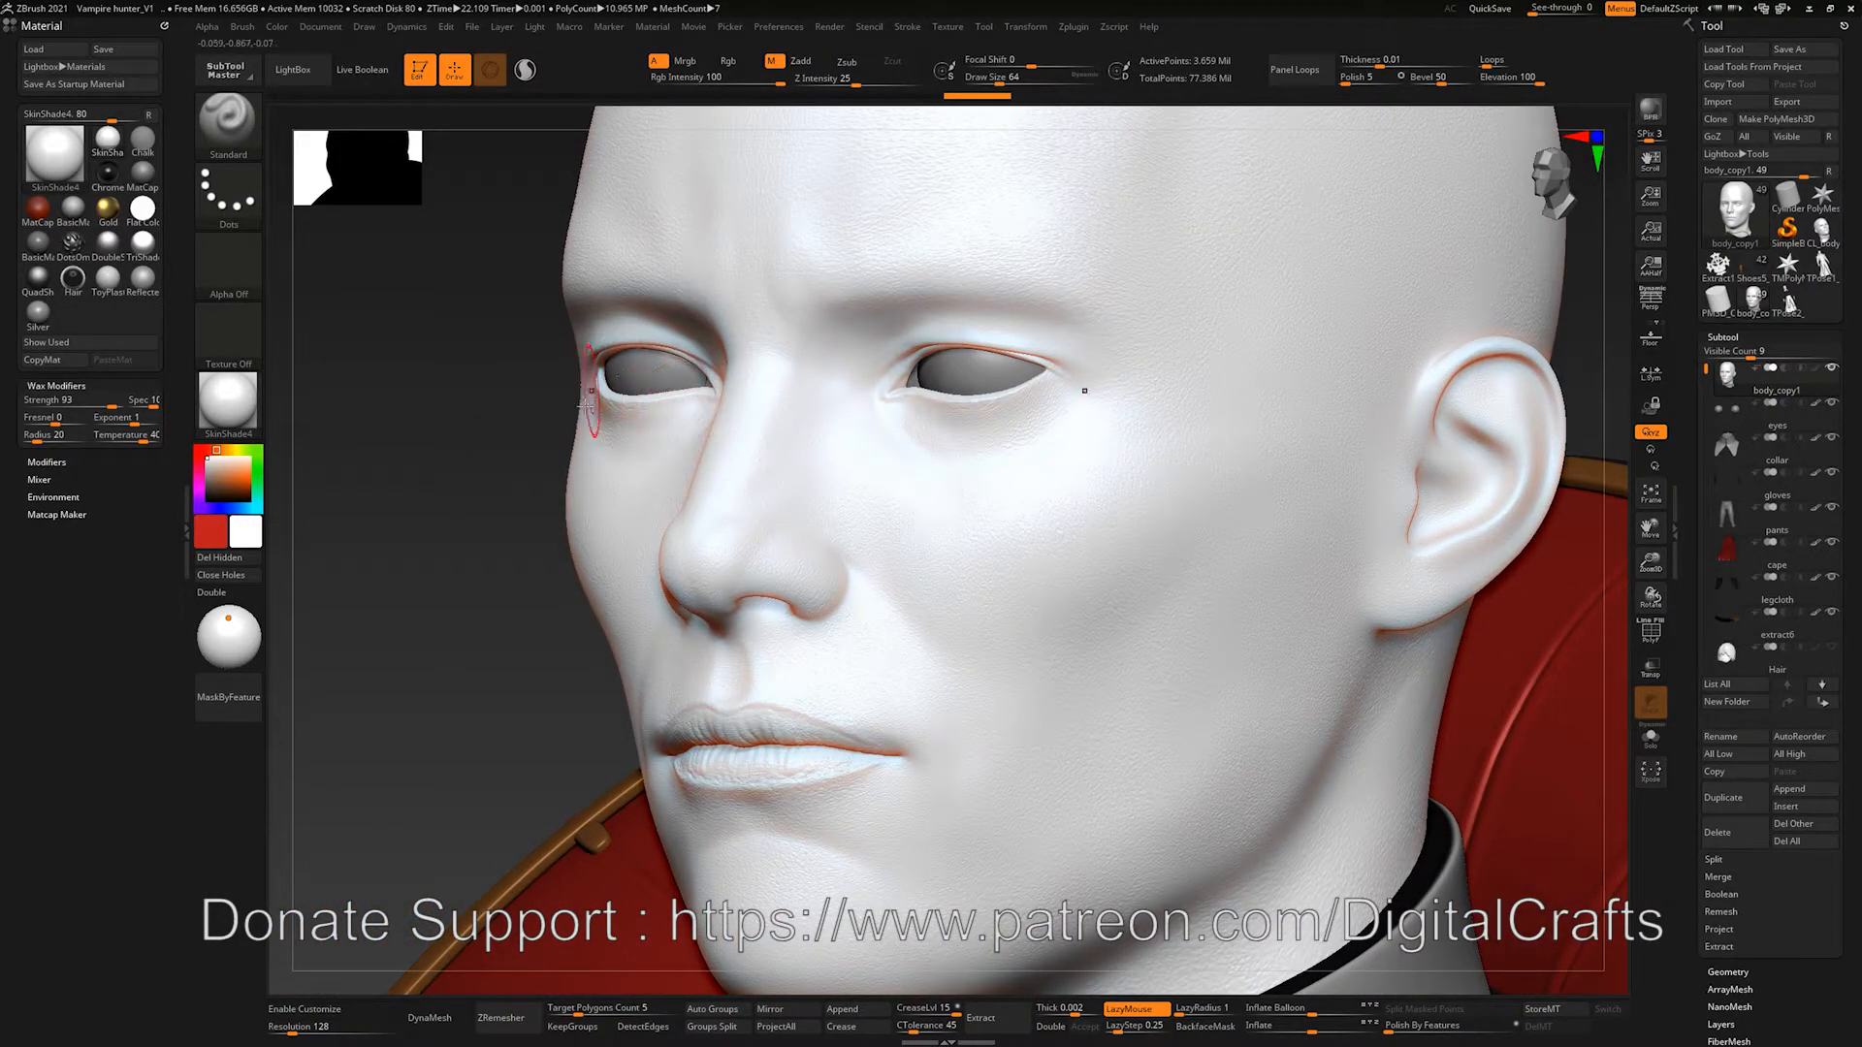
Step: Reduce the wax strength to 48
{"action": "left_click", "coordinate": [75, 402]}
{"action": "left_click_drag", "start_coordinate": [75, 402], "coordinate": [70, 402]}
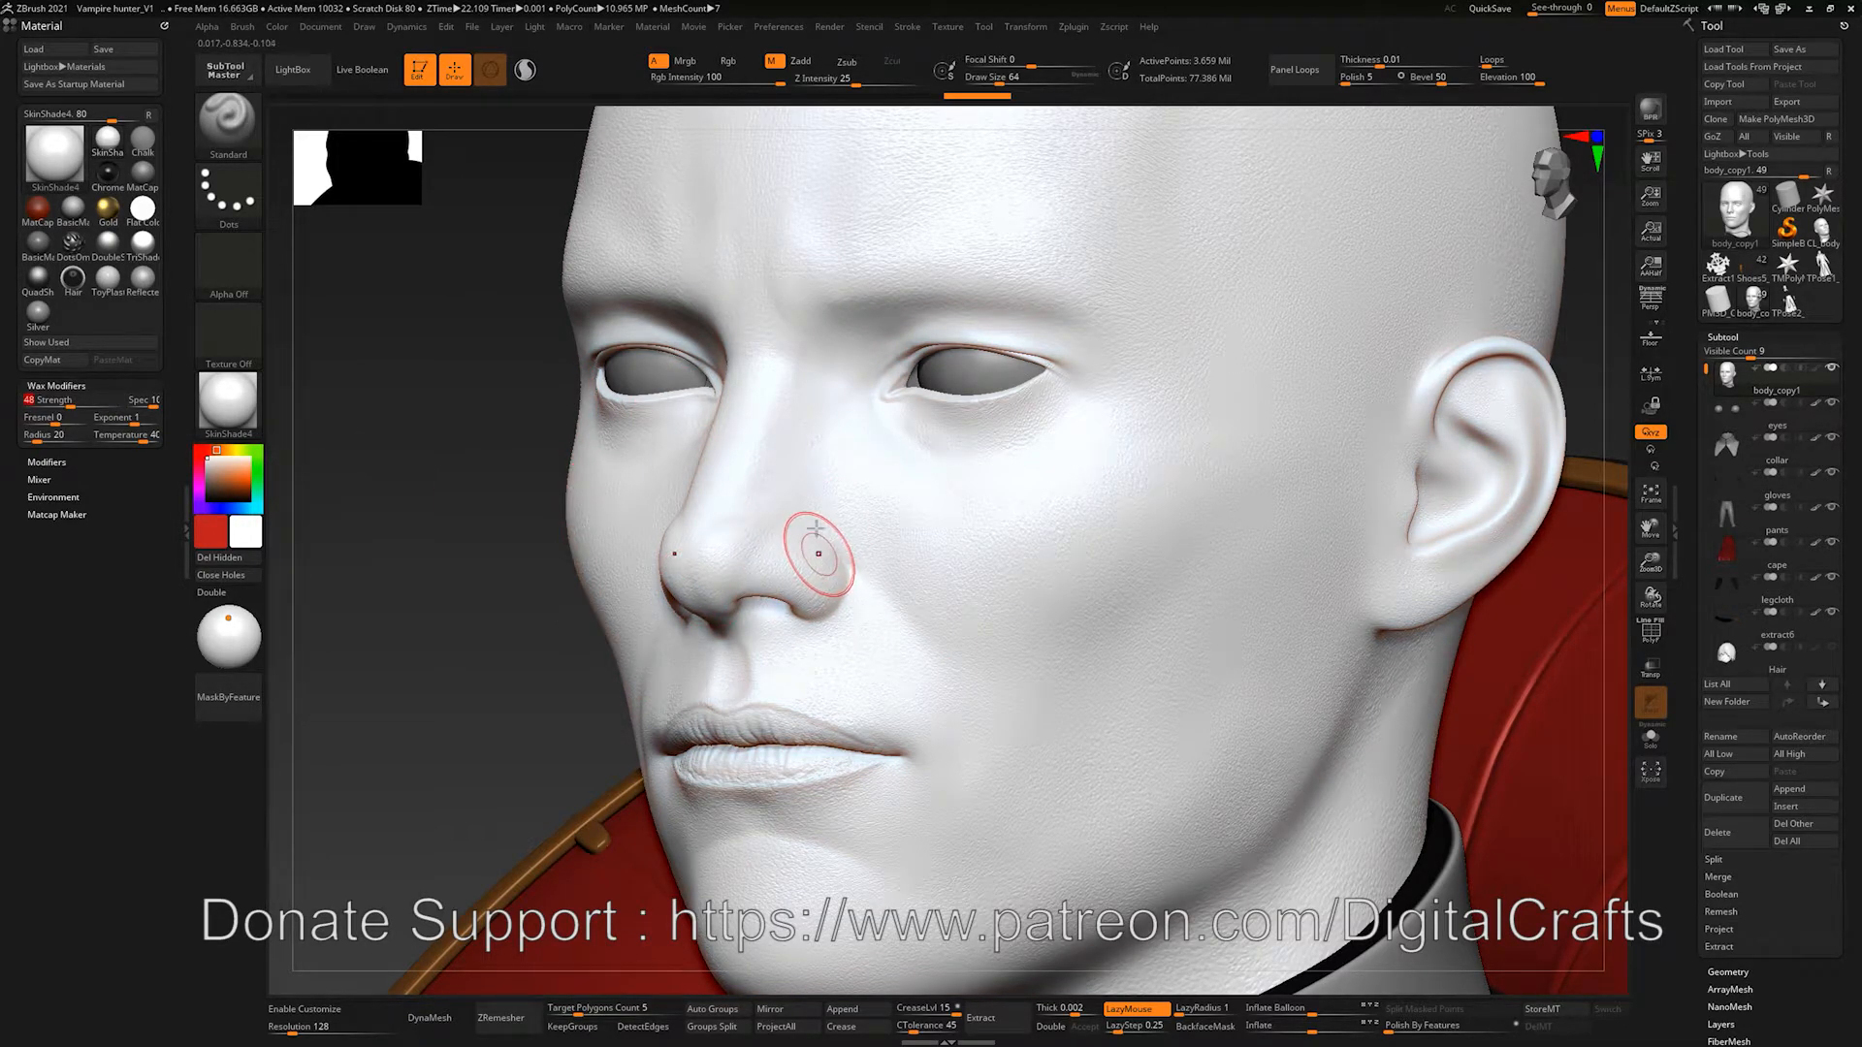
Step: Switch the Wax Preview render property off and on repeatedly to compare its effect on the face
{"action": "left_click", "coordinate": [826, 28]}
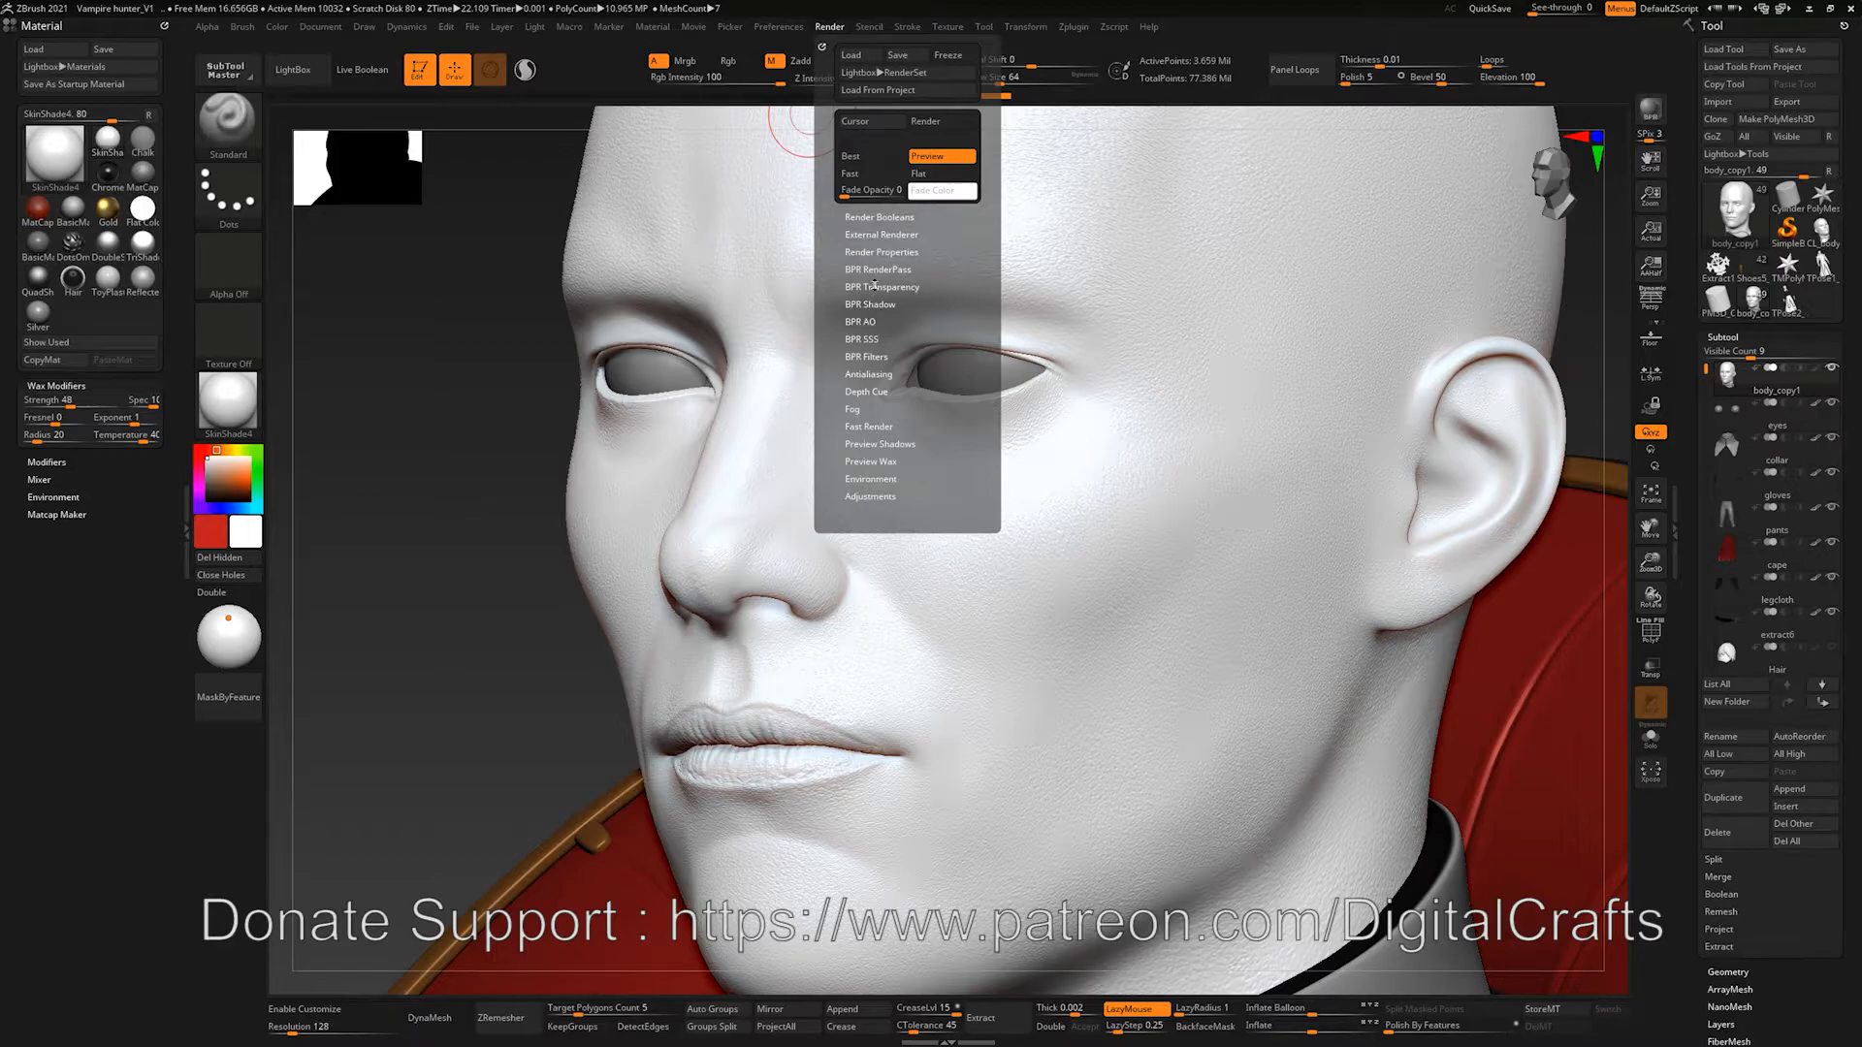
{"action": "left_click", "coordinate": [884, 253]}
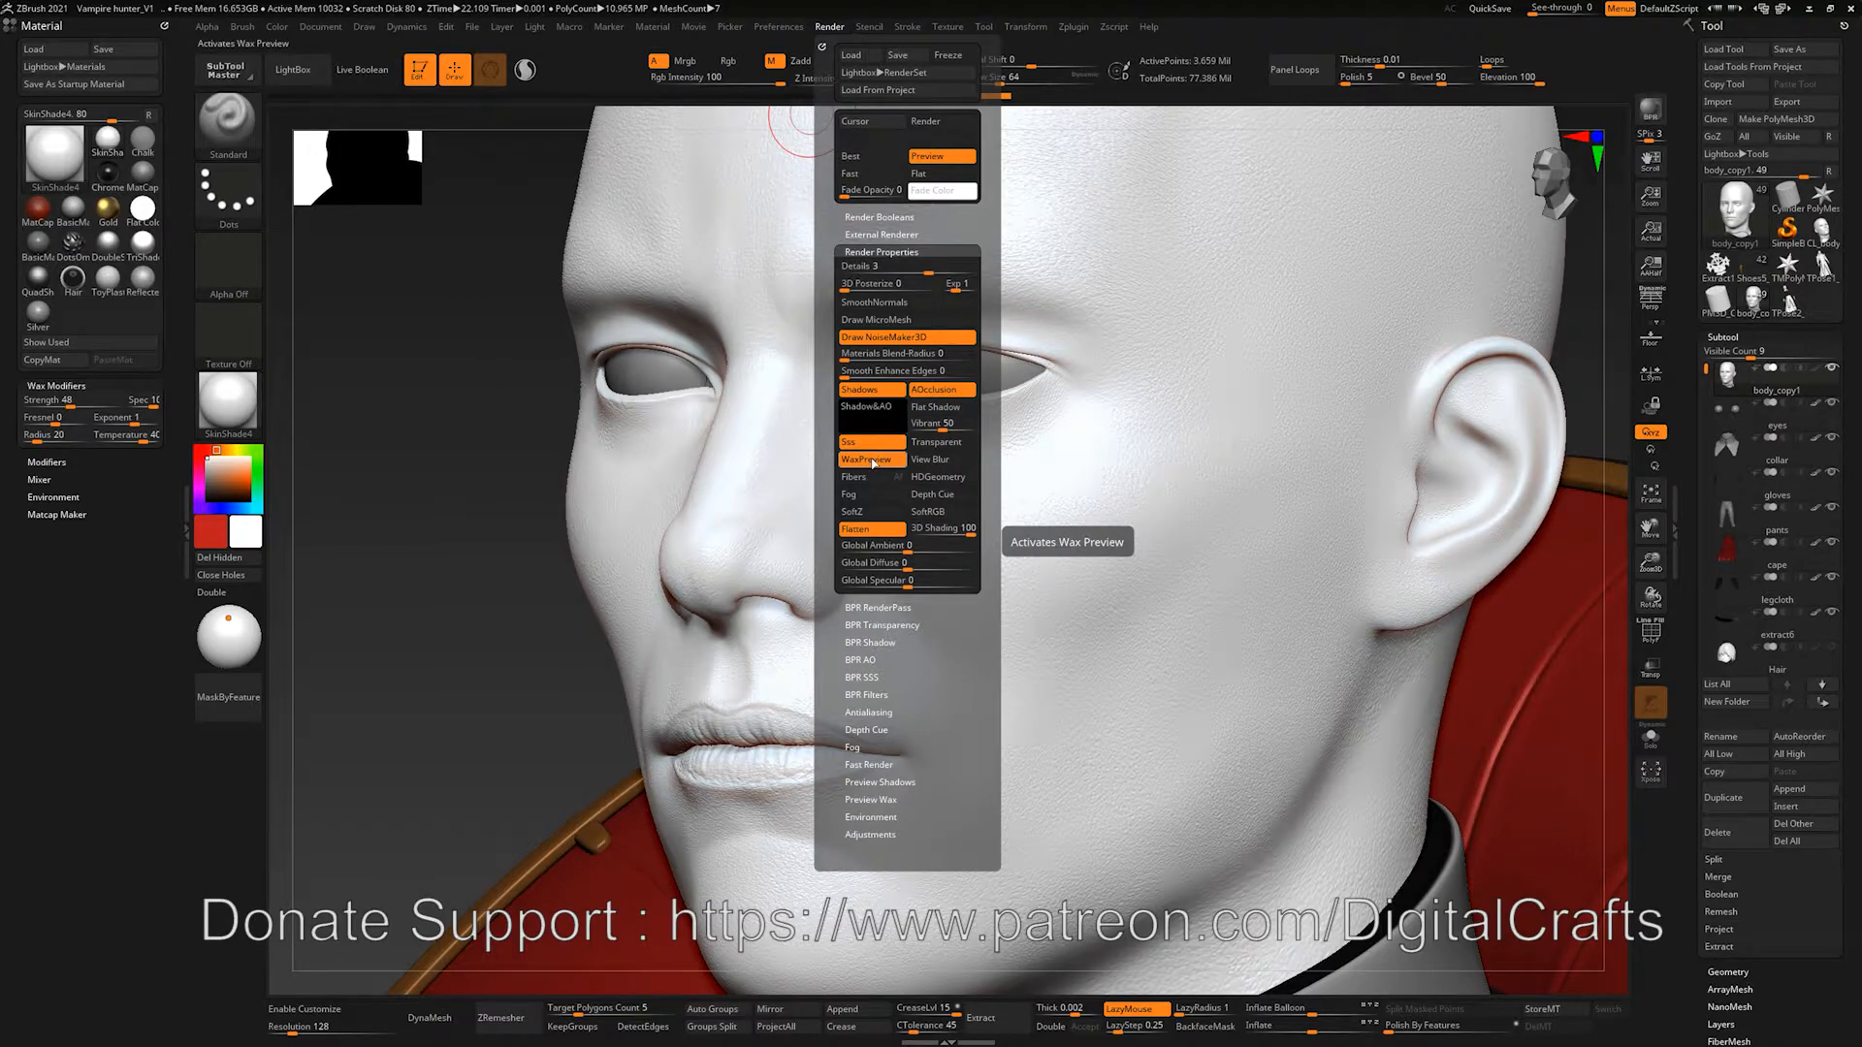
{"action": "left_click", "coordinate": [873, 464]}
{"action": "left_click", "coordinate": [872, 463]}
{"action": "left_click", "coordinate": [873, 464]}
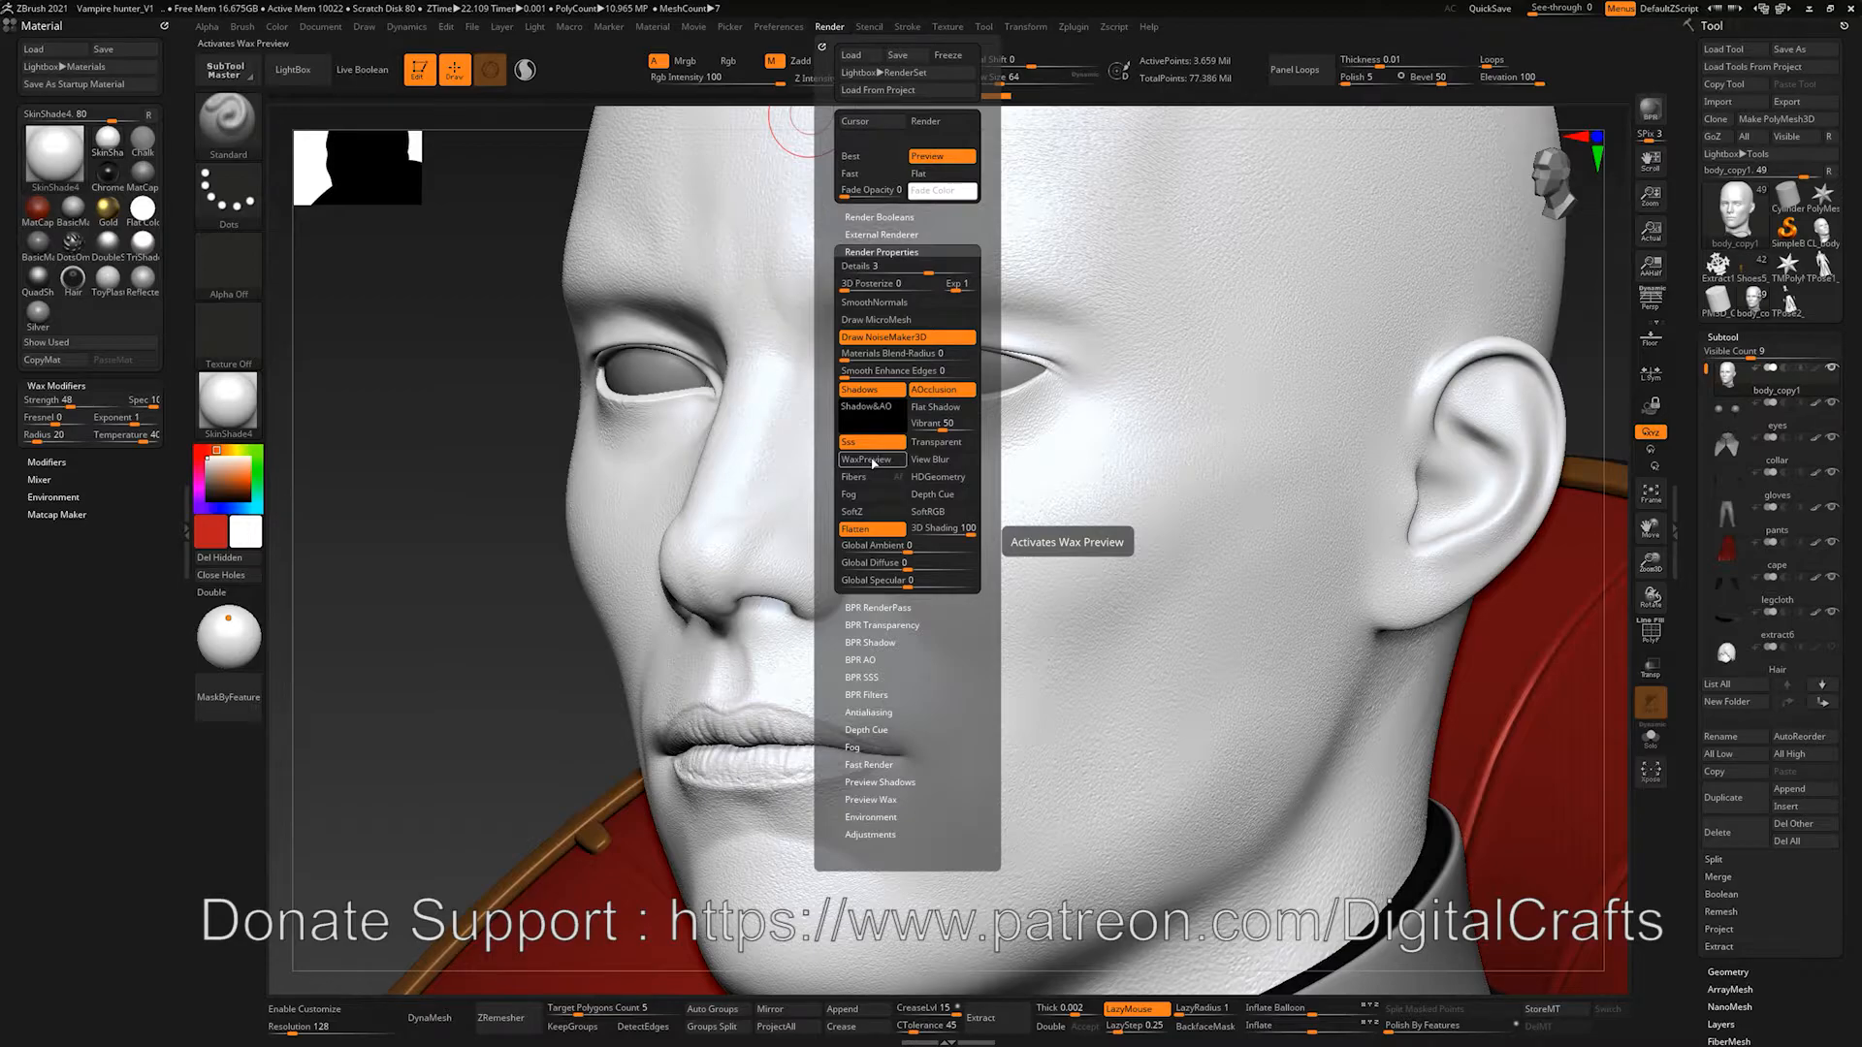
{"action": "left_click", "coordinate": [873, 463]}
{"action": "left_click", "coordinate": [873, 463]}
{"action": "left_click", "coordinate": [873, 464]}
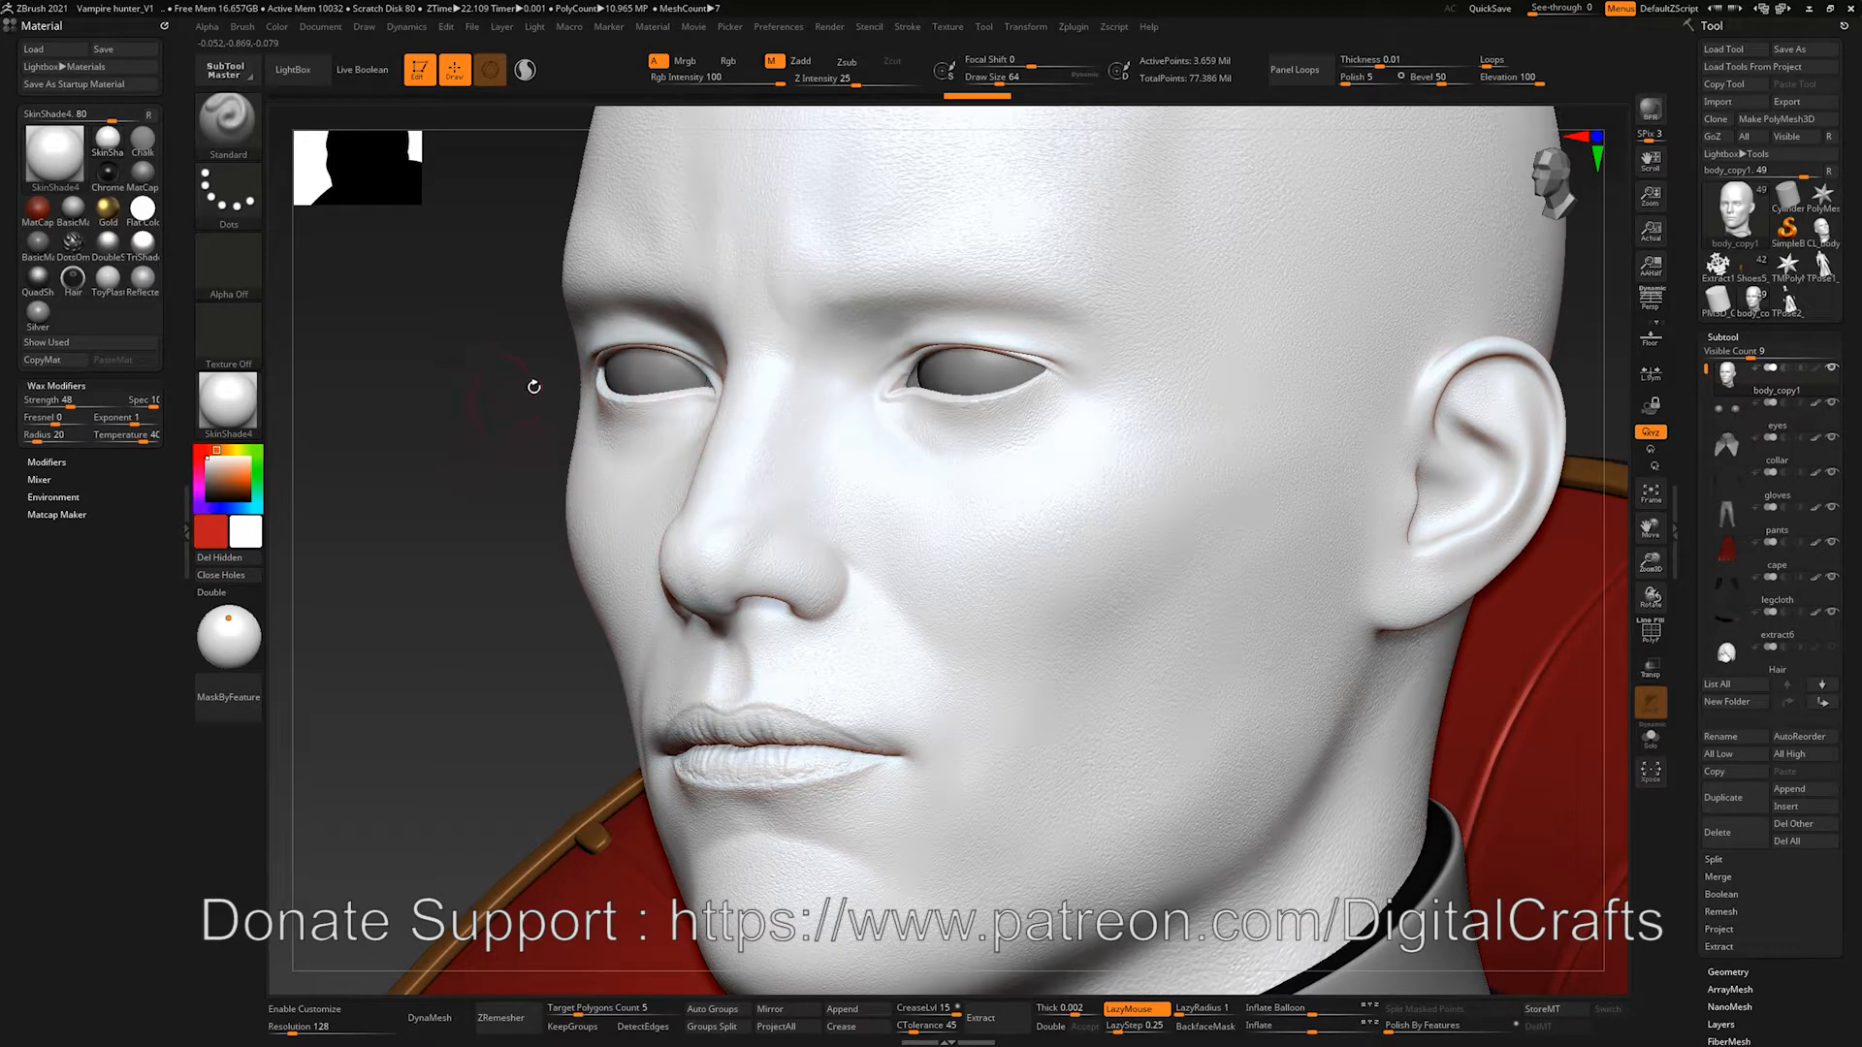
Step: Reduce the SkinShade4 material's wax strength to 39 and view the whole face
{"action": "left_click_drag", "start_coordinate": [403, 392], "coordinate": [345, 417]}
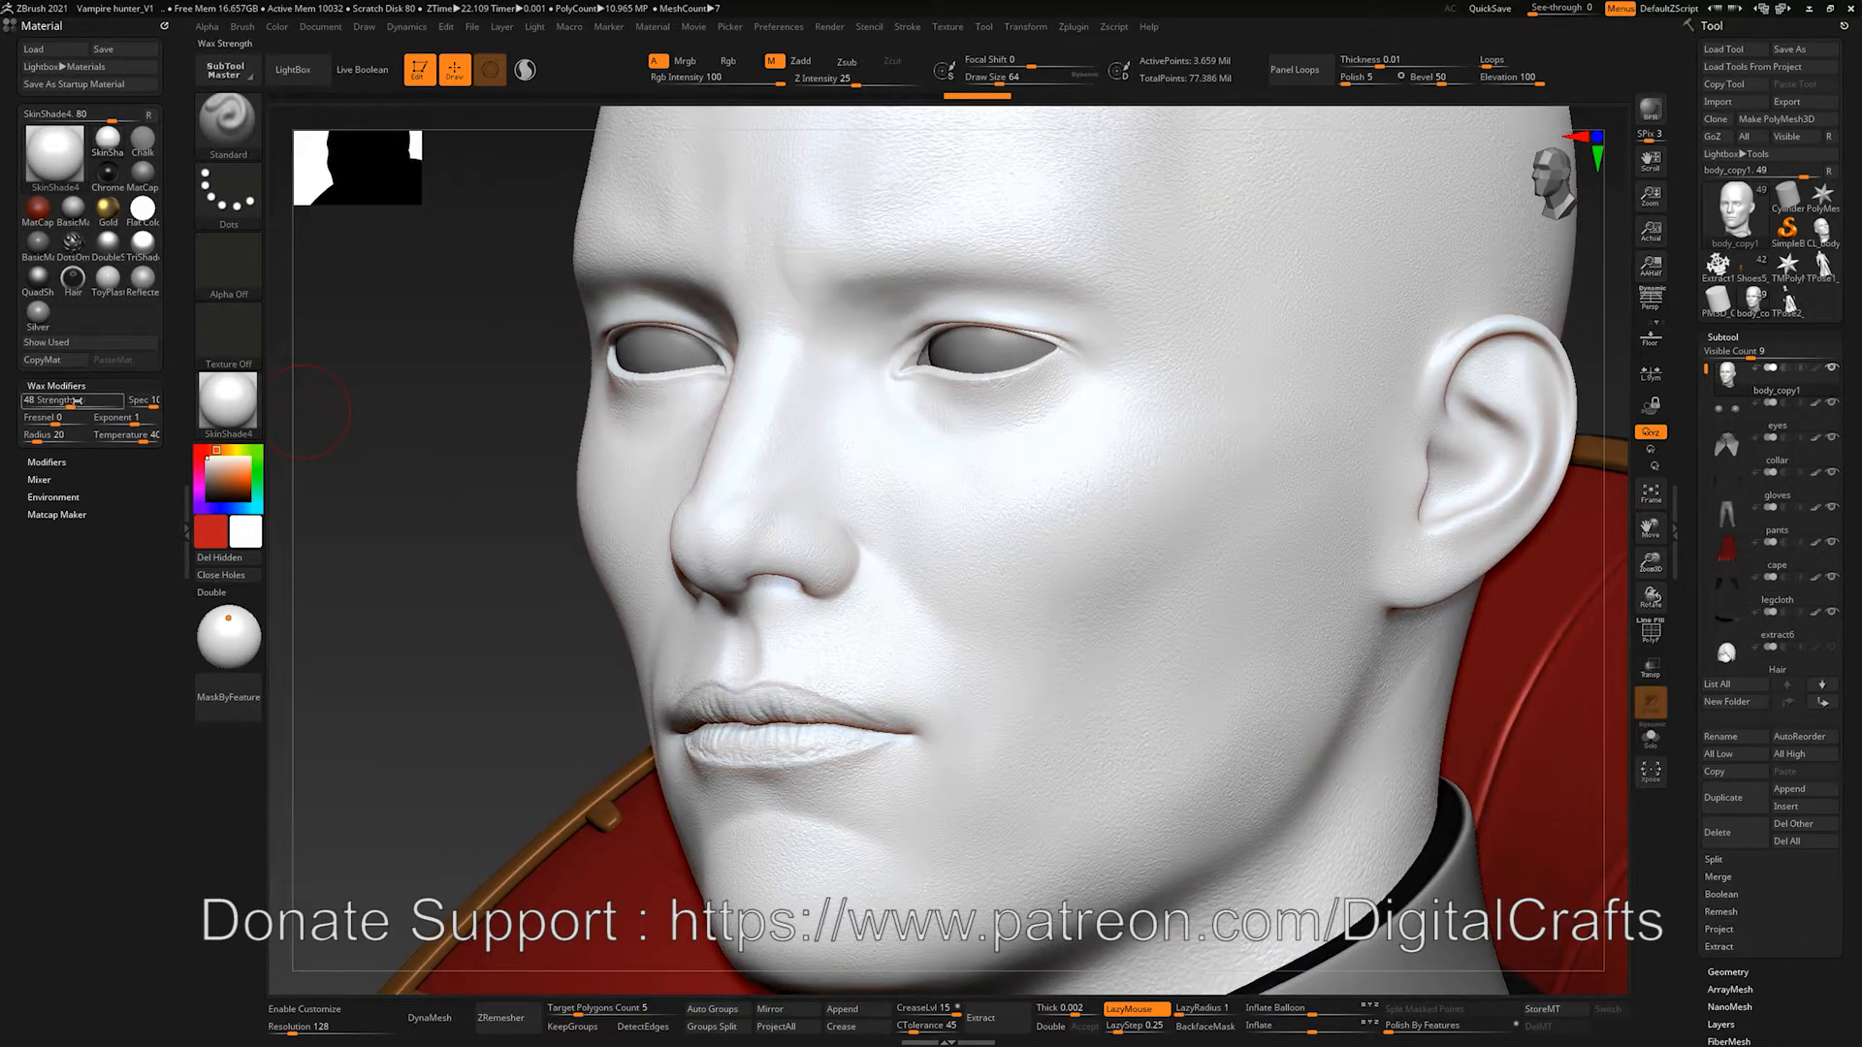
{"action": "mouse_move", "coordinate": [70, 402]}
{"action": "left_mouse_down"}
{"action": "mouse_move", "coordinate": [102, 401]}
{"action": "mouse_move", "coordinate": [61, 402]}
{"action": "left_mouse_up"}
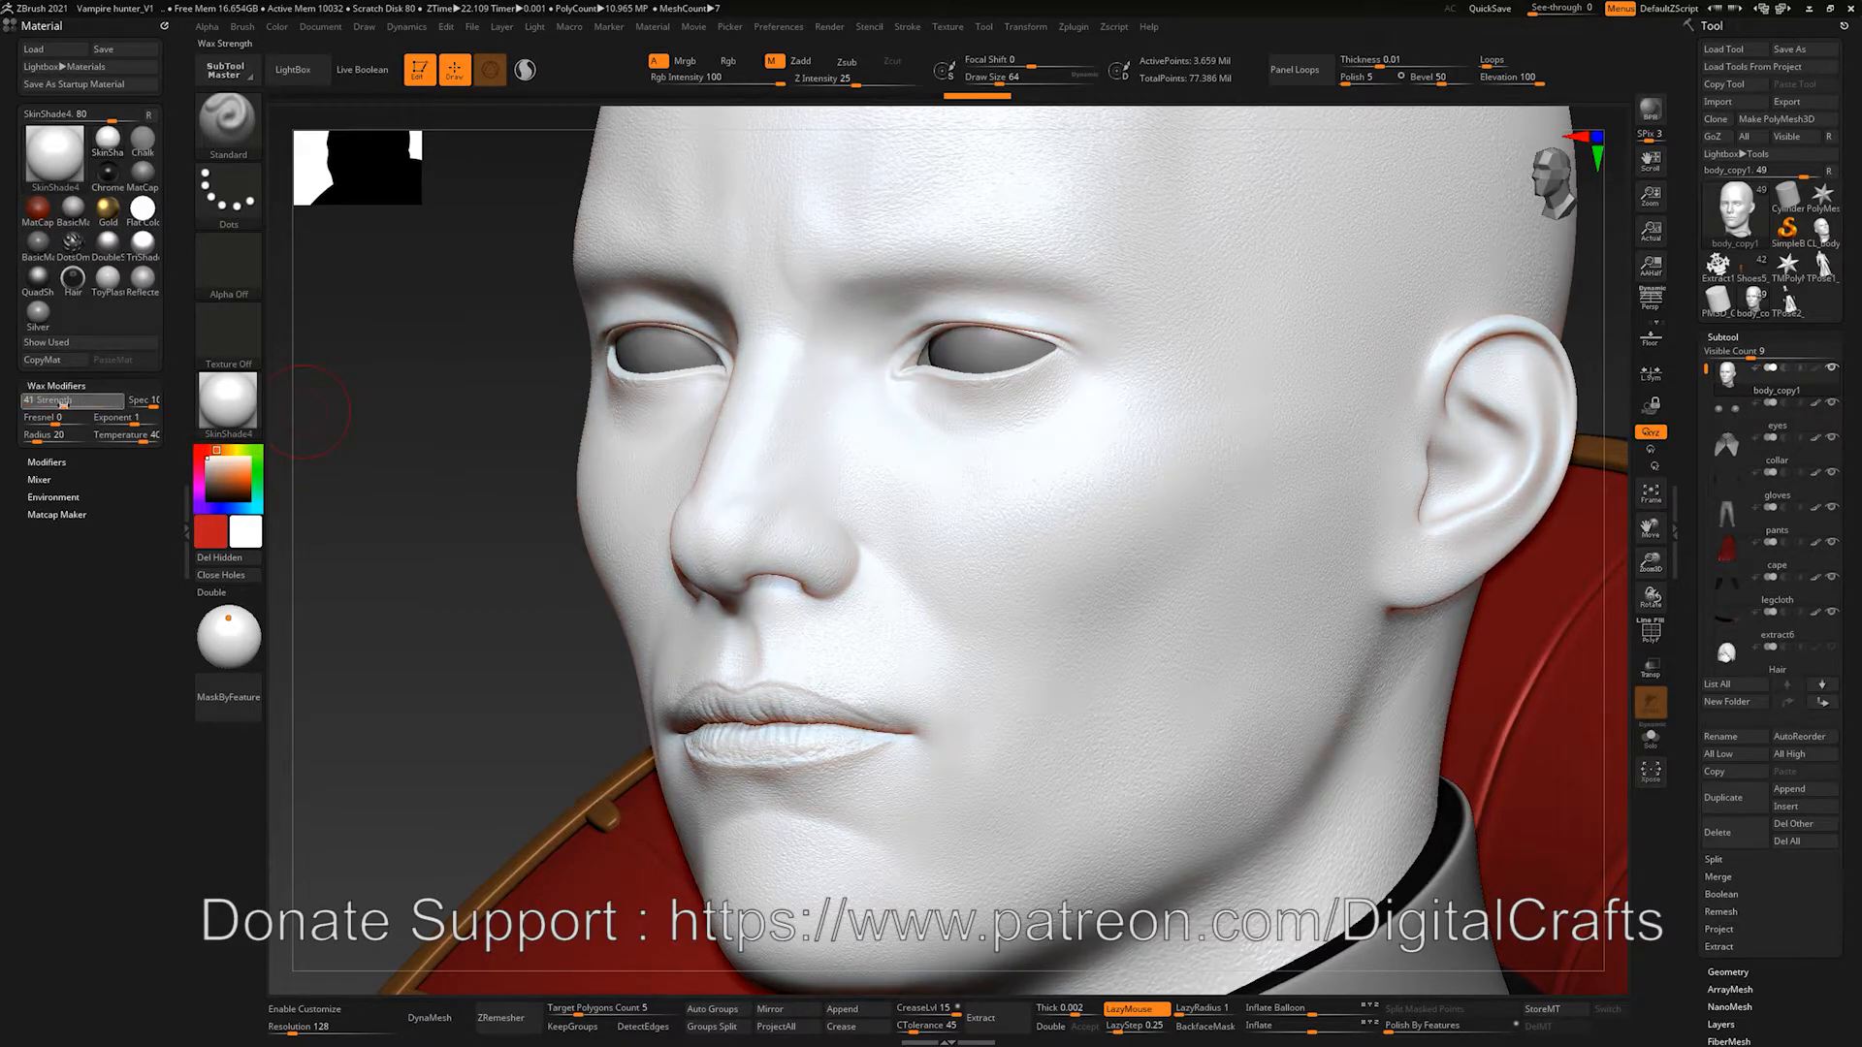
{"action": "left_click_drag", "start_coordinate": [428, 527], "coordinate": [549, 420]}
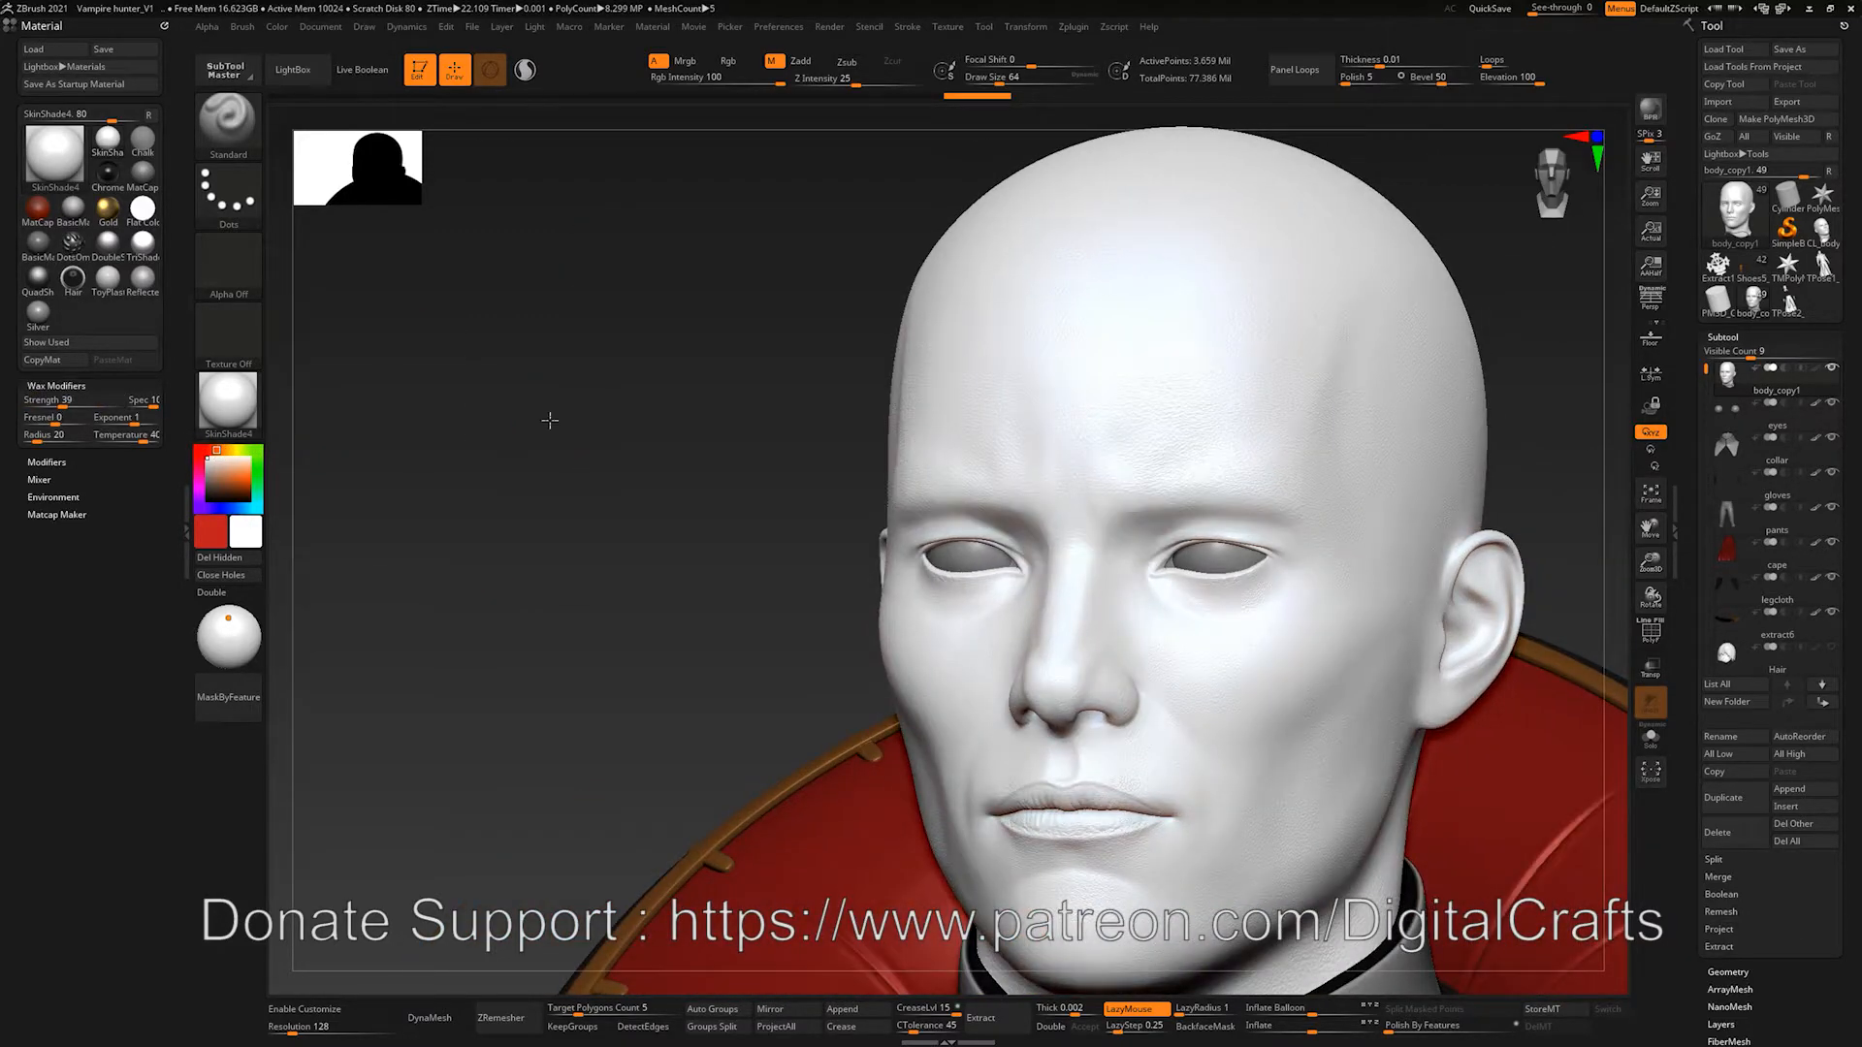
Step: Examine the SkinShade4 material's Environment and Mixer settings, and view the head from the front and three-quarter angles
{"action": "left_click", "coordinate": [66, 496]}
{"action": "left_click_drag", "start_coordinate": [508, 490], "coordinate": [526, 409], "text": "alt"}
{"action": "left_click", "coordinate": [56, 420]}
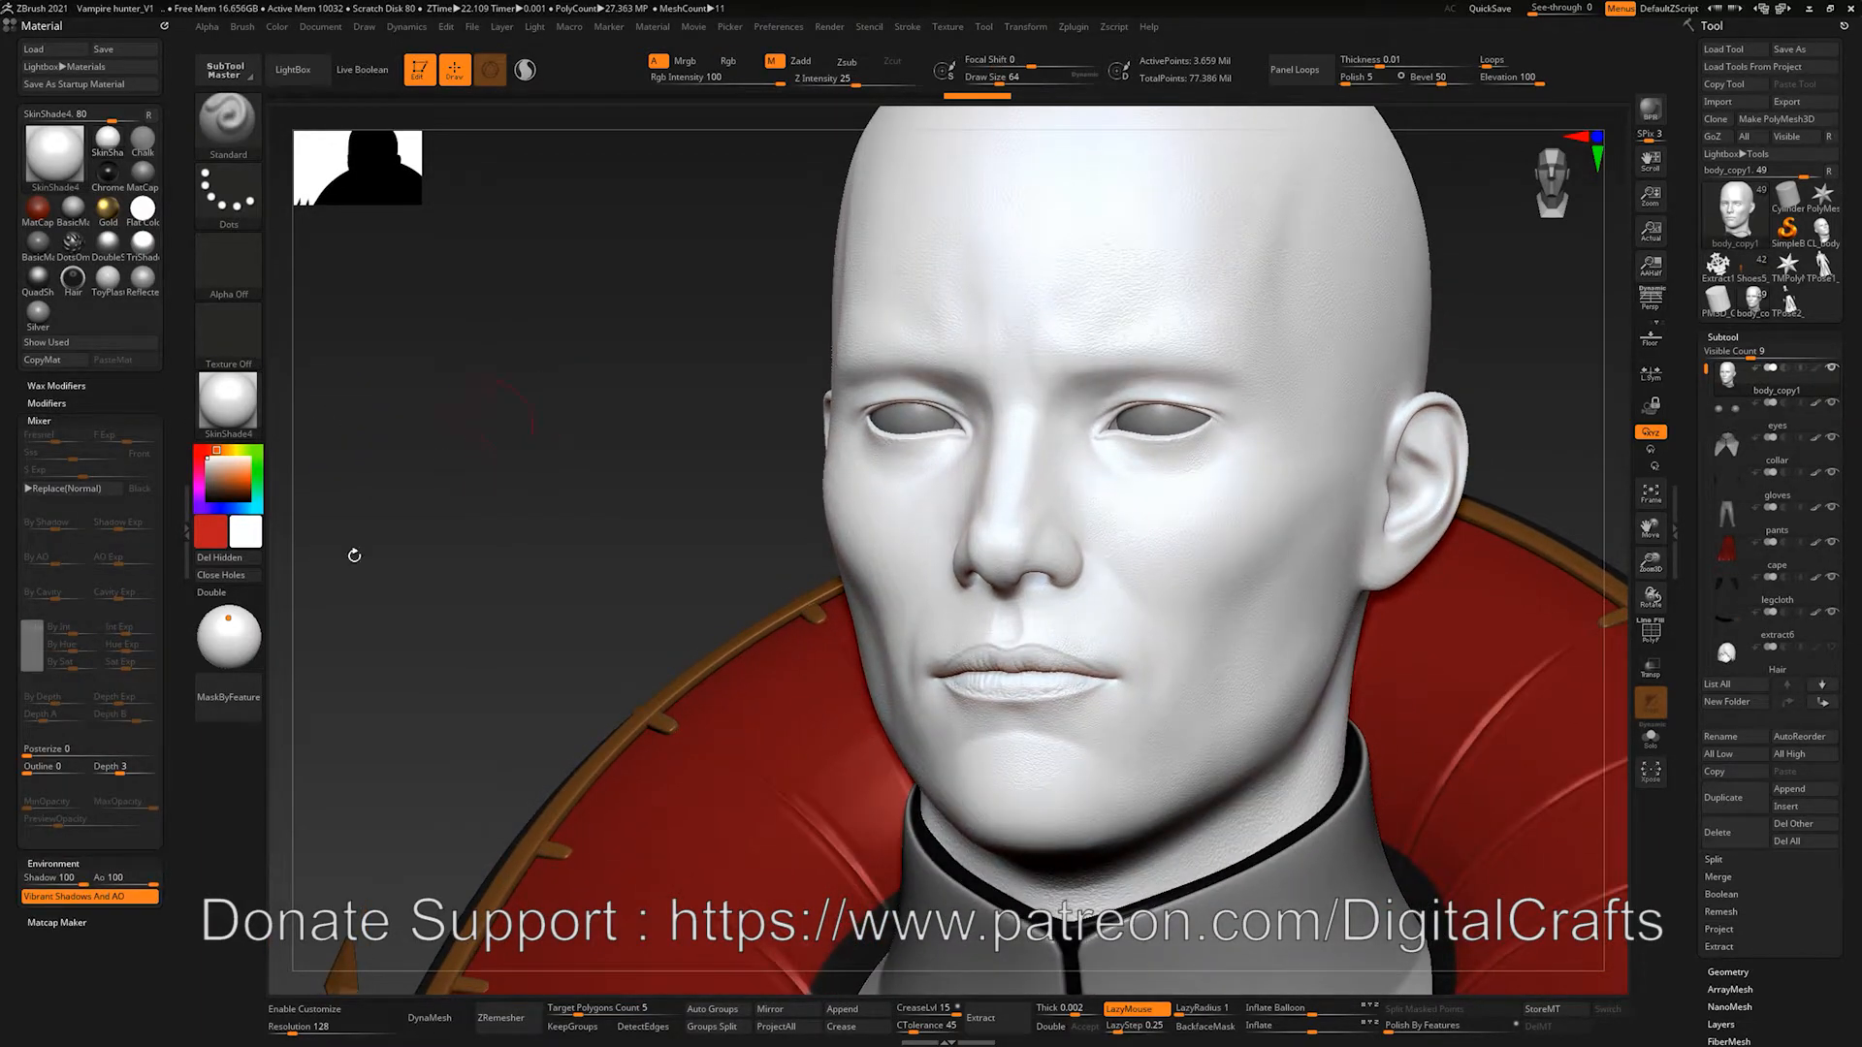
{"action": "left_click_drag", "start_coordinate": [518, 659], "coordinate": [512, 681]}
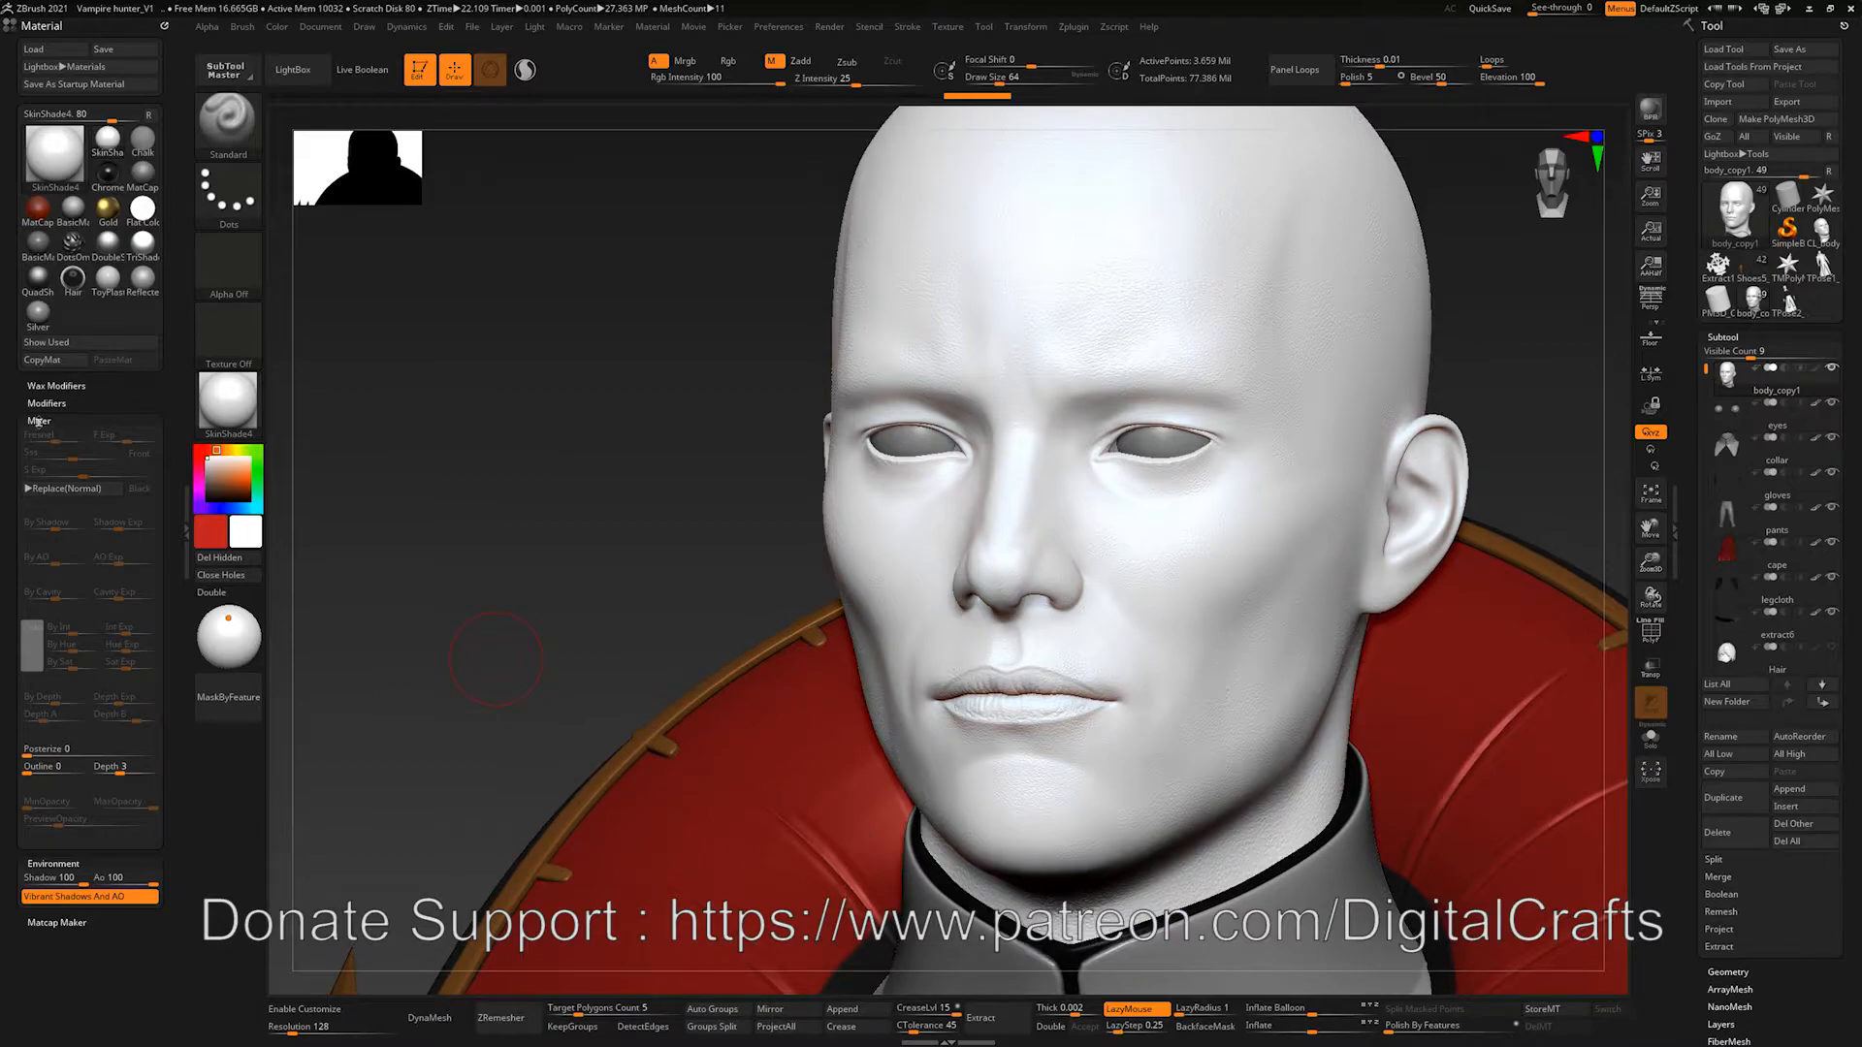
{"action": "left_click", "coordinate": [39, 421]}
{"action": "left_click", "coordinate": [54, 439]}
{"action": "mouse_move", "coordinate": [480, 373]}
{"action": "left_mouse_down"}
{"action": "mouse_move", "coordinate": [527, 365]}
{"action": "mouse_move", "coordinate": [518, 353]}
{"action": "mouse_move", "coordinate": [470, 403]}
{"action": "mouse_move", "coordinate": [562, 401]}
{"action": "left_mouse_up"}
{"action": "left_click_drag", "start_coordinate": [1463, 387], "coordinate": [1368, 340], "text": "alt"}
{"action": "mouse_move", "coordinate": [1368, 340]}
{"action": "left_mouse_down"}
{"action": "mouse_move", "coordinate": [1301, 308]}
{"action": "mouse_move", "coordinate": [1351, 346]}
{"action": "mouse_move", "coordinate": [1302, 271]}
{"action": "mouse_move", "coordinate": [1246, 335]}
{"action": "left_mouse_up"}
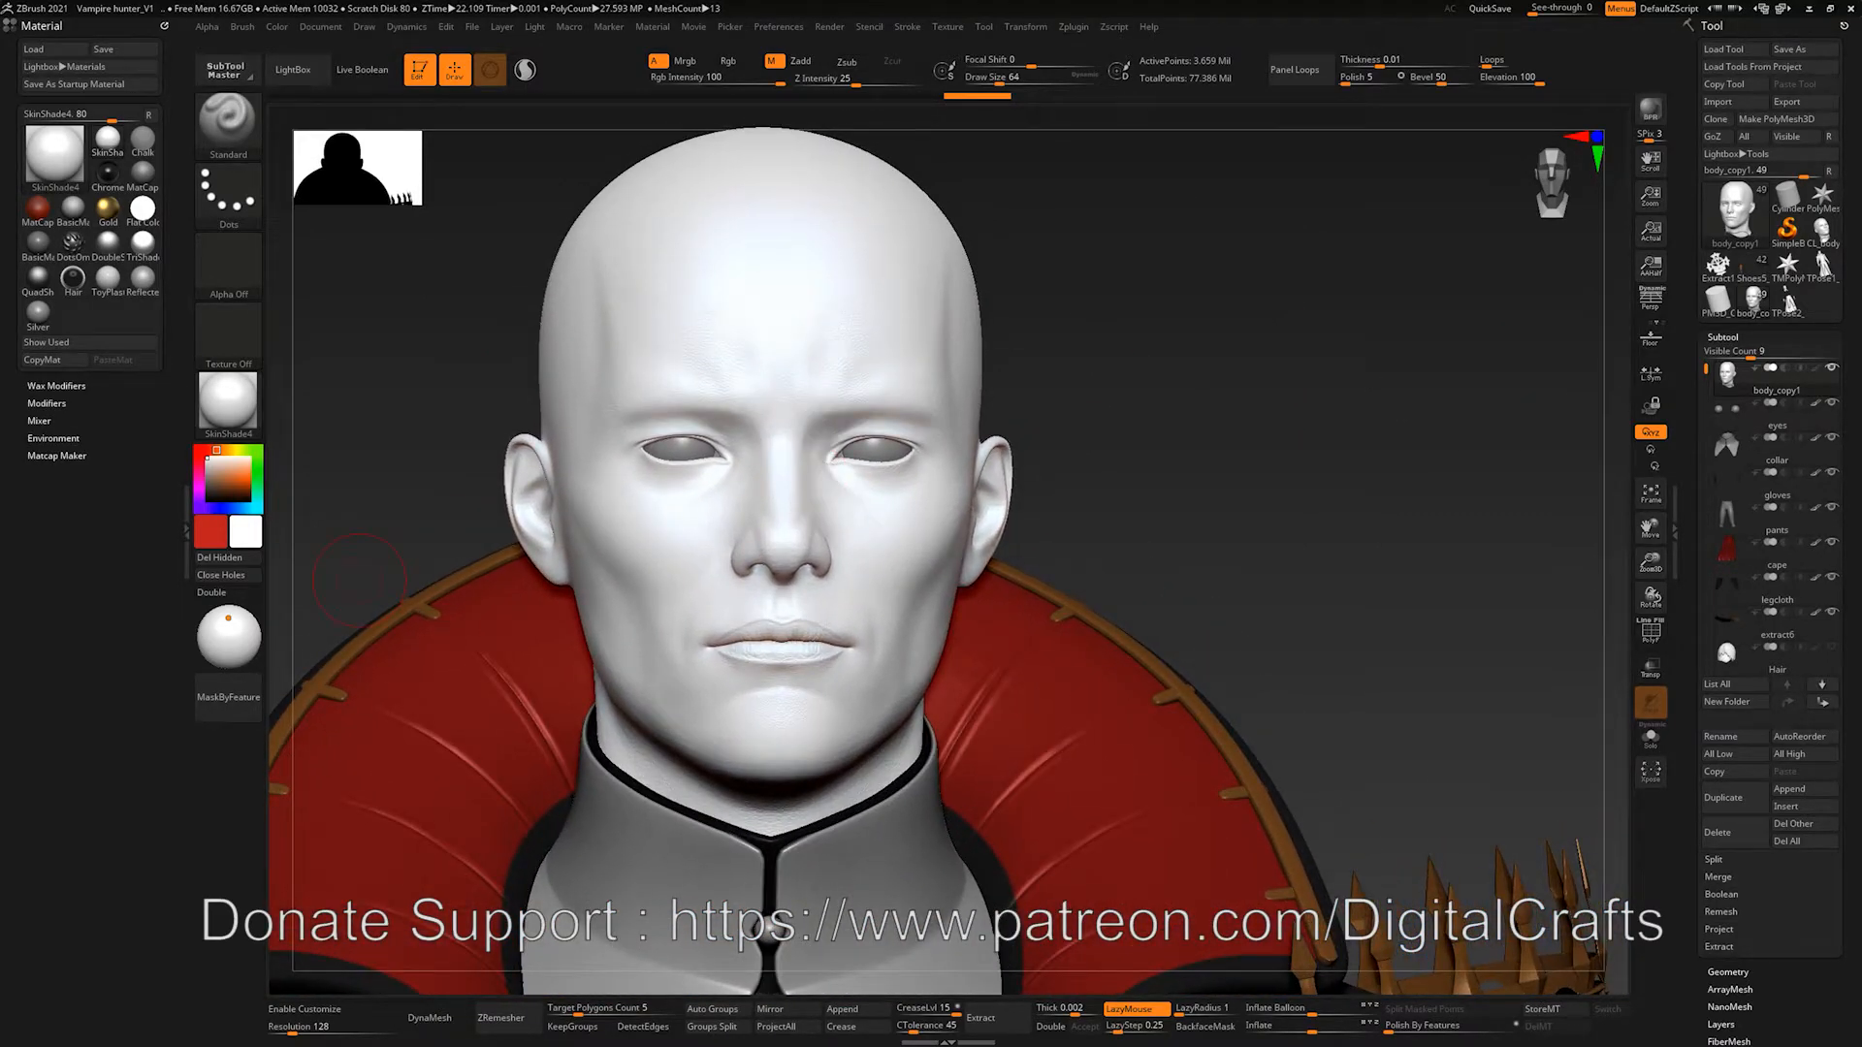
{"action": "left_click_drag", "start_coordinate": [357, 579], "coordinate": [295, 393]}
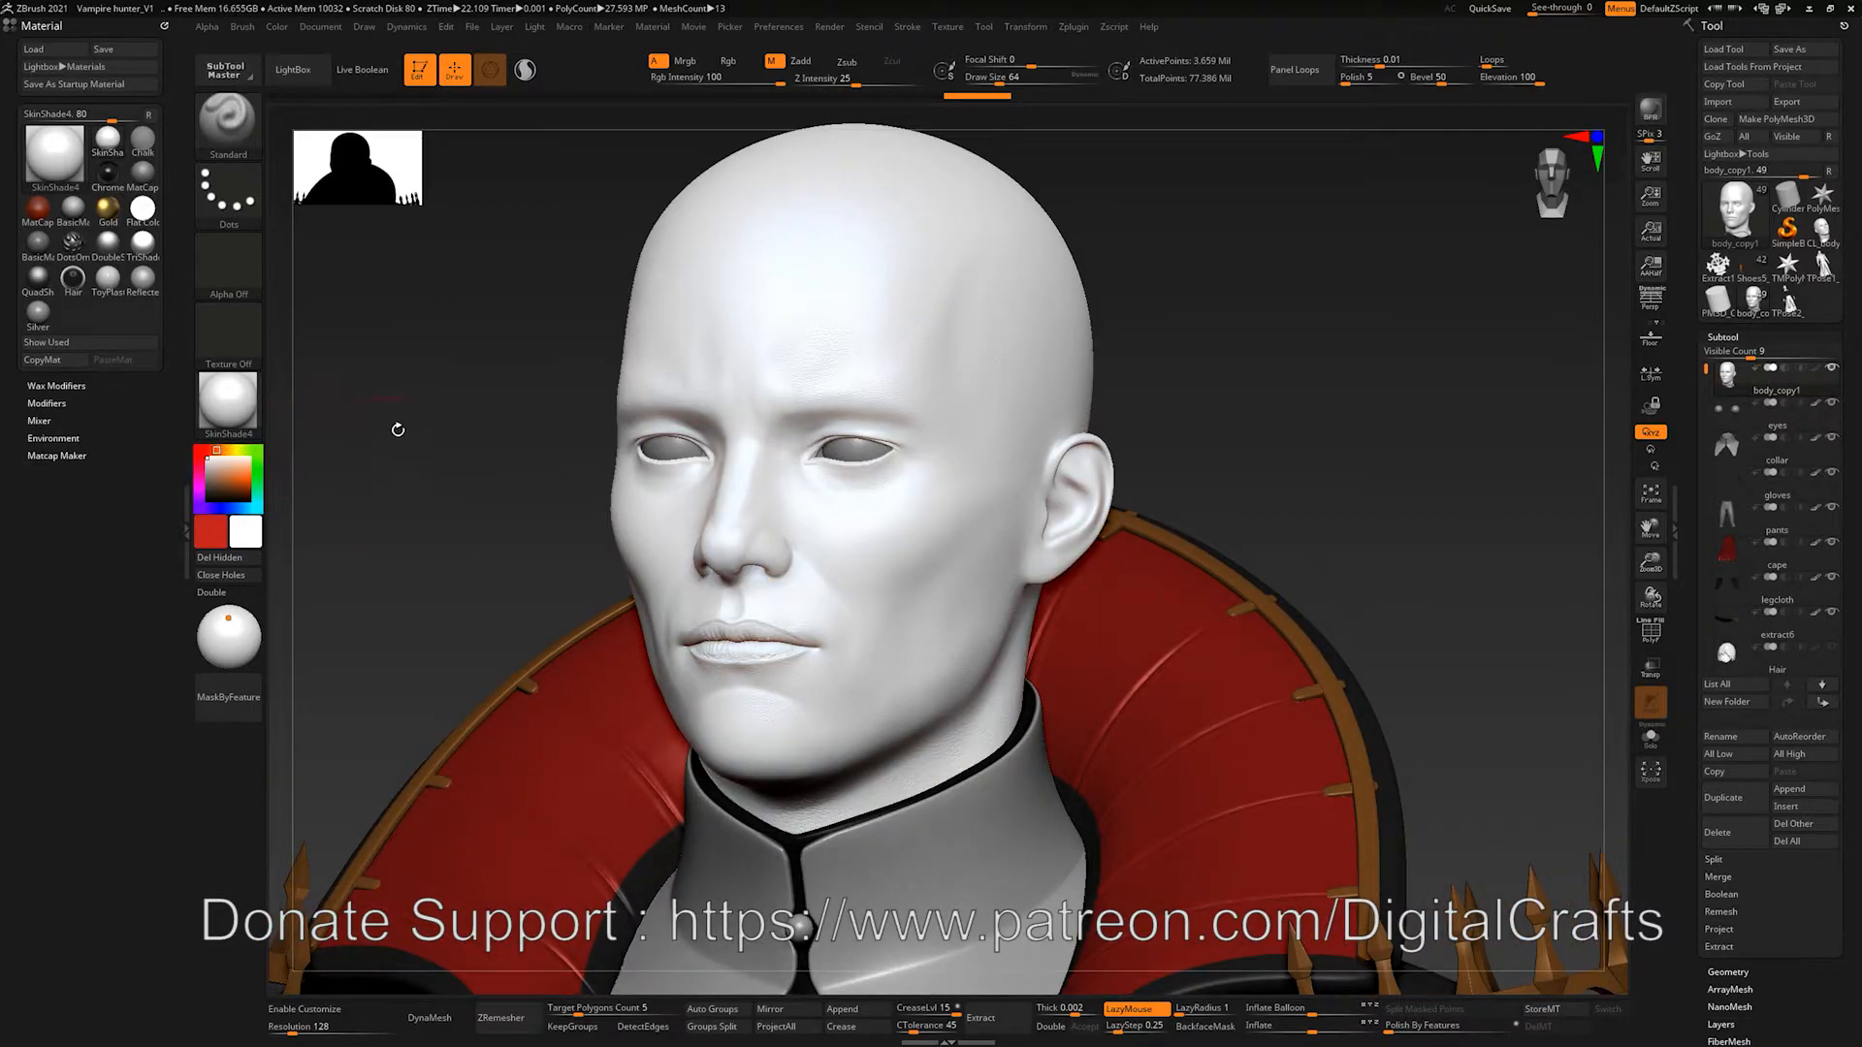
{"action": "left_click_drag", "start_coordinate": [428, 469], "coordinate": [527, 505]}
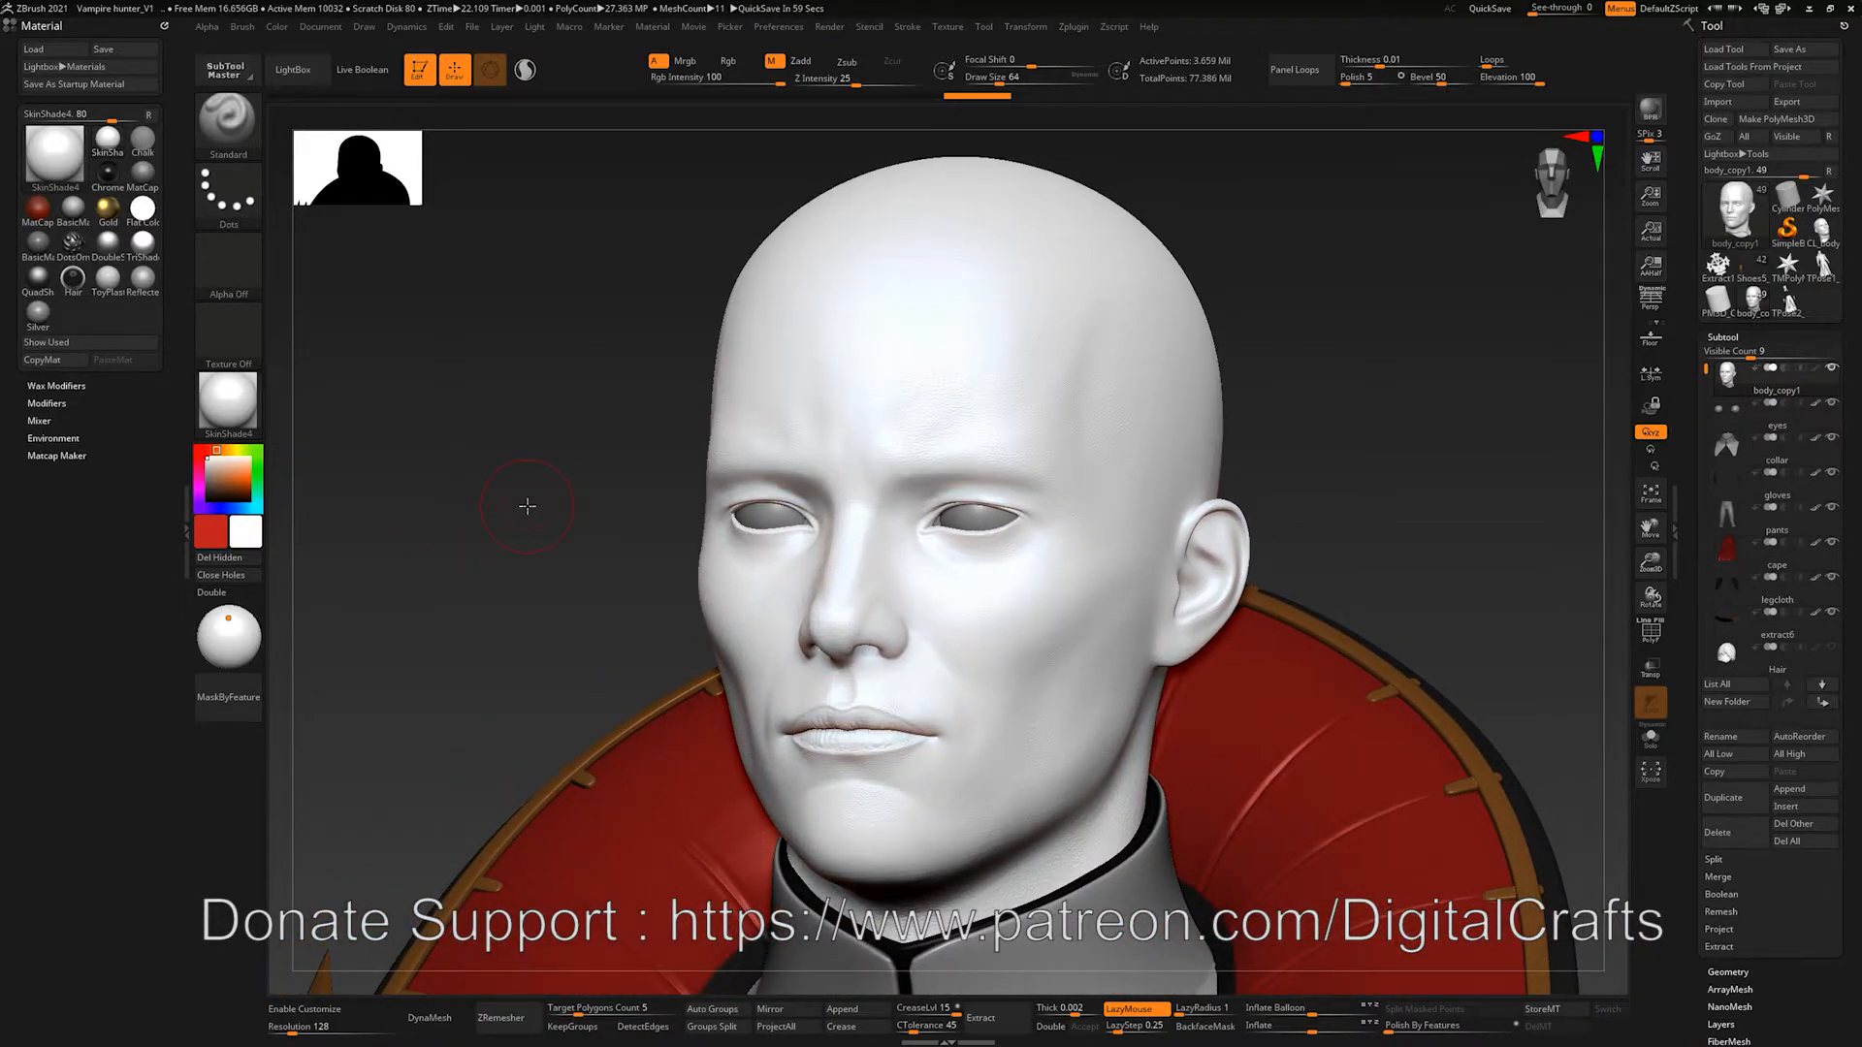
{"action": "left_click_drag", "start_coordinate": [535, 484], "coordinate": [533, 553]}
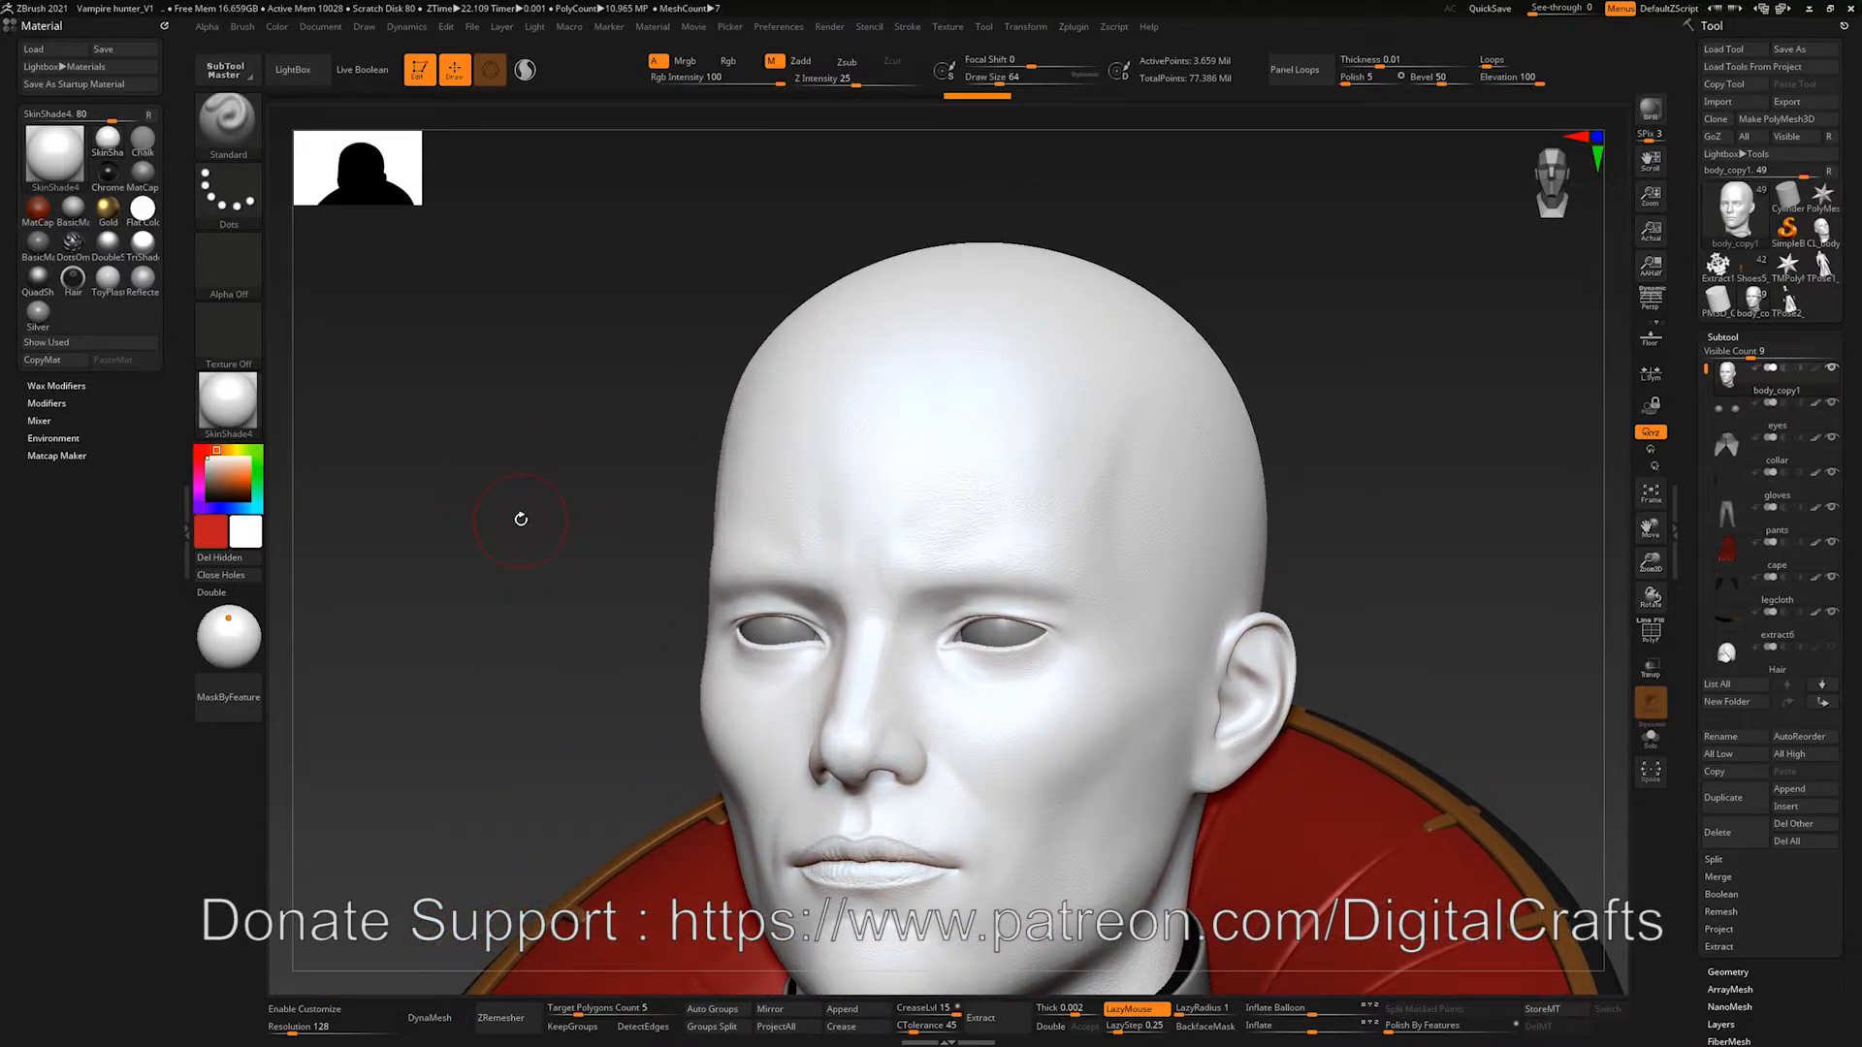
Step: Fill the head subtool with the SkinShade4 material
{"action": "left_click_drag", "start_coordinate": [618, 311], "coordinate": [456, 248]}
{"action": "left_click", "coordinate": [280, 28]}
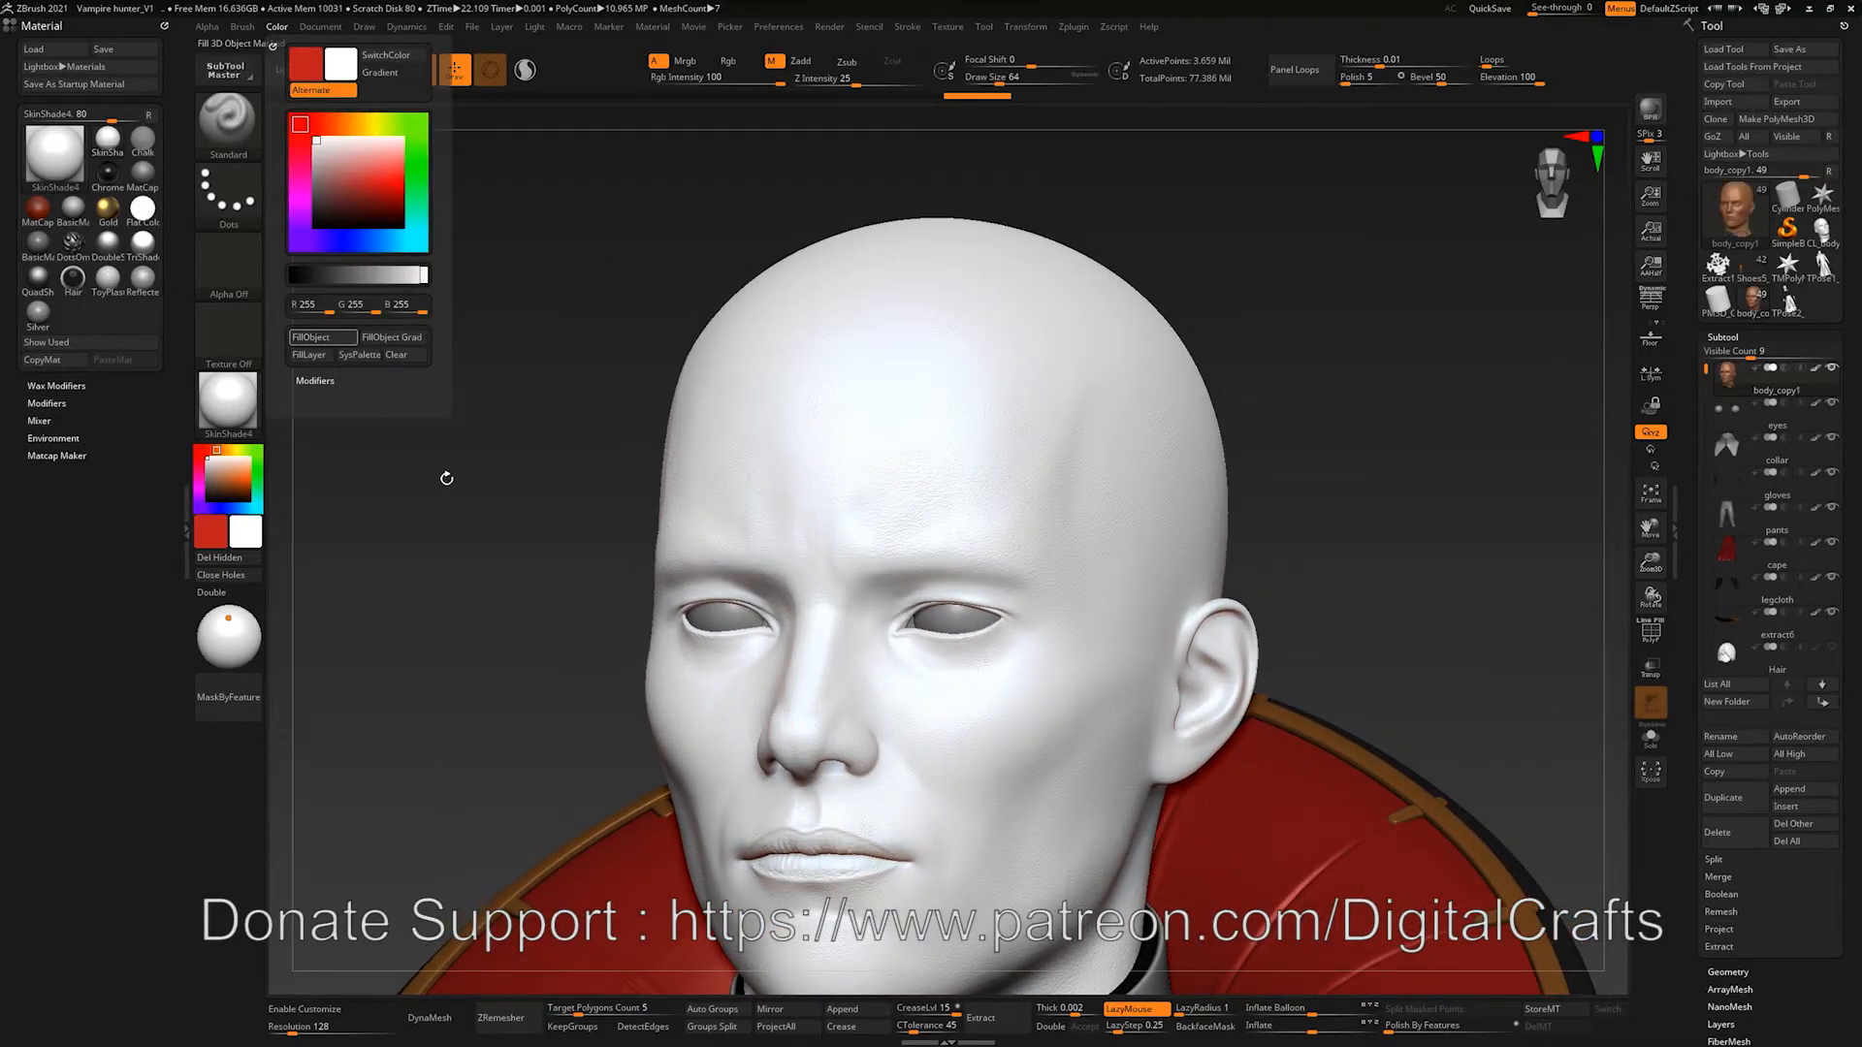
{"action": "left_click_drag", "start_coordinate": [468, 503], "coordinate": [463, 404], "text": "alt"}
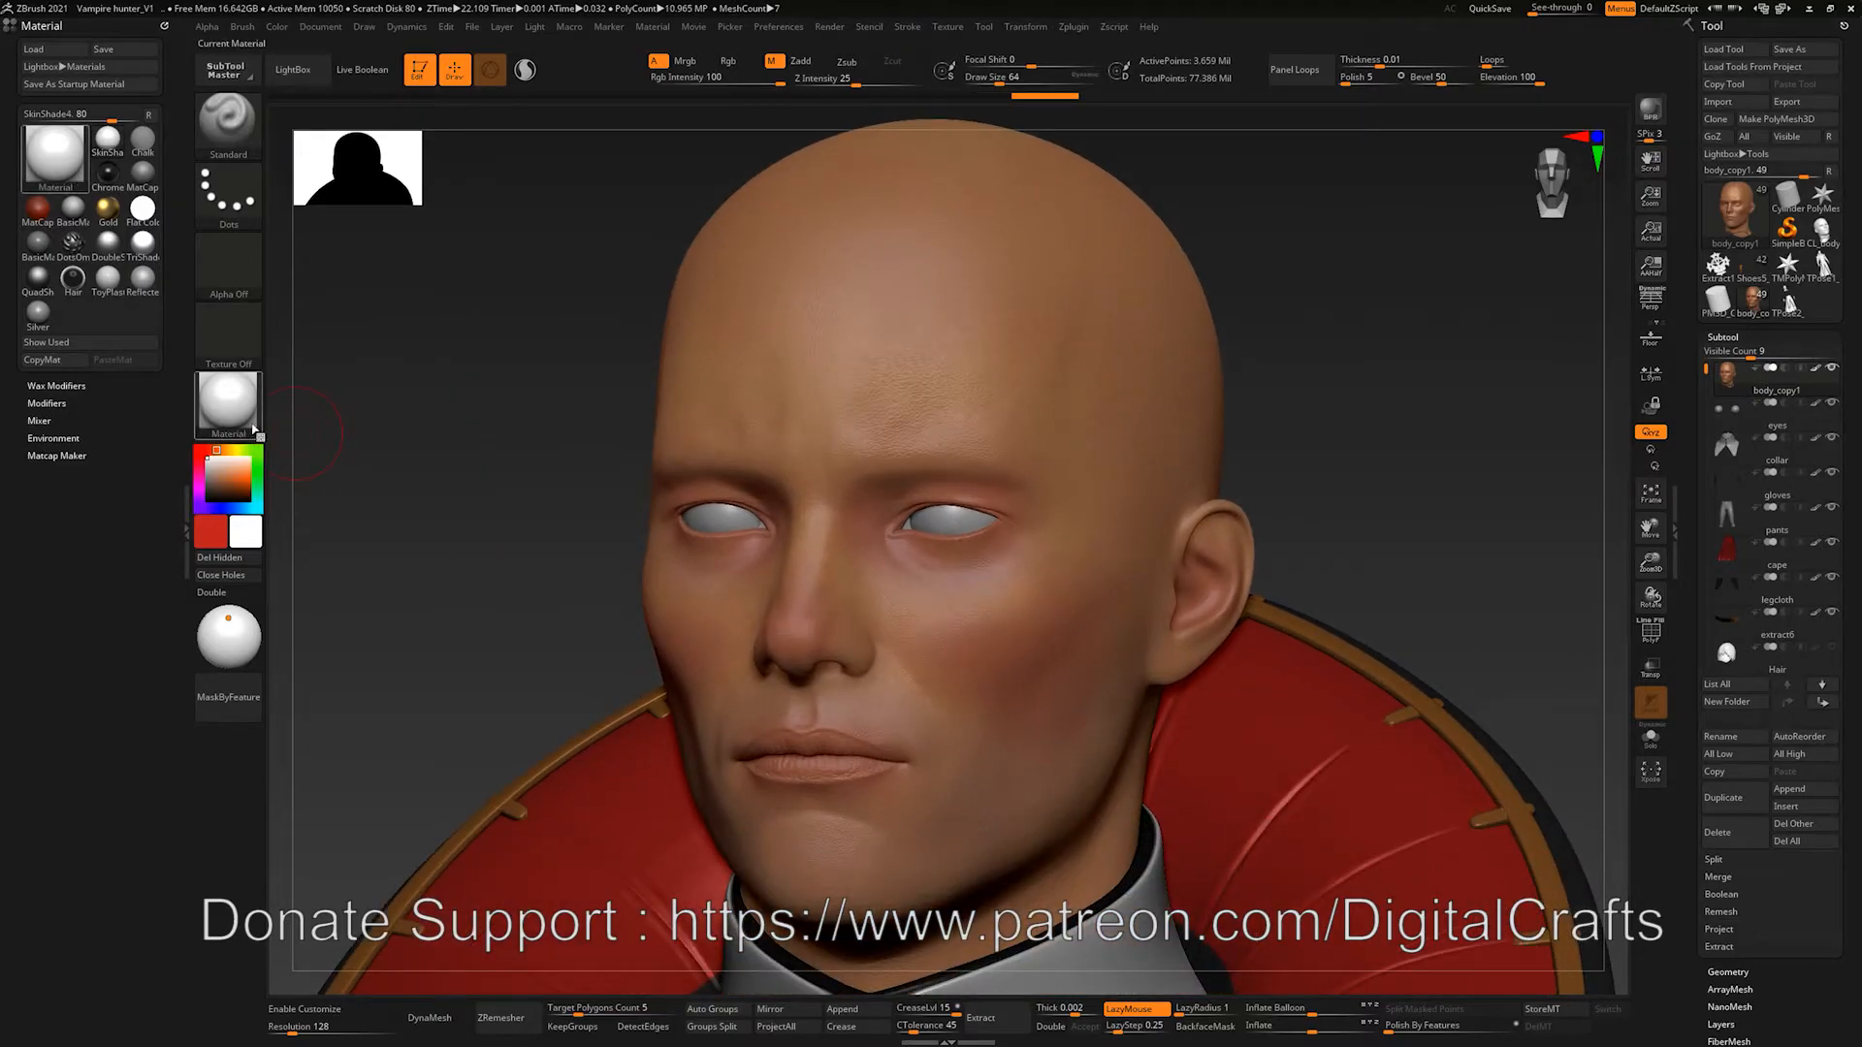
Step: With the head's polypaint off, try the Gold material on it, restore SkinShade4 and turn the polypaint back on
{"action": "left_click", "coordinate": [1812, 371]}
{"action": "left_click_drag", "start_coordinate": [1422, 453], "coordinate": [1343, 464]}
{"action": "left_click", "coordinate": [229, 402]}
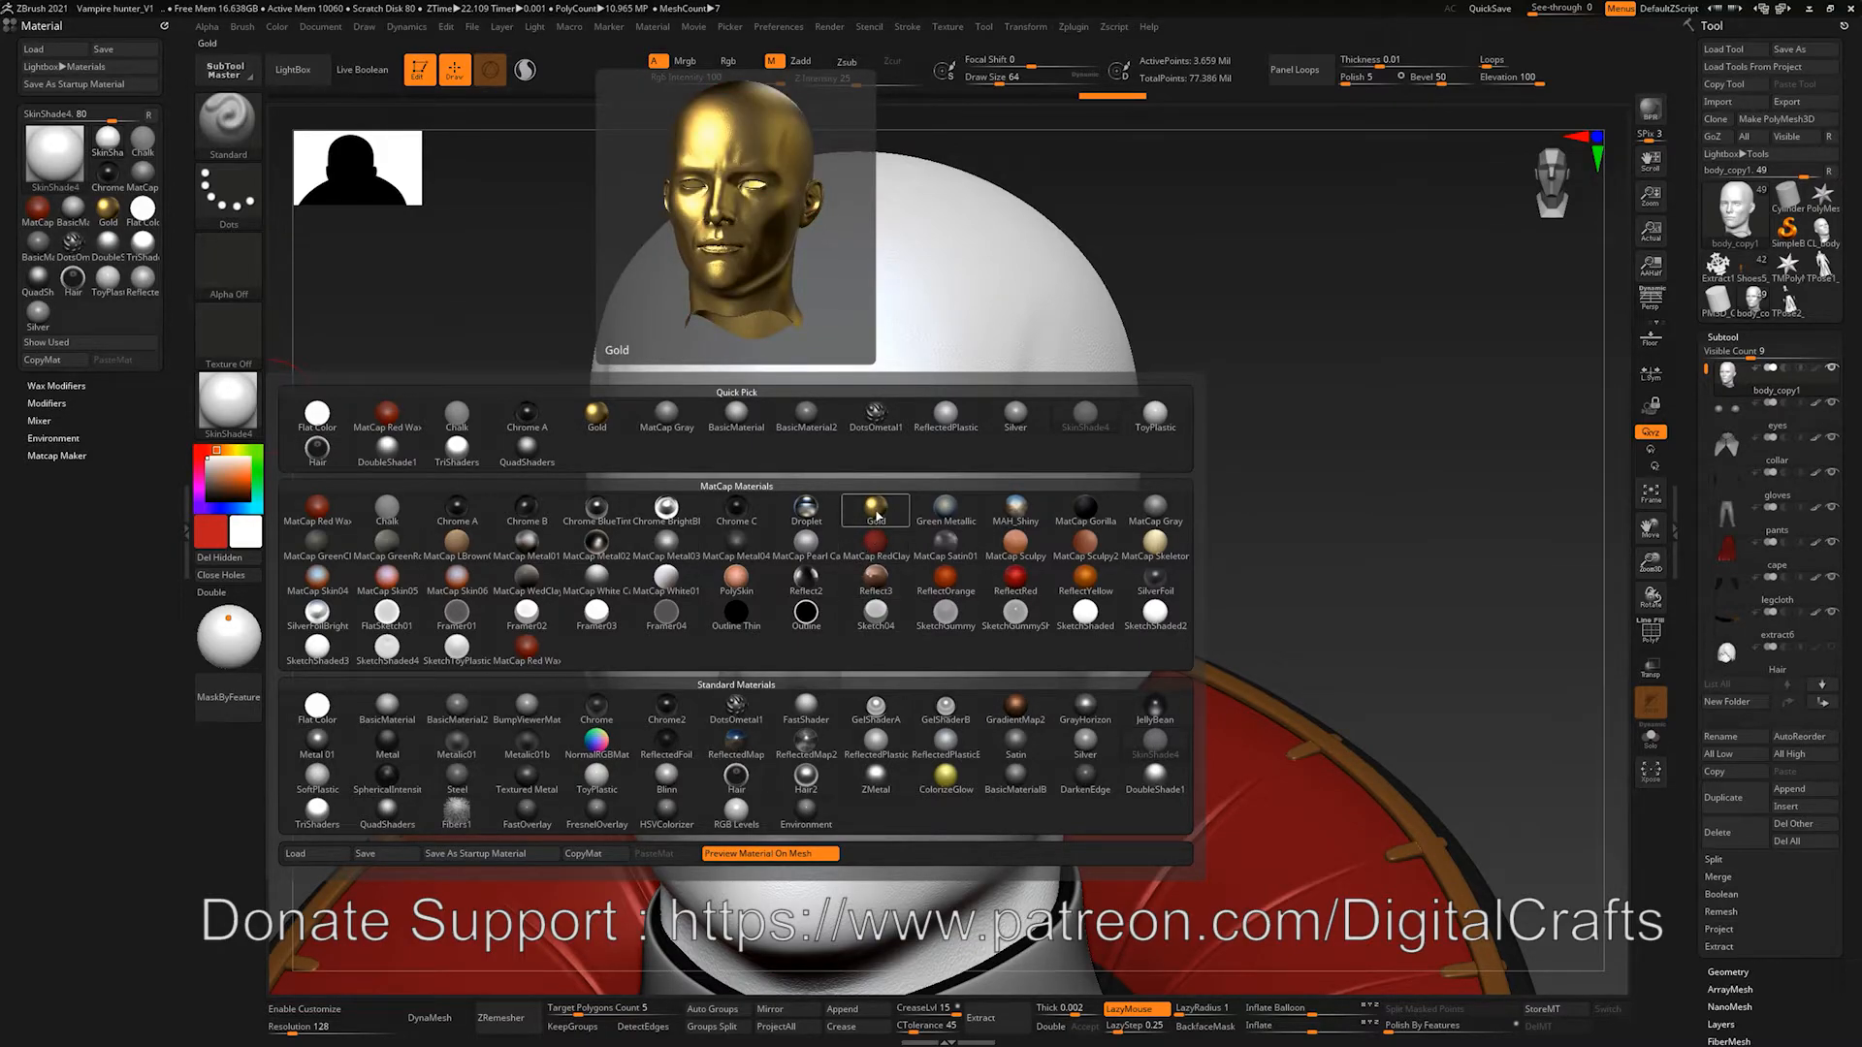
{"action": "left_click", "coordinate": [876, 506]}
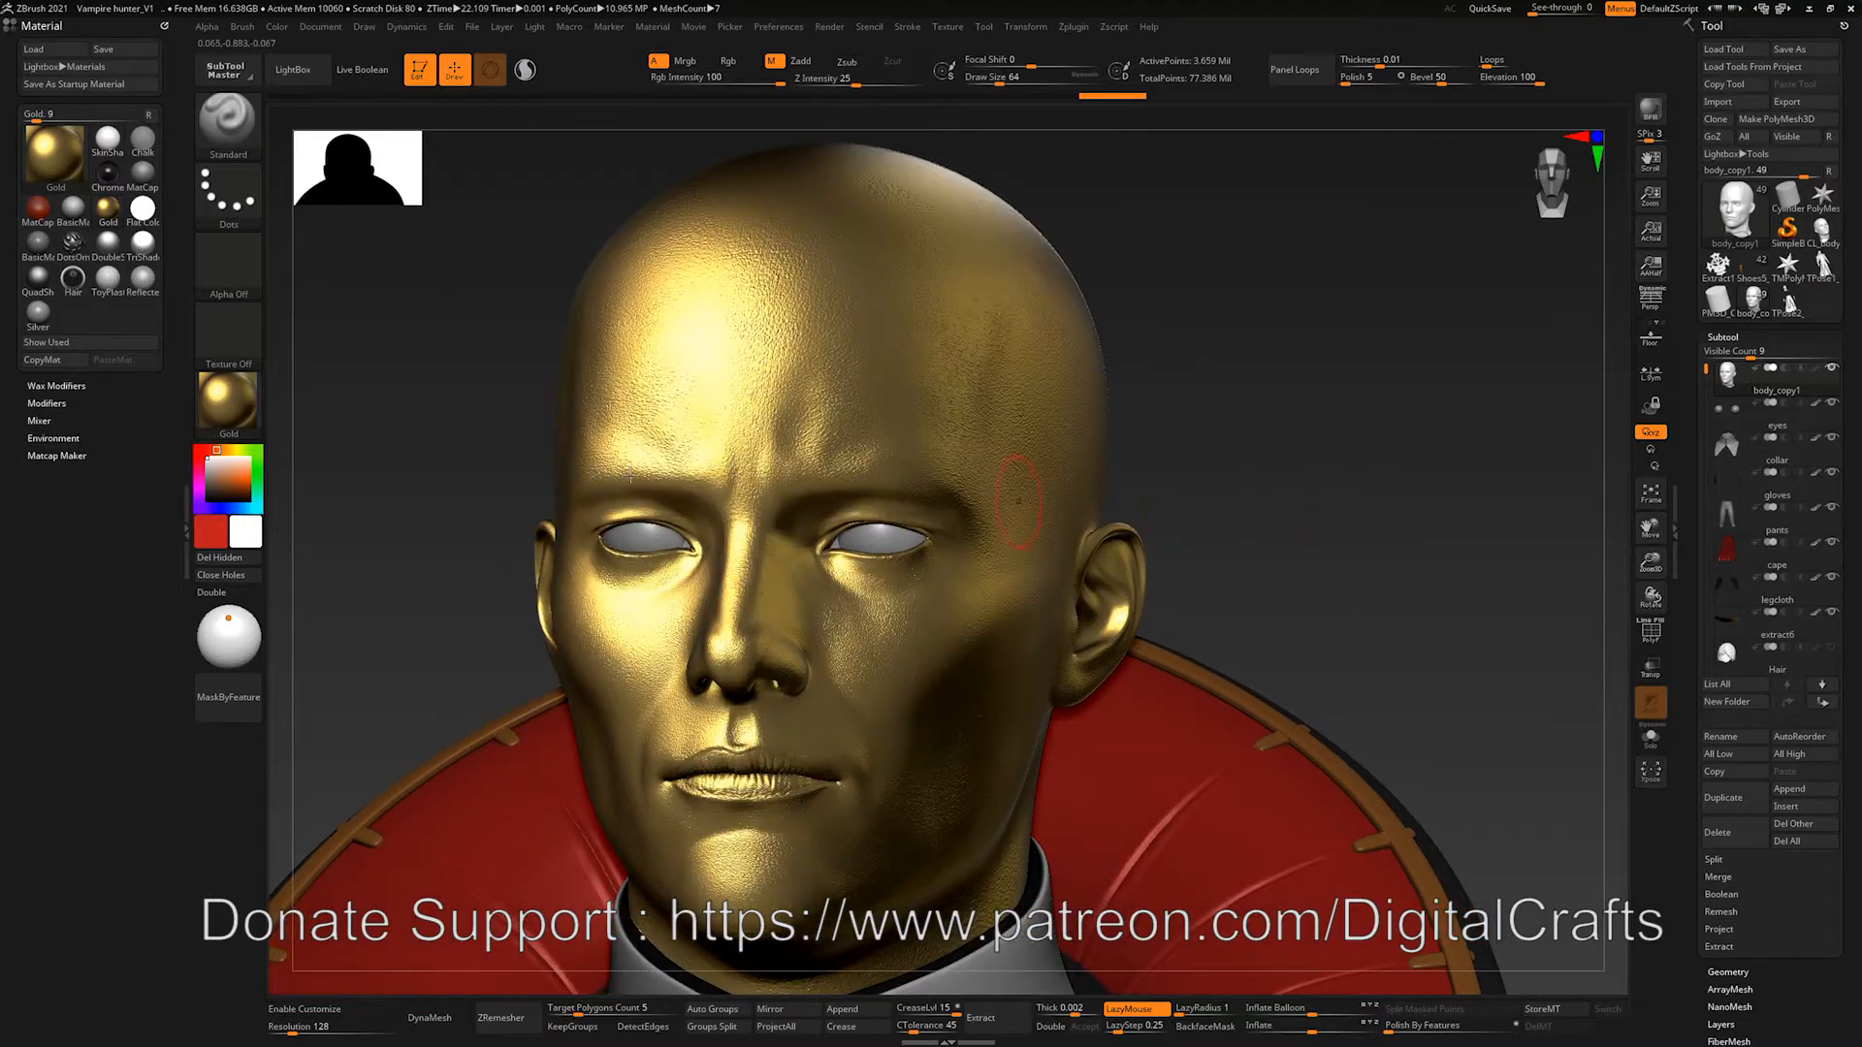
{"action": "left_click", "coordinate": [229, 402]}
{"action": "left_click", "coordinate": [1156, 745]}
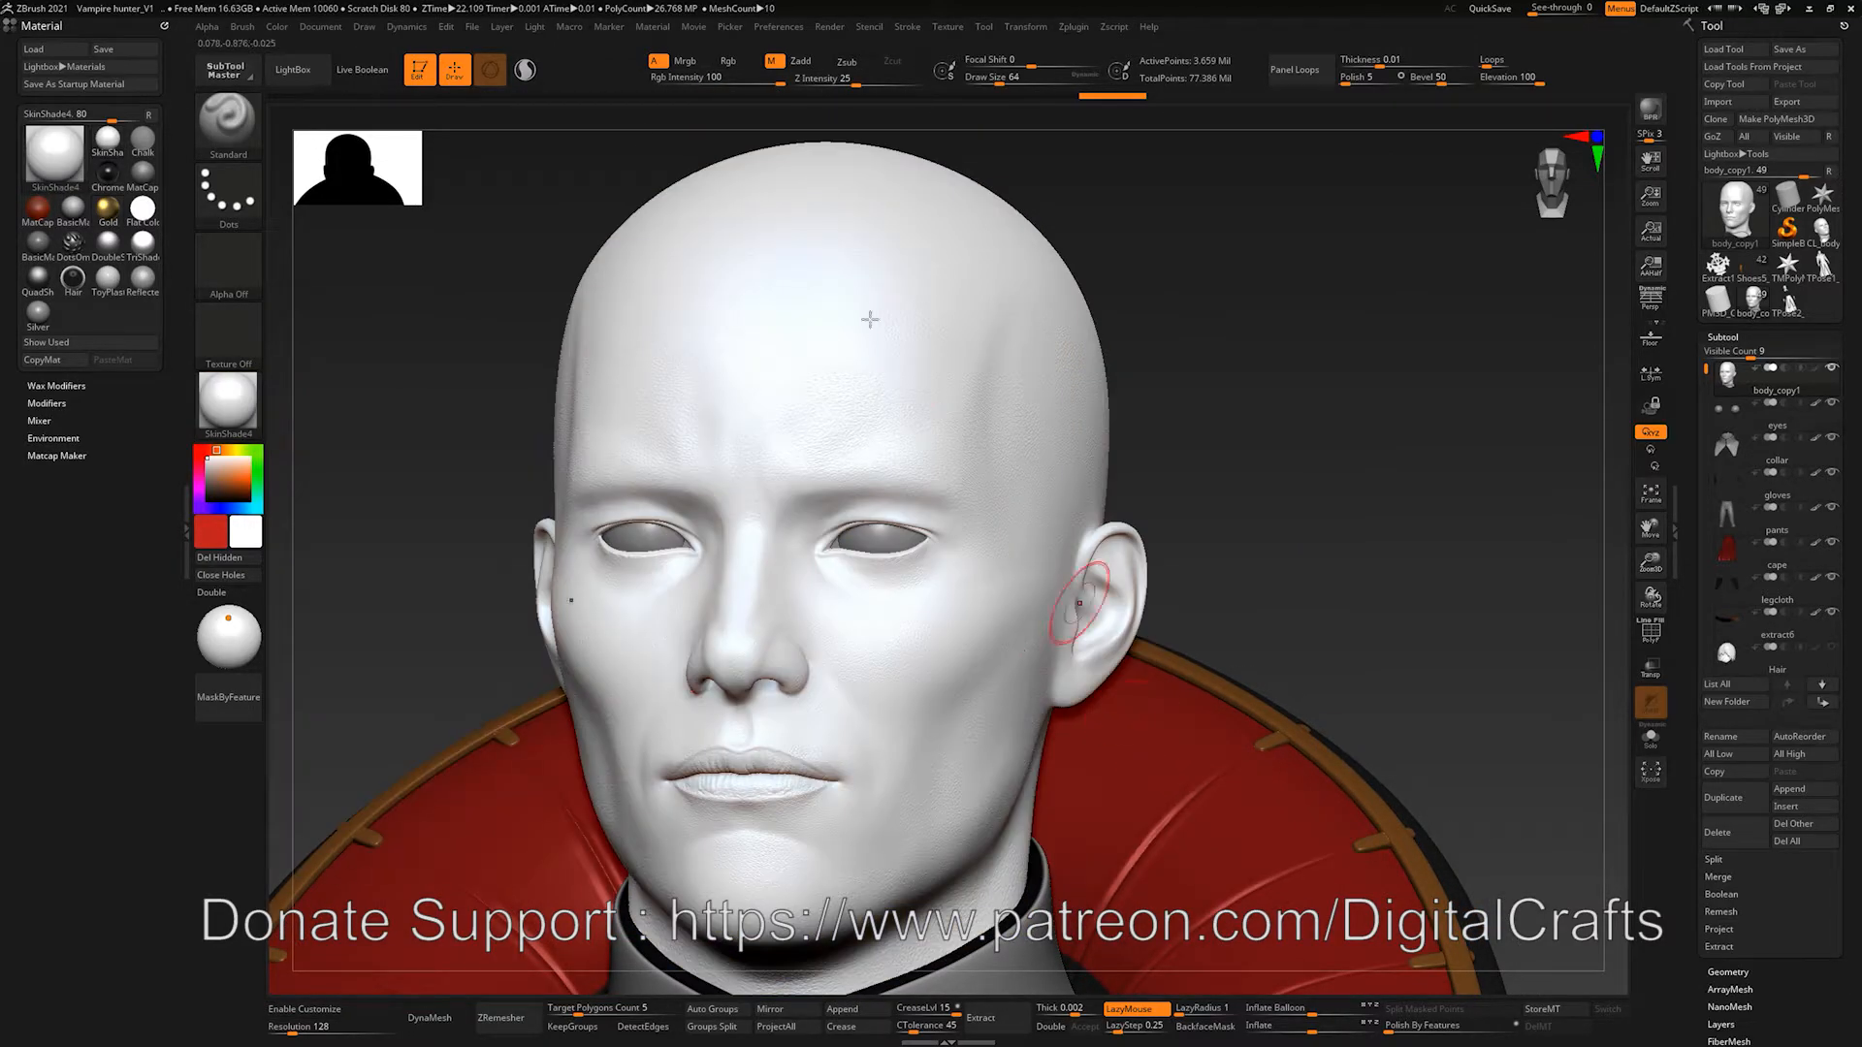
{"action": "left_click", "coordinate": [1821, 372]}
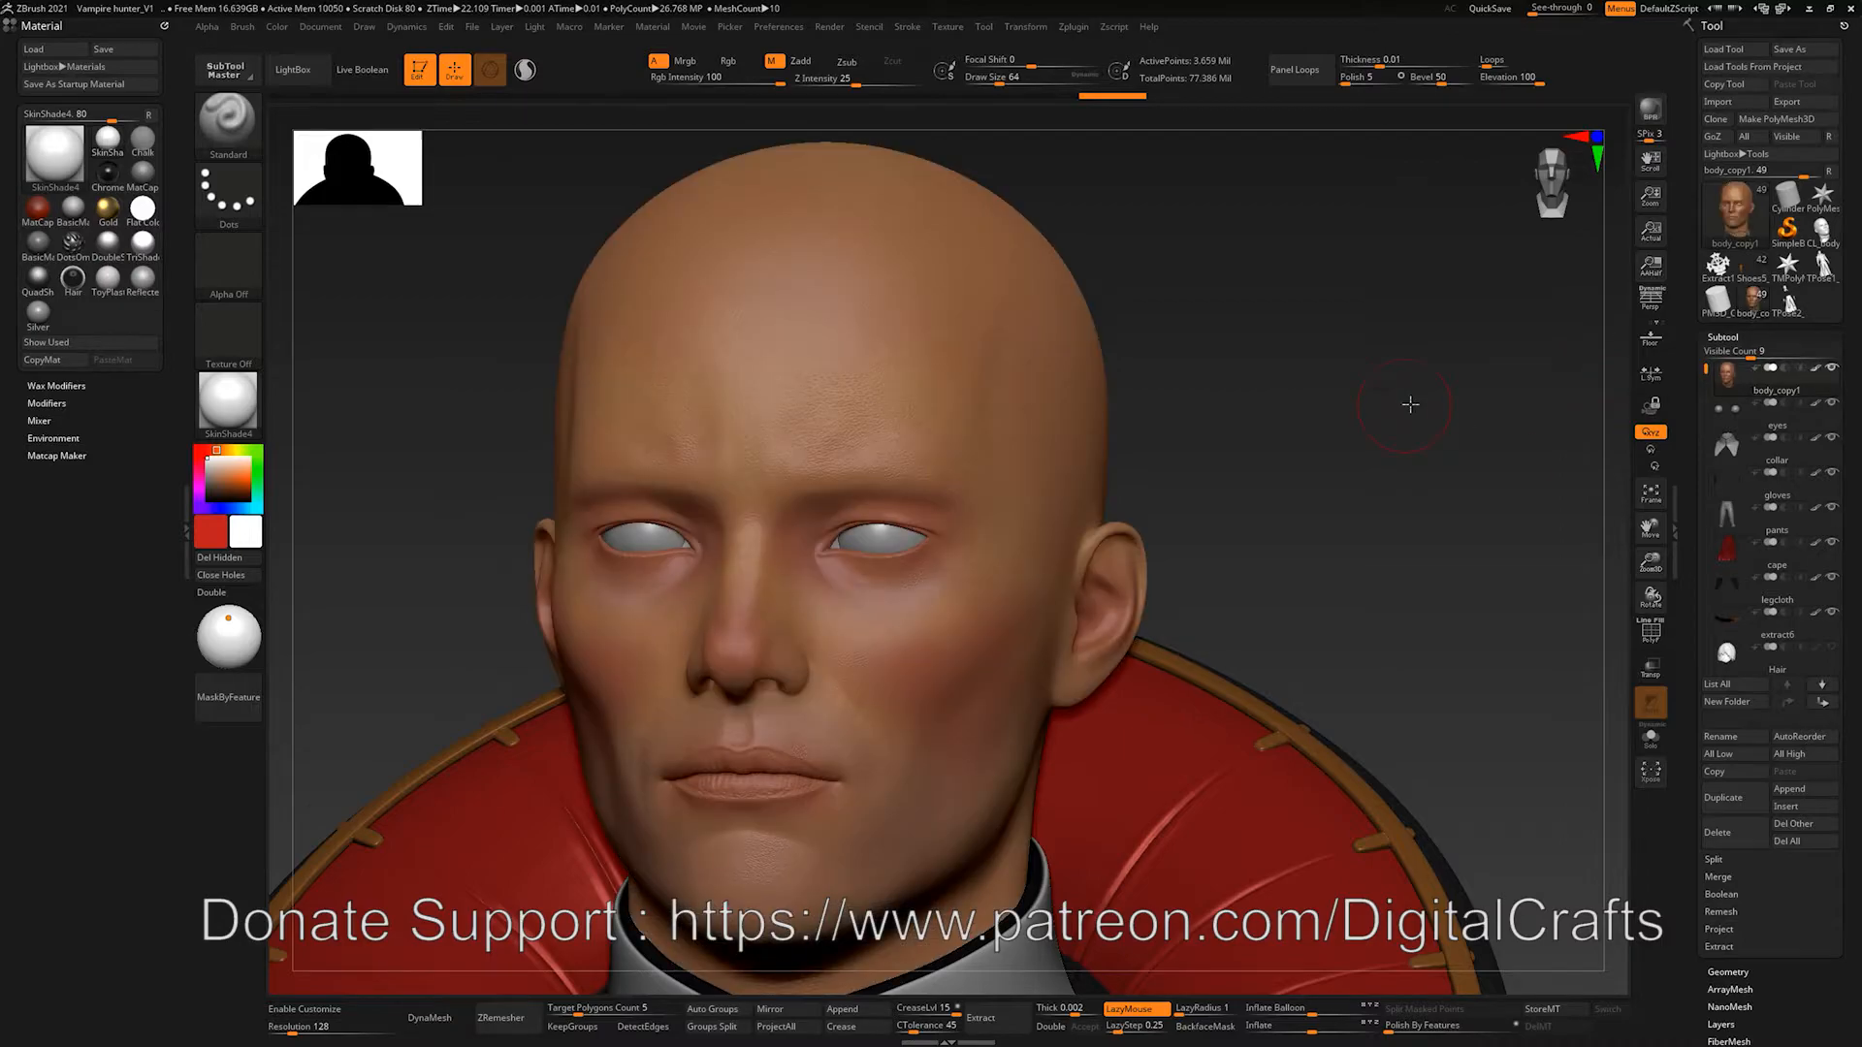
Step: Choose the Gold material and paint material-only patches with it on both sides of the forehead
{"action": "left_click_drag", "start_coordinate": [1405, 403], "coordinate": [1332, 396]}
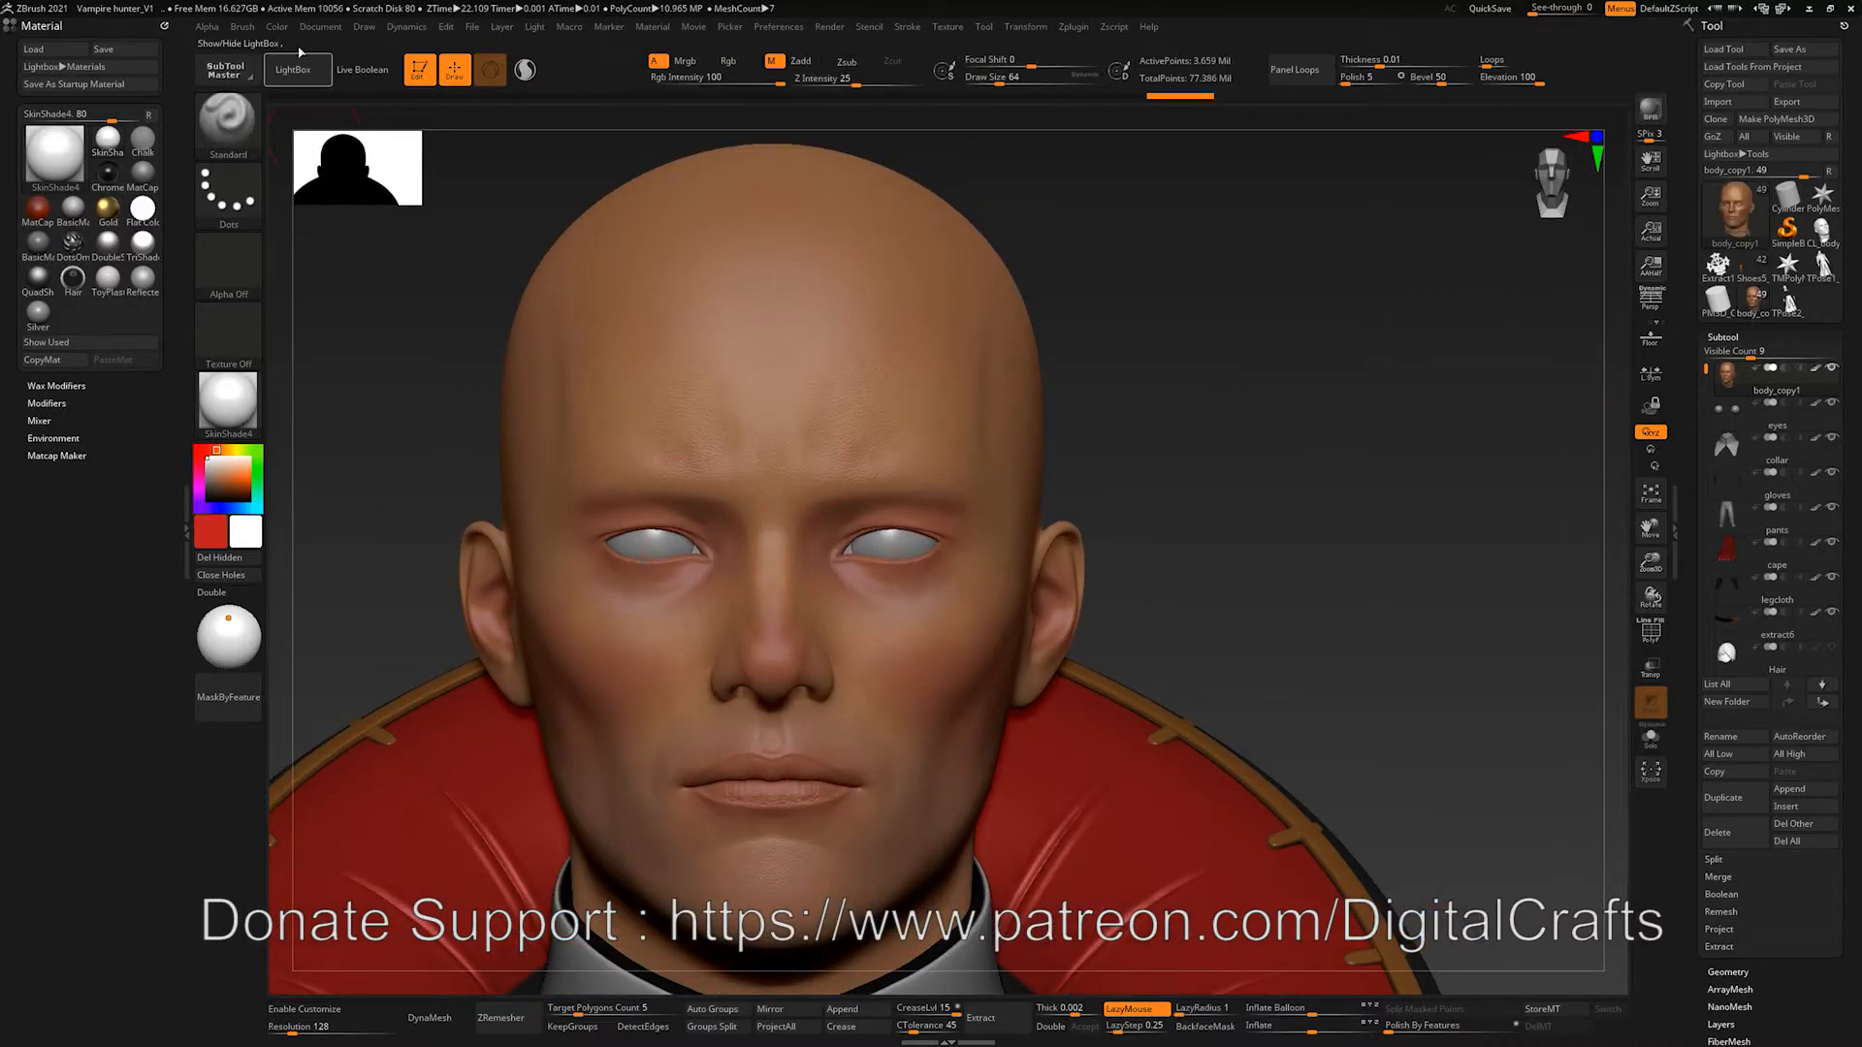
{"action": "left_click_drag", "start_coordinate": [1251, 419], "coordinate": [999, 445]}
{"action": "left_click", "coordinate": [229, 402]}
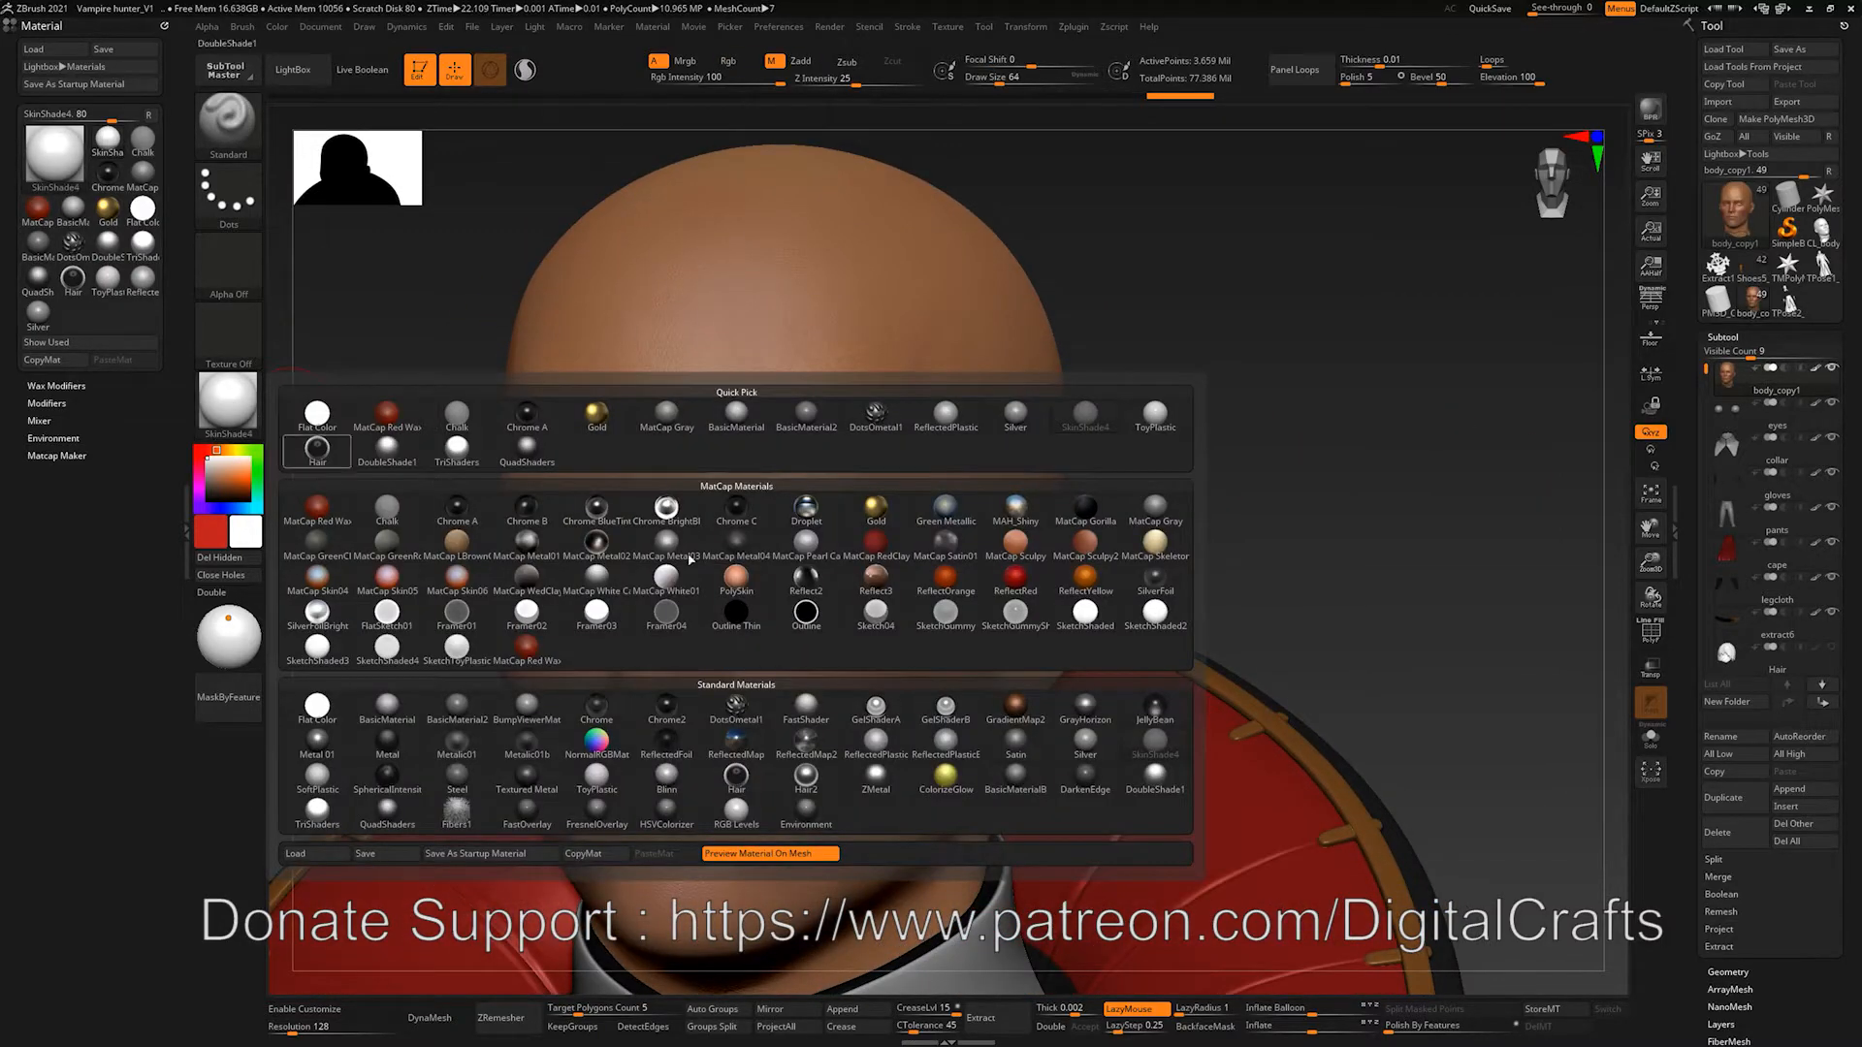
{"action": "left_click", "coordinate": [876, 506]}
{"action": "left_click_drag", "start_coordinate": [1167, 482], "coordinate": [1159, 503]}
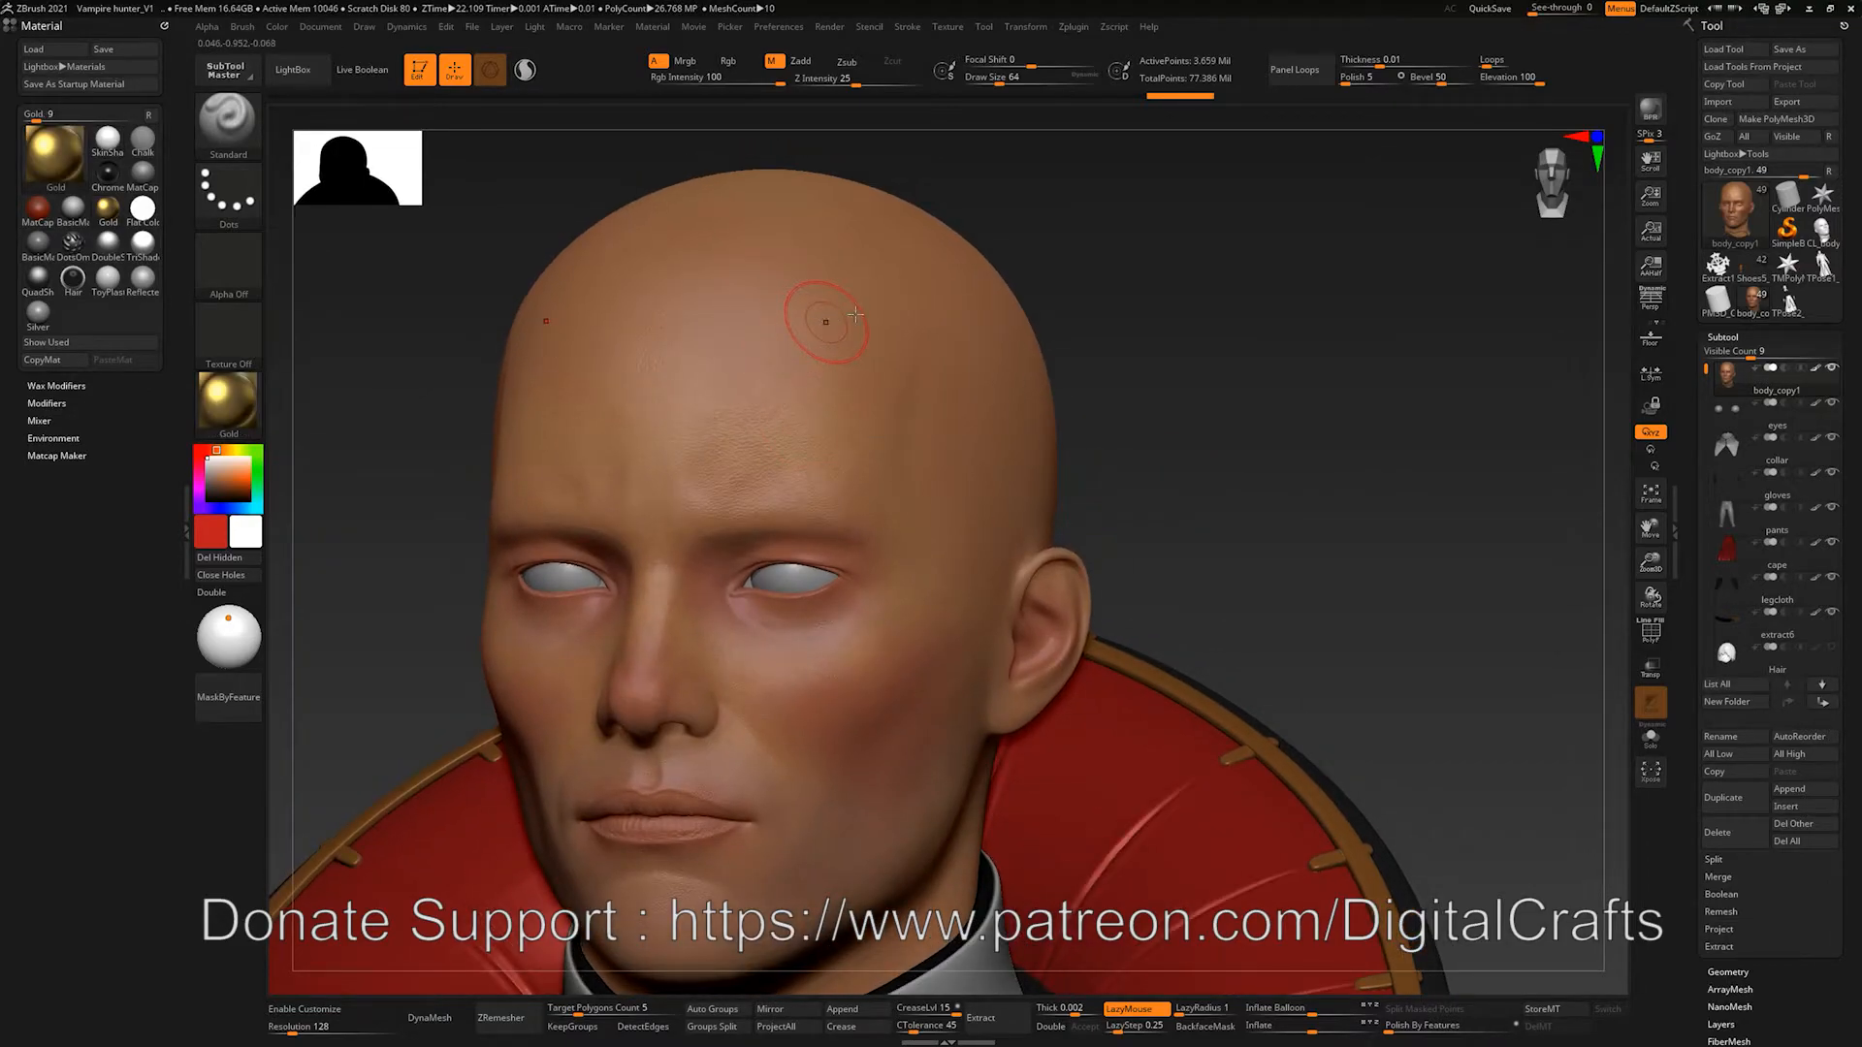
{"action": "mouse_move", "coordinate": [861, 337]}
{"action": "left_mouse_down"}
{"action": "mouse_move", "coordinate": [845, 407]}
{"action": "mouse_move", "coordinate": [907, 468]}
{"action": "mouse_move", "coordinate": [891, 491]}
{"action": "left_mouse_up"}
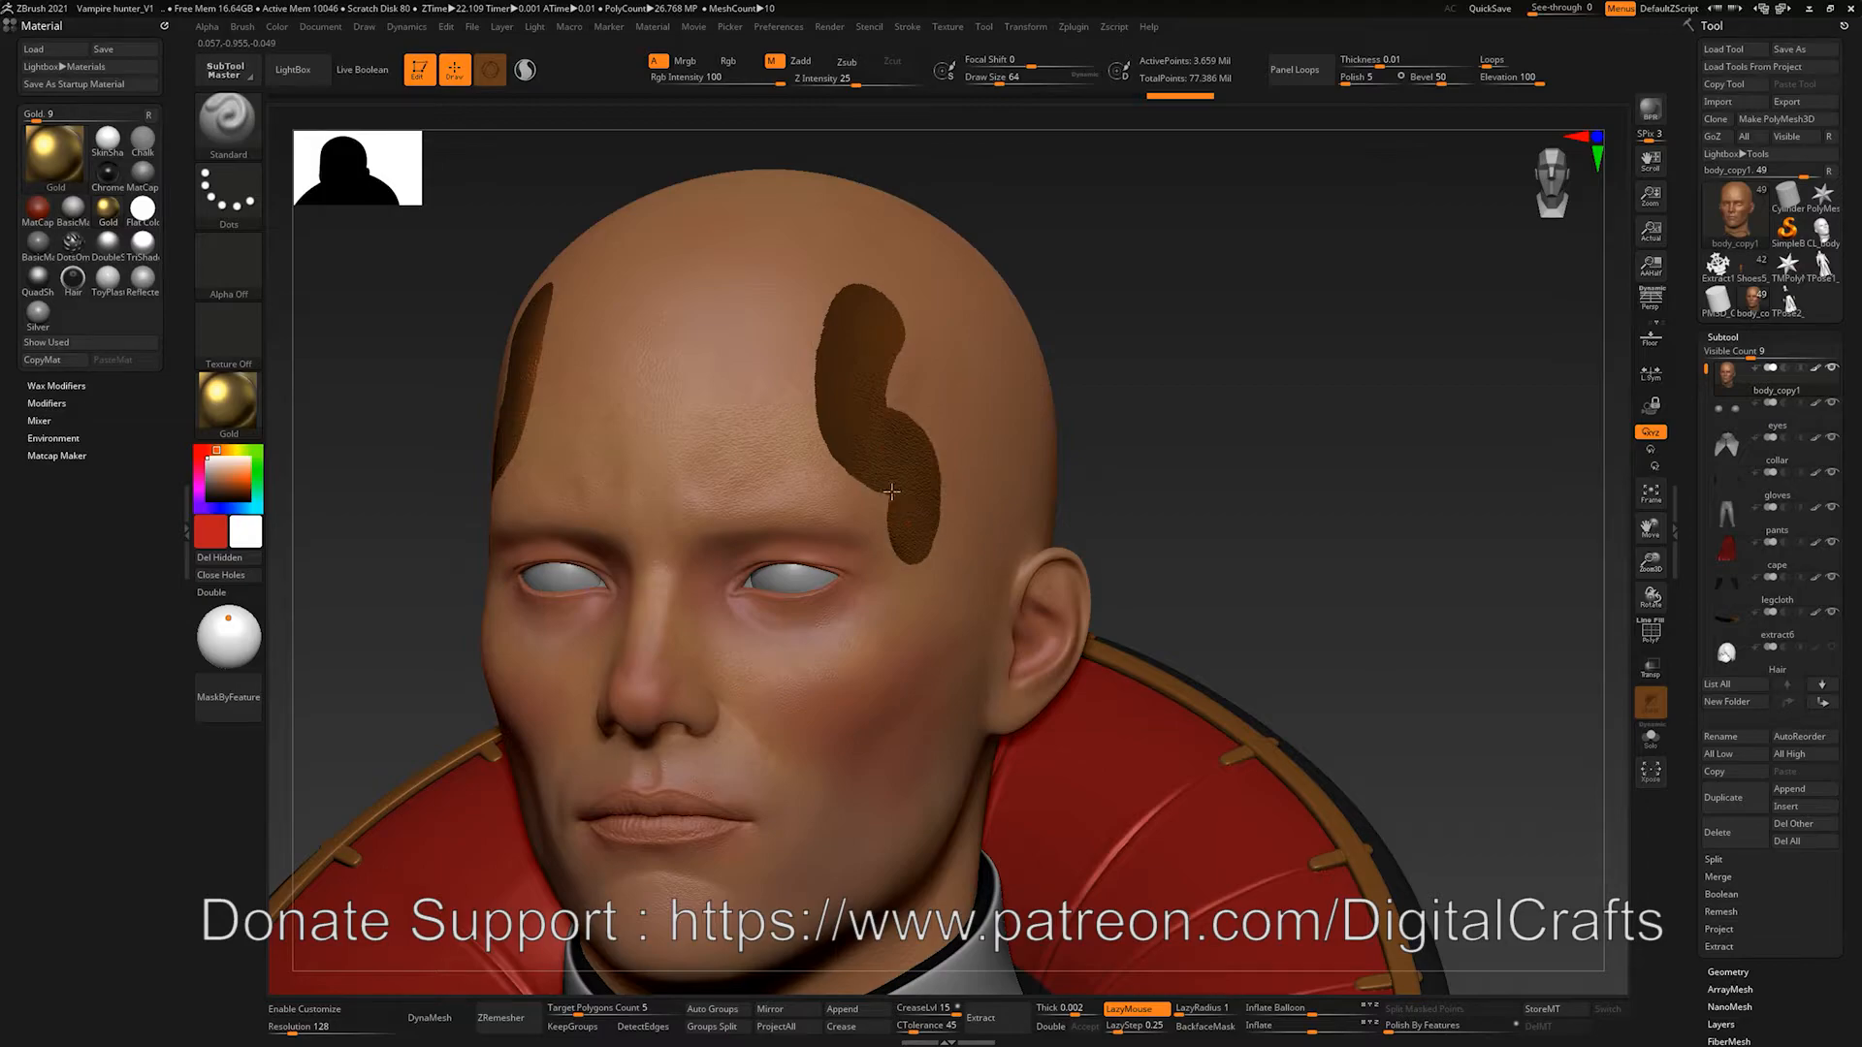
{"action": "mouse_move", "coordinate": [1205, 415]}
{"action": "left_mouse_down"}
{"action": "mouse_move", "coordinate": [1178, 388]}
{"action": "mouse_move", "coordinate": [1307, 419]}
{"action": "mouse_move", "coordinate": [1137, 405]}
{"action": "left_mouse_up"}
{"action": "mouse_move", "coordinate": [776, 326]}
{"action": "left_mouse_down"}
{"action": "mouse_move", "coordinate": [730, 413]}
{"action": "mouse_move", "coordinate": [797, 405]}
{"action": "left_mouse_up"}
Step: Choose the Green Metallic material and paint patches with it across both cheeks below the eyes
{"action": "left_click", "coordinate": [229, 399]}
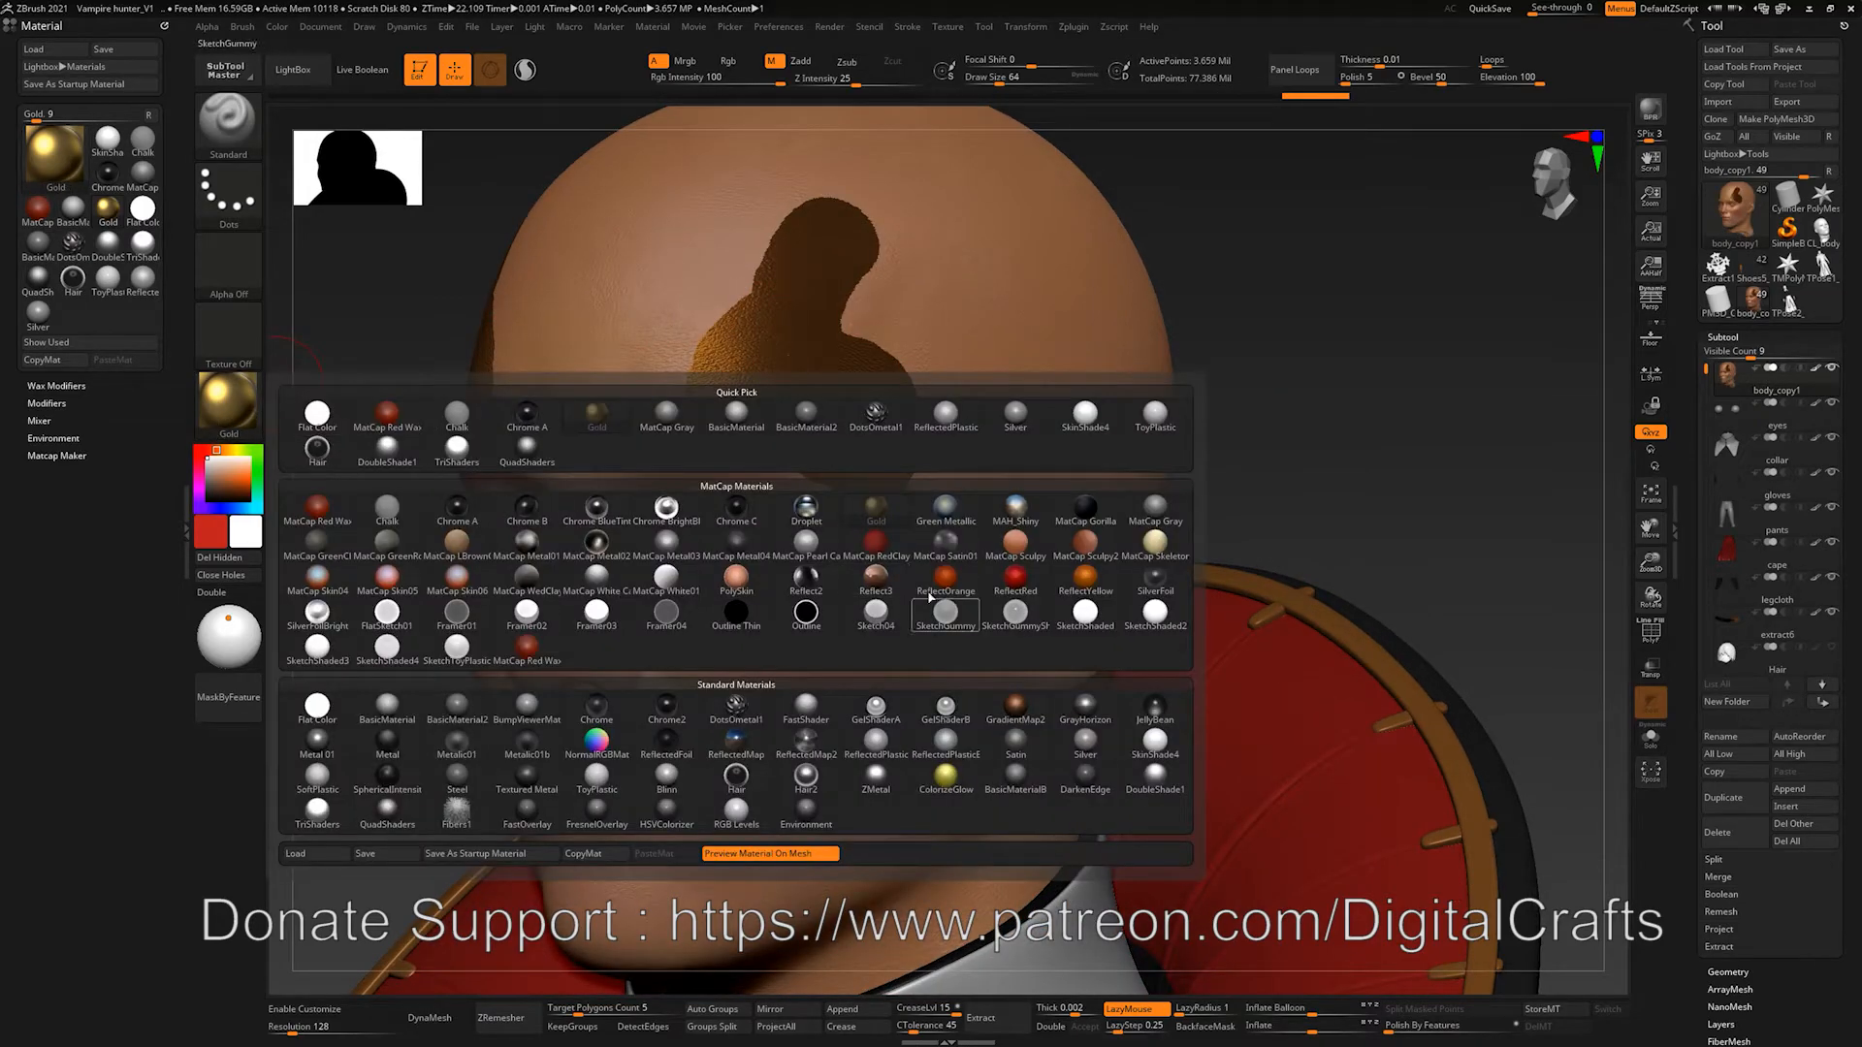
{"action": "left_click", "coordinate": [958, 527]}
{"action": "mouse_move", "coordinate": [950, 533]}
{"action": "left_mouse_down"}
{"action": "mouse_move", "coordinate": [873, 558]}
{"action": "mouse_move", "coordinate": [734, 668]}
{"action": "mouse_move", "coordinate": [960, 554]}
{"action": "mouse_move", "coordinate": [995, 609]}
{"action": "mouse_move", "coordinate": [977, 613]}
{"action": "left_mouse_up"}
{"action": "mouse_move", "coordinate": [1338, 469]}
{"action": "left_mouse_down"}
{"action": "mouse_move", "coordinate": [1338, 428]}
{"action": "mouse_move", "coordinate": [985, 466]}
{"action": "left_mouse_up"}
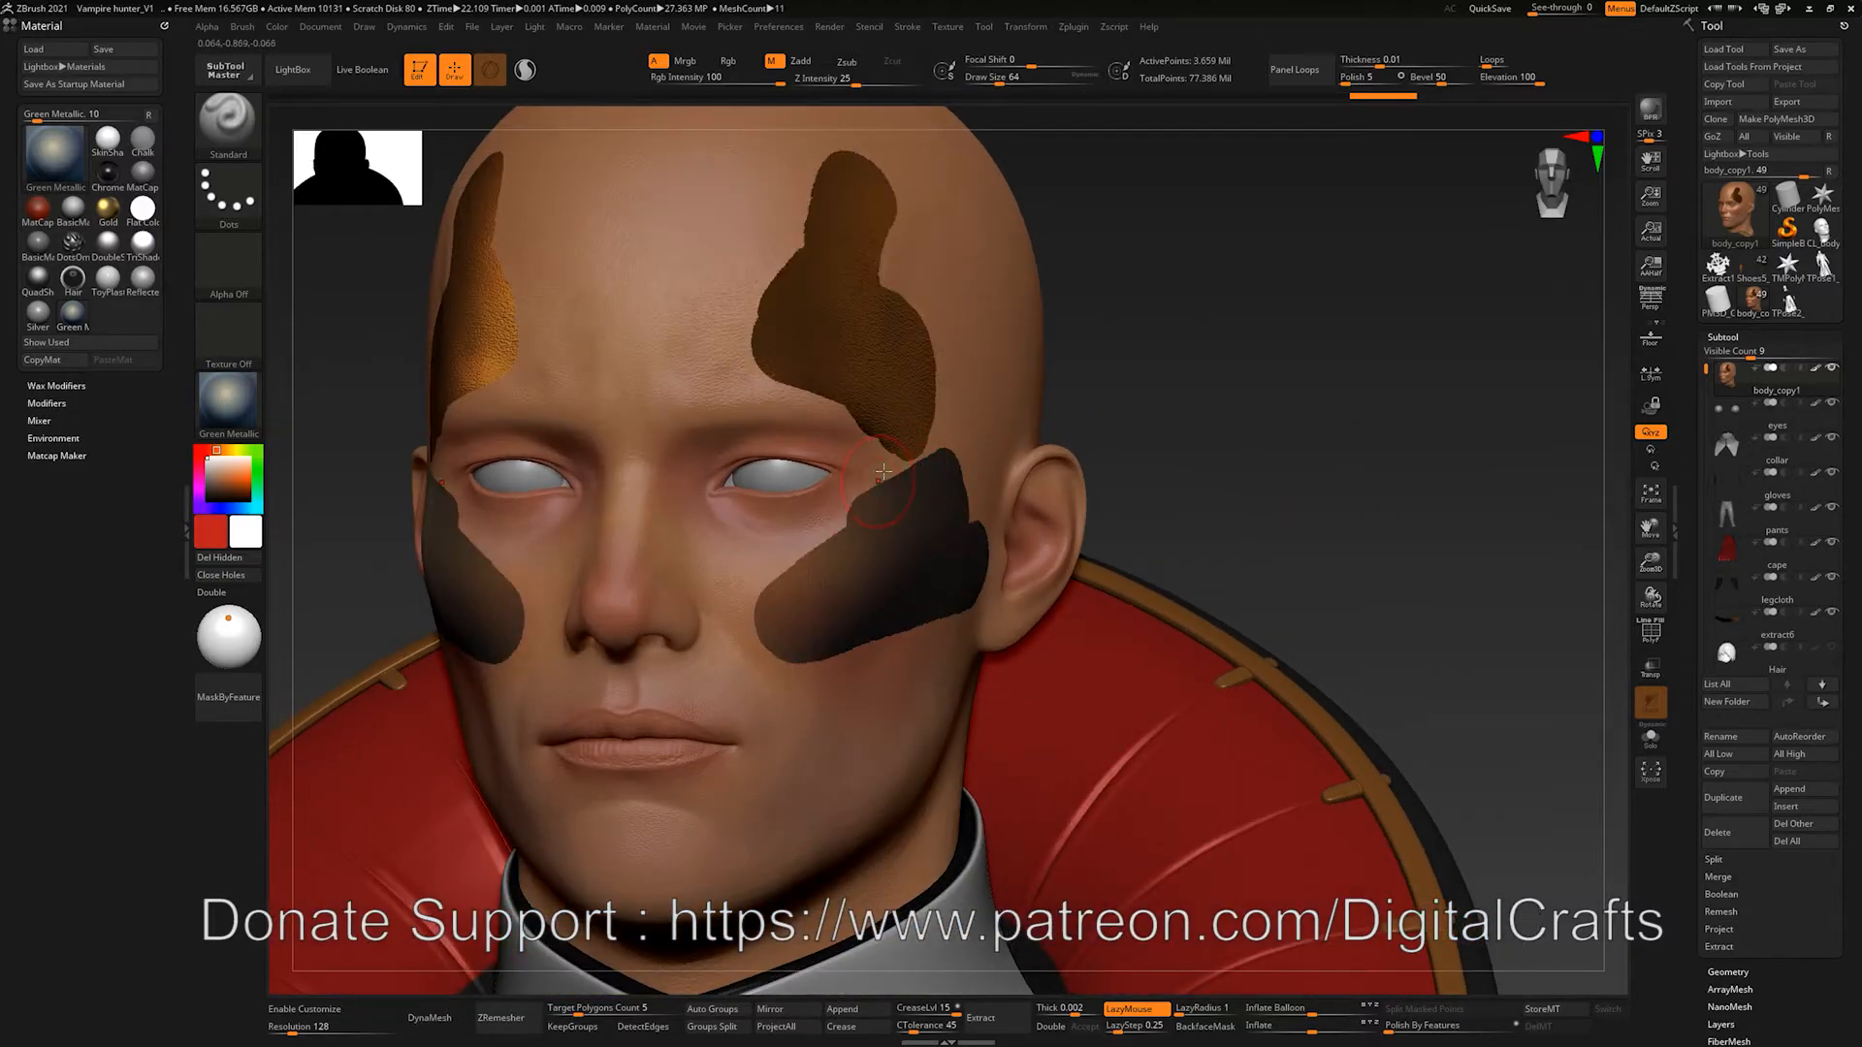
{"action": "left_click_drag", "start_coordinate": [1209, 342], "coordinate": [1313, 418], "text": "alt"}
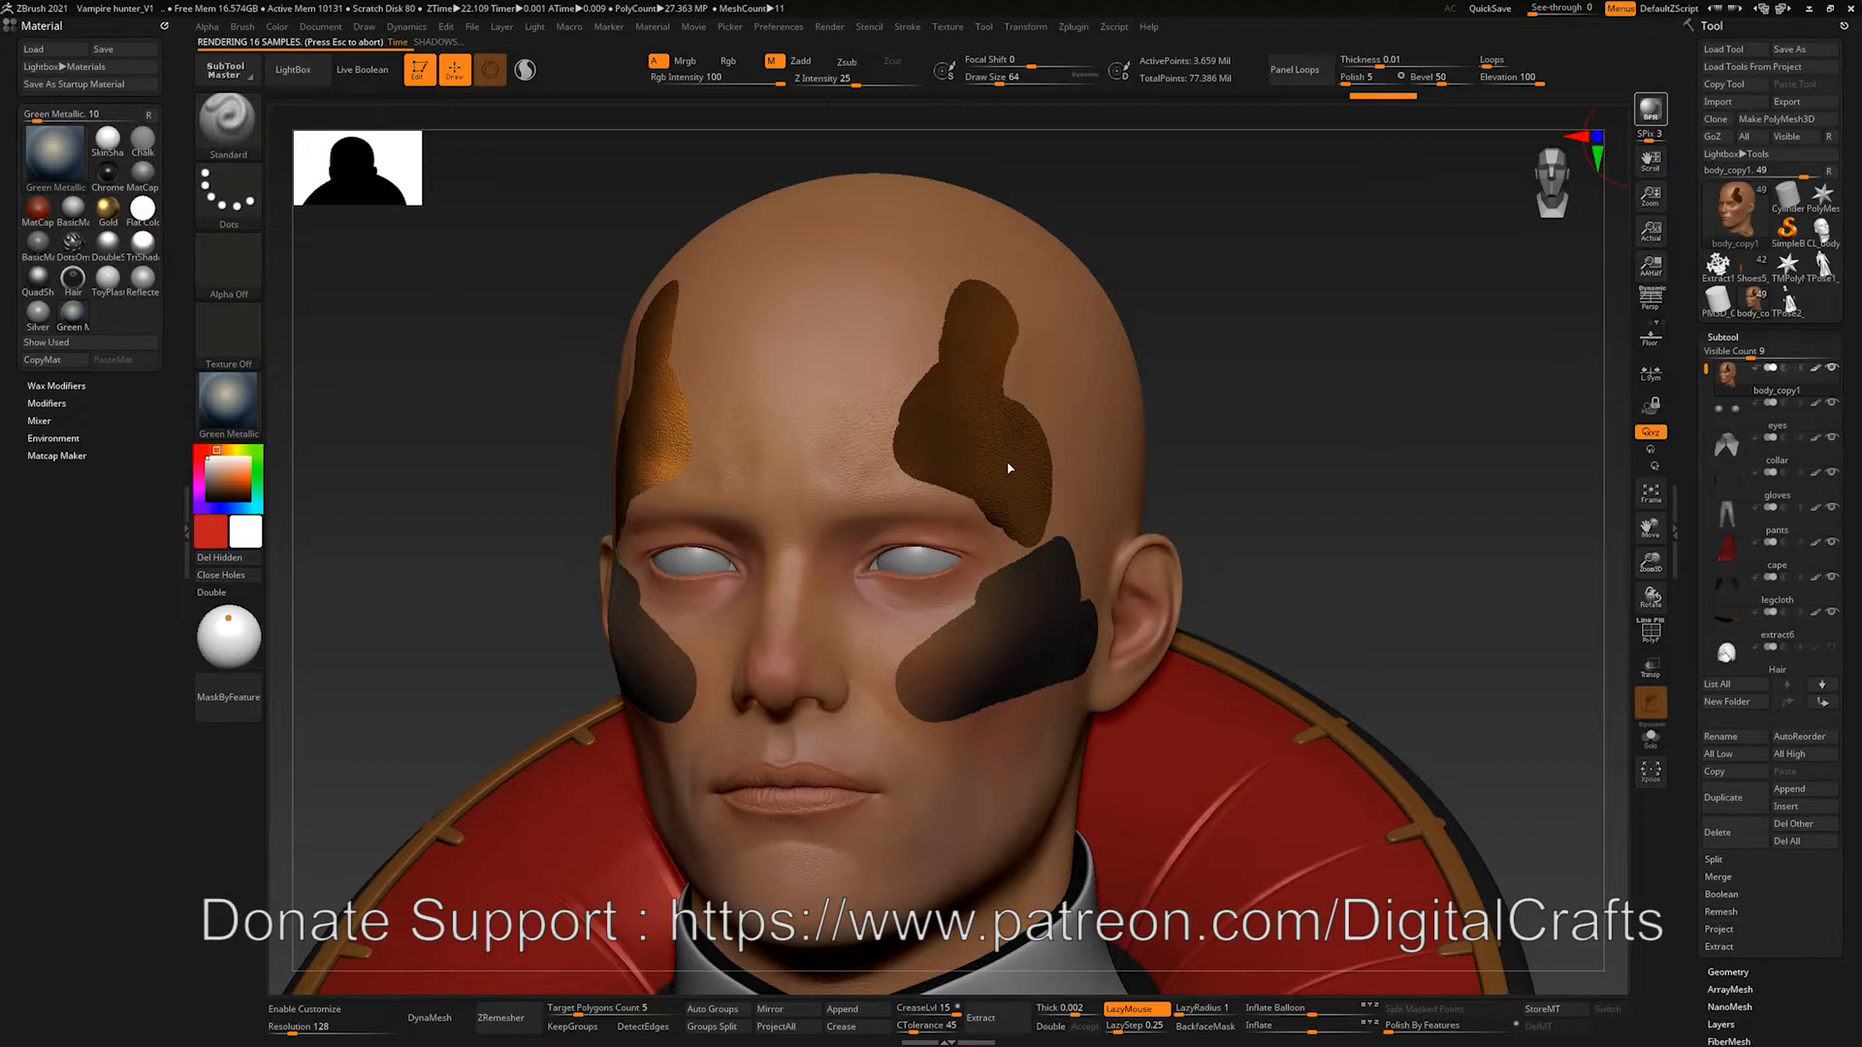
Step: Adjust the BPR shadow ray count and run a BPR render of the head with its painted materials
{"action": "left_click", "coordinate": [829, 27]}
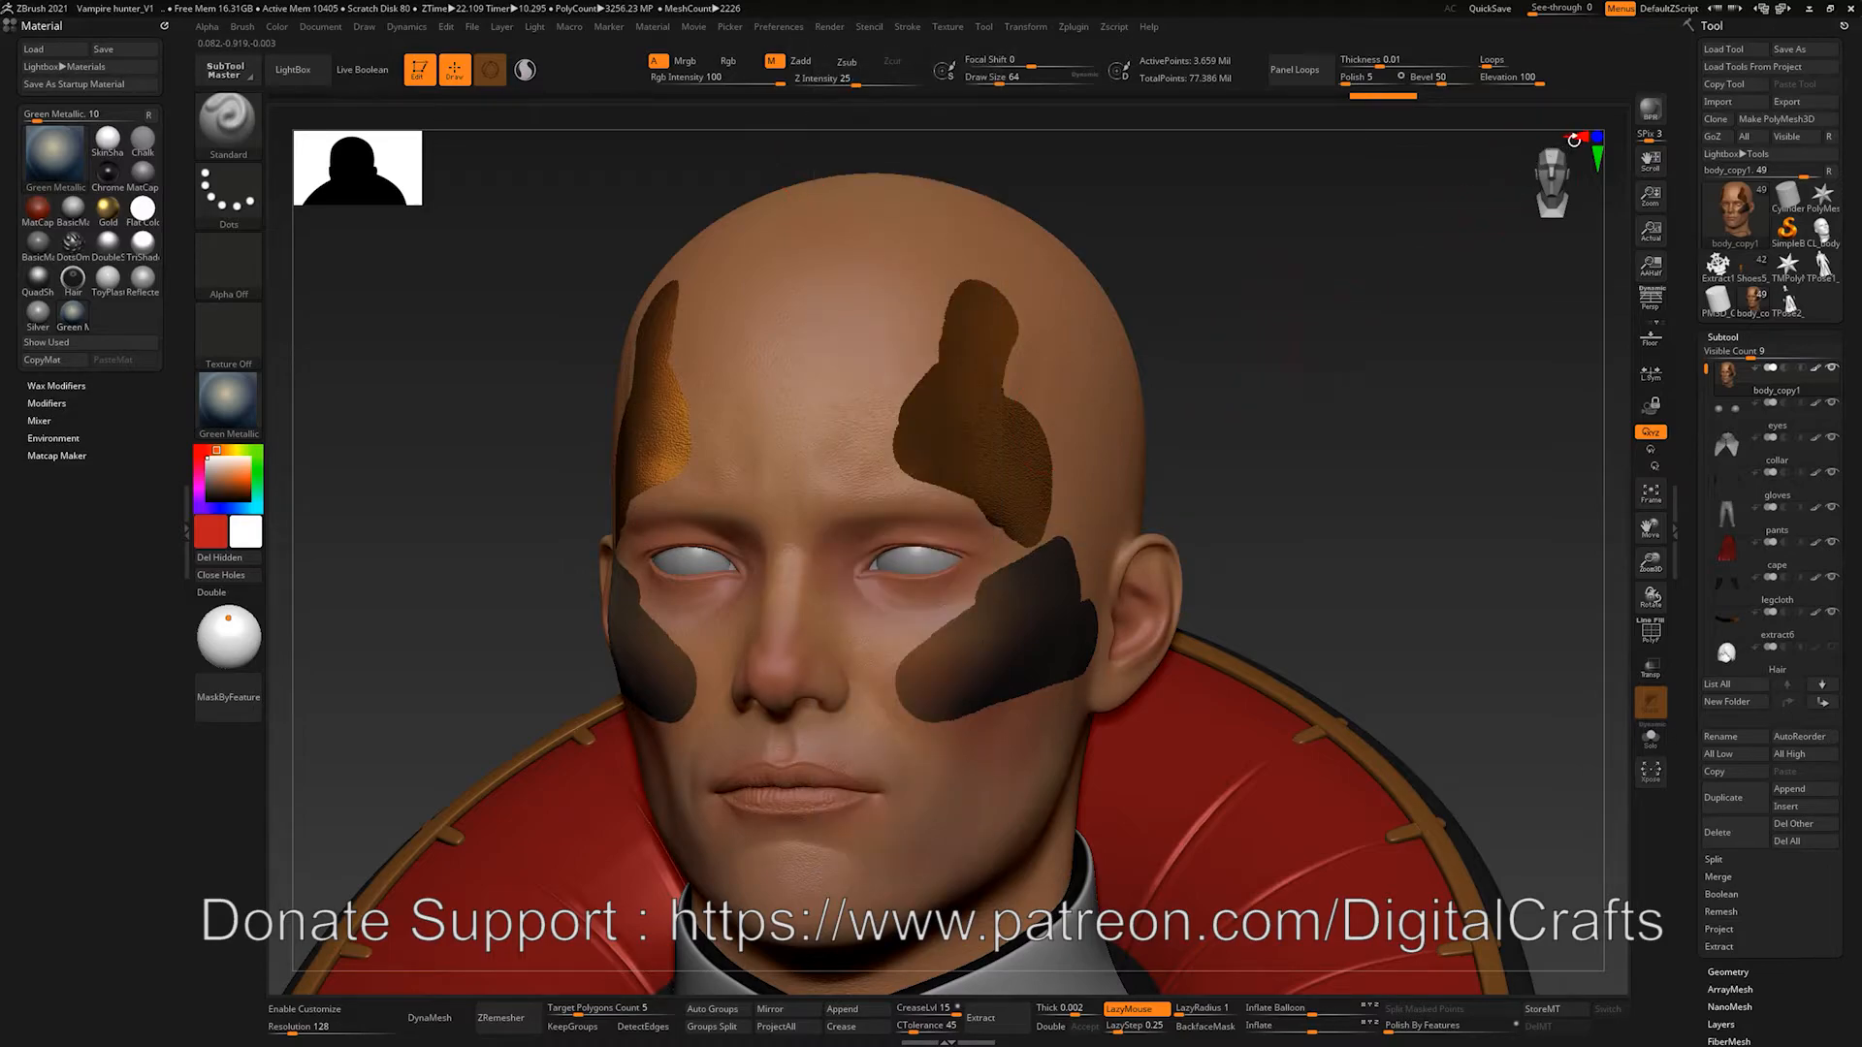
{"action": "key", "text": "shift+r"}
{"action": "left_click", "coordinate": [829, 26]}
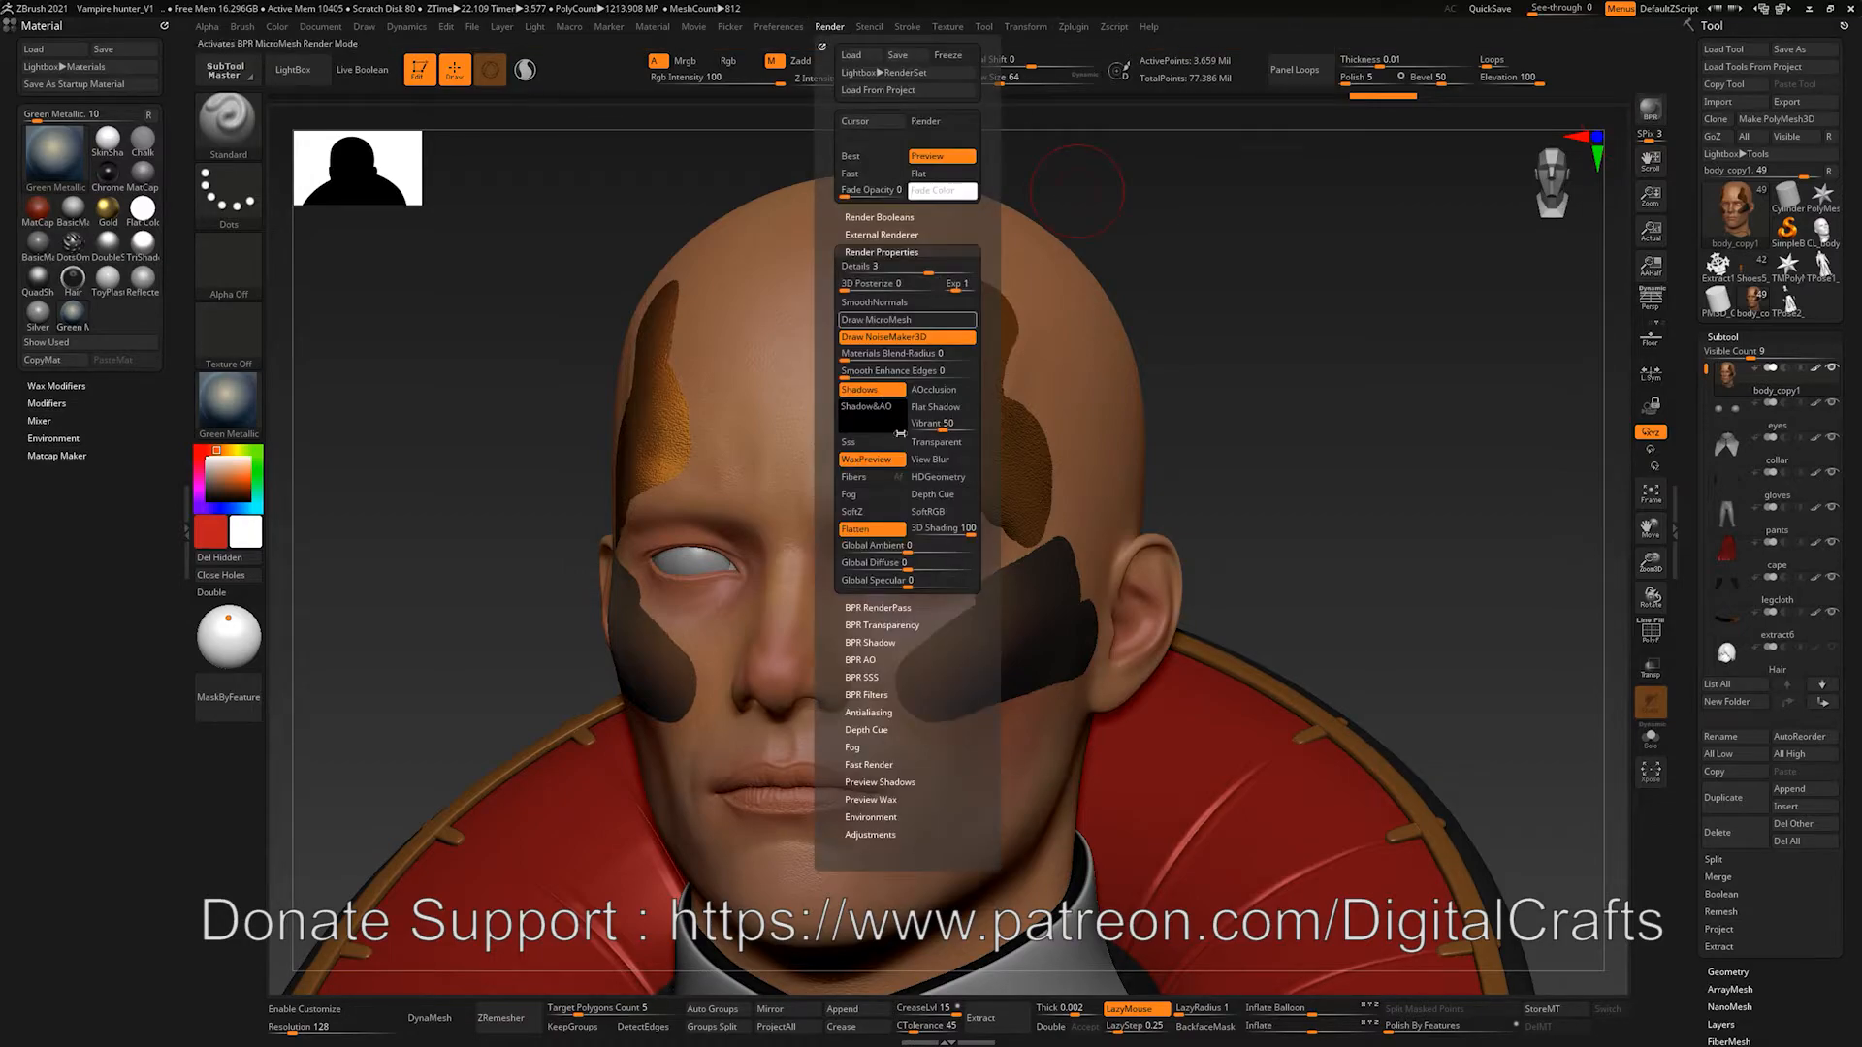
{"action": "left_click", "coordinate": [872, 254]}
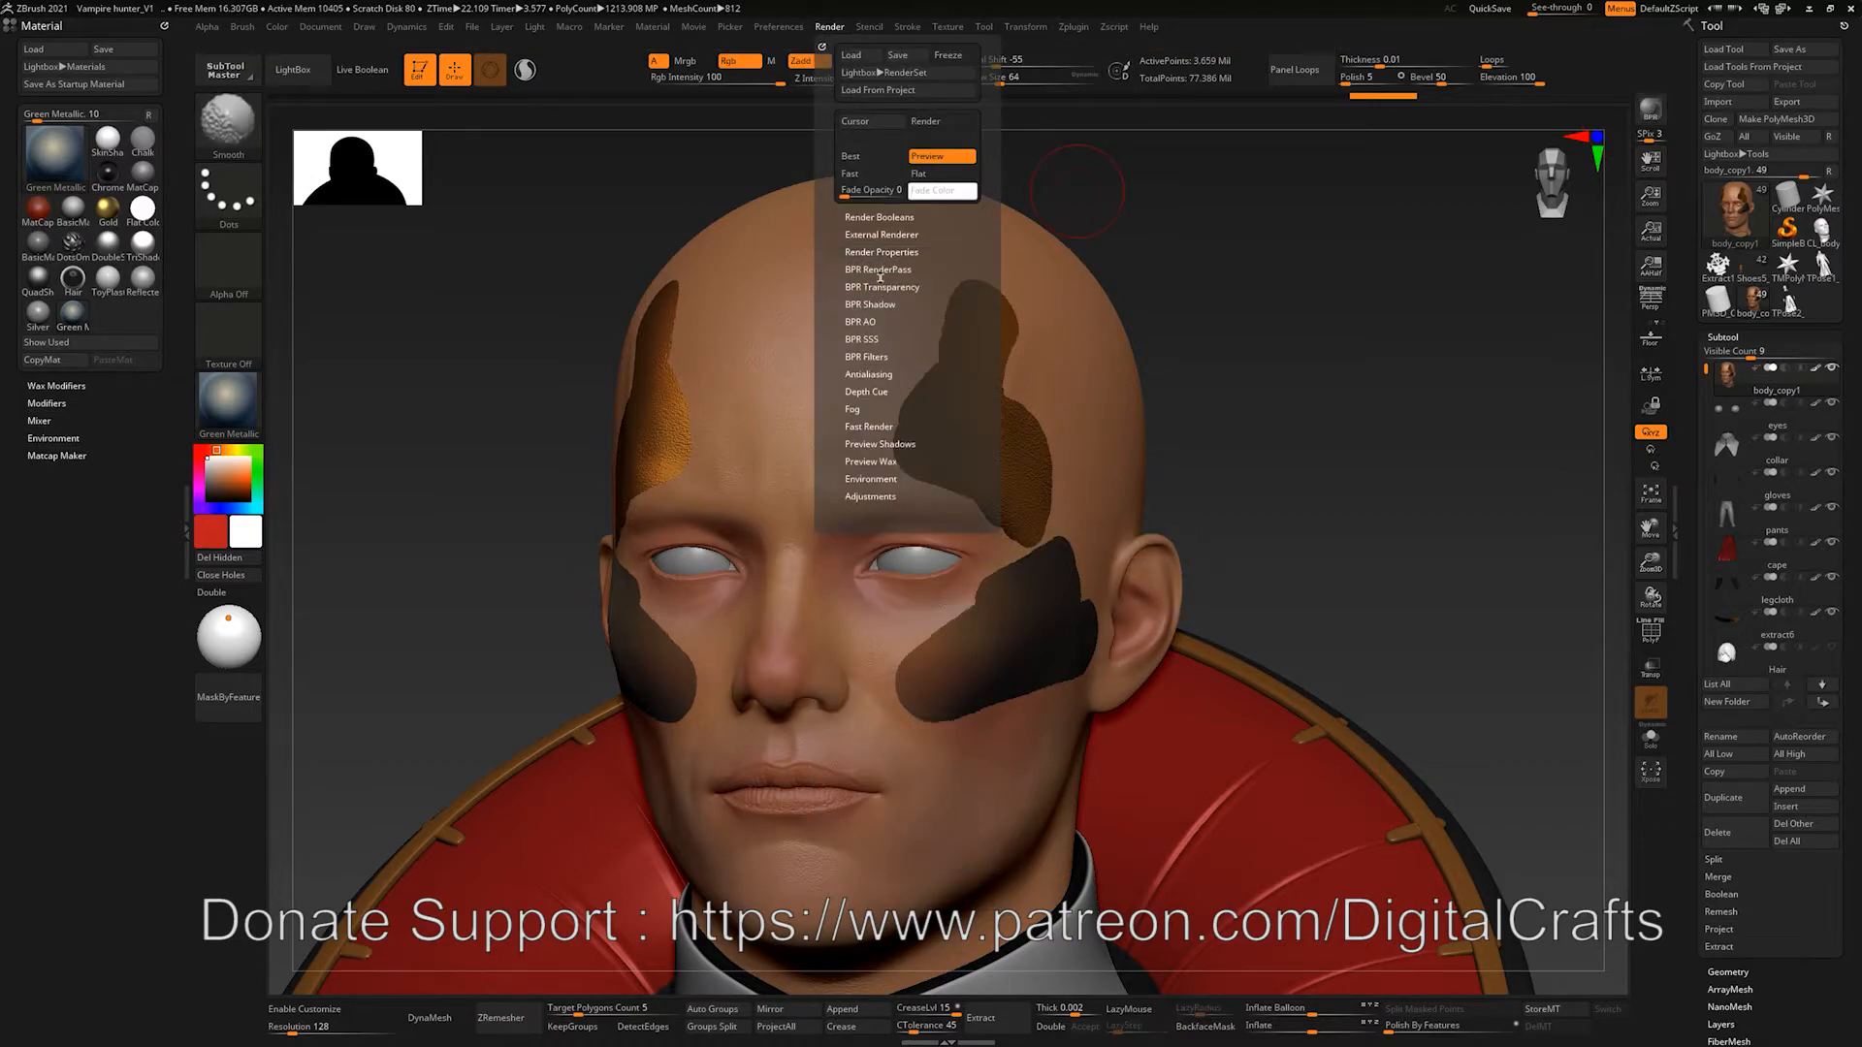
{"action": "left_click", "coordinate": [875, 304]}
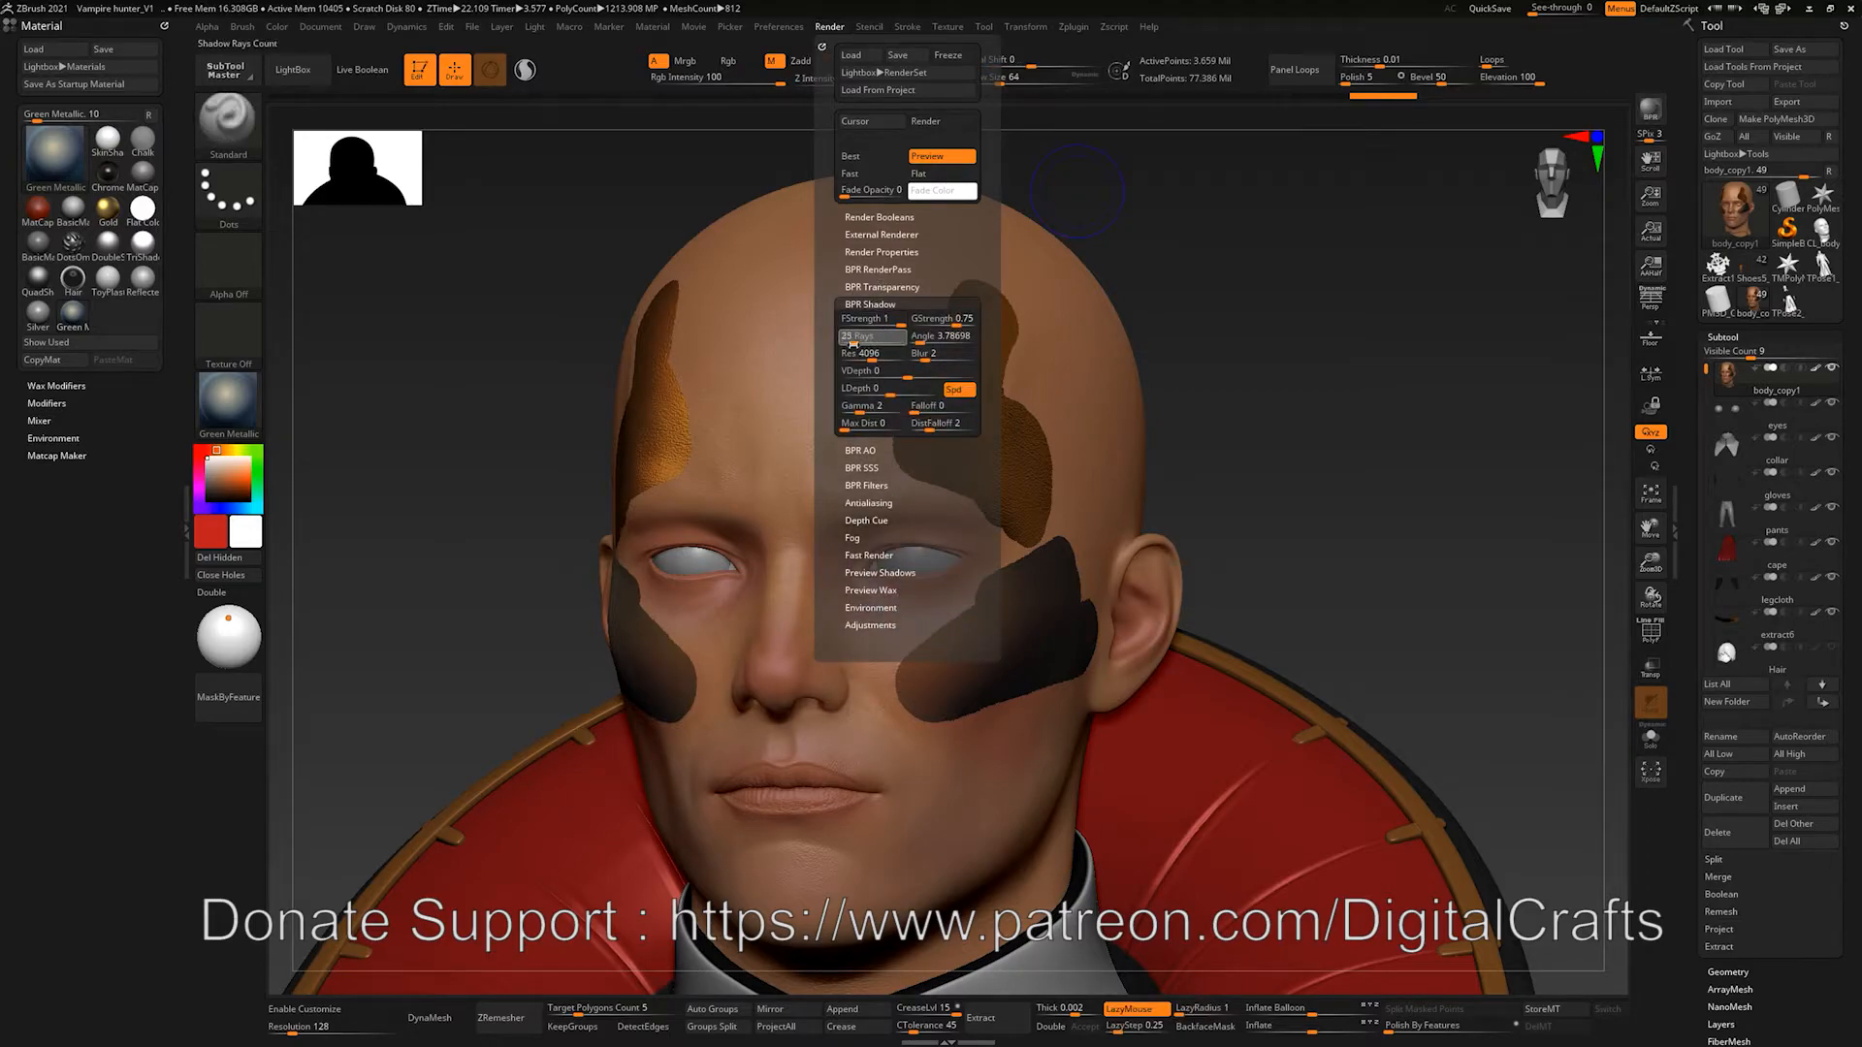
{"action": "key", "text": "shift+r"}
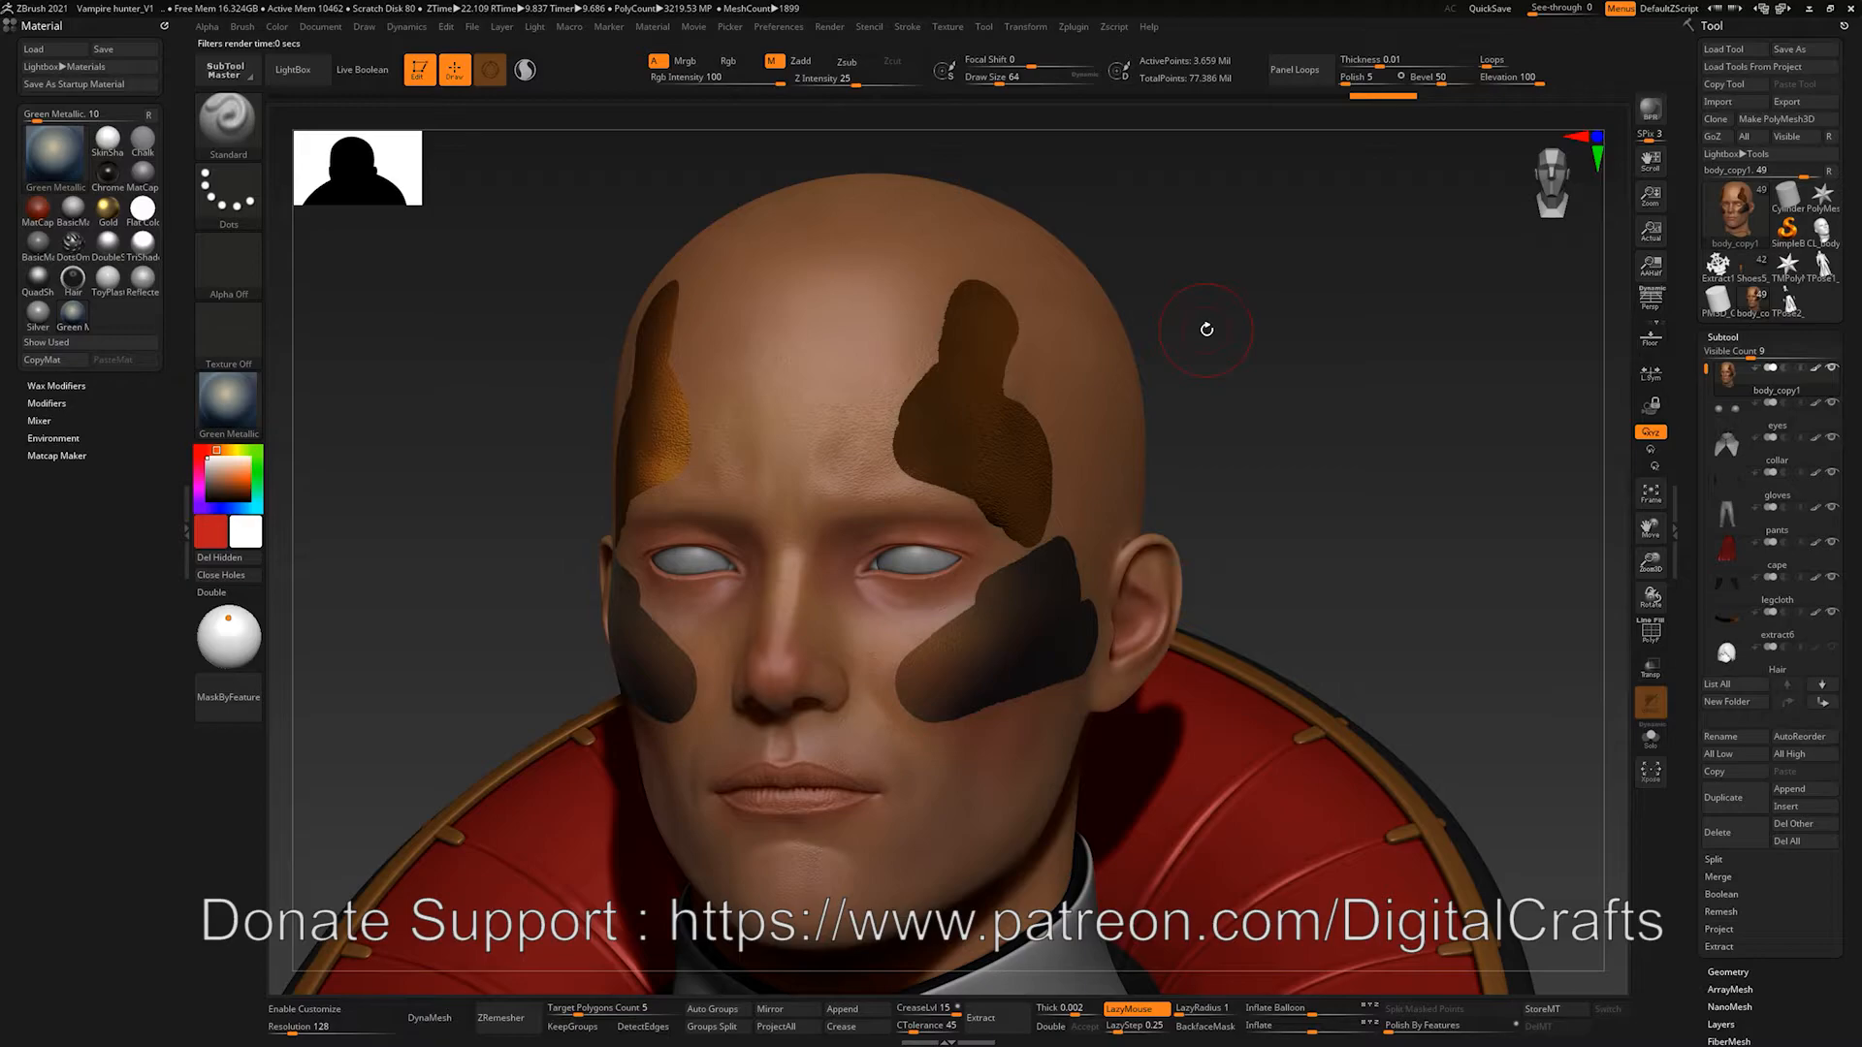
Step: Lower the head subtool by several subdivision levels and render it to inspect the painted materials at low resolution
{"action": "mouse_move", "coordinate": [1222, 330]}
{"action": "left_mouse_down"}
{"action": "mouse_move", "coordinate": [1313, 340]}
{"action": "mouse_move", "coordinate": [1317, 315]}
{"action": "mouse_move", "coordinate": [1344, 333]}
{"action": "mouse_move", "coordinate": [1305, 333]}
{"action": "left_mouse_up"}
{"action": "key", "text": "shift+d"}
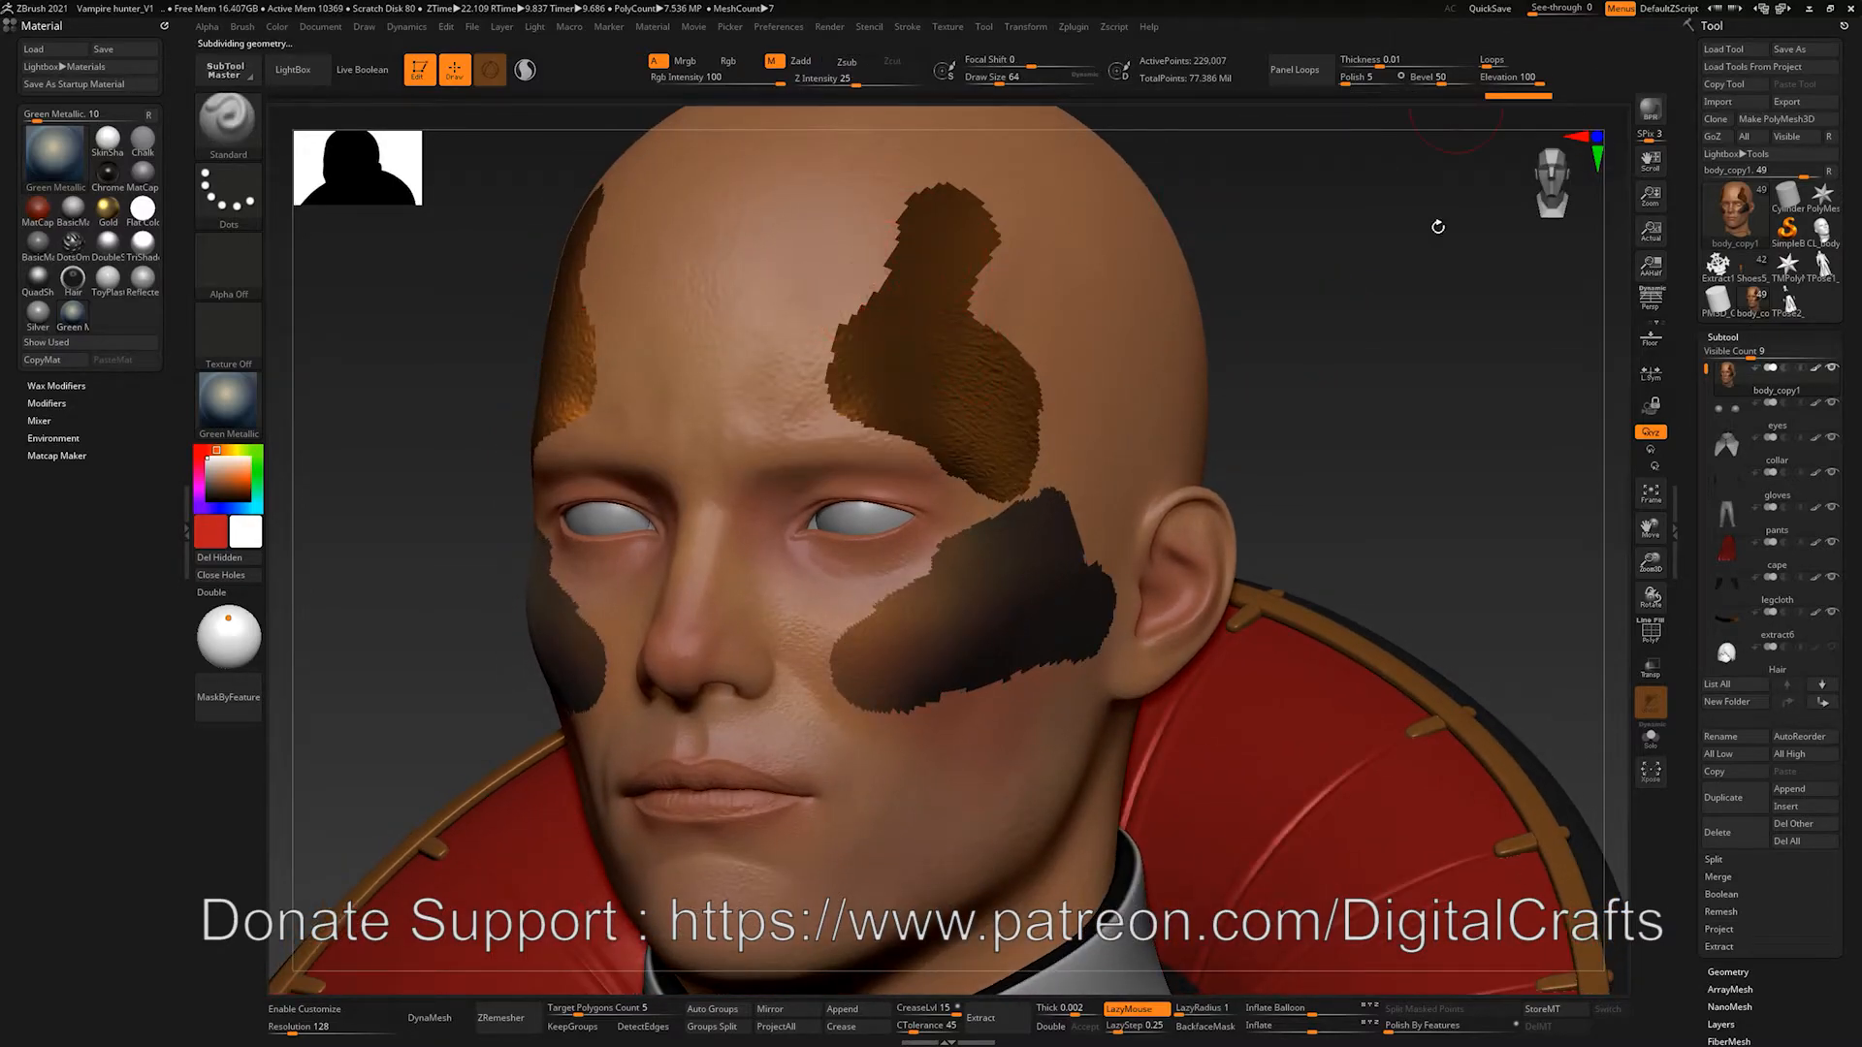
{"action": "key", "text": "shift+d"}
{"action": "key", "text": "shift+d"}
{"action": "key", "text": "shift+d"}
{"action": "left_click", "coordinate": [1652, 112]}
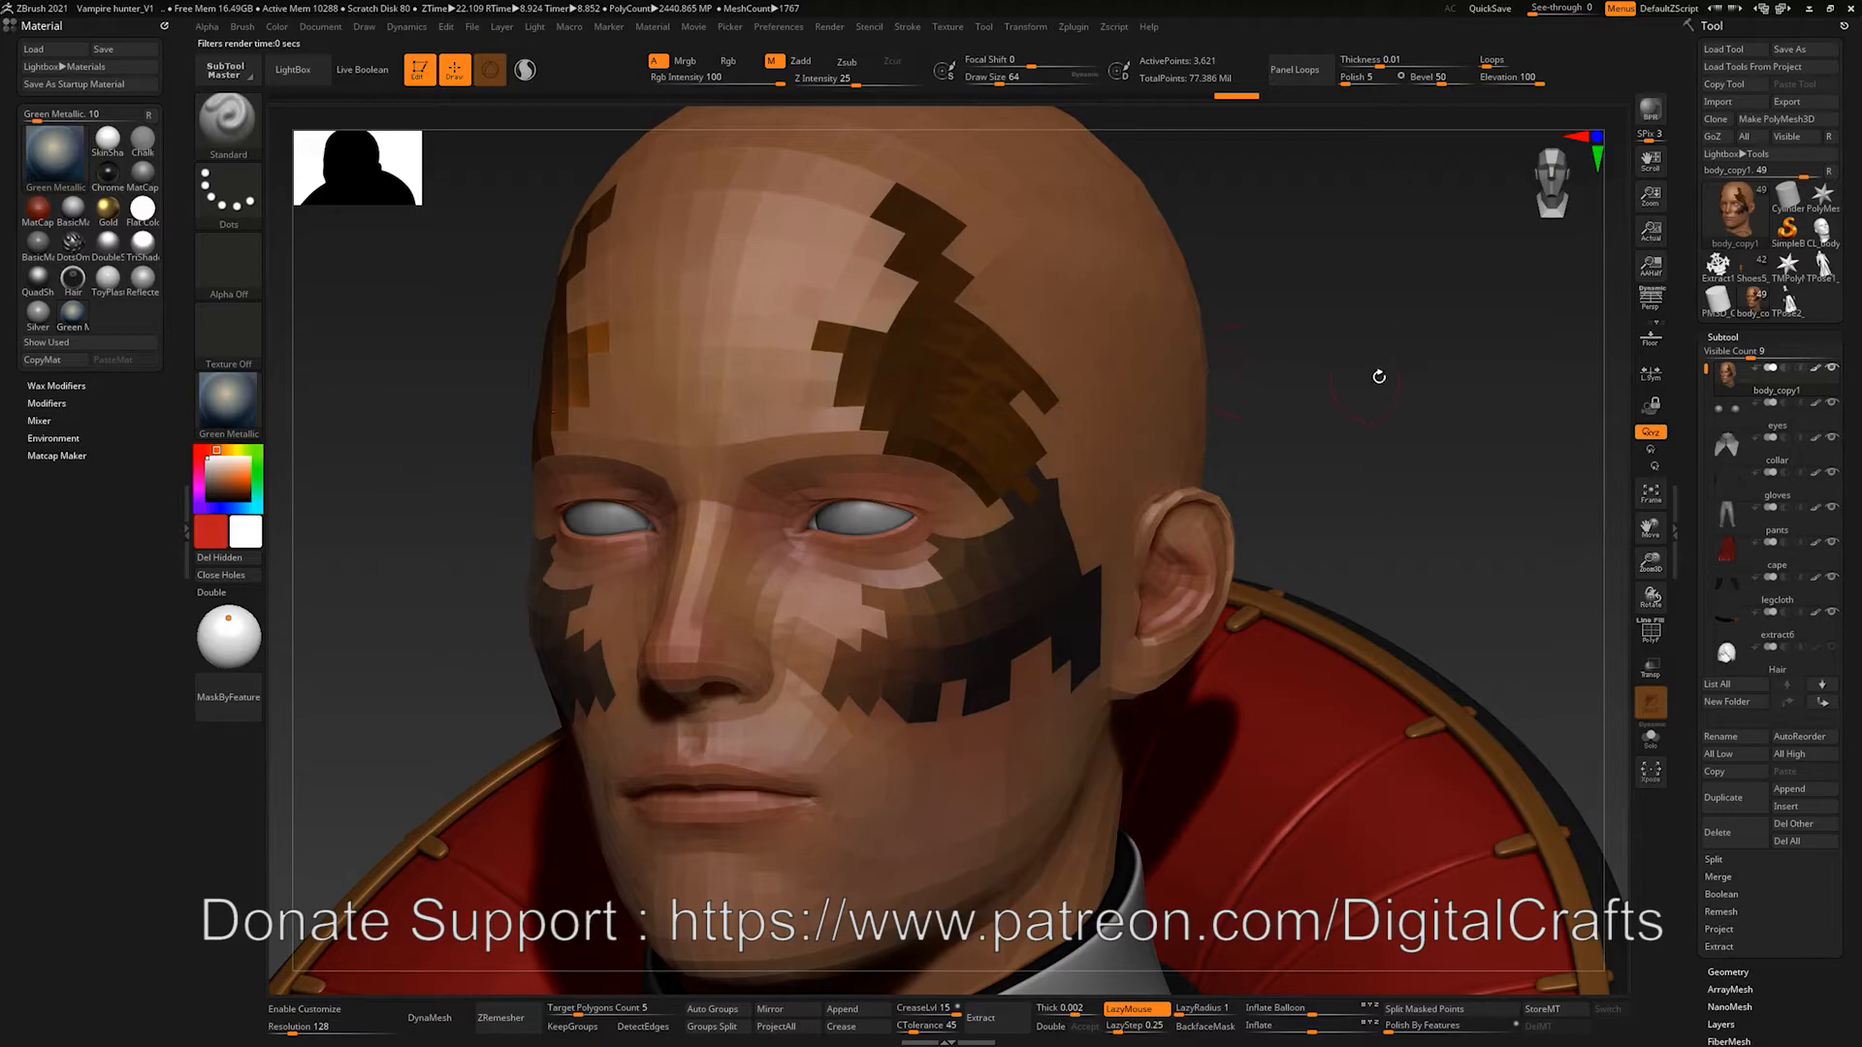
Step: Raise the head subtool to one subdivision level above its earlier level and view the painted patches from the side
{"action": "left_click_drag", "start_coordinate": [1375, 378], "coordinate": [1329, 365]}
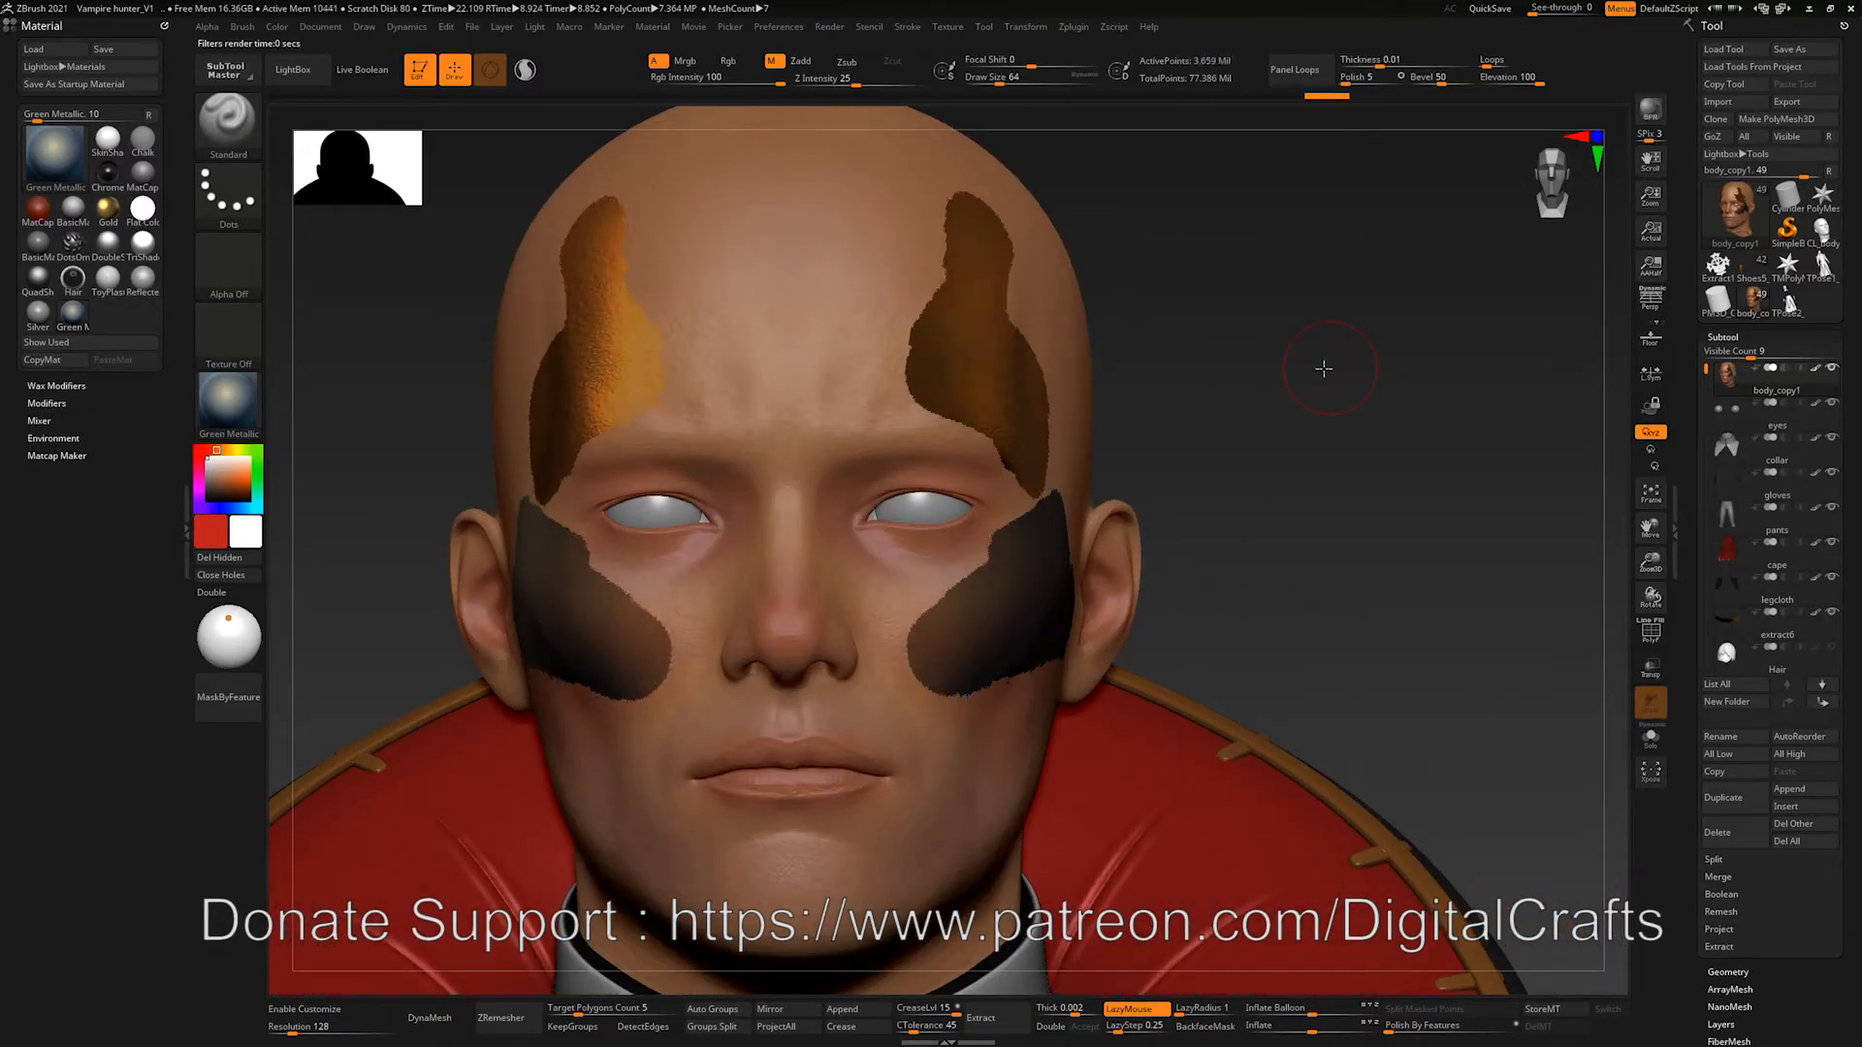
{"action": "mouse_move", "coordinate": [1330, 368]}
{"action": "left_mouse_down"}
{"action": "mouse_move", "coordinate": [1309, 371]}
{"action": "mouse_move", "coordinate": [1380, 378]}
{"action": "mouse_move", "coordinate": [1363, 389]}
{"action": "mouse_move", "coordinate": [1322, 357]}
{"action": "left_mouse_up"}
{"action": "key", "text": "d"}
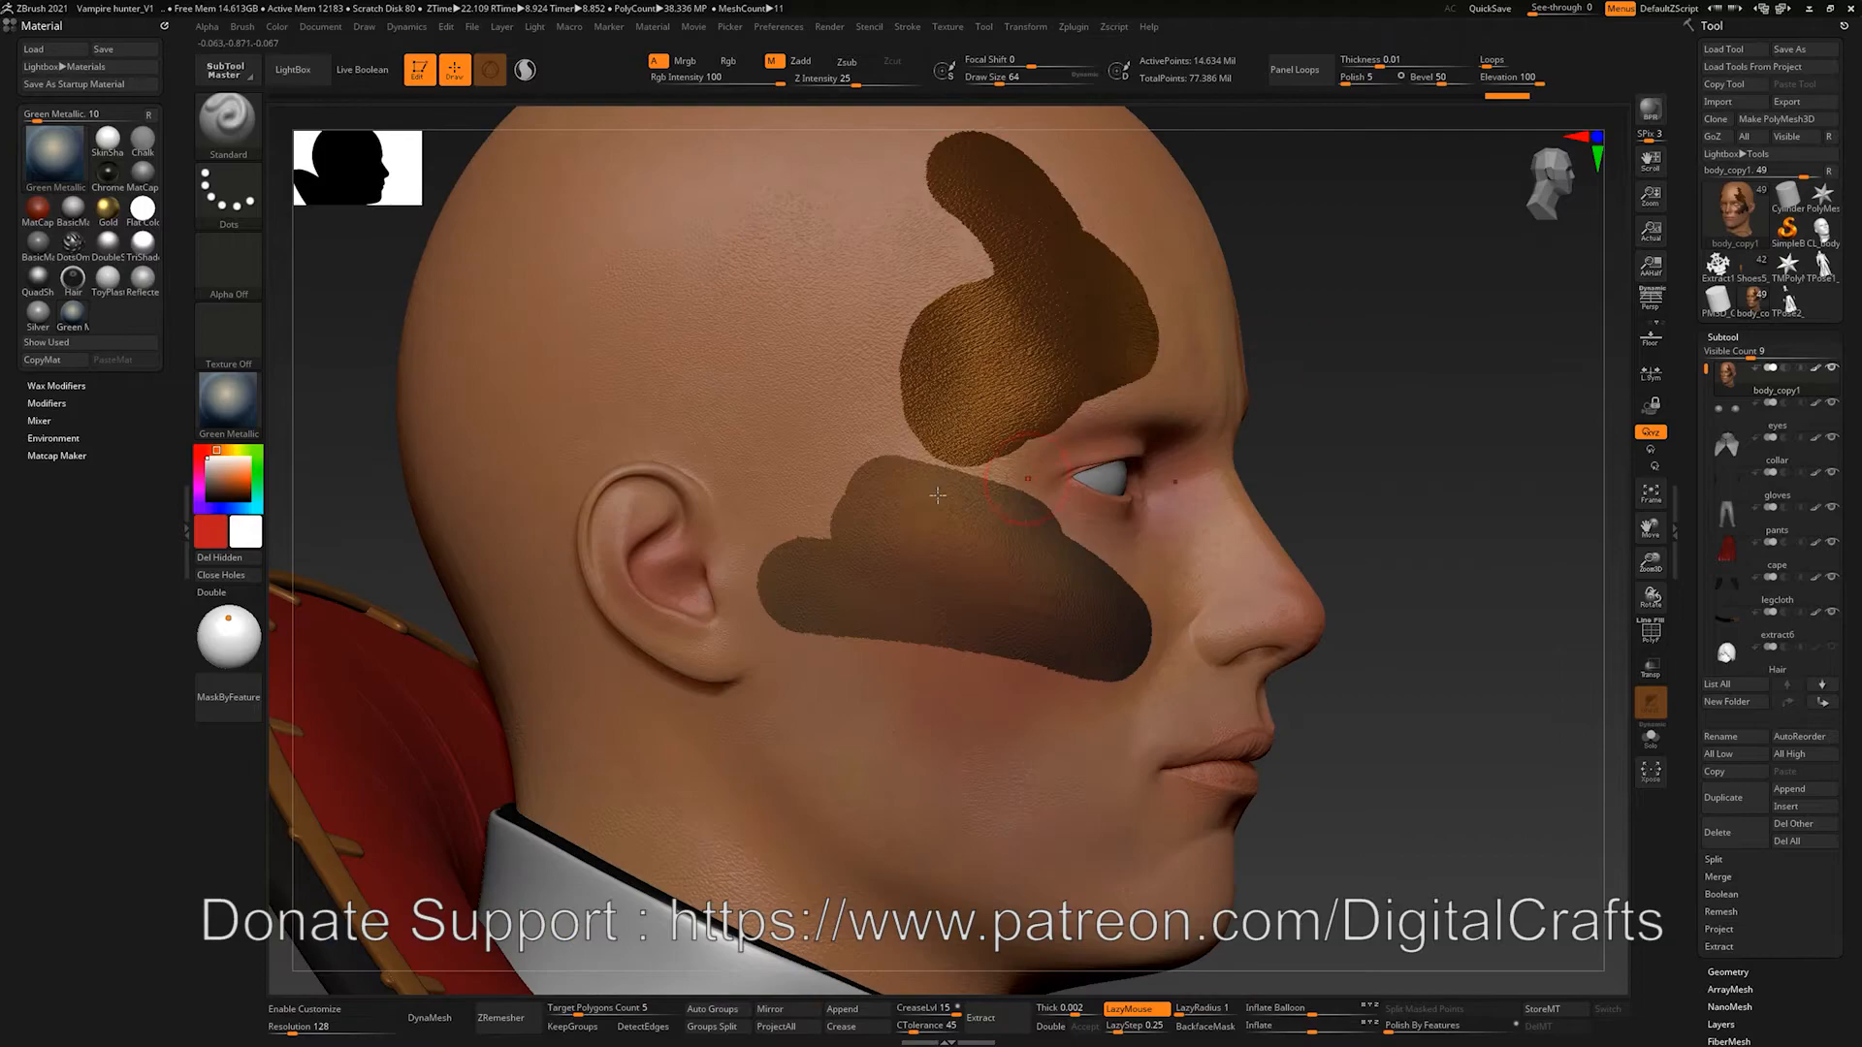
Step: Choose the SkinShade4 material and fill the whole head subtool with it to cover the painted patches
{"action": "left_click_drag", "start_coordinate": [1411, 402], "coordinate": [1073, 374]}
{"action": "left_click", "coordinate": [230, 411]}
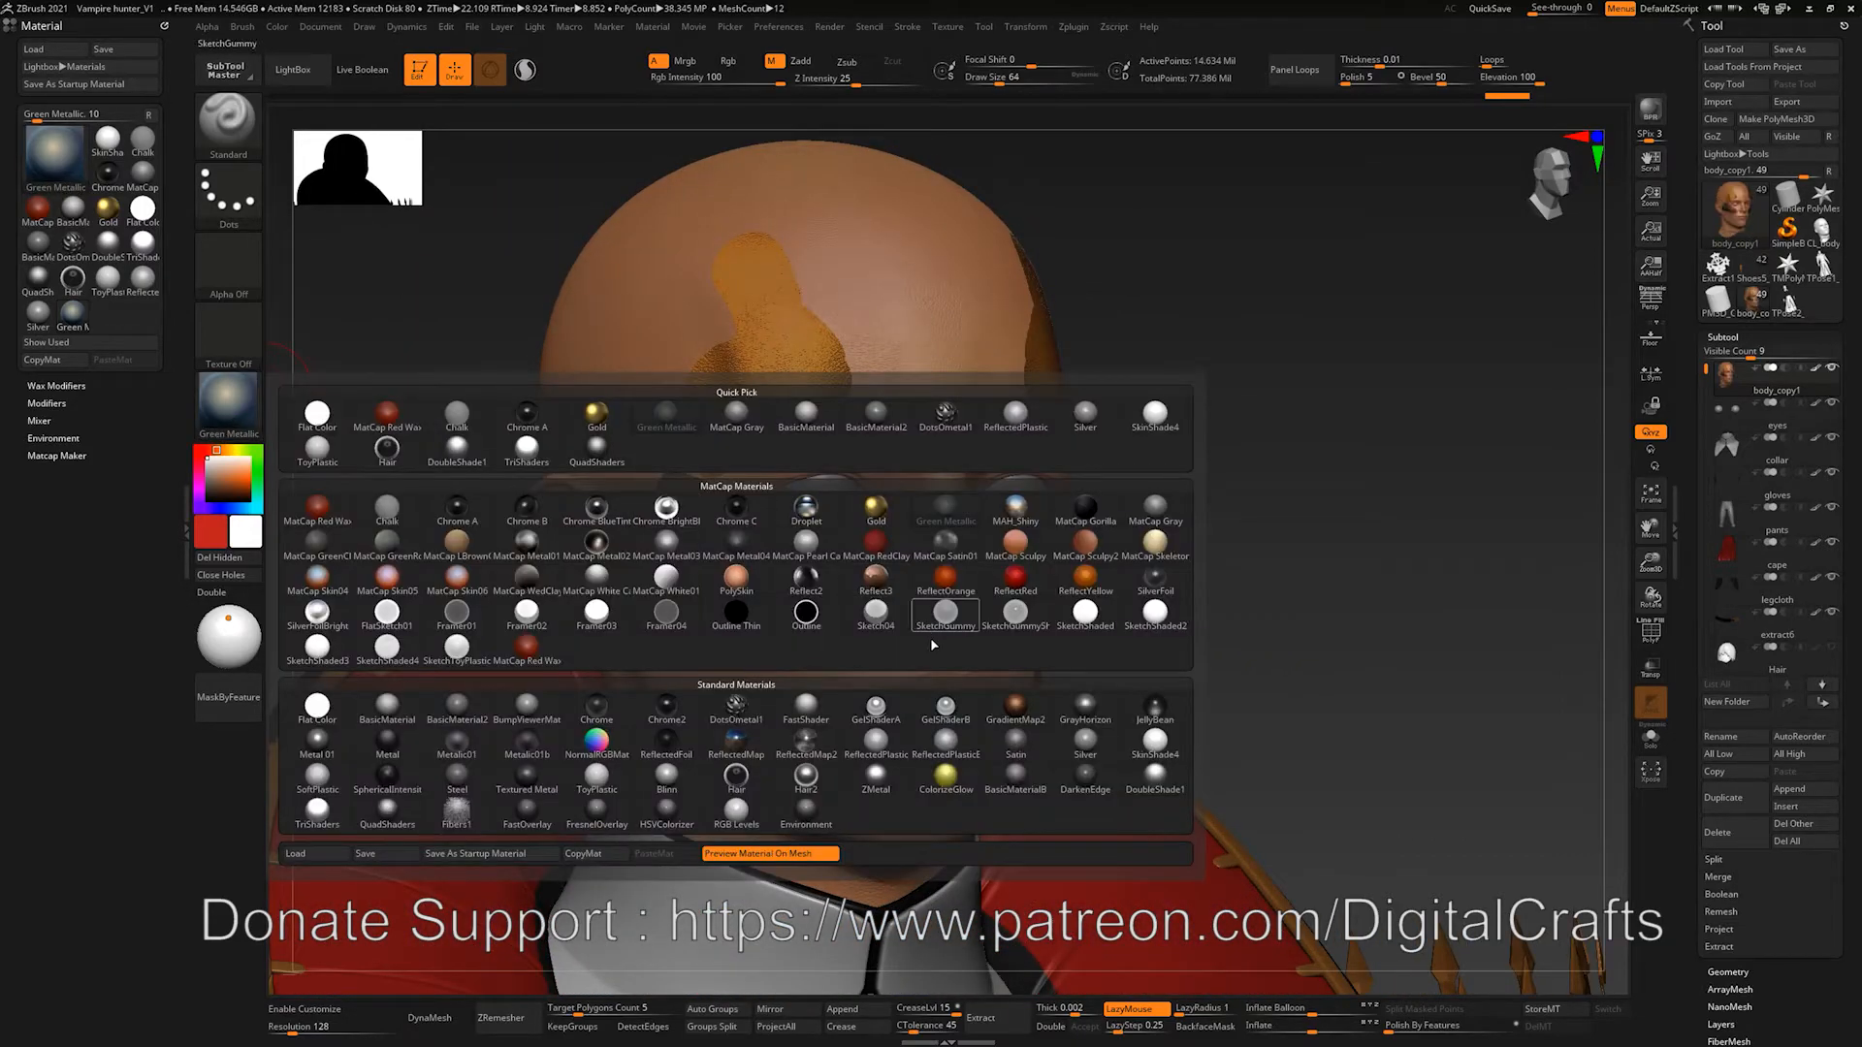
{"action": "left_click", "coordinate": [1164, 708]}
{"action": "left_click_drag", "start_coordinate": [1213, 678], "coordinate": [1223, 396]}
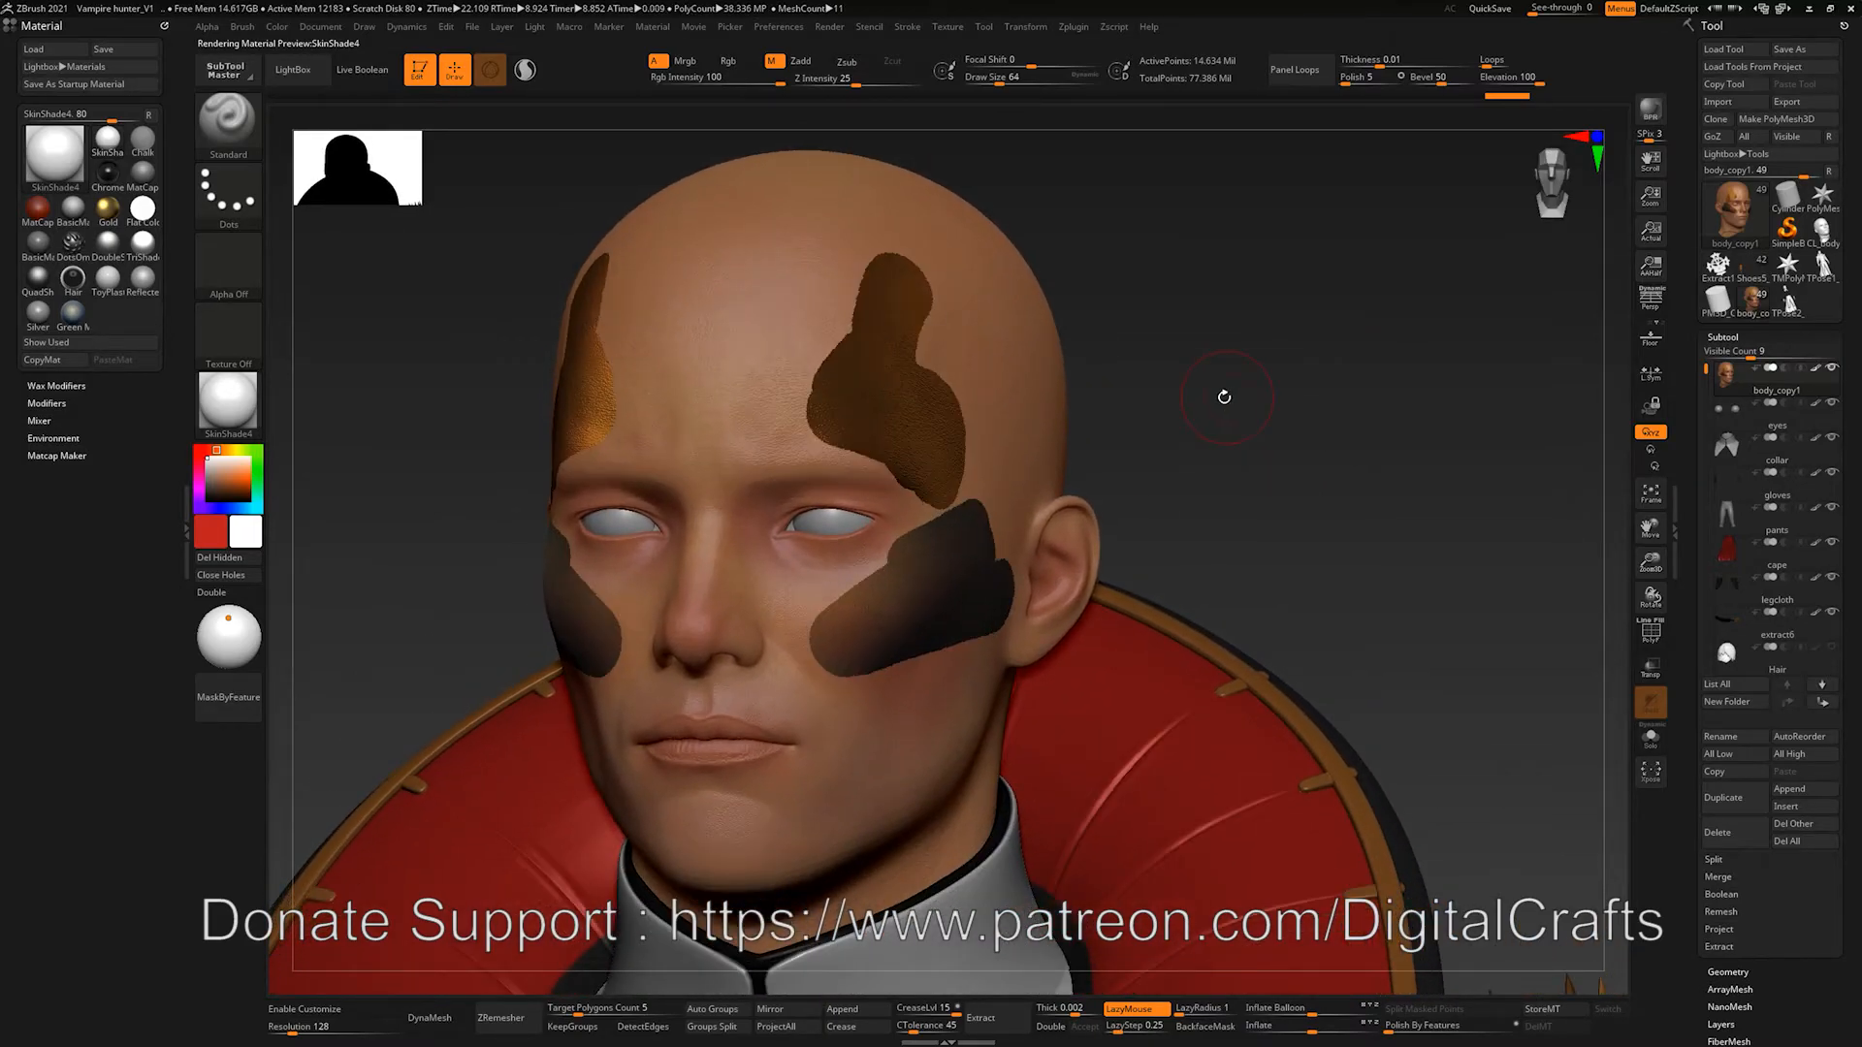
{"action": "left_click", "coordinate": [277, 27]}
{"action": "left_click", "coordinate": [310, 336]}
{"action": "mouse_move", "coordinate": [1191, 357]}
{"action": "left_mouse_down"}
{"action": "mouse_move", "coordinate": [1155, 307]}
{"action": "mouse_move", "coordinate": [1187, 281]}
{"action": "mouse_move", "coordinate": [1154, 359]}
{"action": "left_mouse_up"}
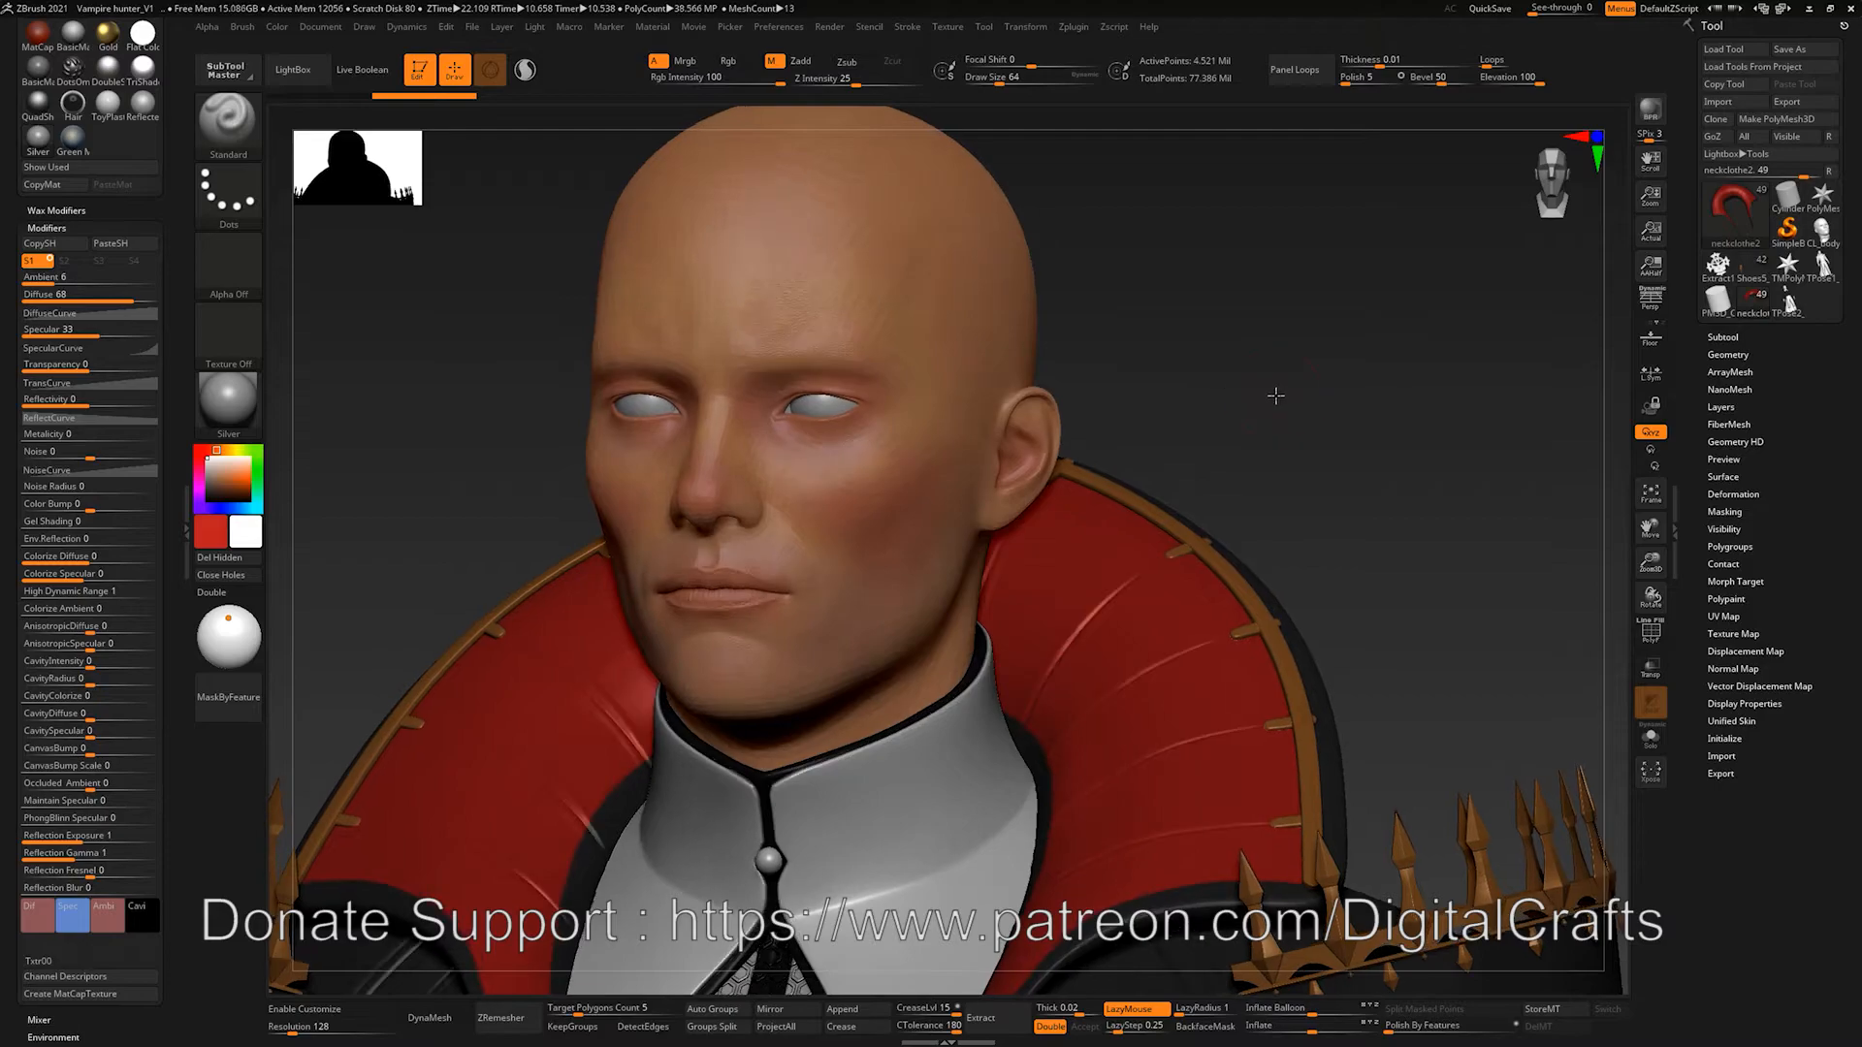
Step: Enable BPR Transparent Shading for the red neck cloth subtool and accept turning on the Transparent render property
{"action": "left_click_drag", "start_coordinate": [1275, 396], "coordinate": [1346, 369]}
{"action": "key", "text": "shift+f"}
{"action": "key", "text": "shift+f"}
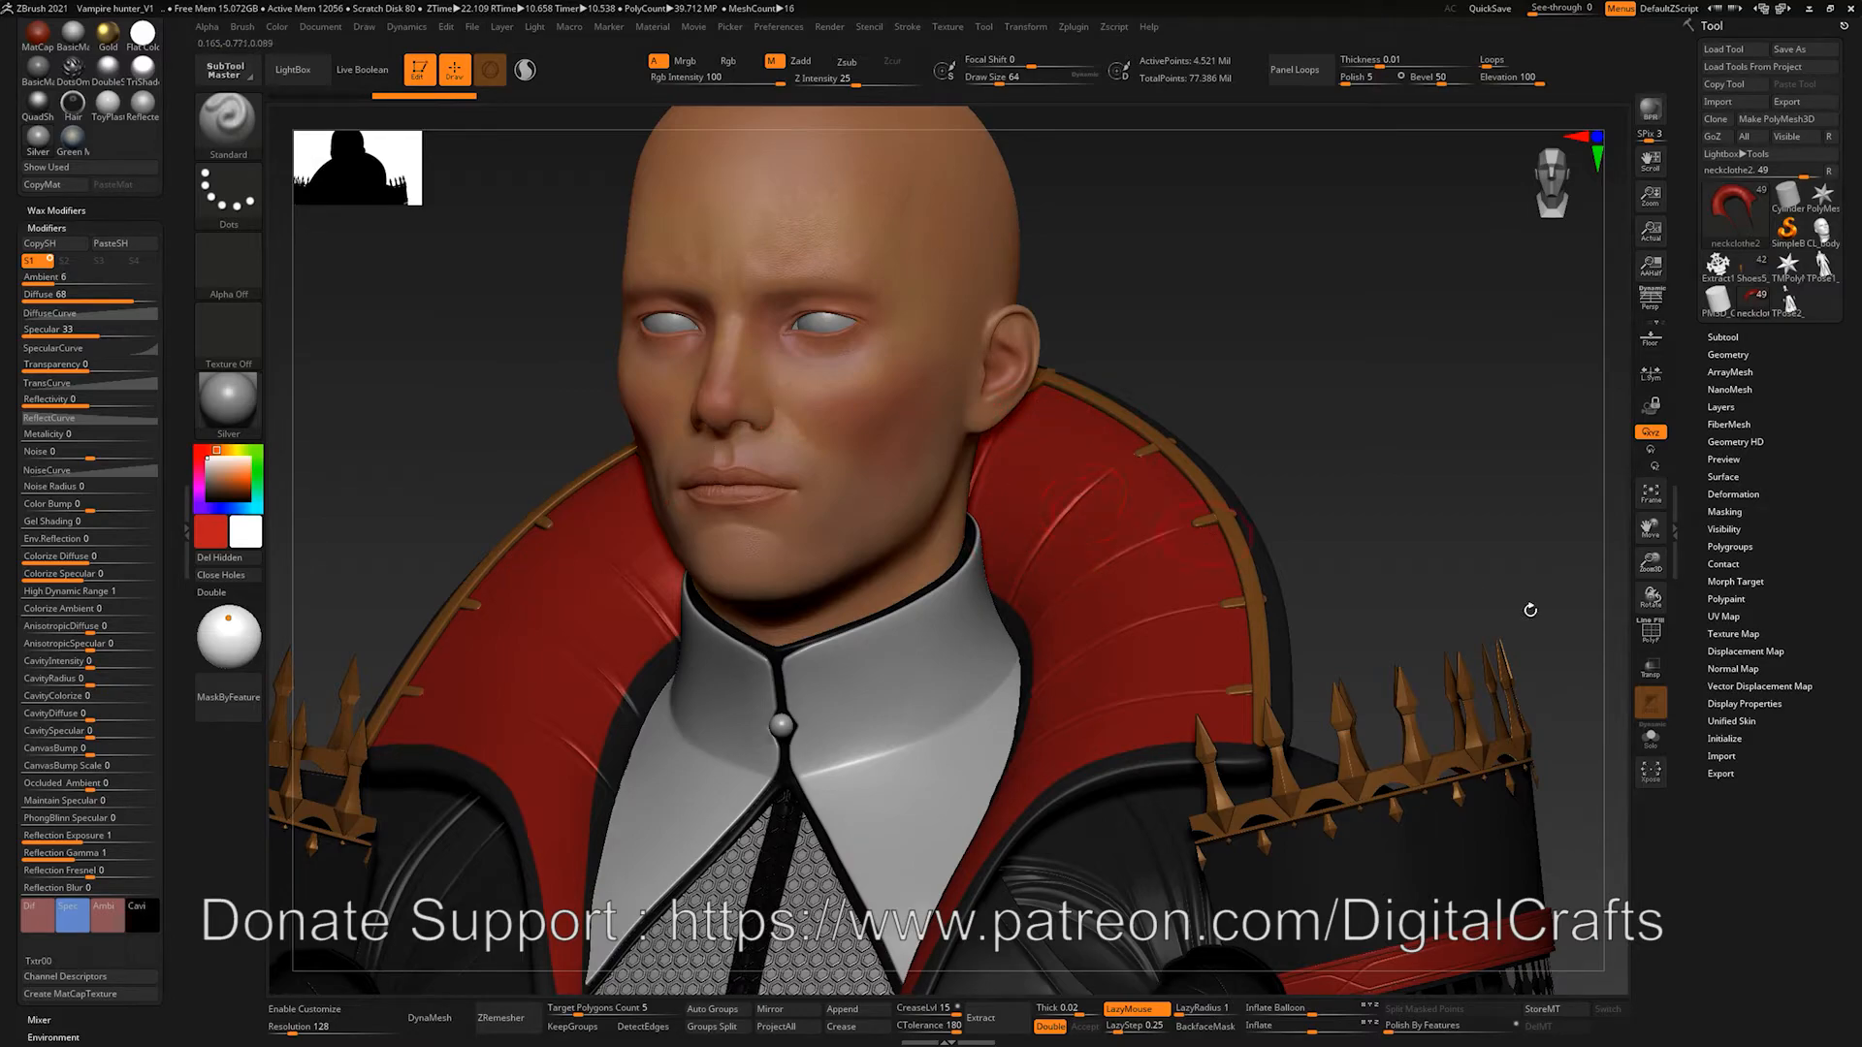
{"action": "left_click", "coordinate": [1746, 704]}
{"action": "scroll", "coordinate": [1750, 737], "scroll_direction": "down", "scroll_amount": 1}
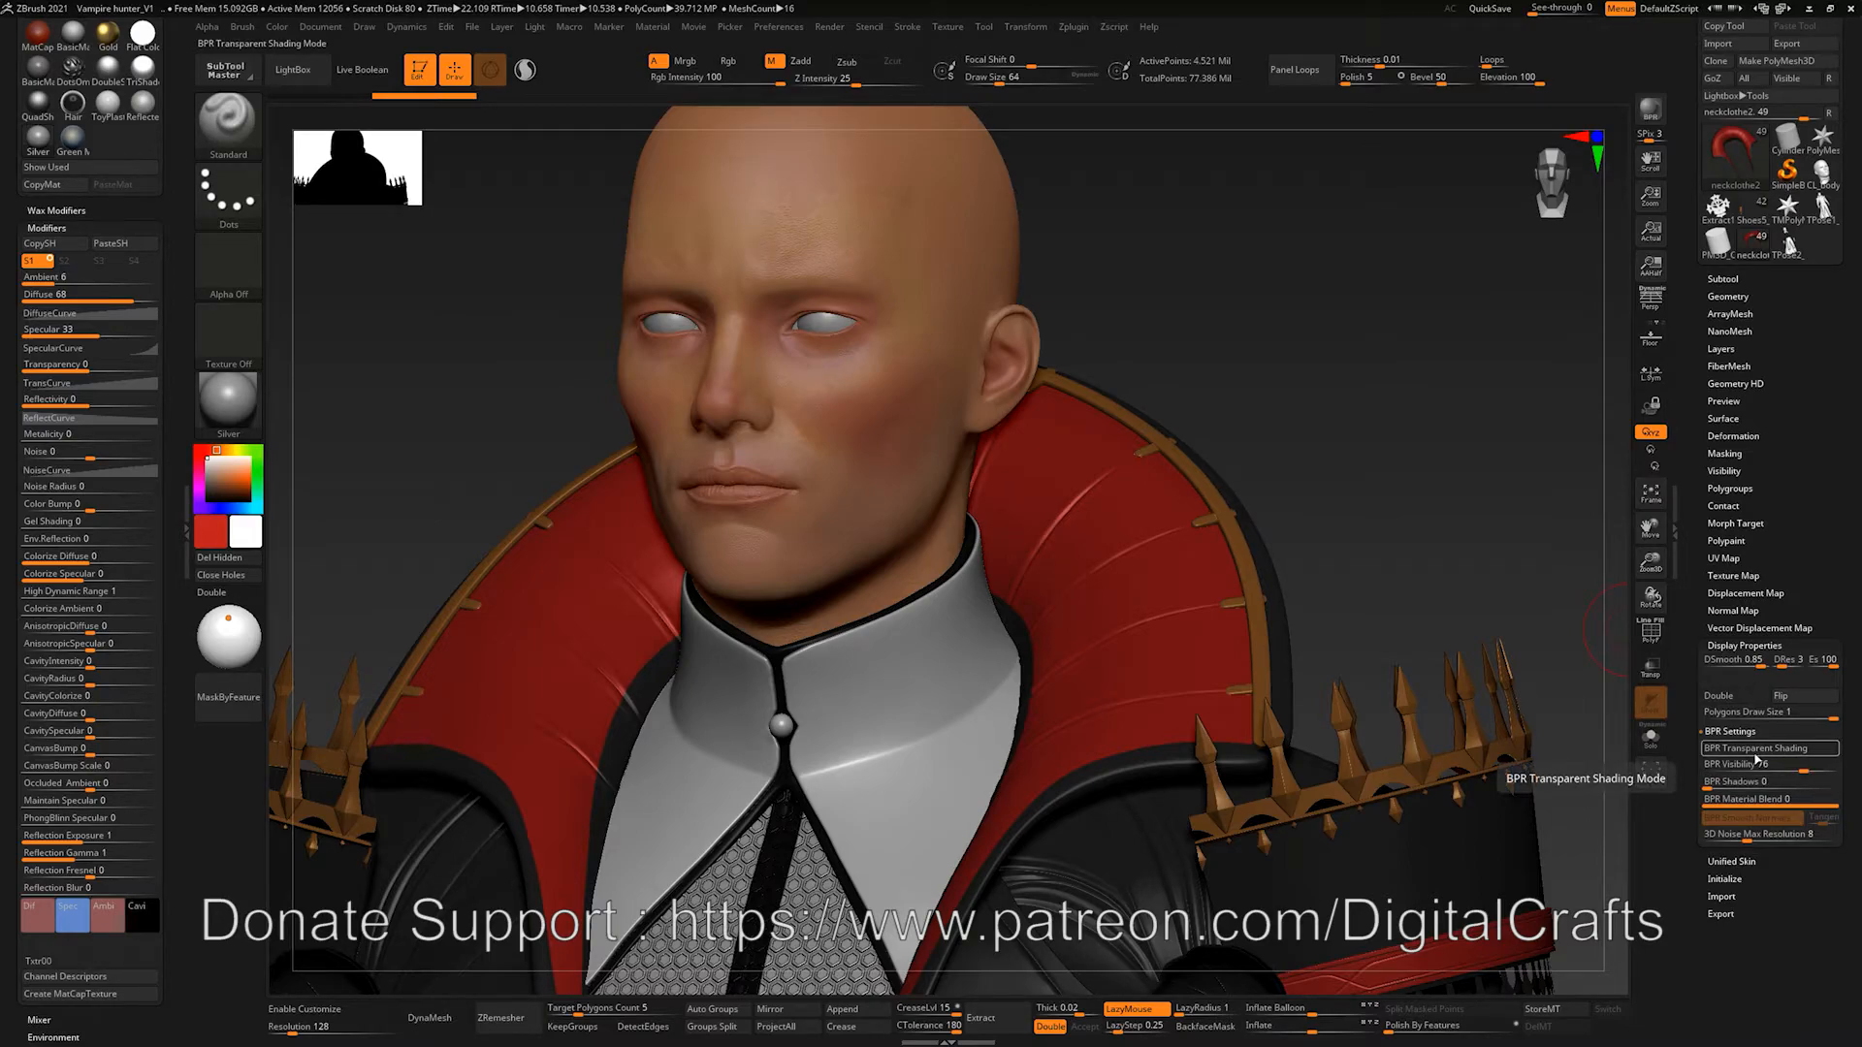
{"action": "left_click", "coordinate": [1745, 749]}
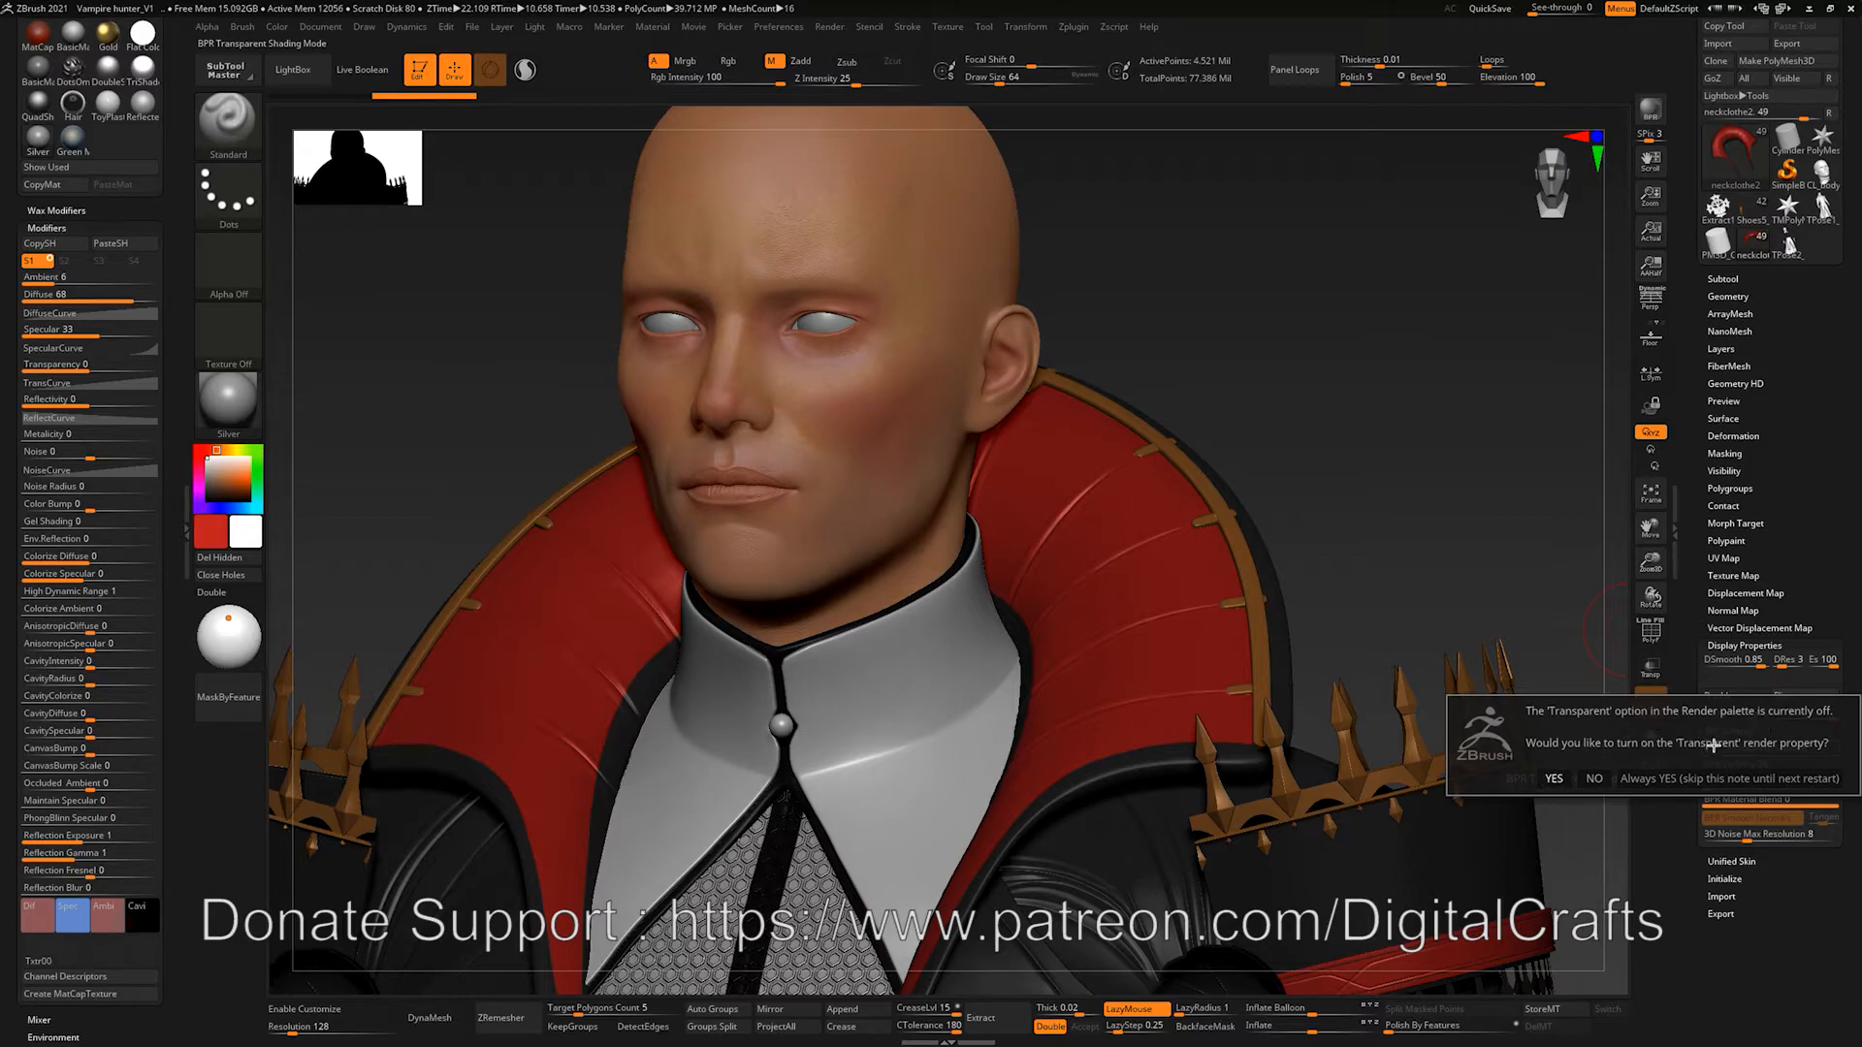
{"action": "left_click", "coordinate": [1554, 779]}
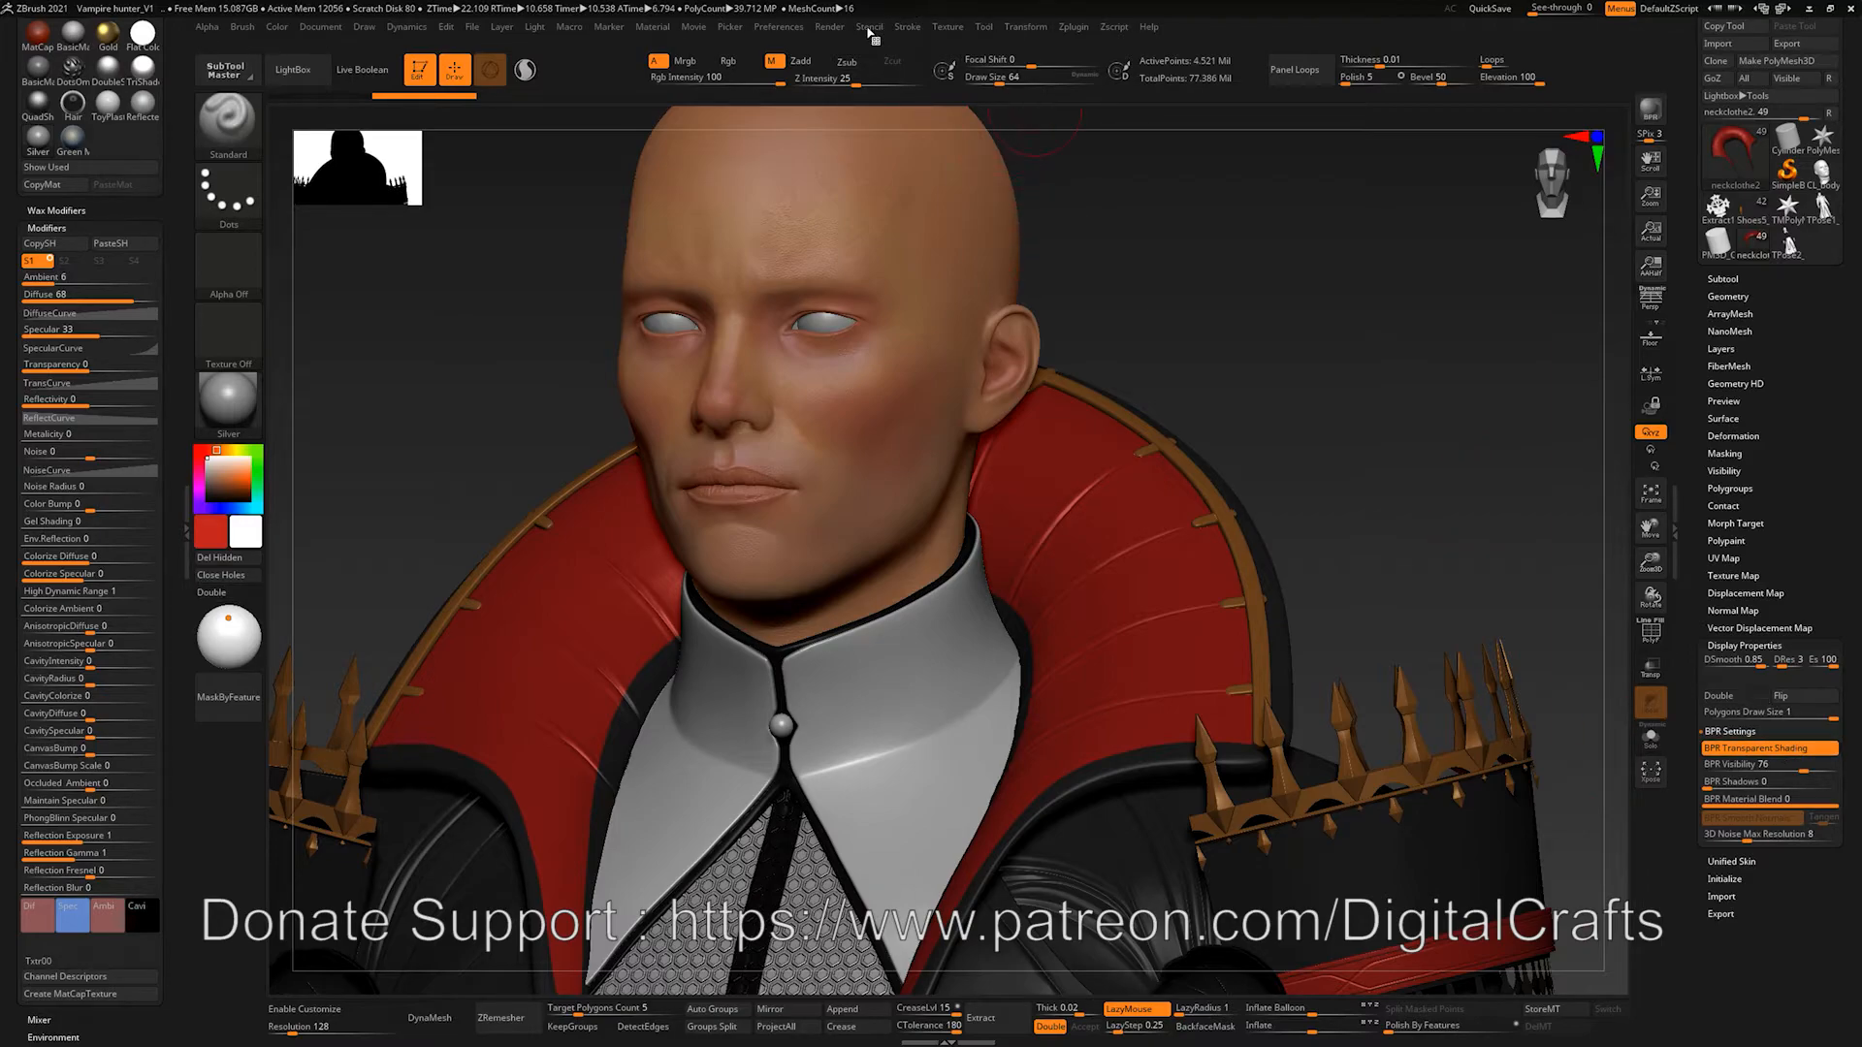
Step: Check the Transparent option in the render properties and run a BPR render of the bust
{"action": "left_click", "coordinate": [830, 26]}
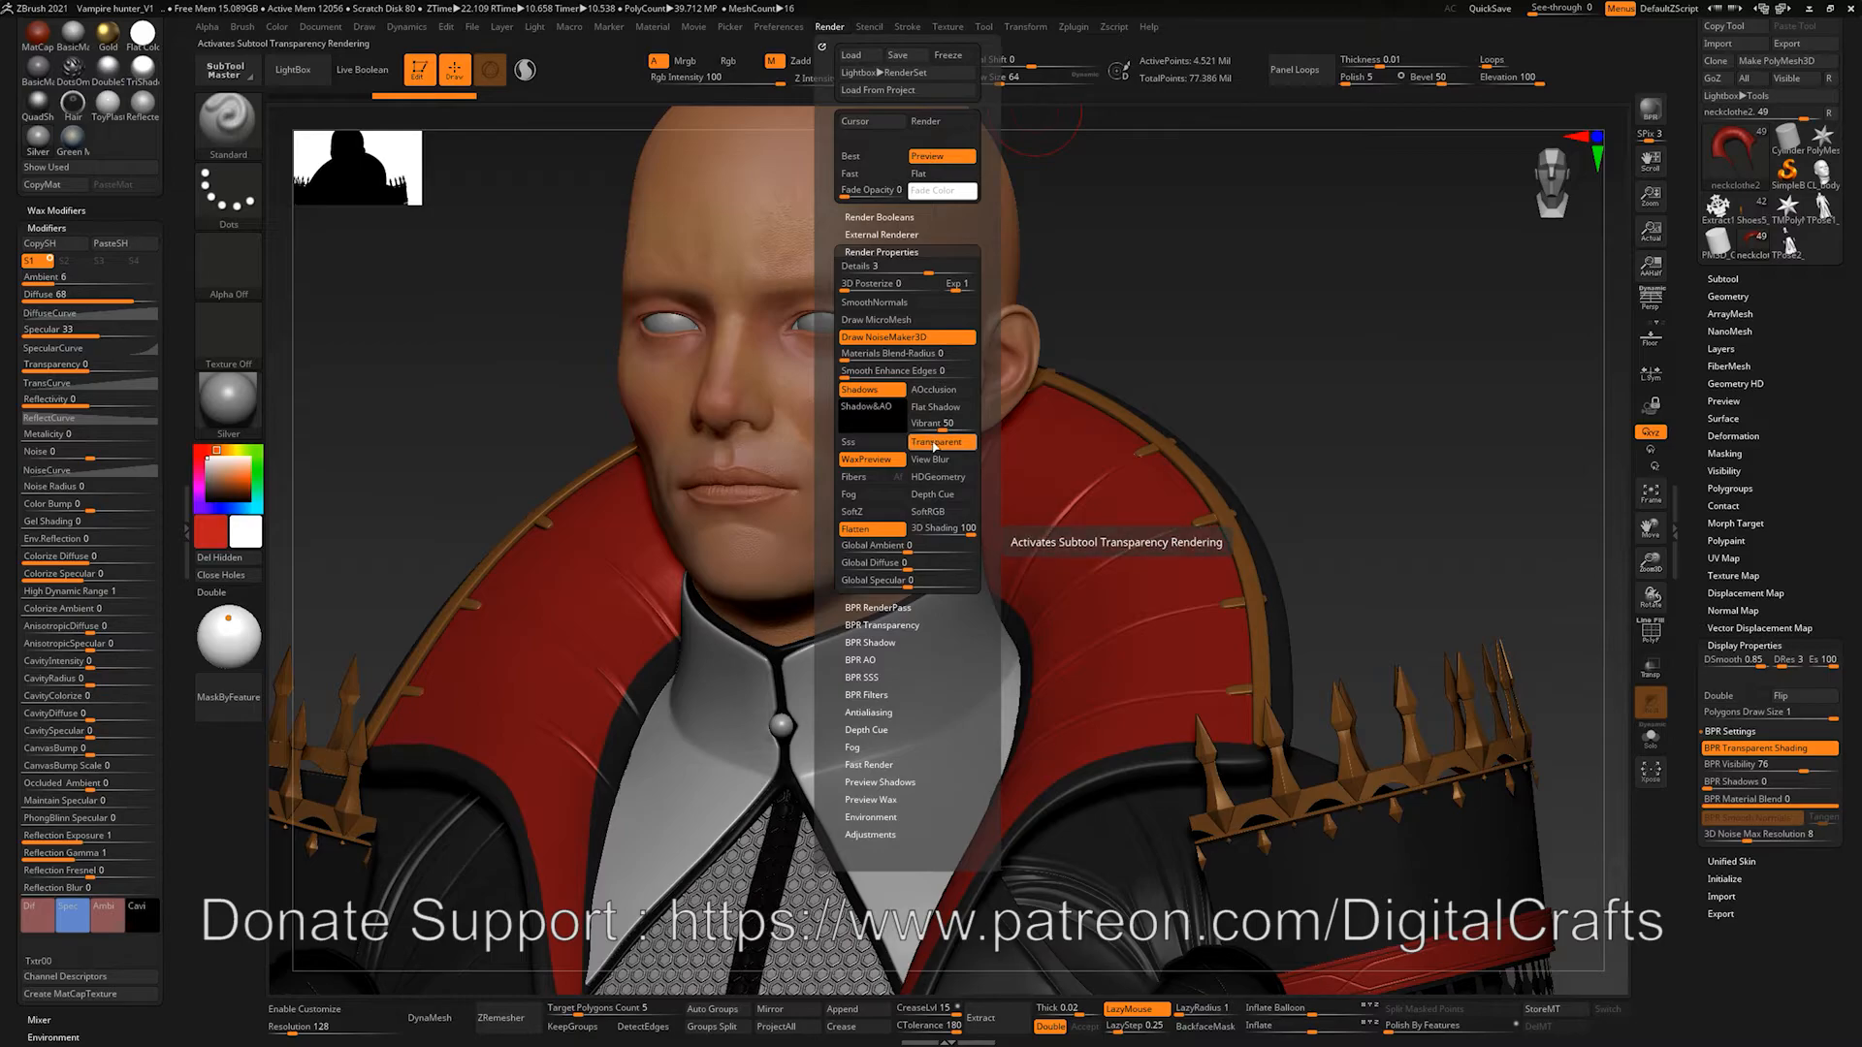
{"action": "left_click_drag", "start_coordinate": [1359, 440], "coordinate": [1339, 426]}
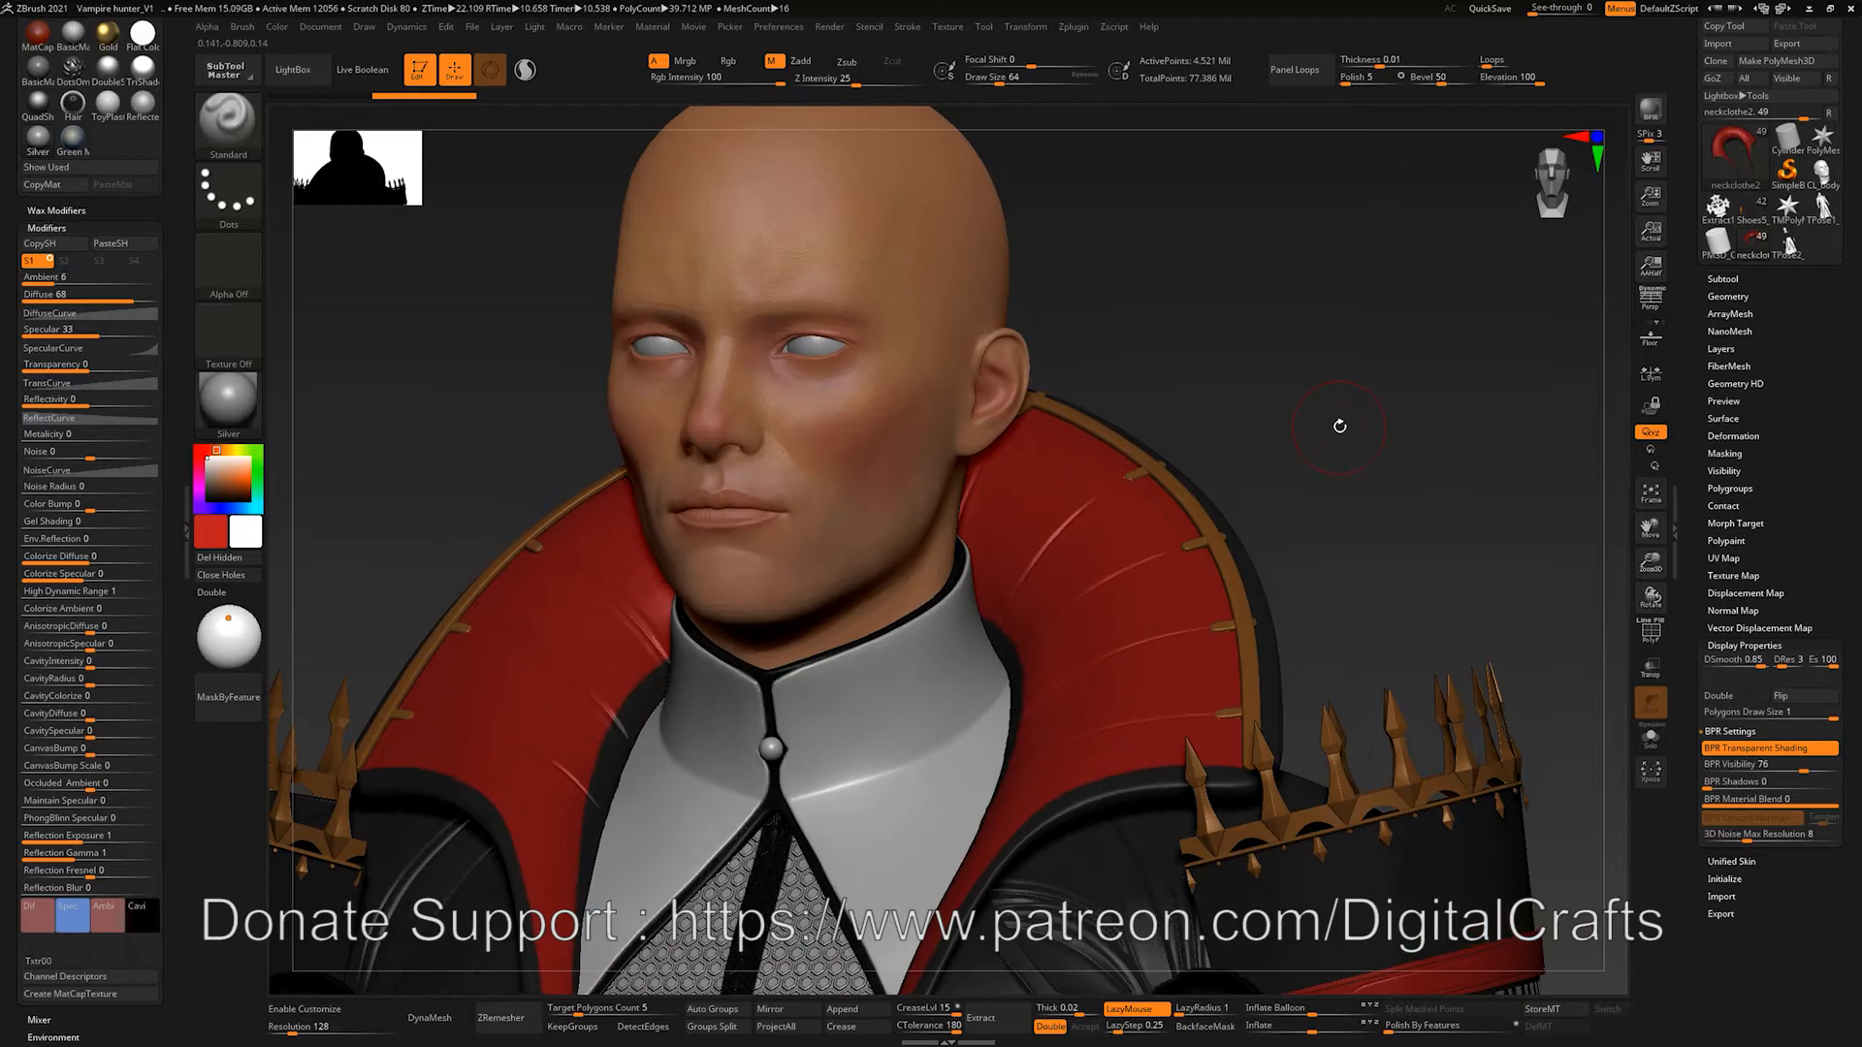
{"action": "key", "text": "shift+r"}
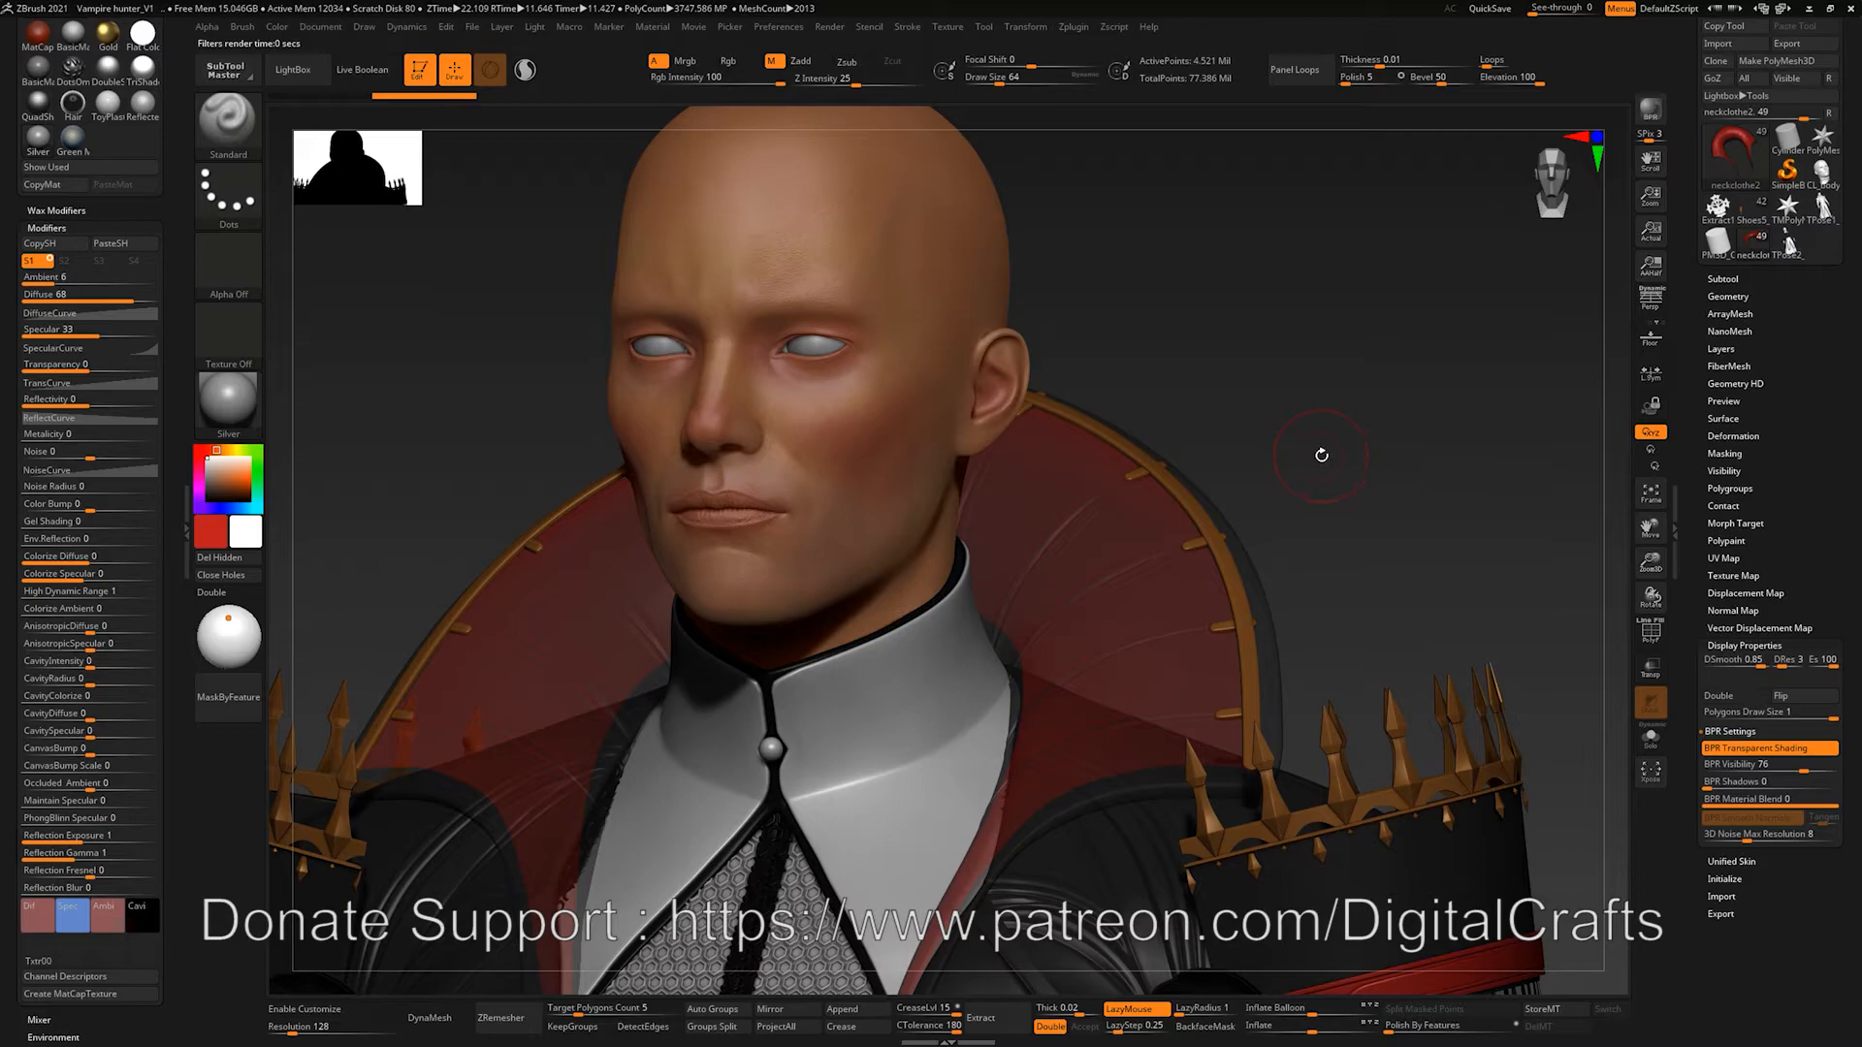
Step: Read the help for the BPR Transparency NFactor, set it to about 0.78 and render the bust again
{"action": "left_click", "coordinate": [908, 27]}
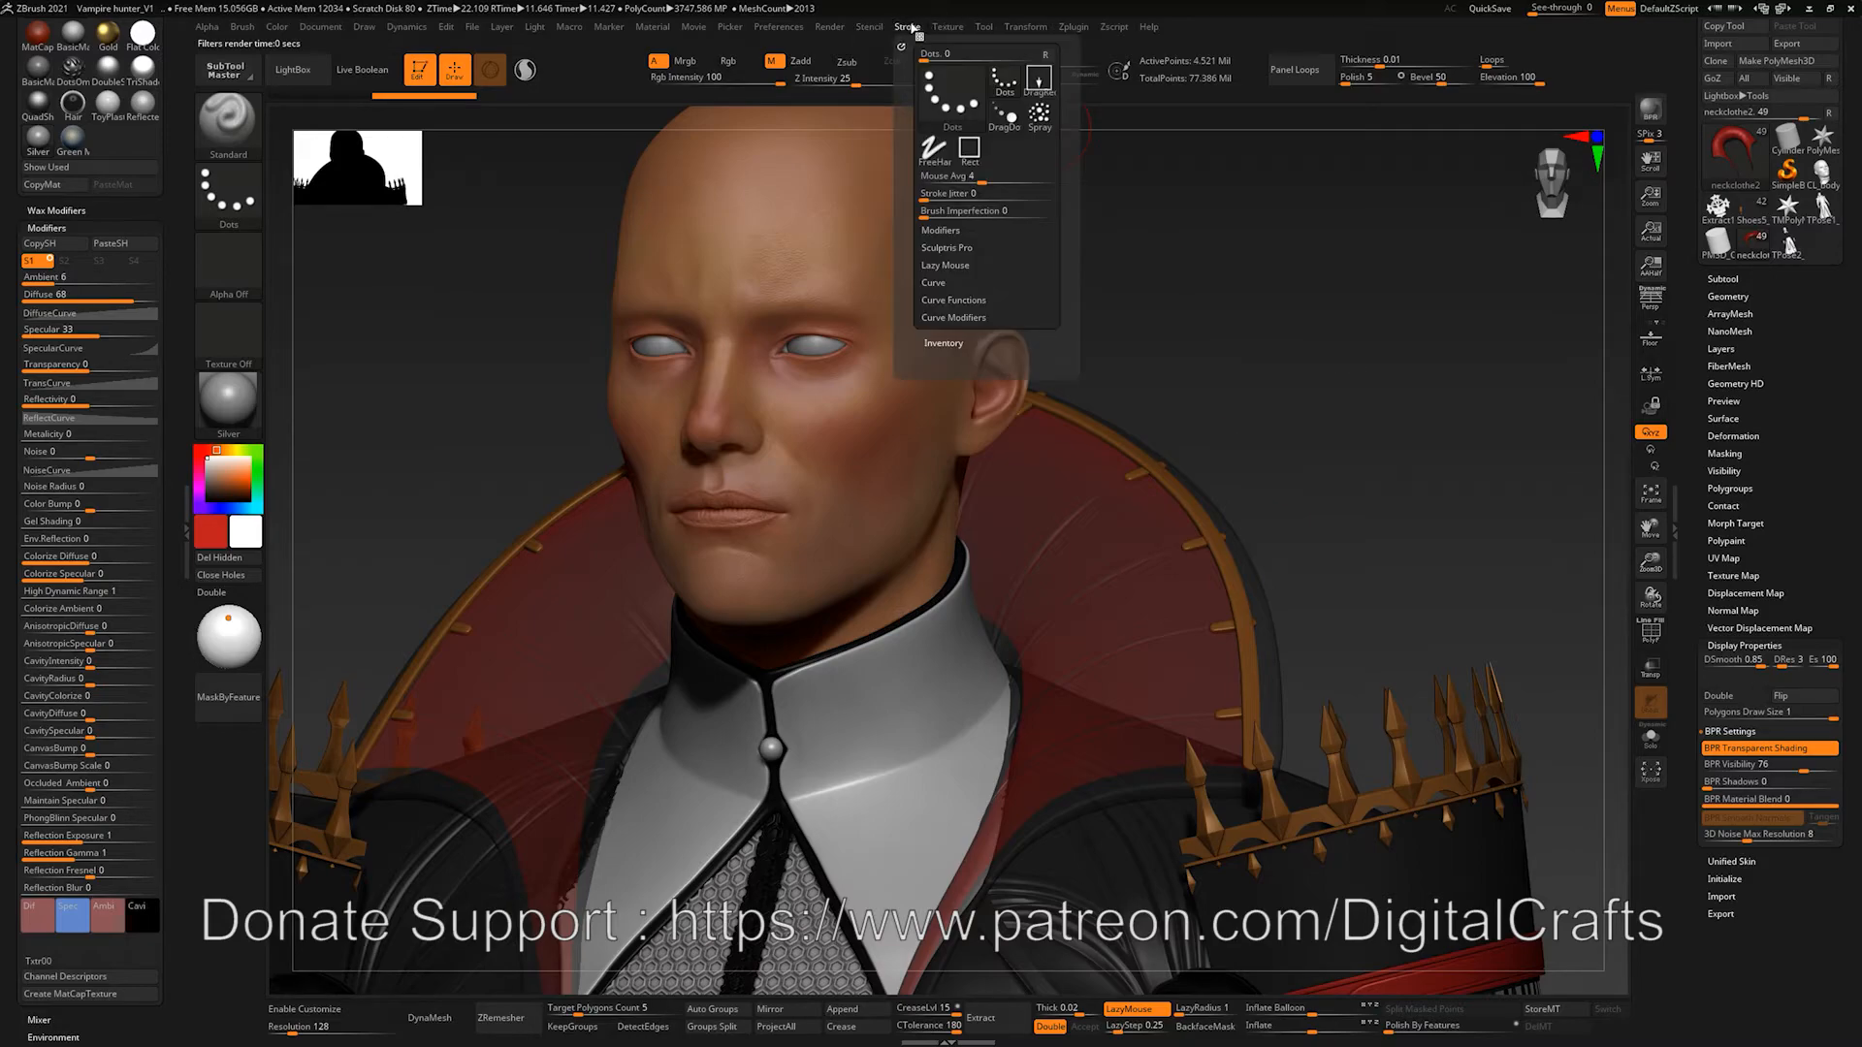
{"action": "mouse_move", "coordinate": [834, 27]}
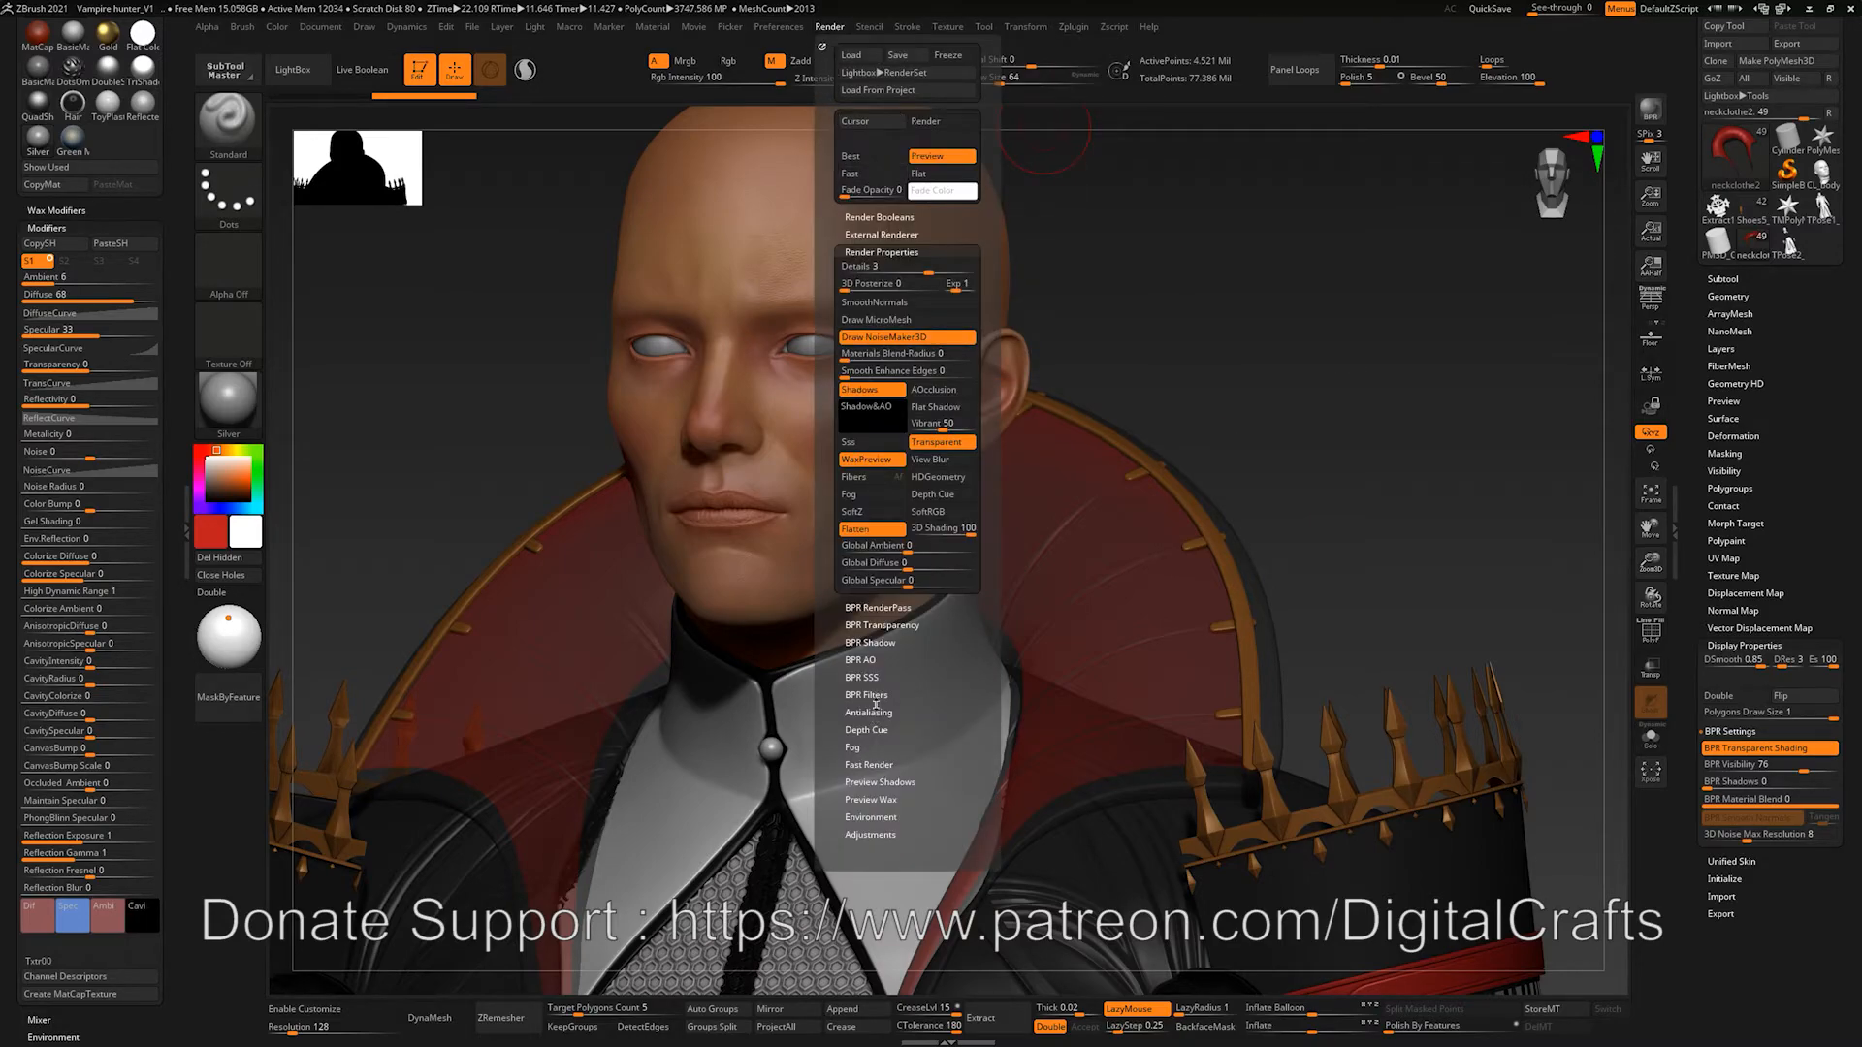
{"action": "left_click", "coordinate": [888, 626]}
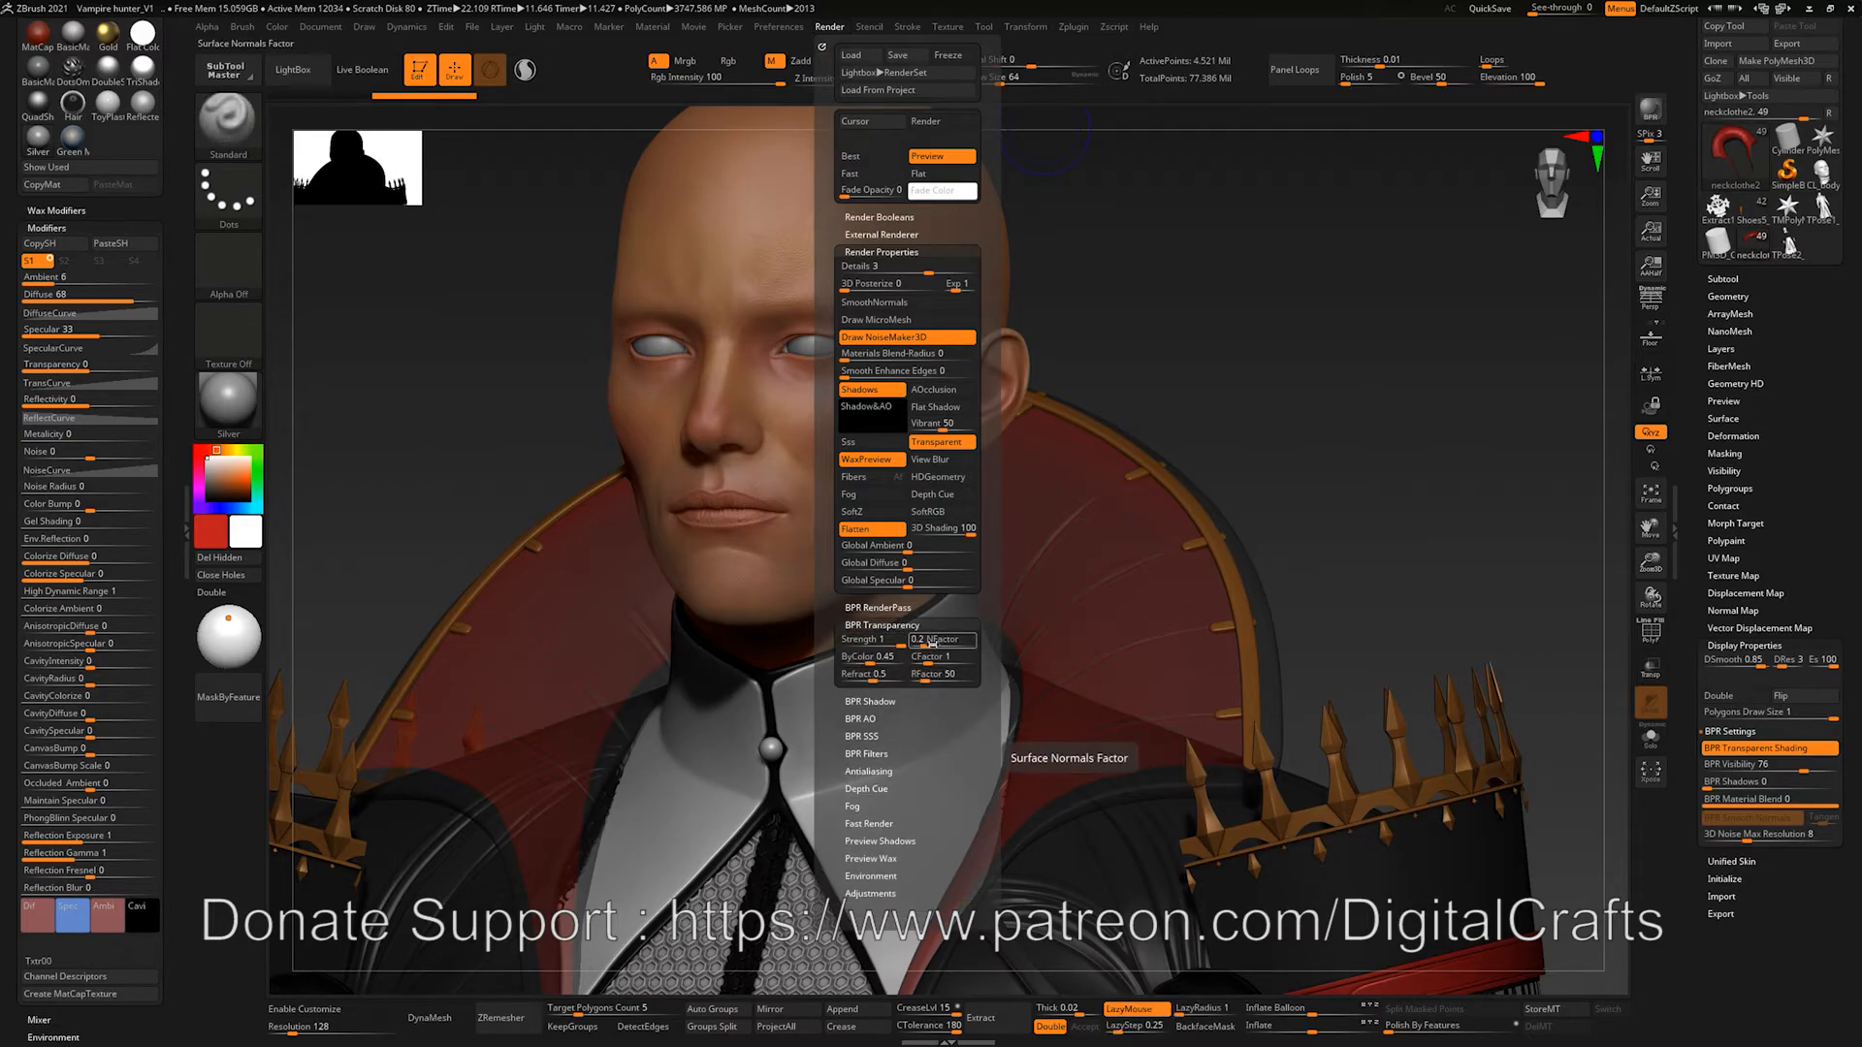
{"action": "key", "text": "ctrl"}
{"action": "key", "text": "ctrl"}
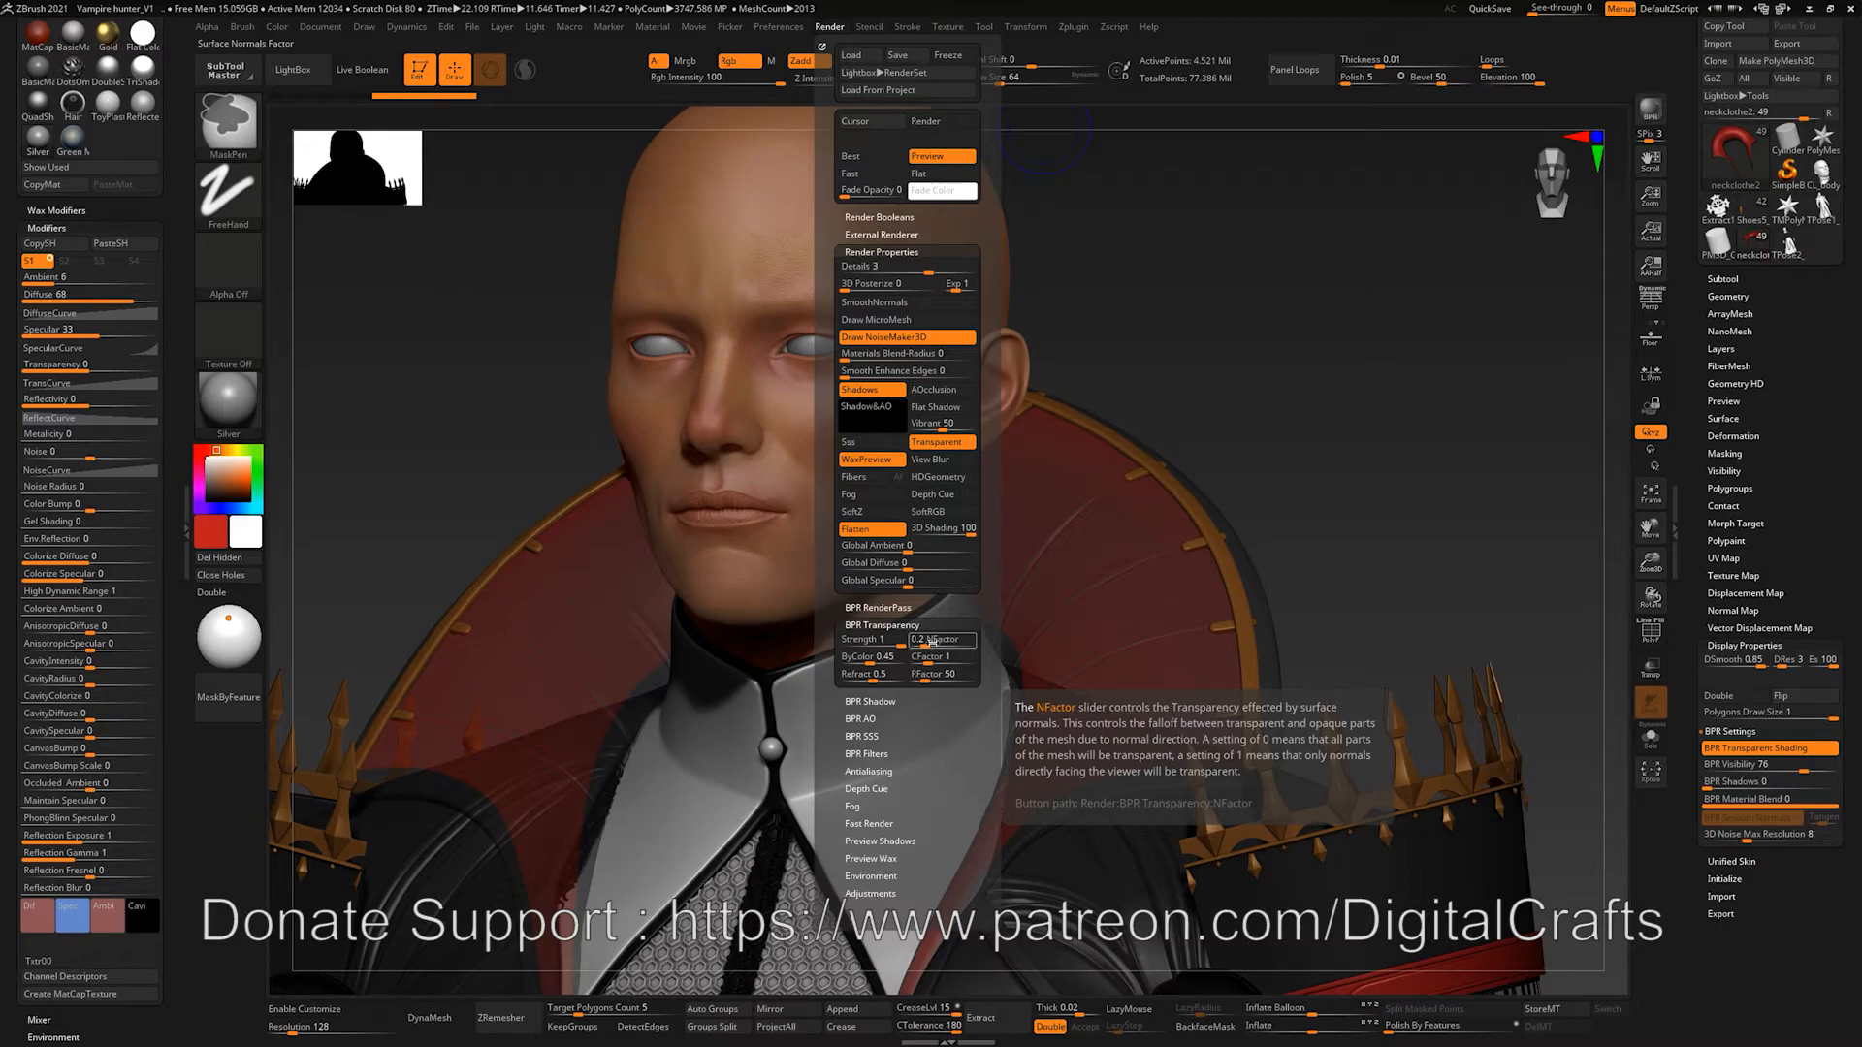
{"action": "left_click_drag", "start_coordinate": [926, 643], "coordinate": [946, 643]}
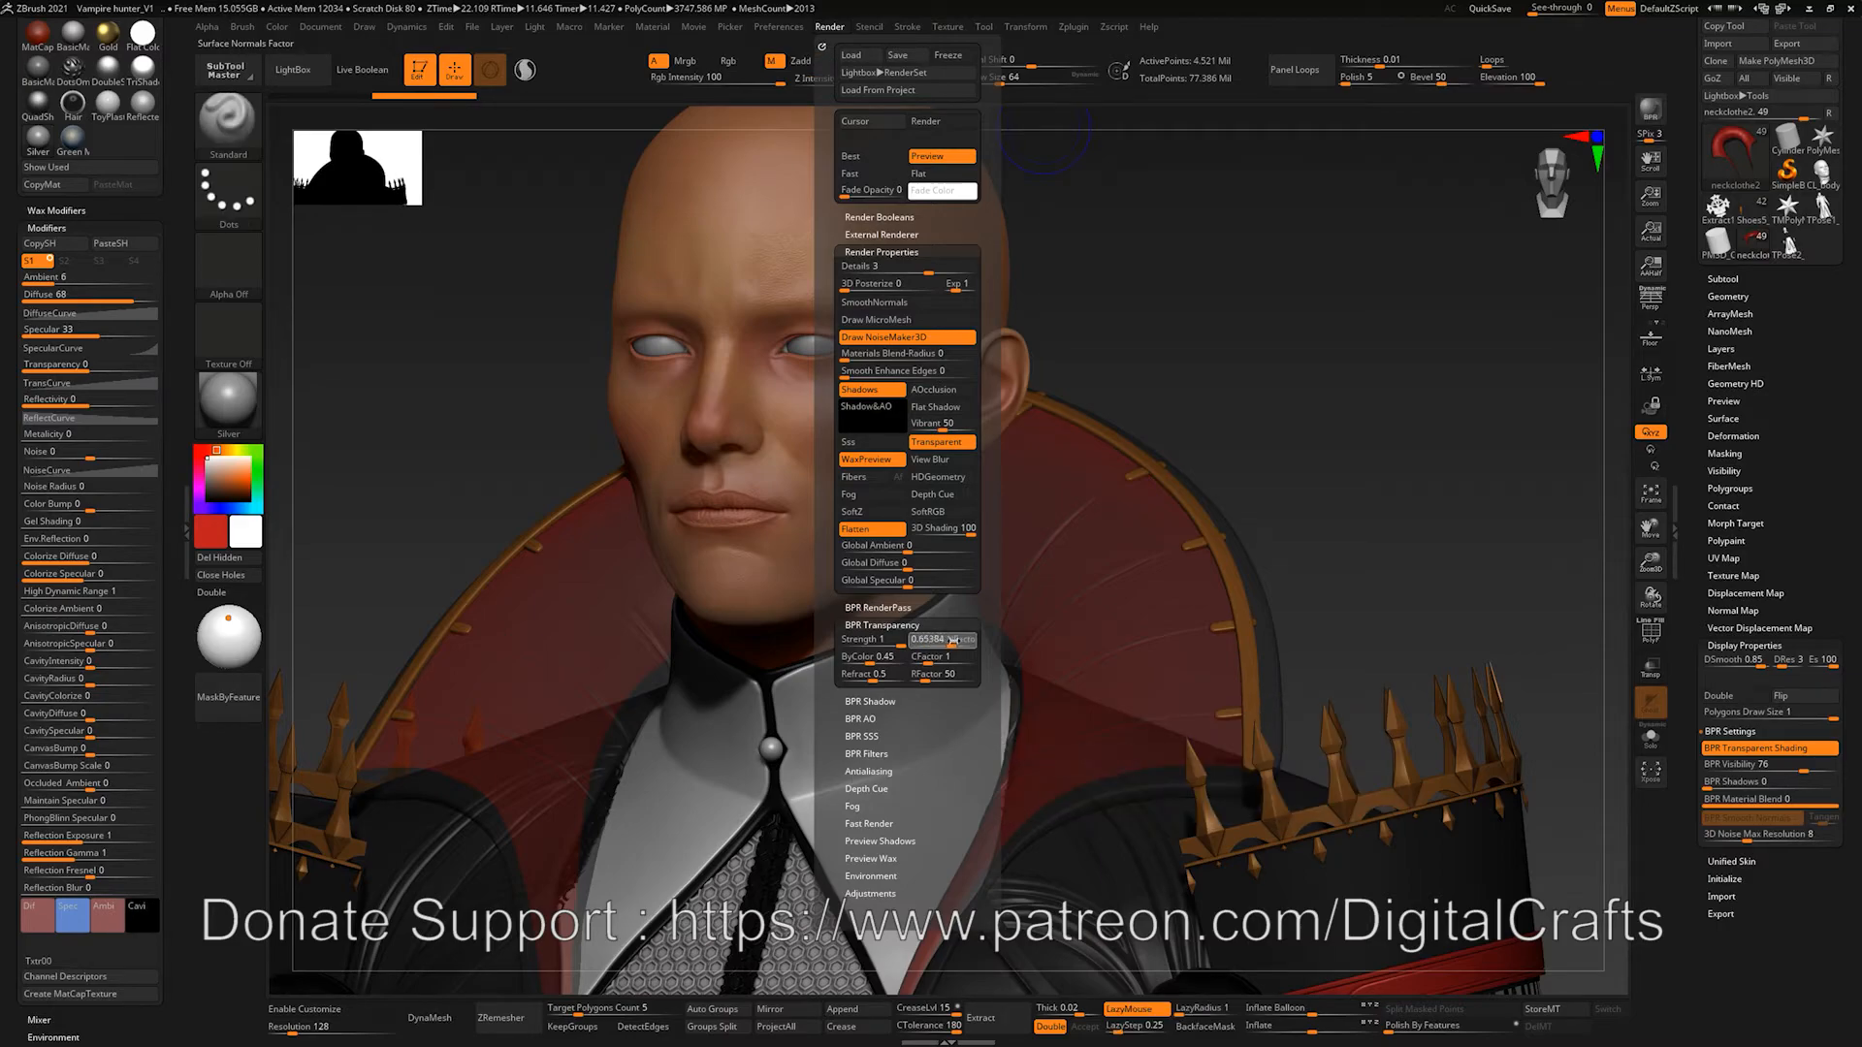
{"action": "left_click", "coordinate": [1647, 111]}
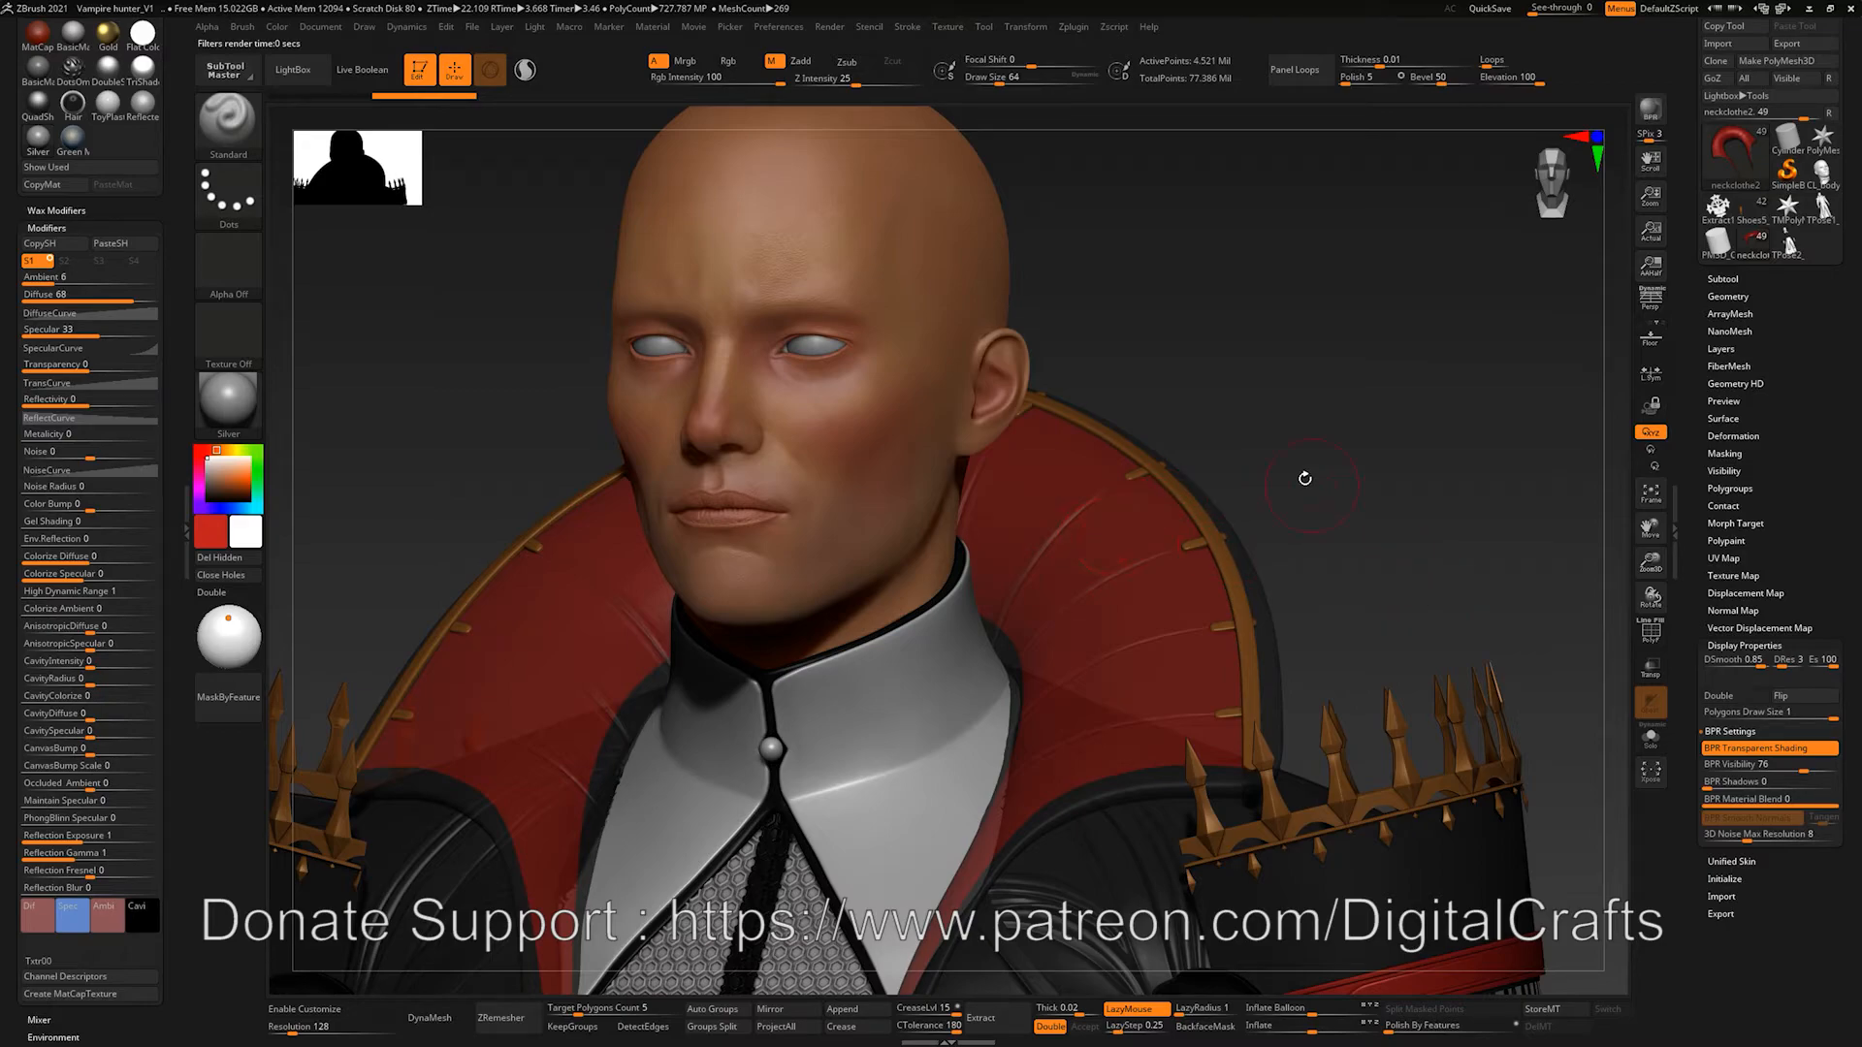
Step: Isolate the neck cloth subtool from the rest of the character and run a BPR render of it
{"action": "left_click_drag", "start_coordinate": [1306, 478], "coordinate": [1316, 447]}
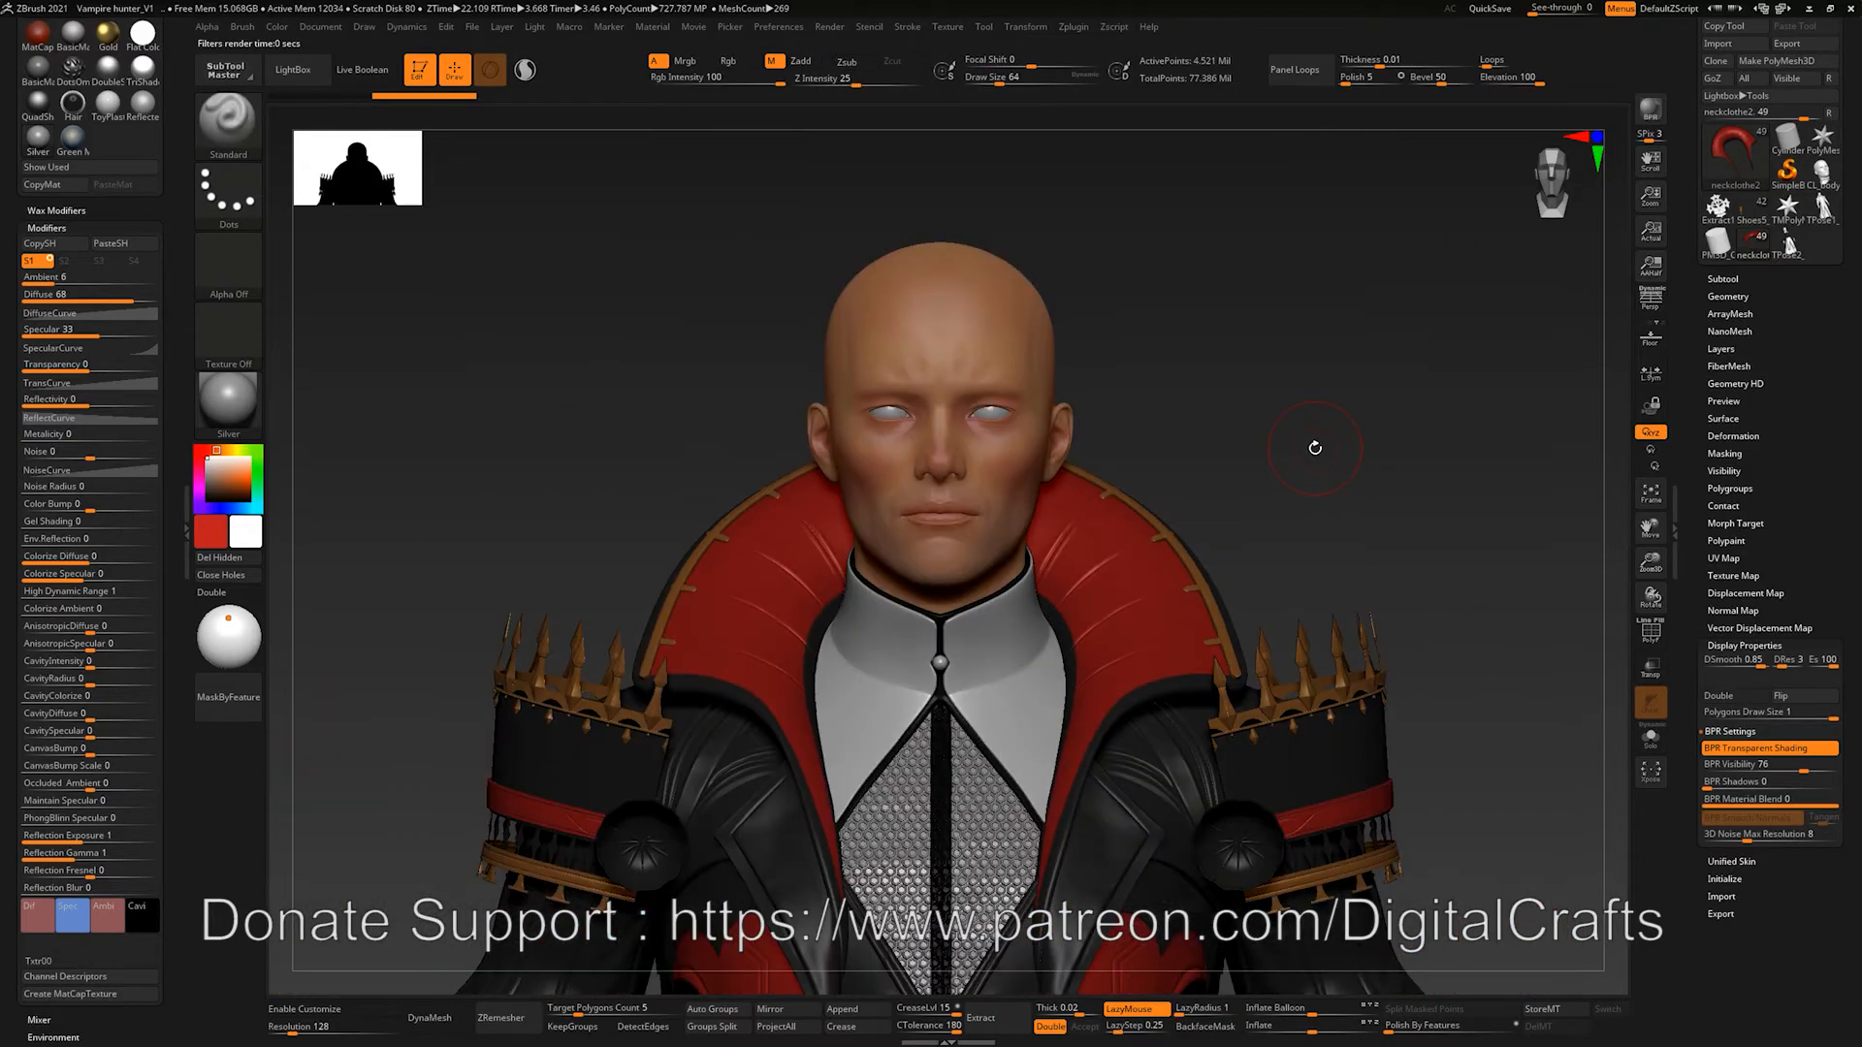
{"action": "left_click", "coordinate": [1650, 737]}
{"action": "left_click_drag", "start_coordinate": [1222, 514], "coordinate": [1509, 505], "text": "alt"}
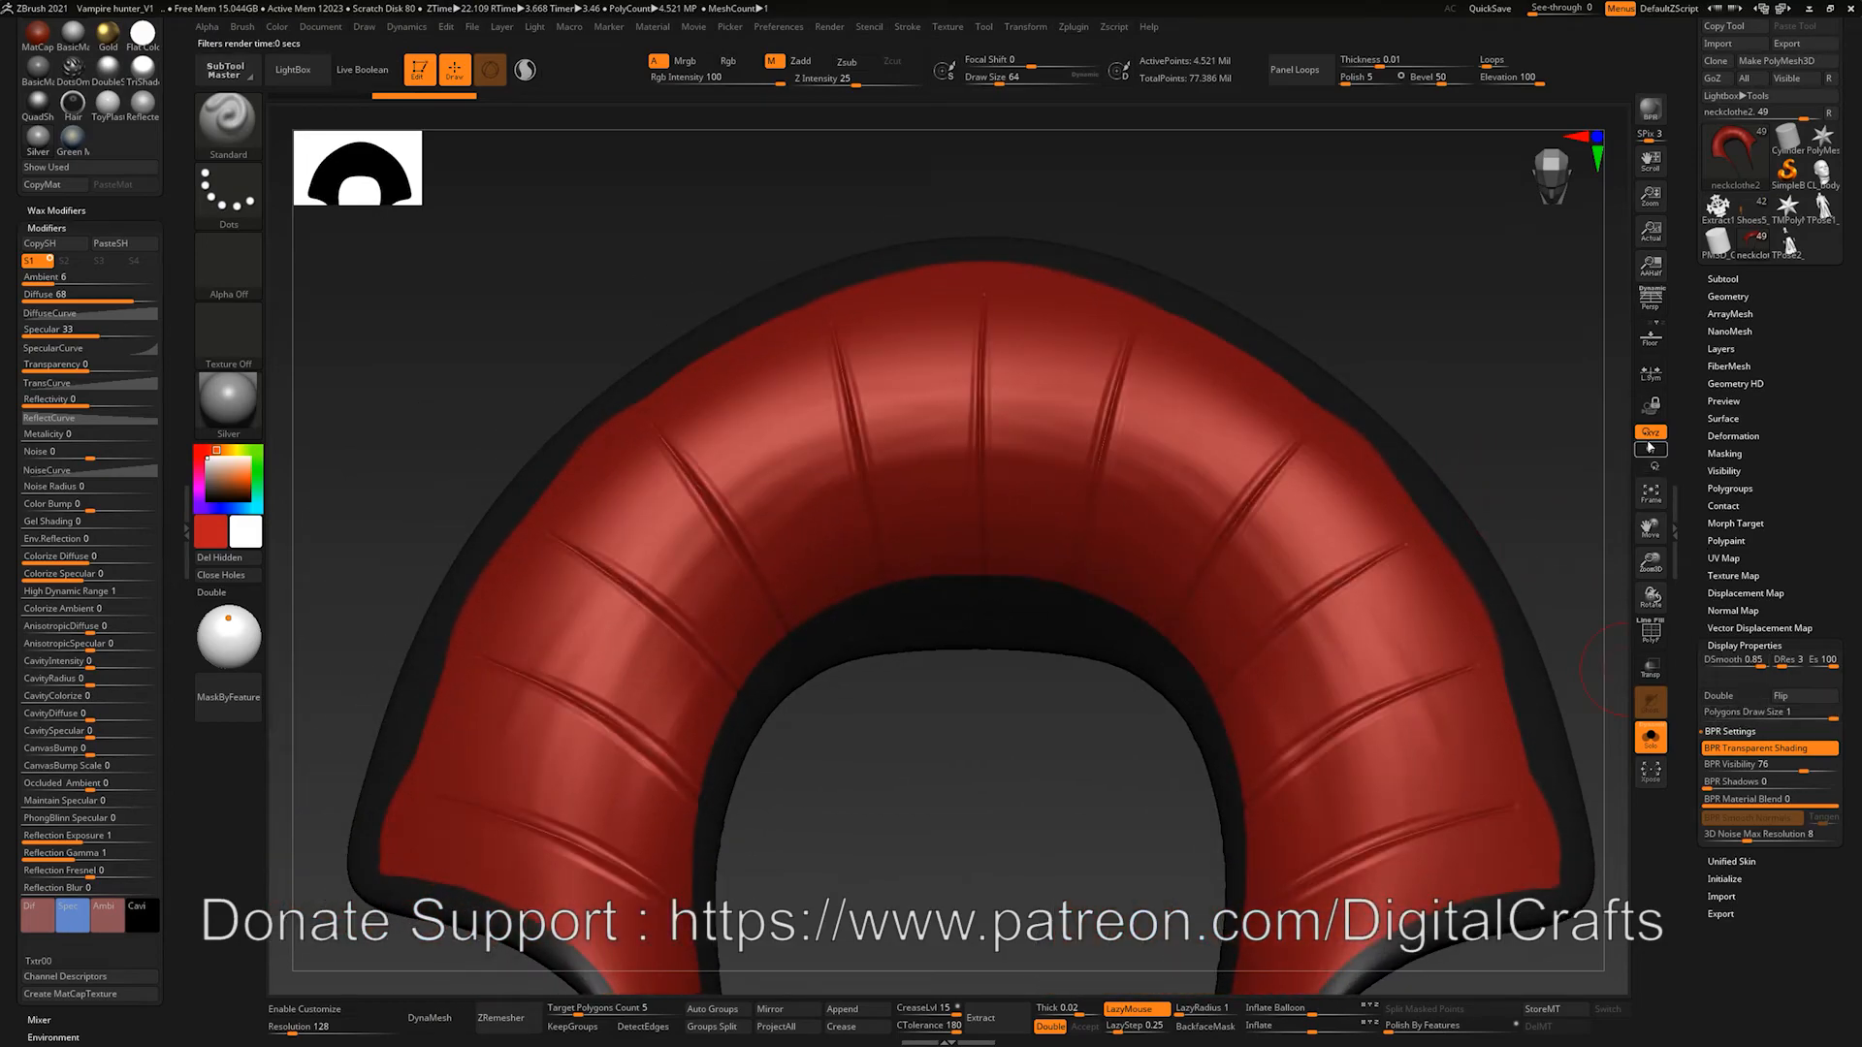
{"action": "left_click", "coordinate": [1651, 113]}
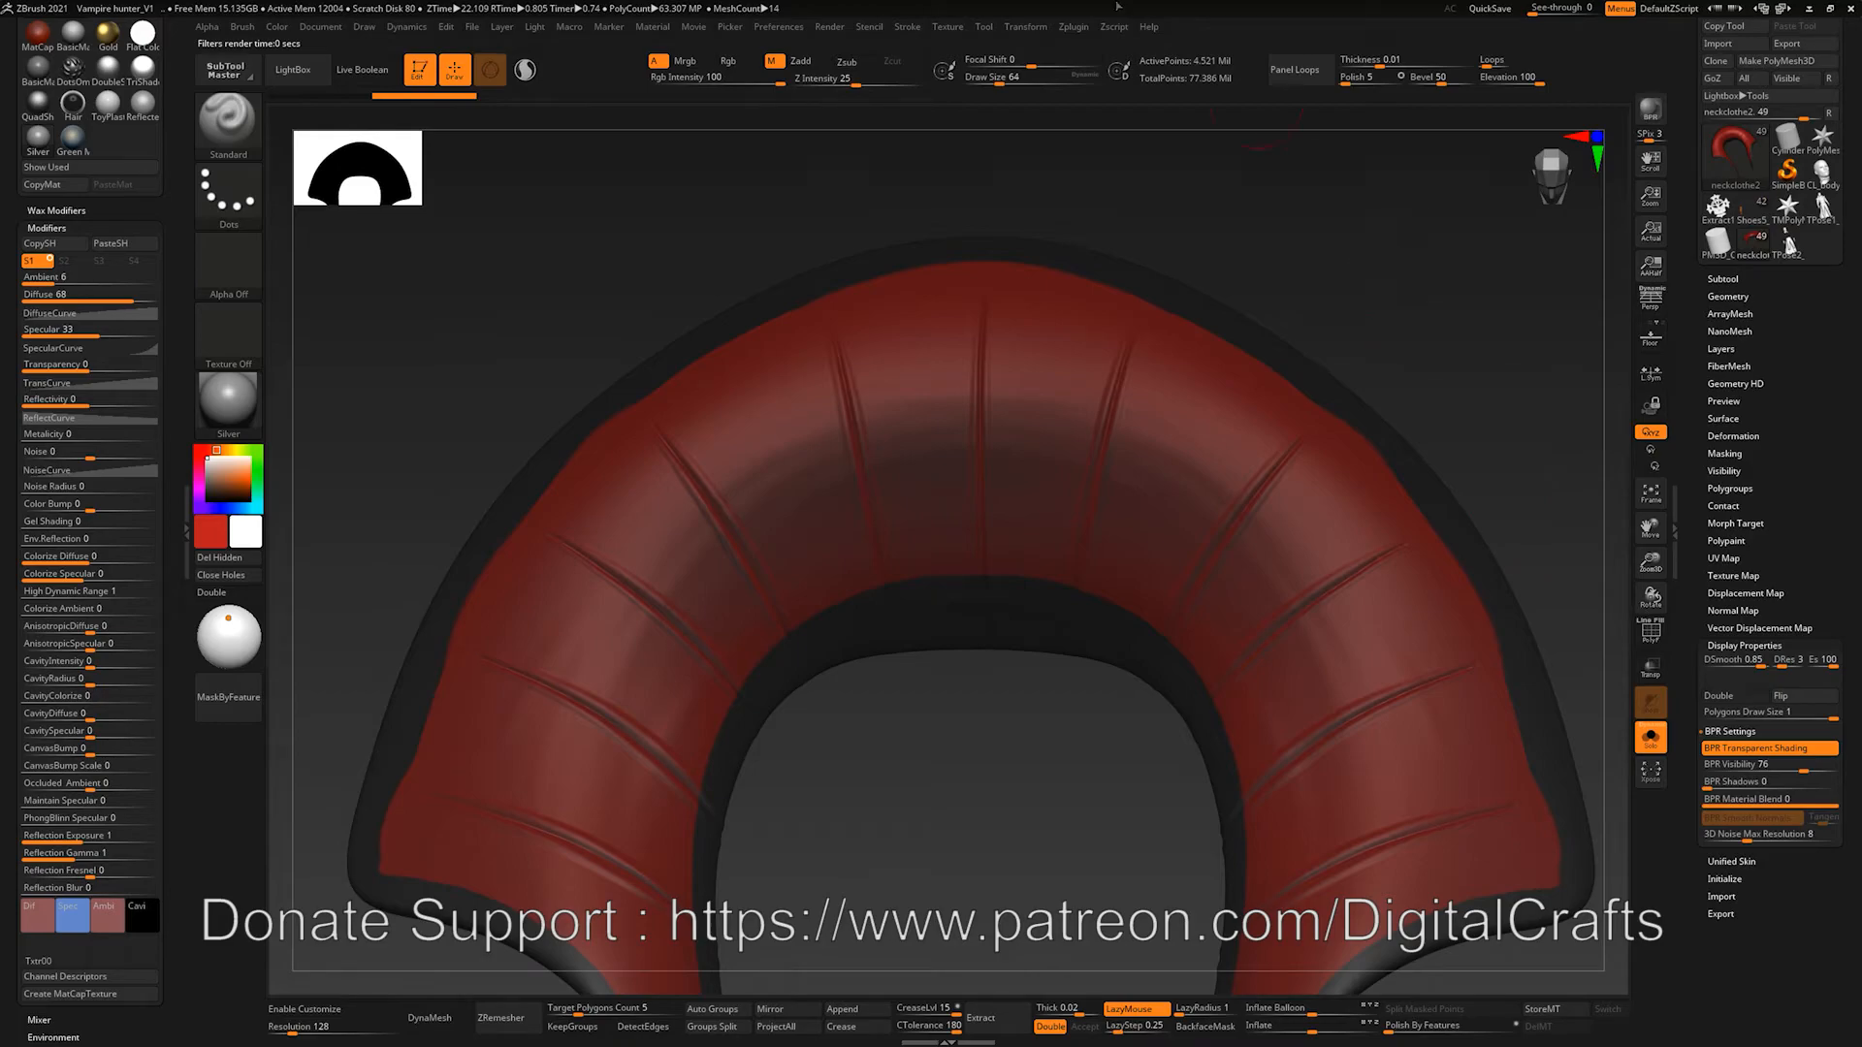
Step: Dock the Render palette in the tray alongside the Tool palette
{"action": "left_click", "coordinate": [1024, 29]}
{"action": "left_click", "coordinate": [825, 26]}
{"action": "left_click_drag", "start_coordinate": [819, 47], "coordinate": [1804, 66]}
Step: Set the neck cloth's BPR Visibility to 52 and render it again
{"action": "left_click_drag", "start_coordinate": [1854, 445], "coordinate": [1847, 243]}
{"action": "left_click", "coordinate": [1800, 761]}
{"action": "left_click", "coordinate": [1650, 112]}
{"action": "left_click_drag", "start_coordinate": [1859, 372], "coordinate": [1859, 601]}
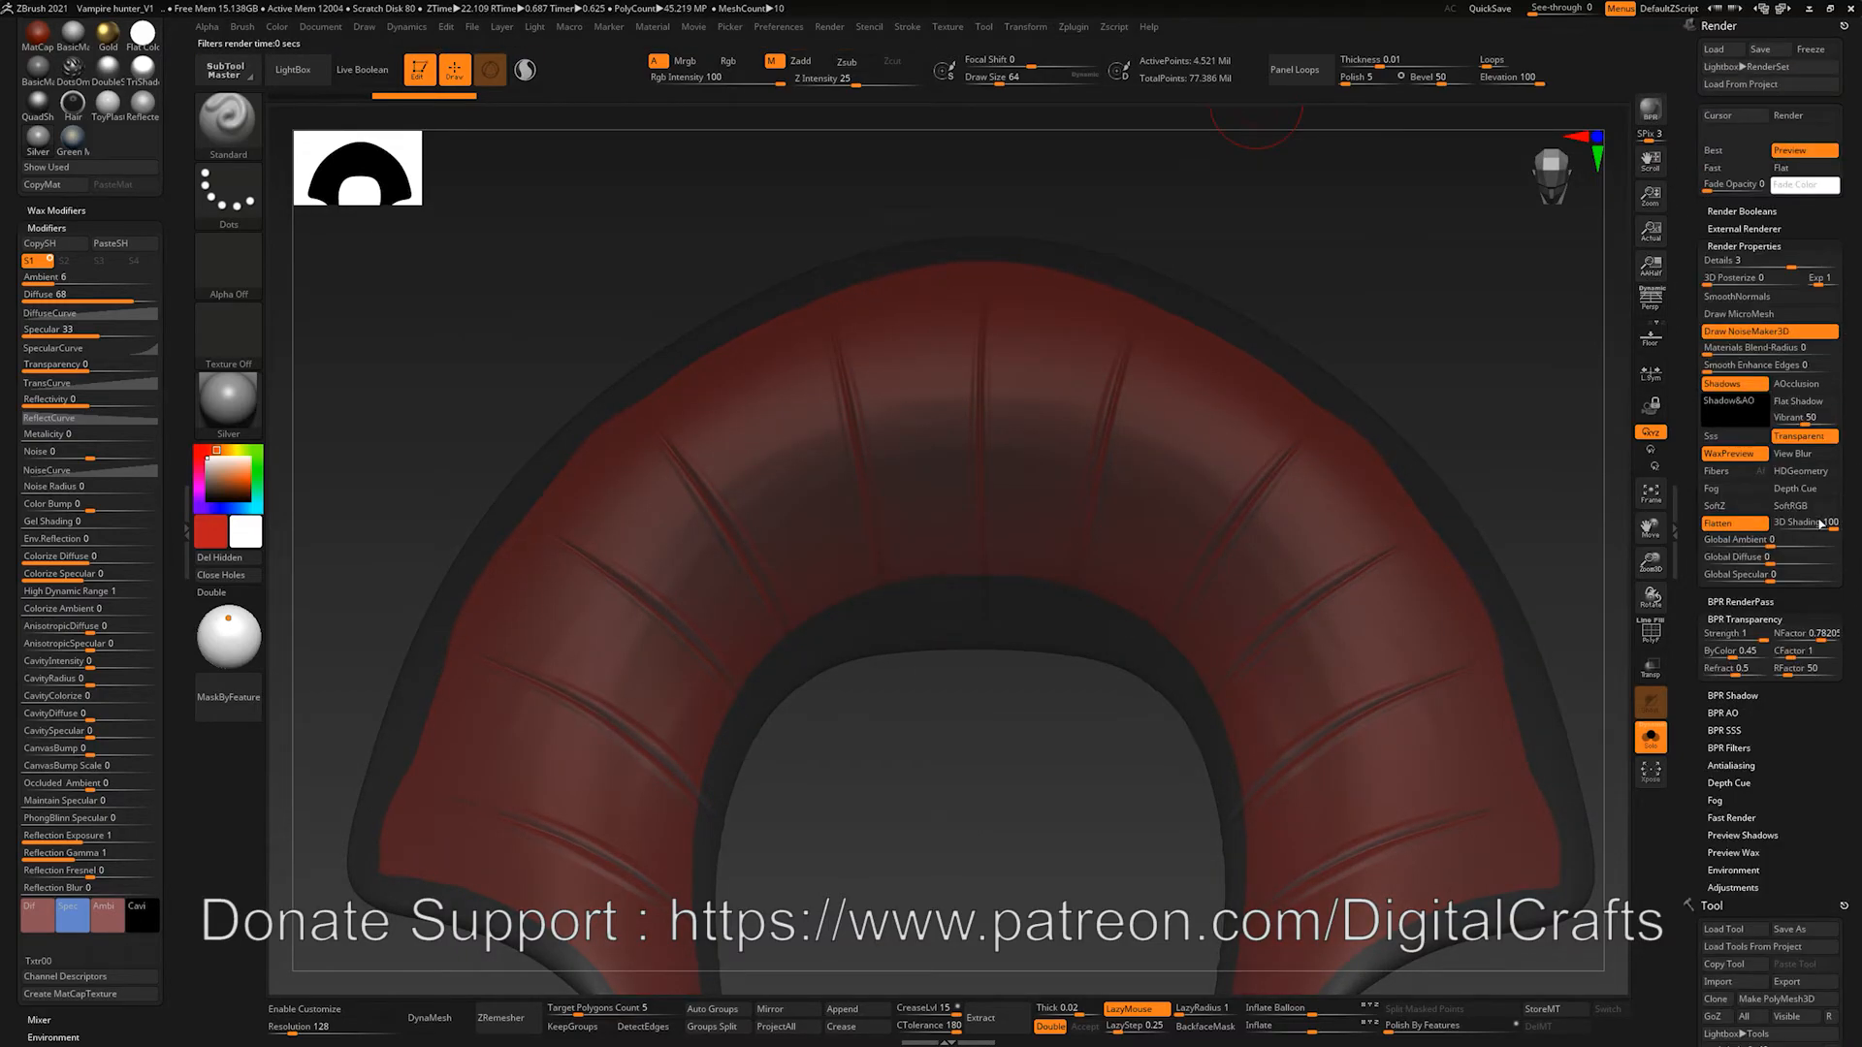
Step: Set the BPR Transparency NFactor to 1 and inspect the rendered neck cloth
{"action": "scroll", "coordinate": [1794, 408], "scroll_direction": "down", "scroll_amount": 2}
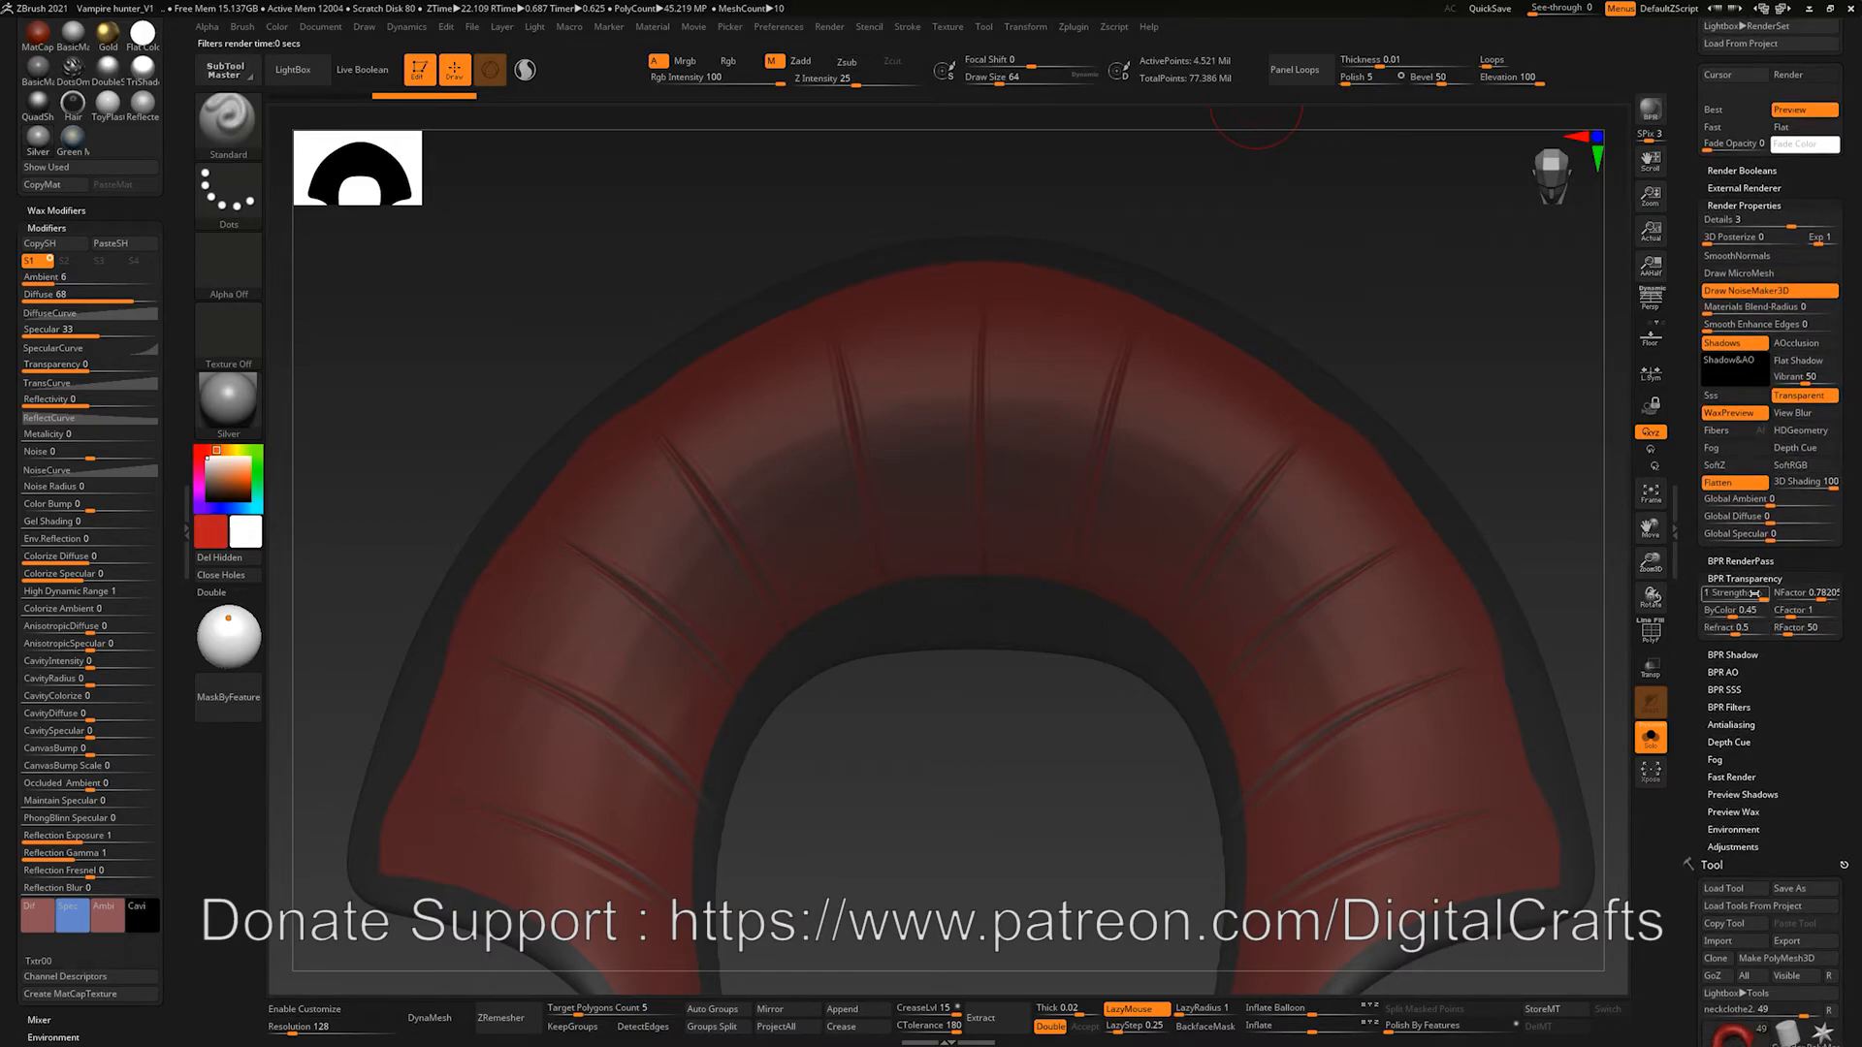
{"action": "left_click_drag", "start_coordinate": [1811, 593], "coordinate": [1840, 594]}
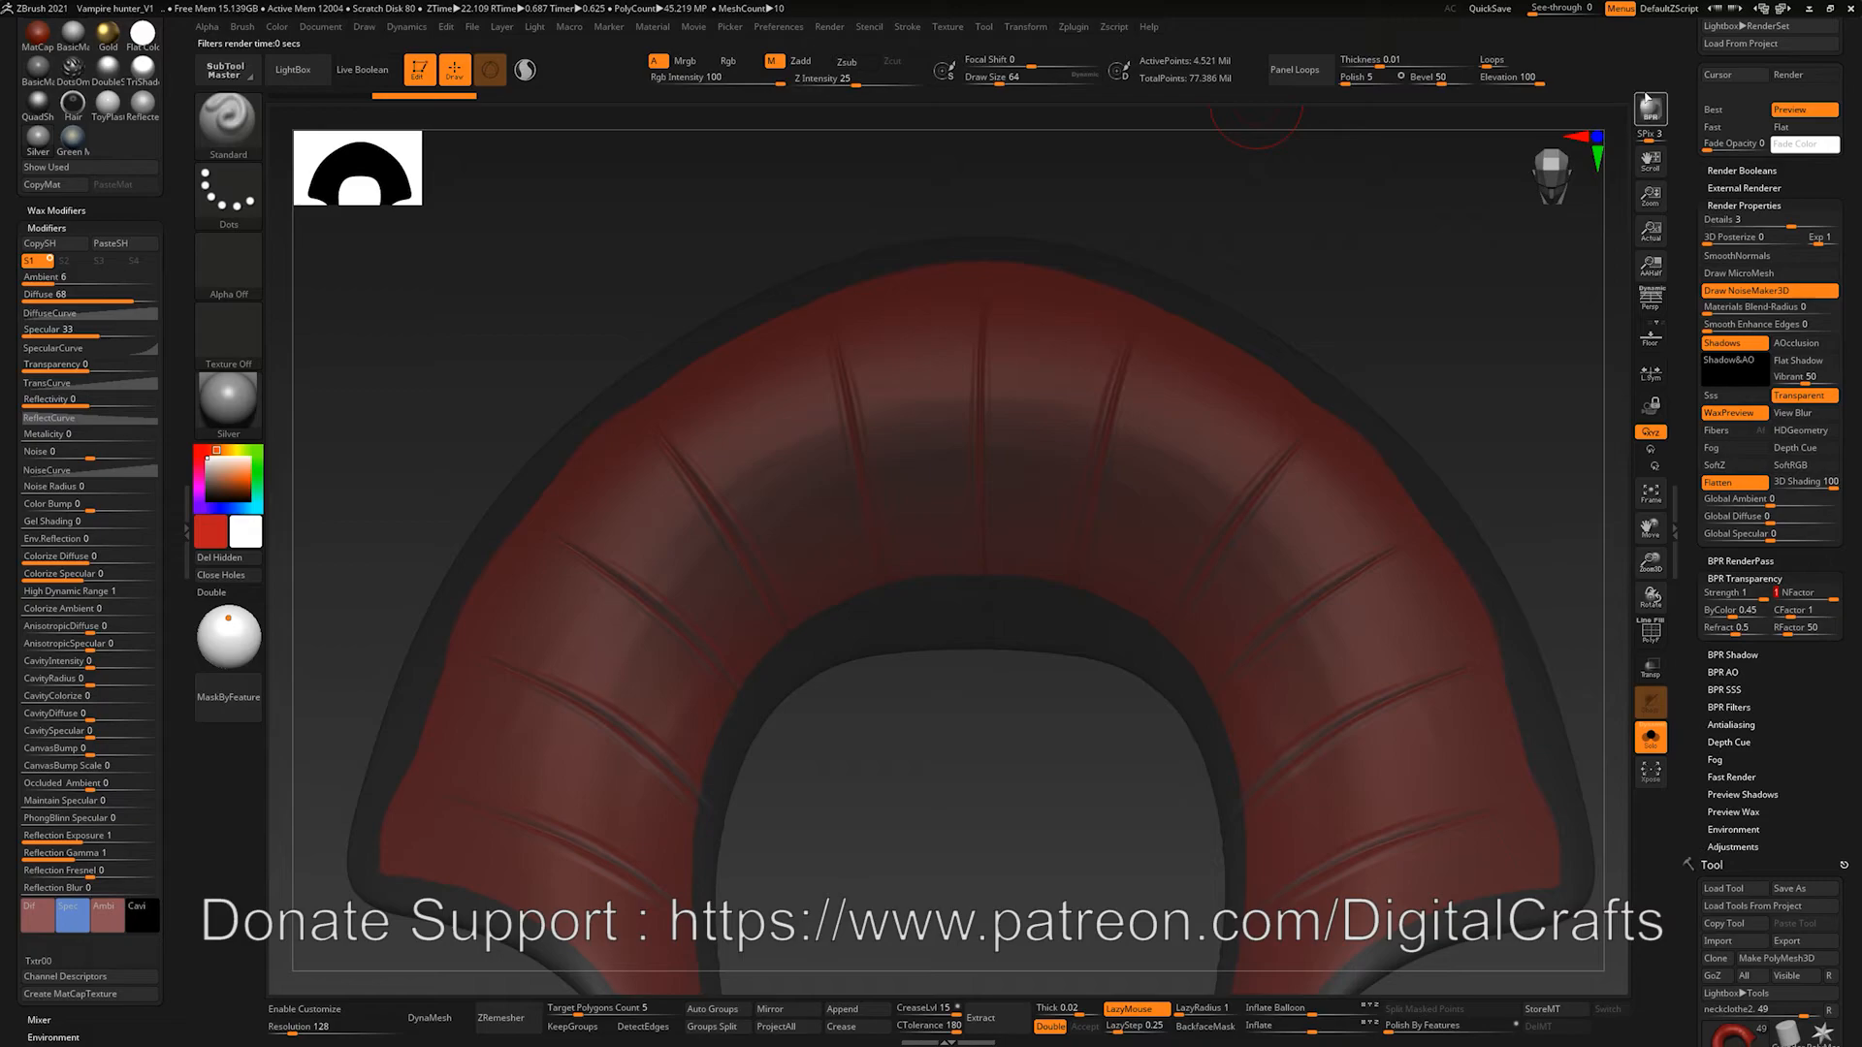
{"action": "left_click_drag", "start_coordinate": [1525, 182], "coordinate": [1494, 248]}
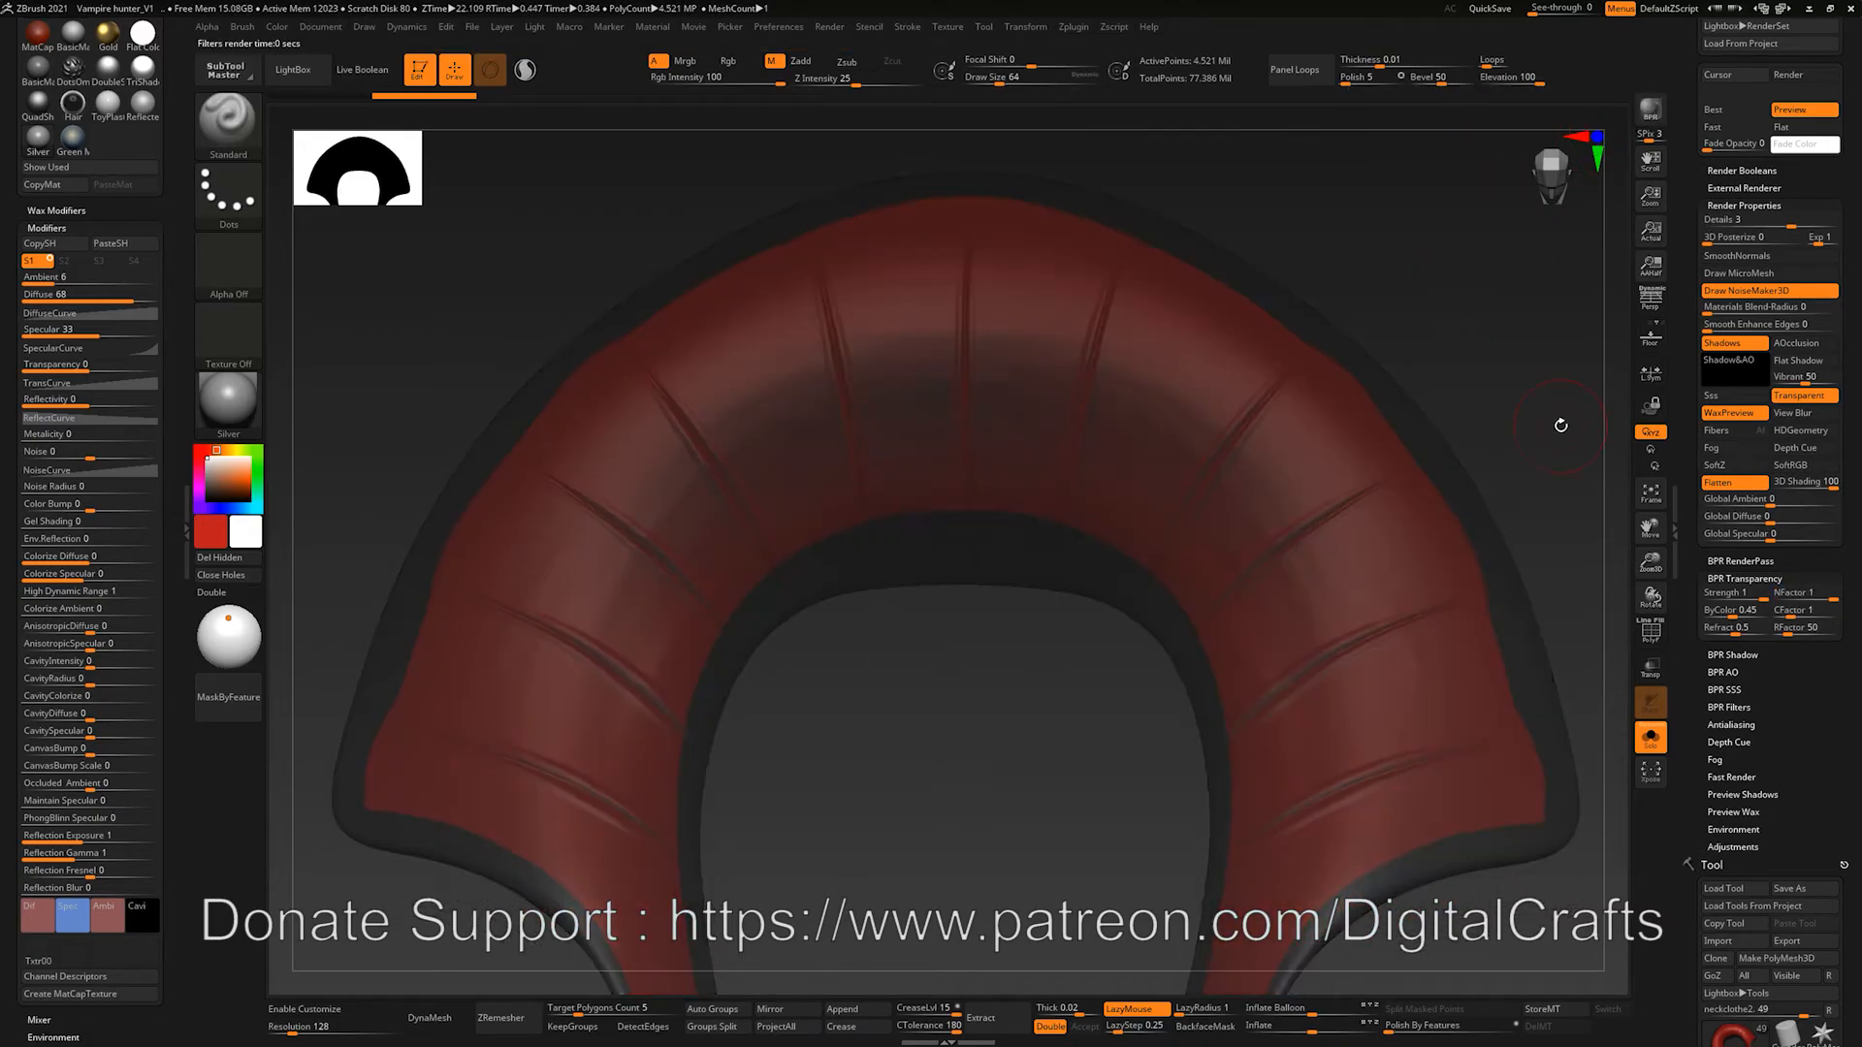
{"action": "left_click_drag", "start_coordinate": [1848, 885], "coordinate": [1848, 163]}
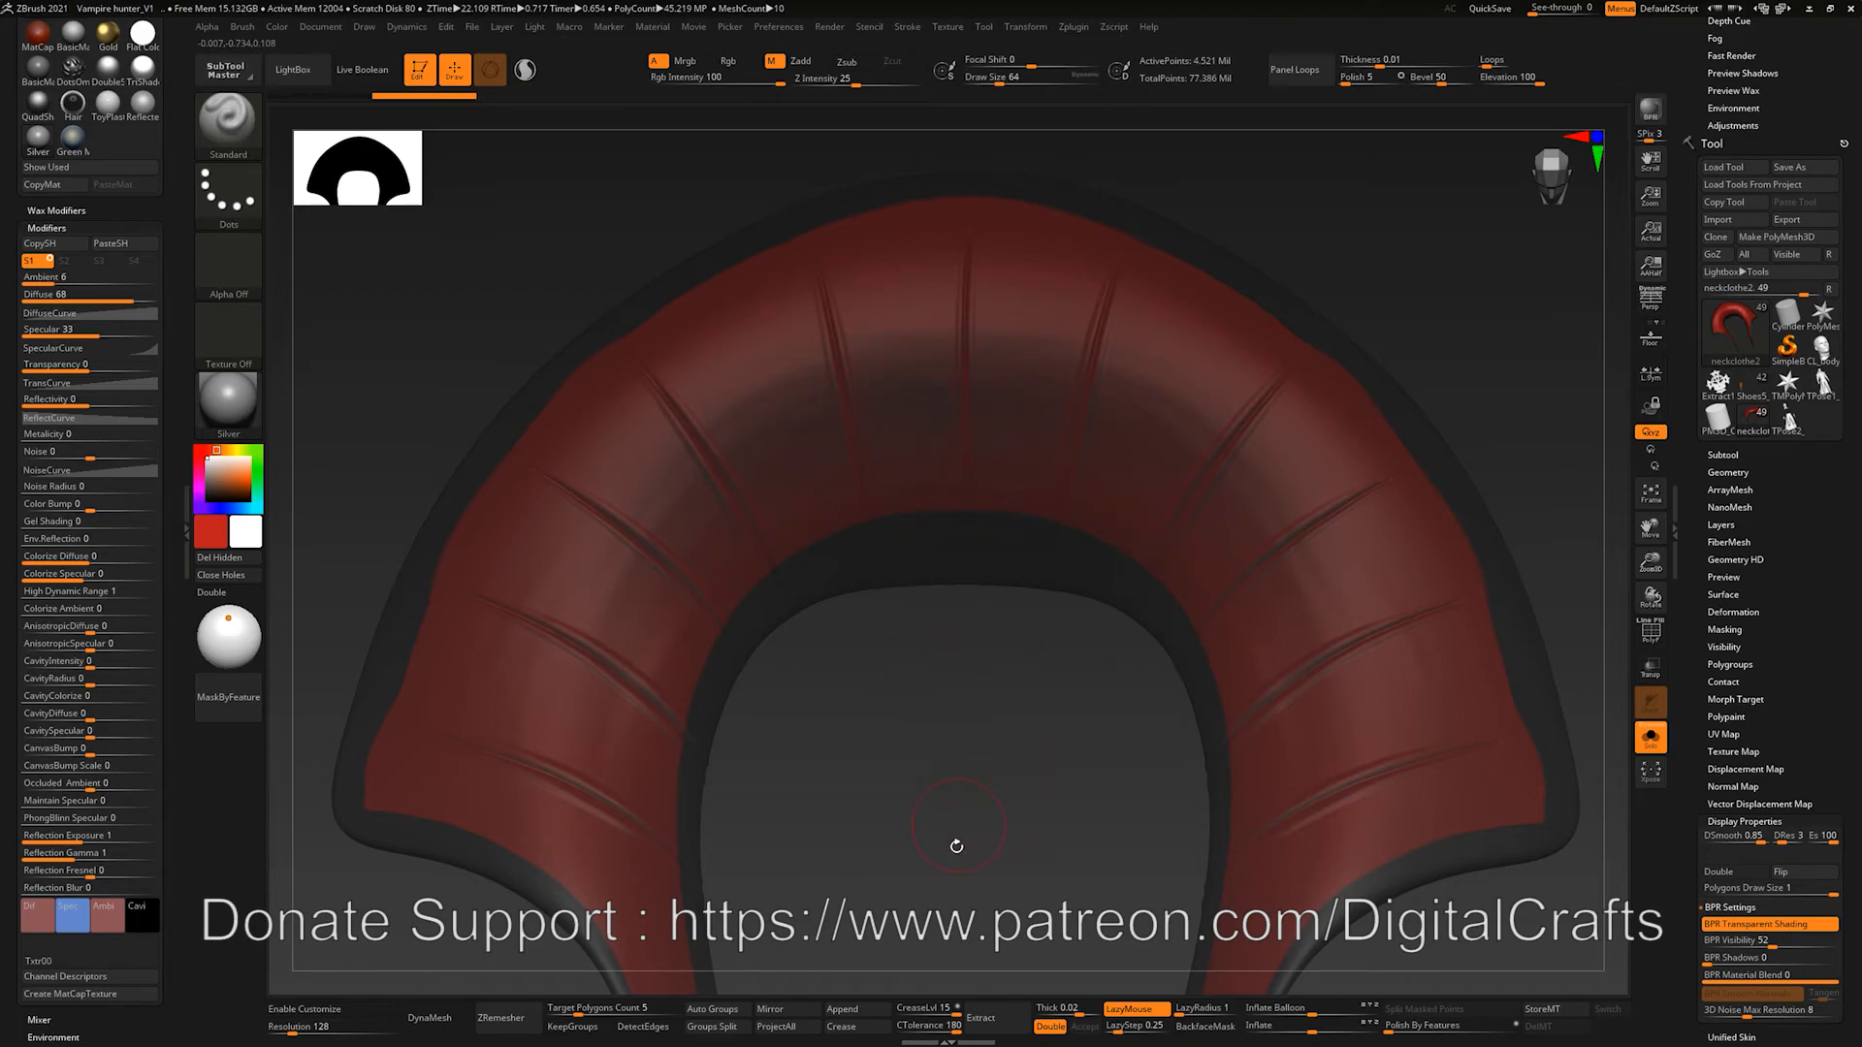
{"action": "left_click_drag", "start_coordinate": [948, 797], "coordinate": [1060, 617]}
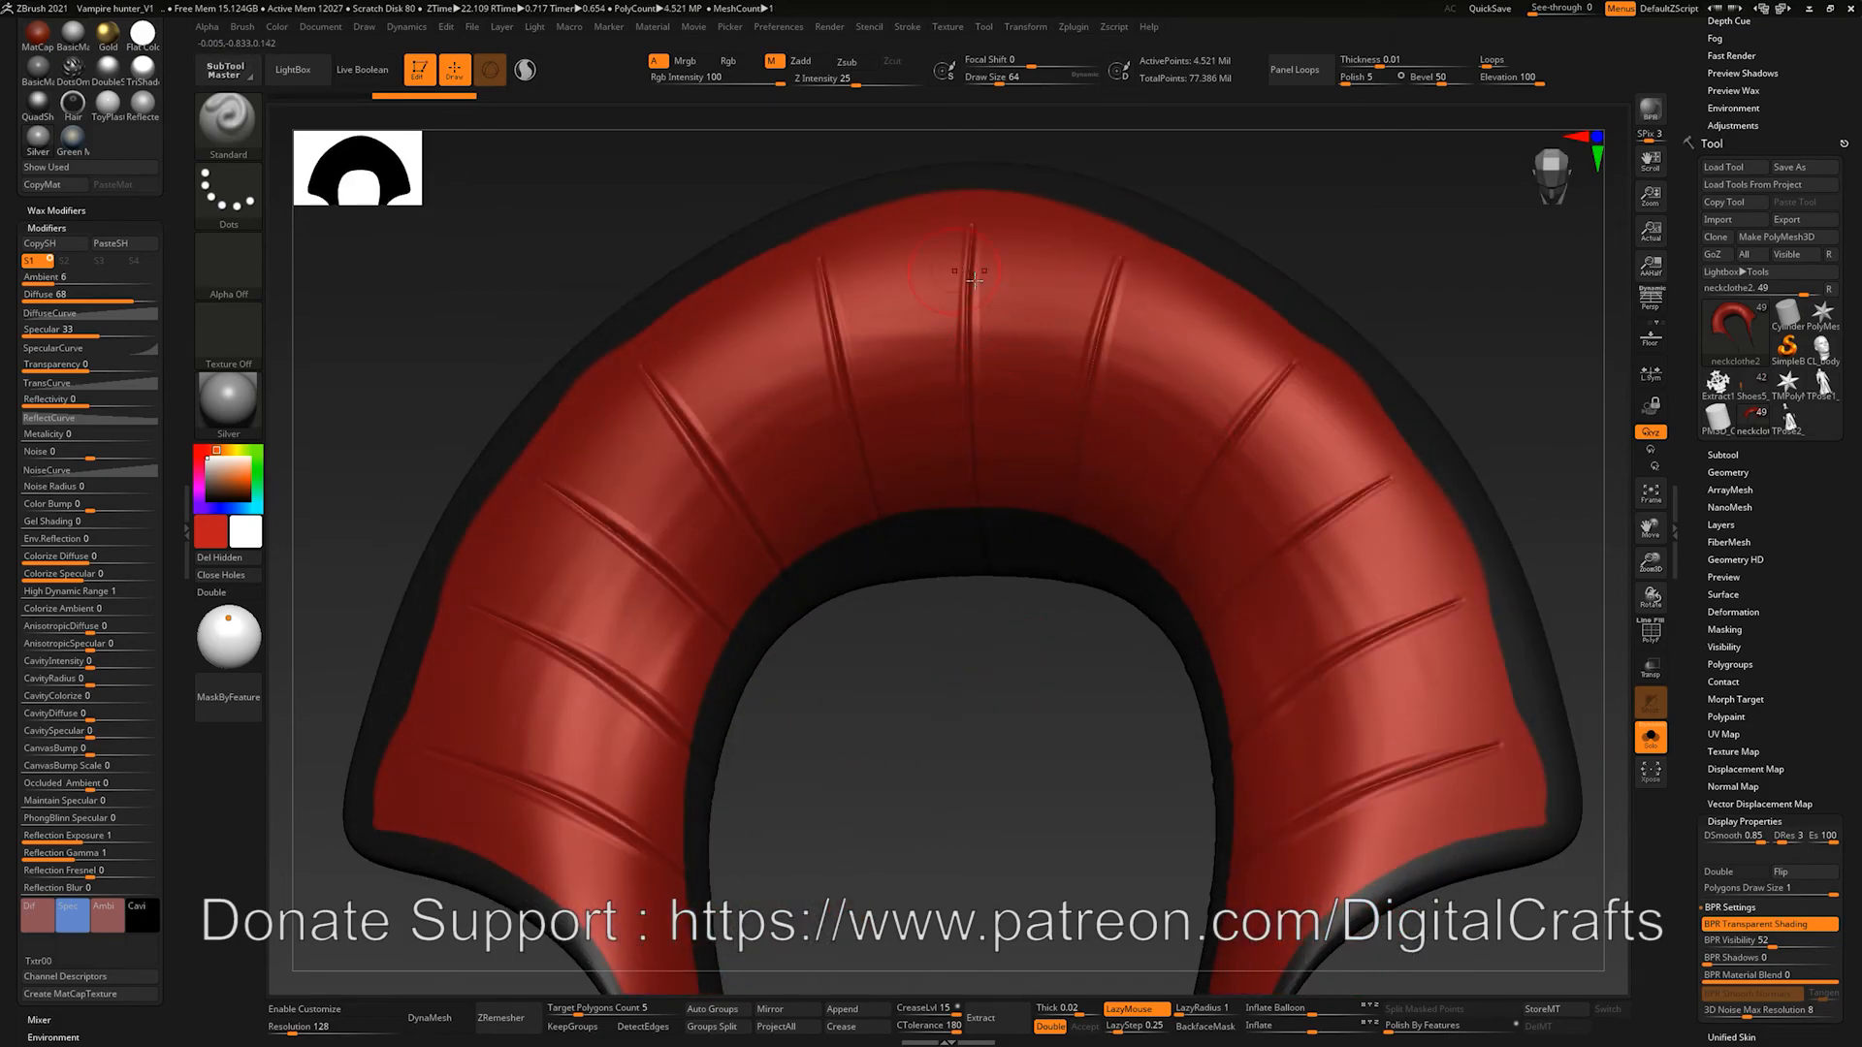
{"action": "left_click_drag", "start_coordinate": [993, 639], "coordinate": [1005, 653]}
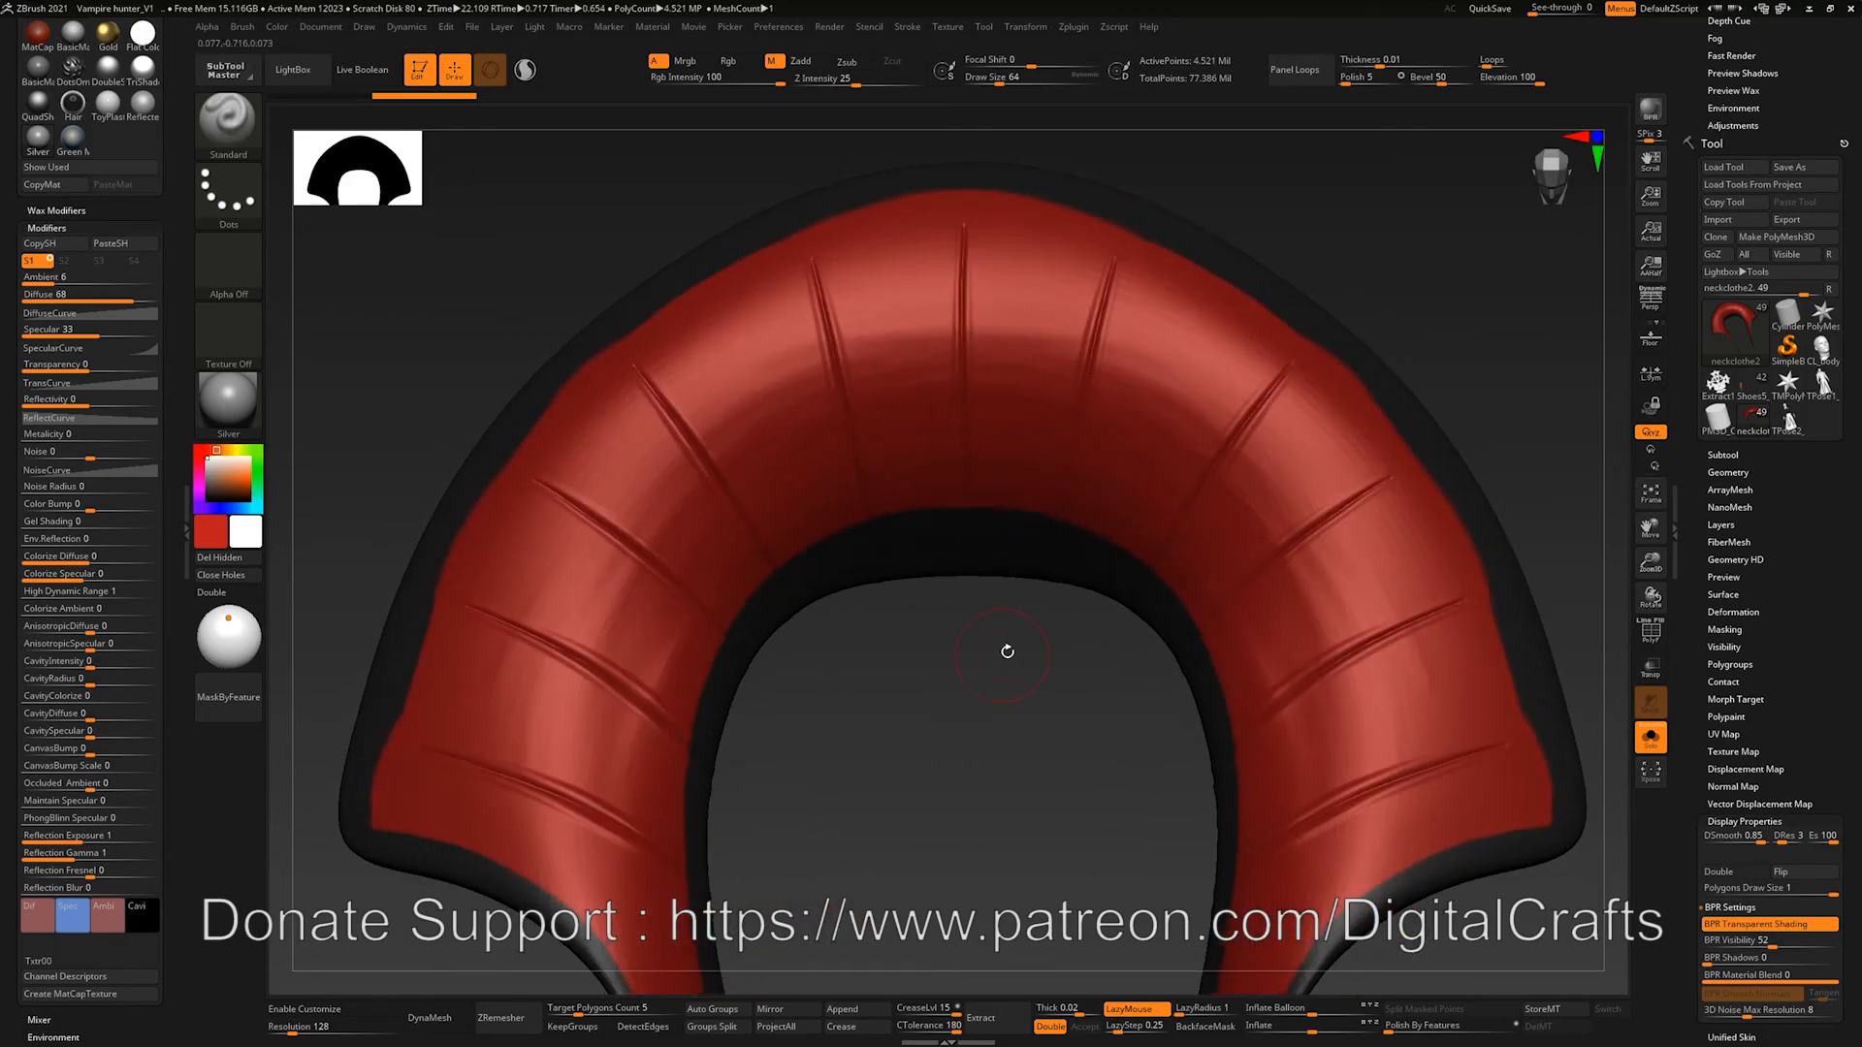
Step: Raise the neck cloth's BPR Visibility and run another BPR render
{"action": "scroll", "coordinate": [1854, 597], "scroll_direction": "down", "scroll_amount": 3}
{"action": "left_click", "coordinate": [1837, 755]}
{"action": "left_click_drag", "start_coordinate": [1831, 752], "coordinate": [1857, 810]}
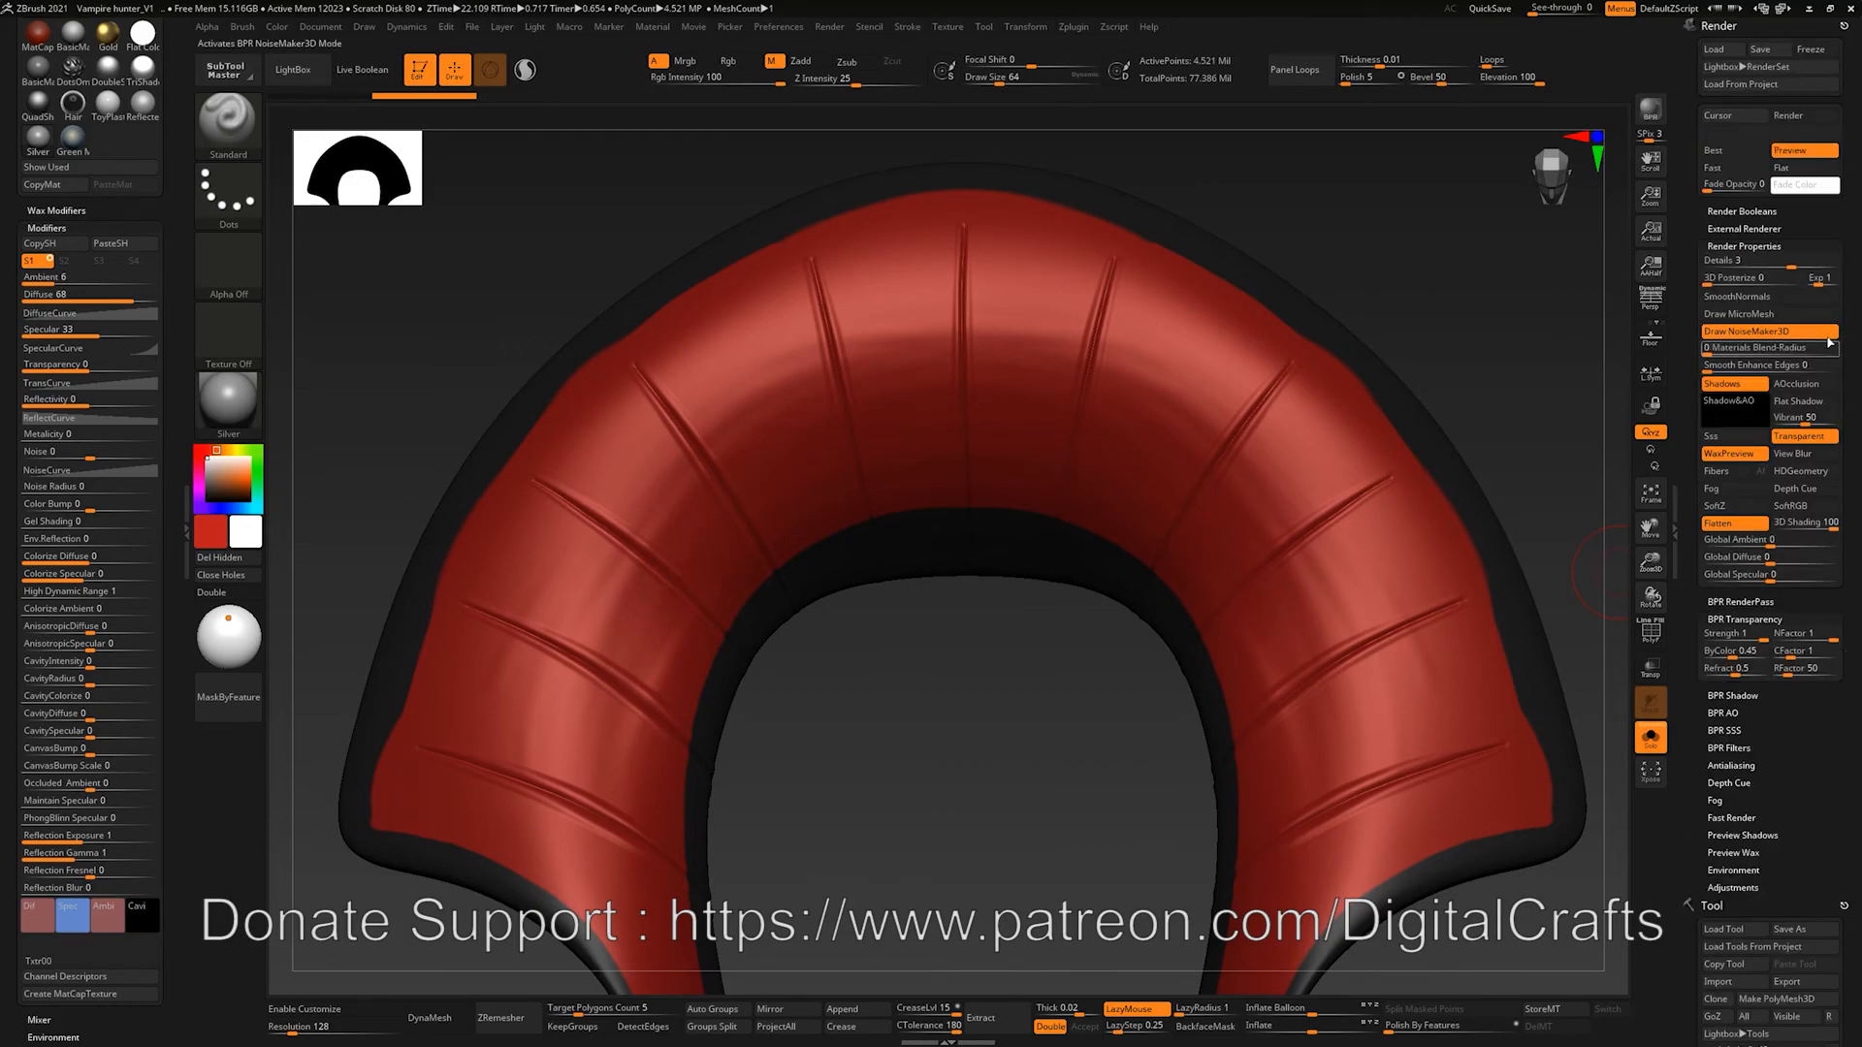
{"action": "key", "text": "shift+r"}
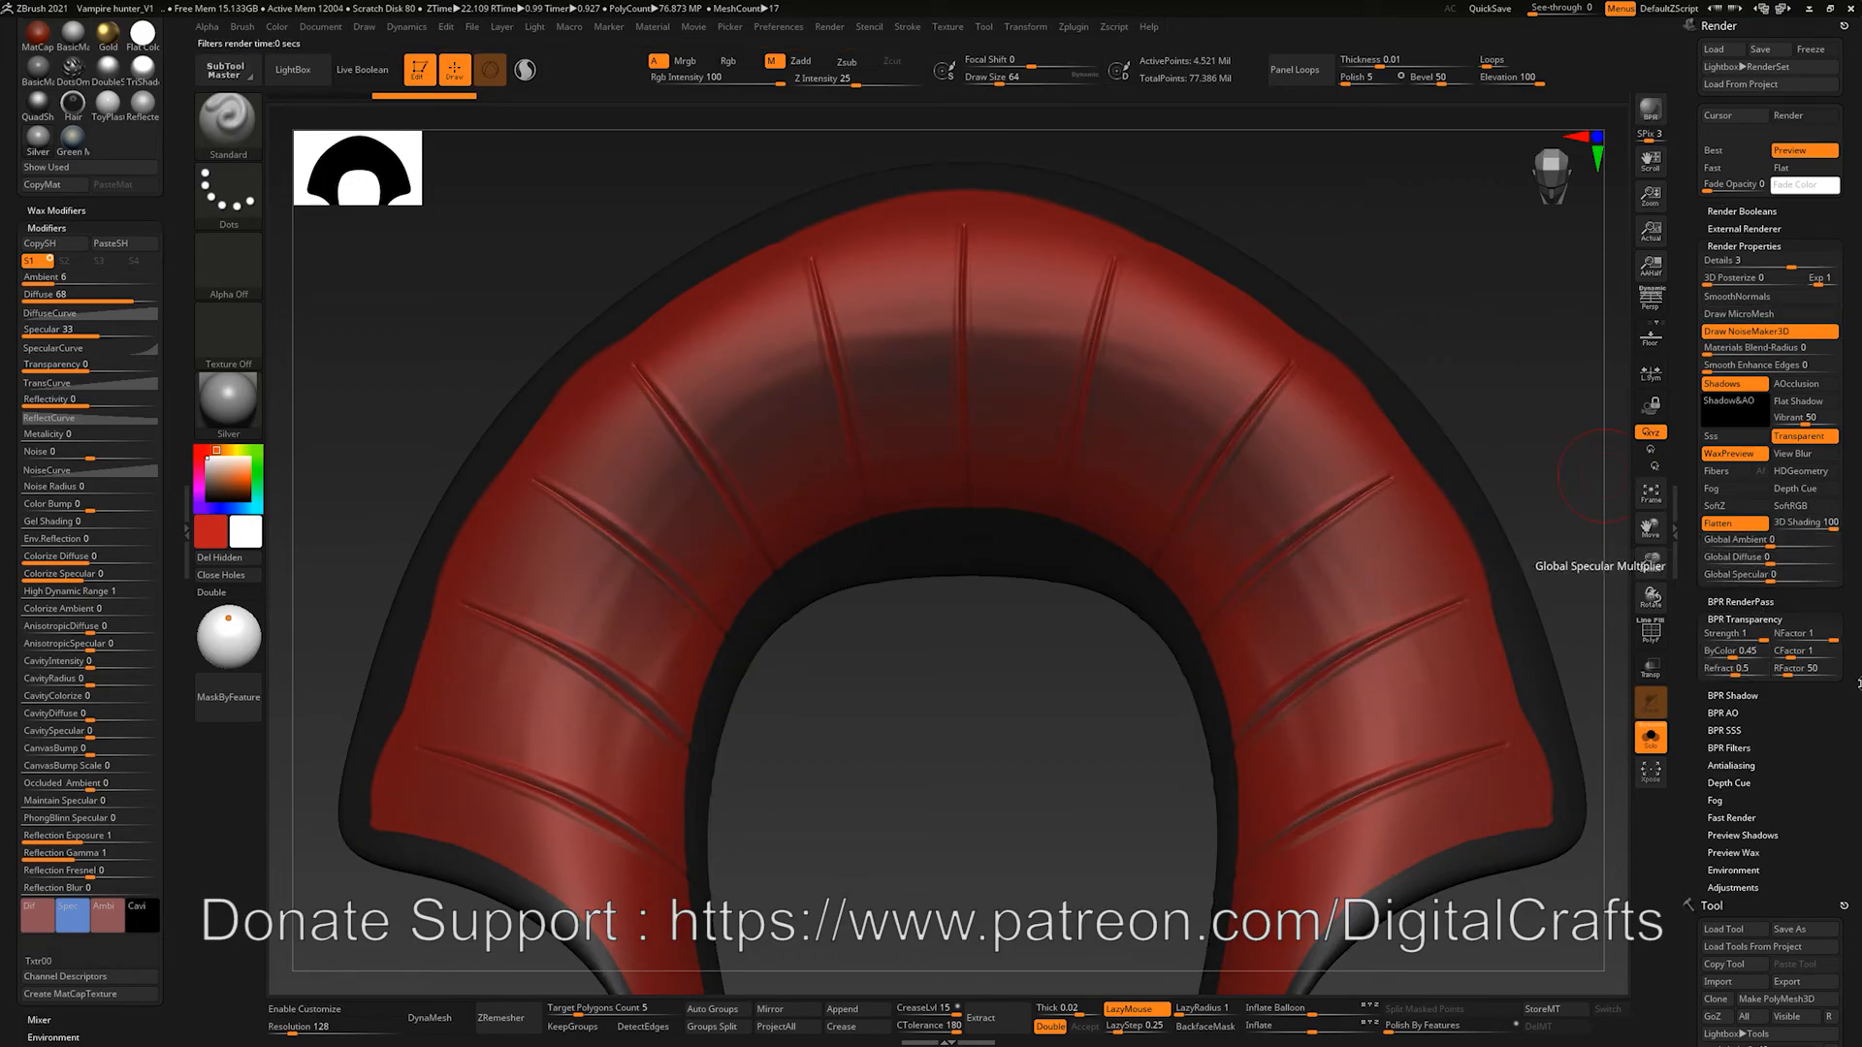
Step: Set the BPR Transparency NFactor to 0 and render the neck cloth
{"action": "left_click_drag", "start_coordinate": [1797, 632], "coordinate": [1767, 634]}
{"action": "left_click", "coordinate": [1651, 111]}
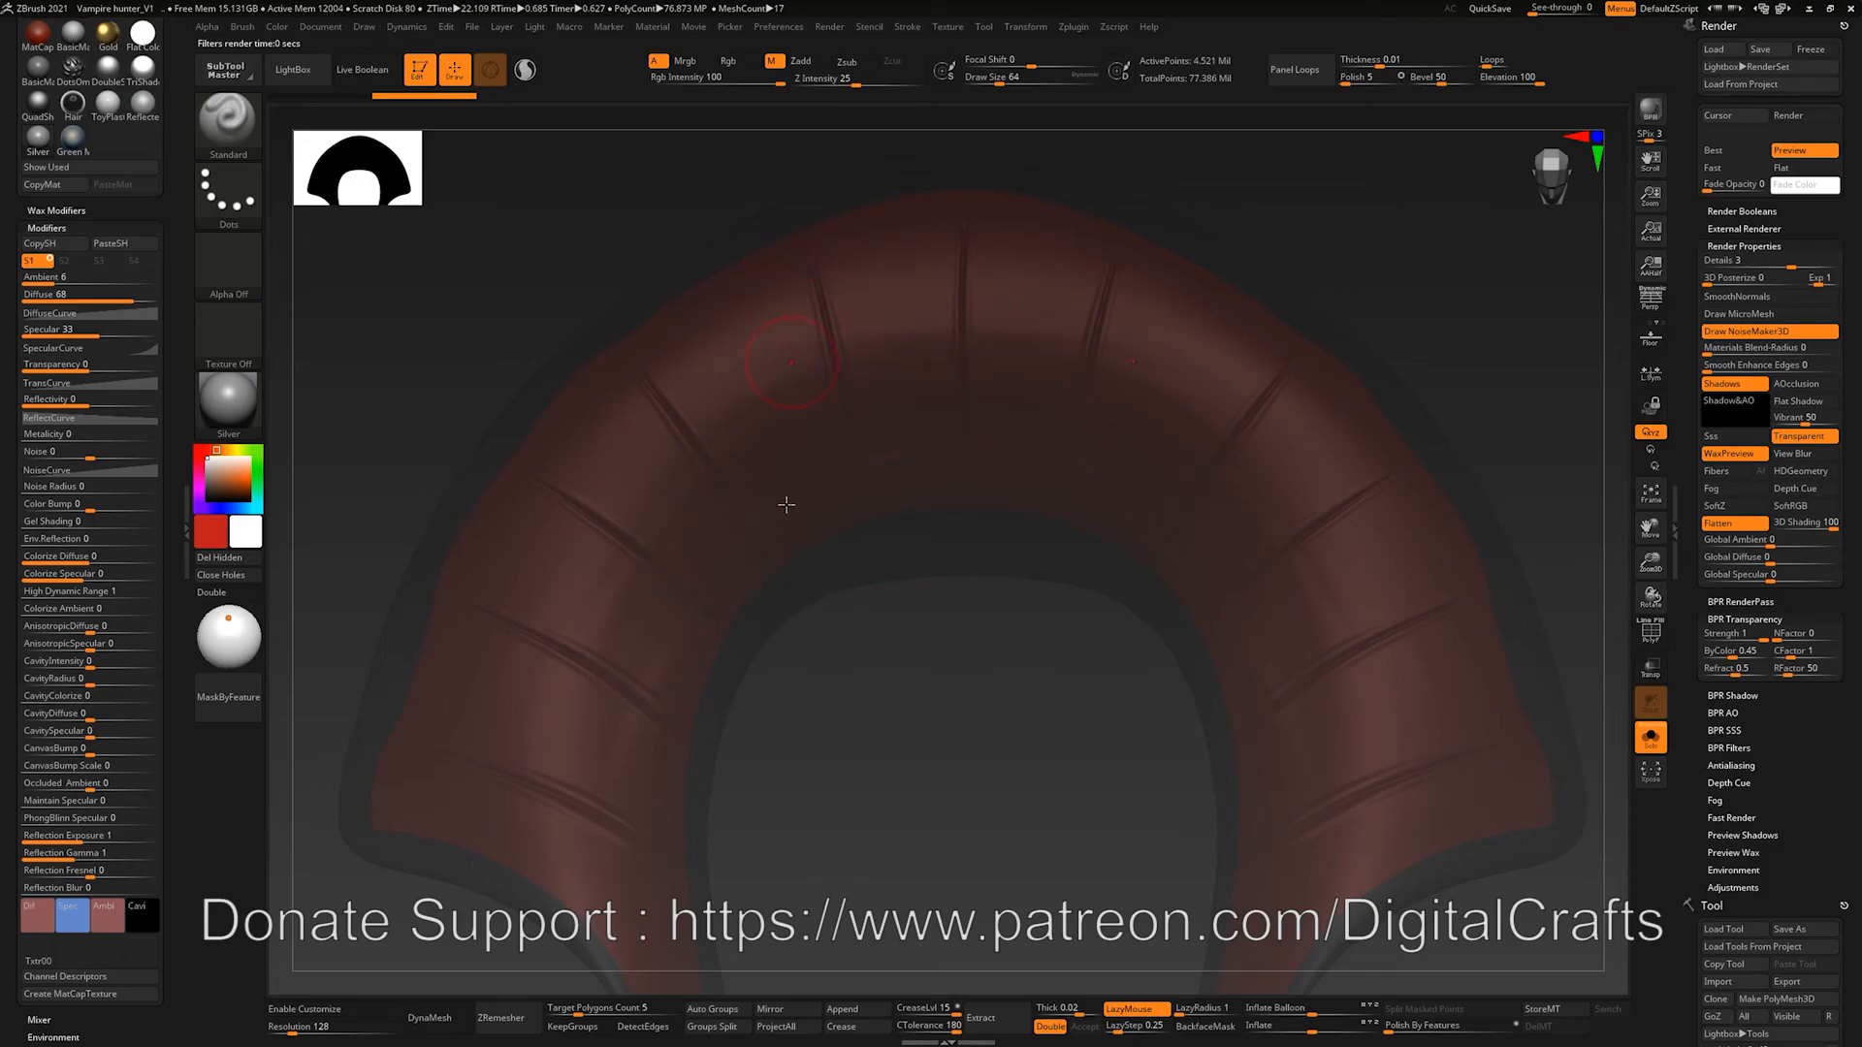
{"action": "left_click_drag", "start_coordinate": [997, 670], "coordinate": [1047, 645], "text": "alt"}
Step: Set the BPR Transparency NFactor to about 0.62 and Refract to 1, and render the neck cloth
{"action": "left_click_drag", "start_coordinate": [1804, 633], "coordinate": [1819, 638]}
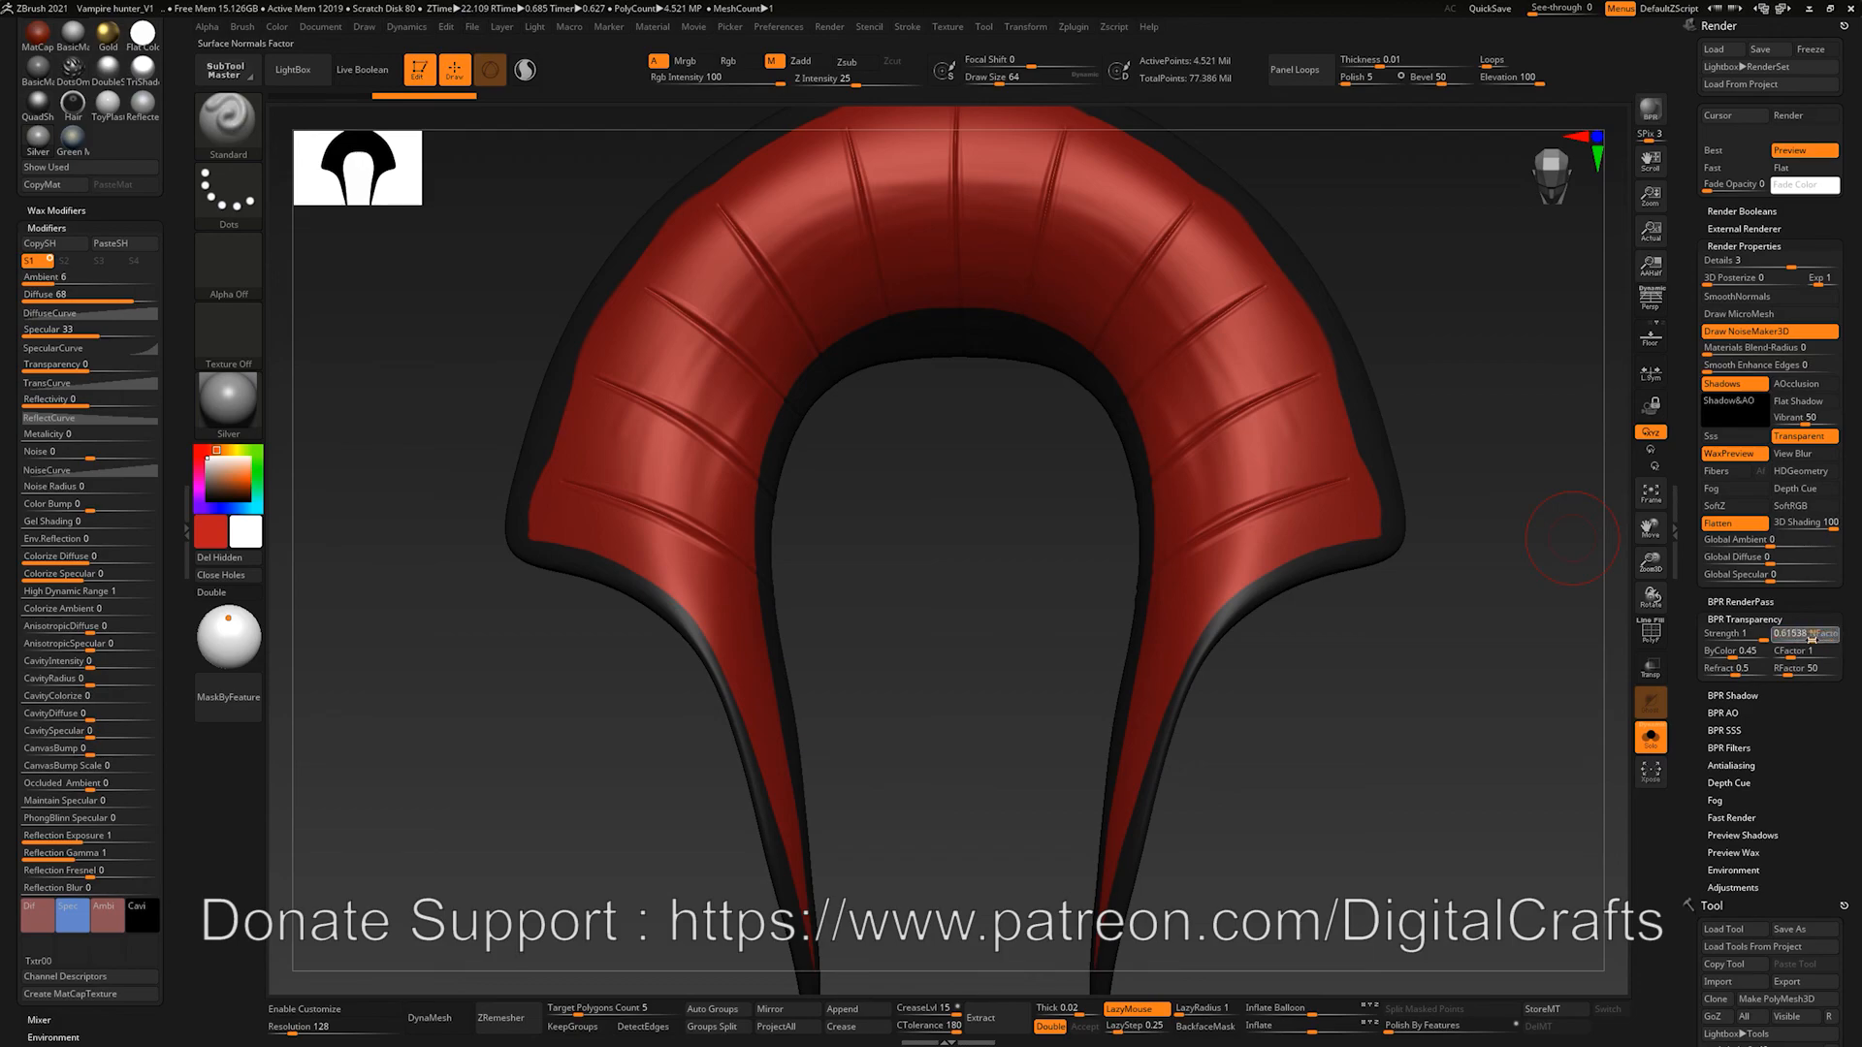
{"action": "left_click_drag", "start_coordinate": [1824, 725], "coordinate": [1825, 709]}
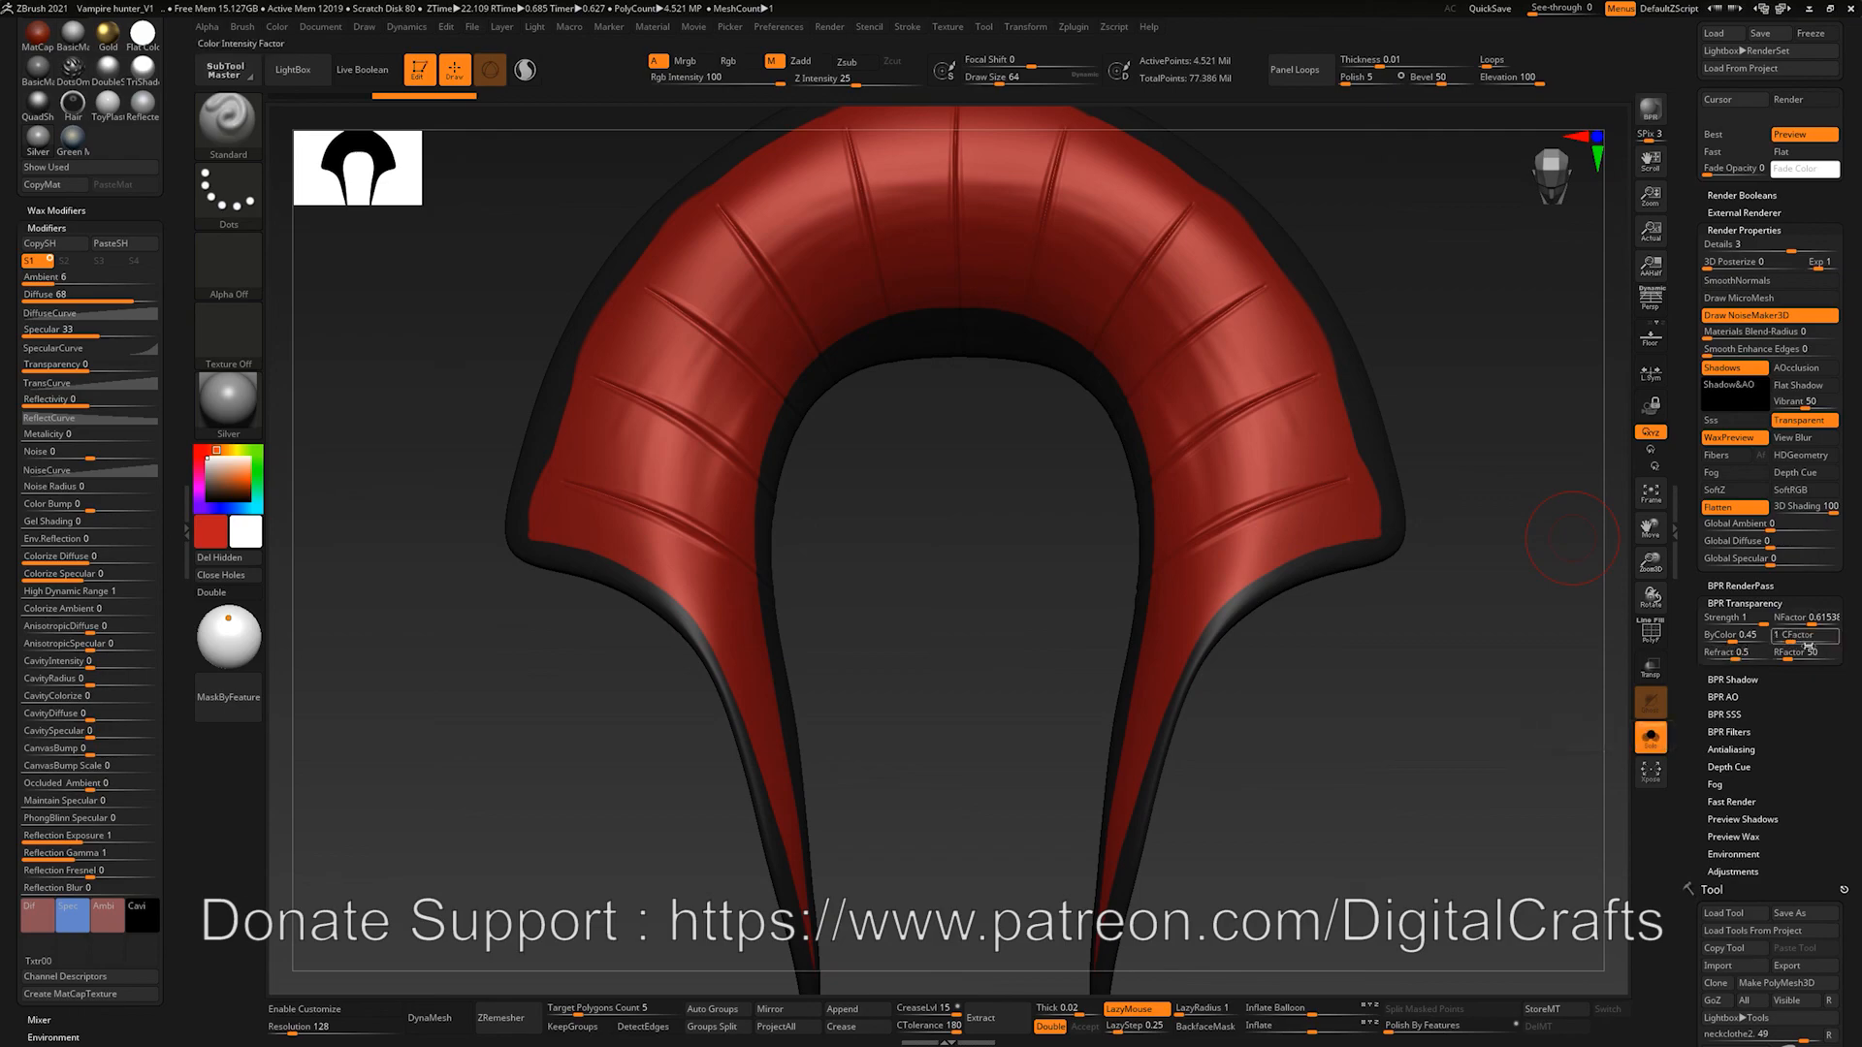
{"action": "left_click_drag", "start_coordinate": [1524, 490], "coordinate": [1499, 565], "text": "alt"}
{"action": "left_click_drag", "start_coordinate": [1708, 654], "coordinate": [1750, 654]}
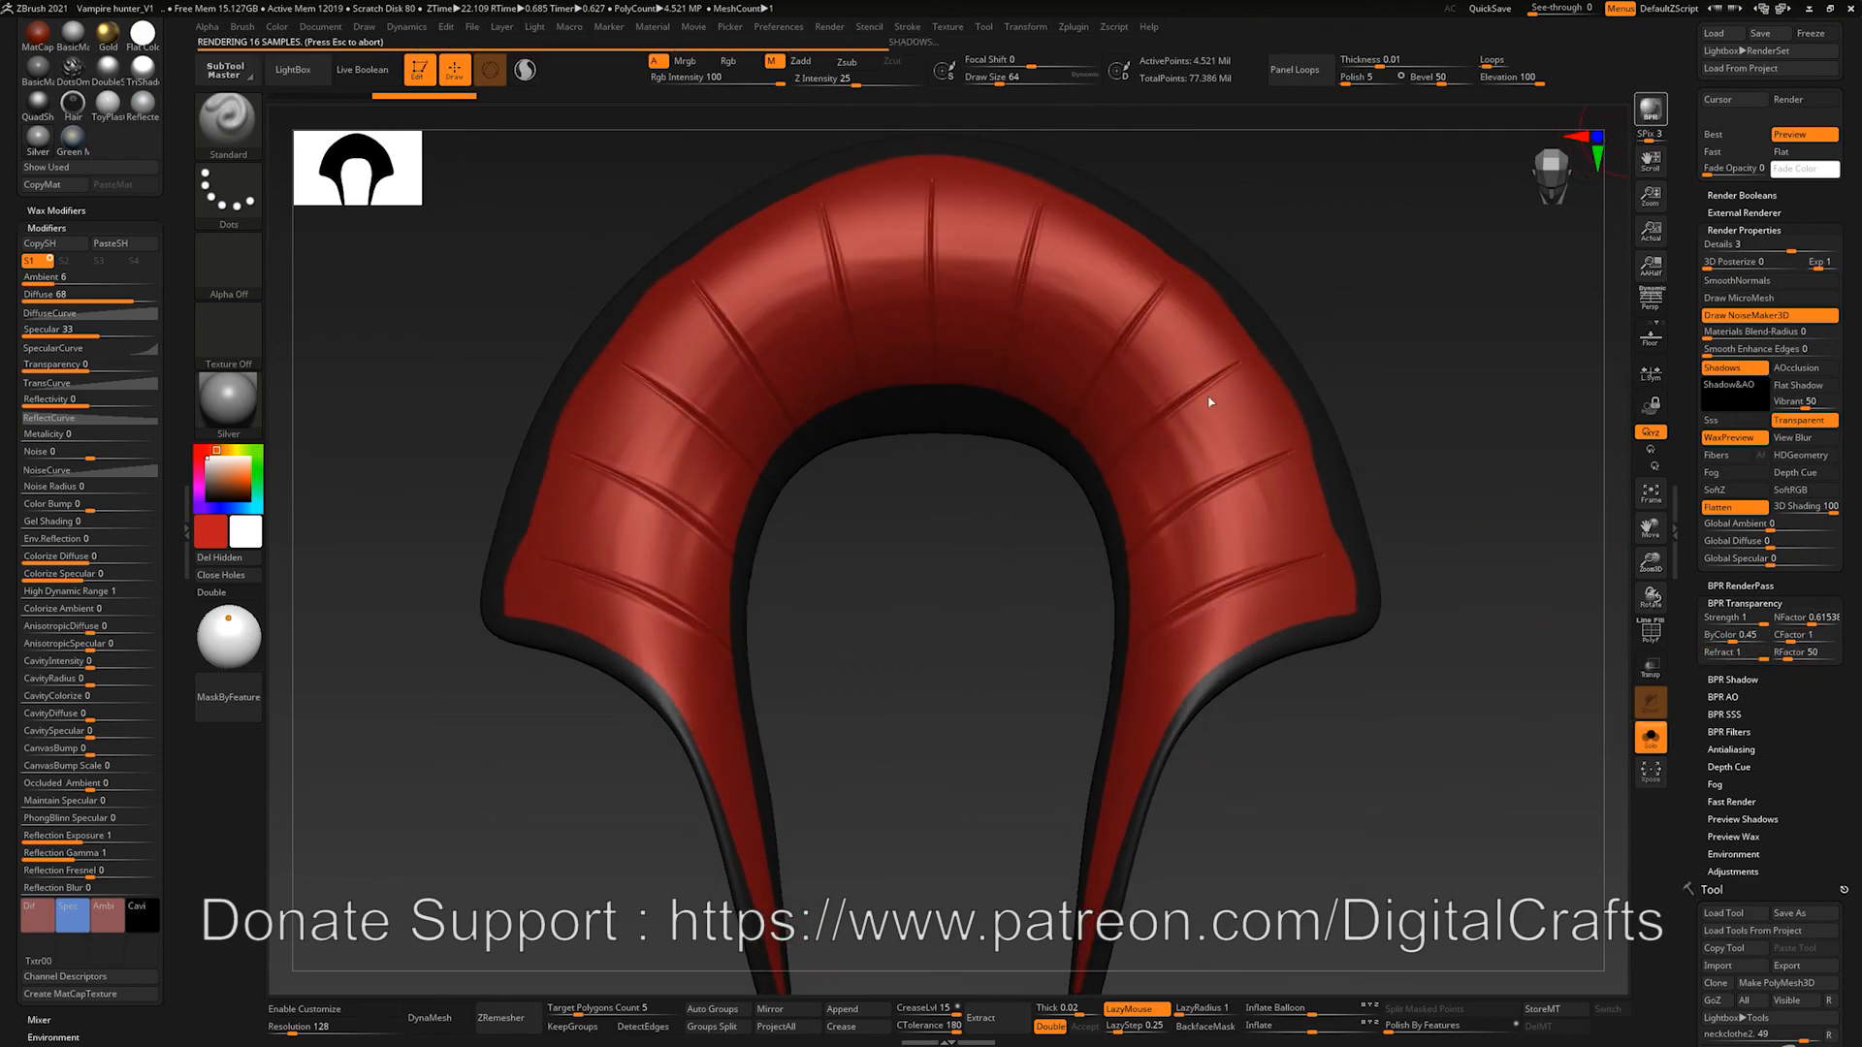
{"action": "mouse_move", "coordinate": [1406, 380]}
{"action": "left_mouse_down"}
{"action": "mouse_move", "coordinate": [1405, 420]}
{"action": "mouse_move", "coordinate": [1413, 398]}
{"action": "left_mouse_up"}
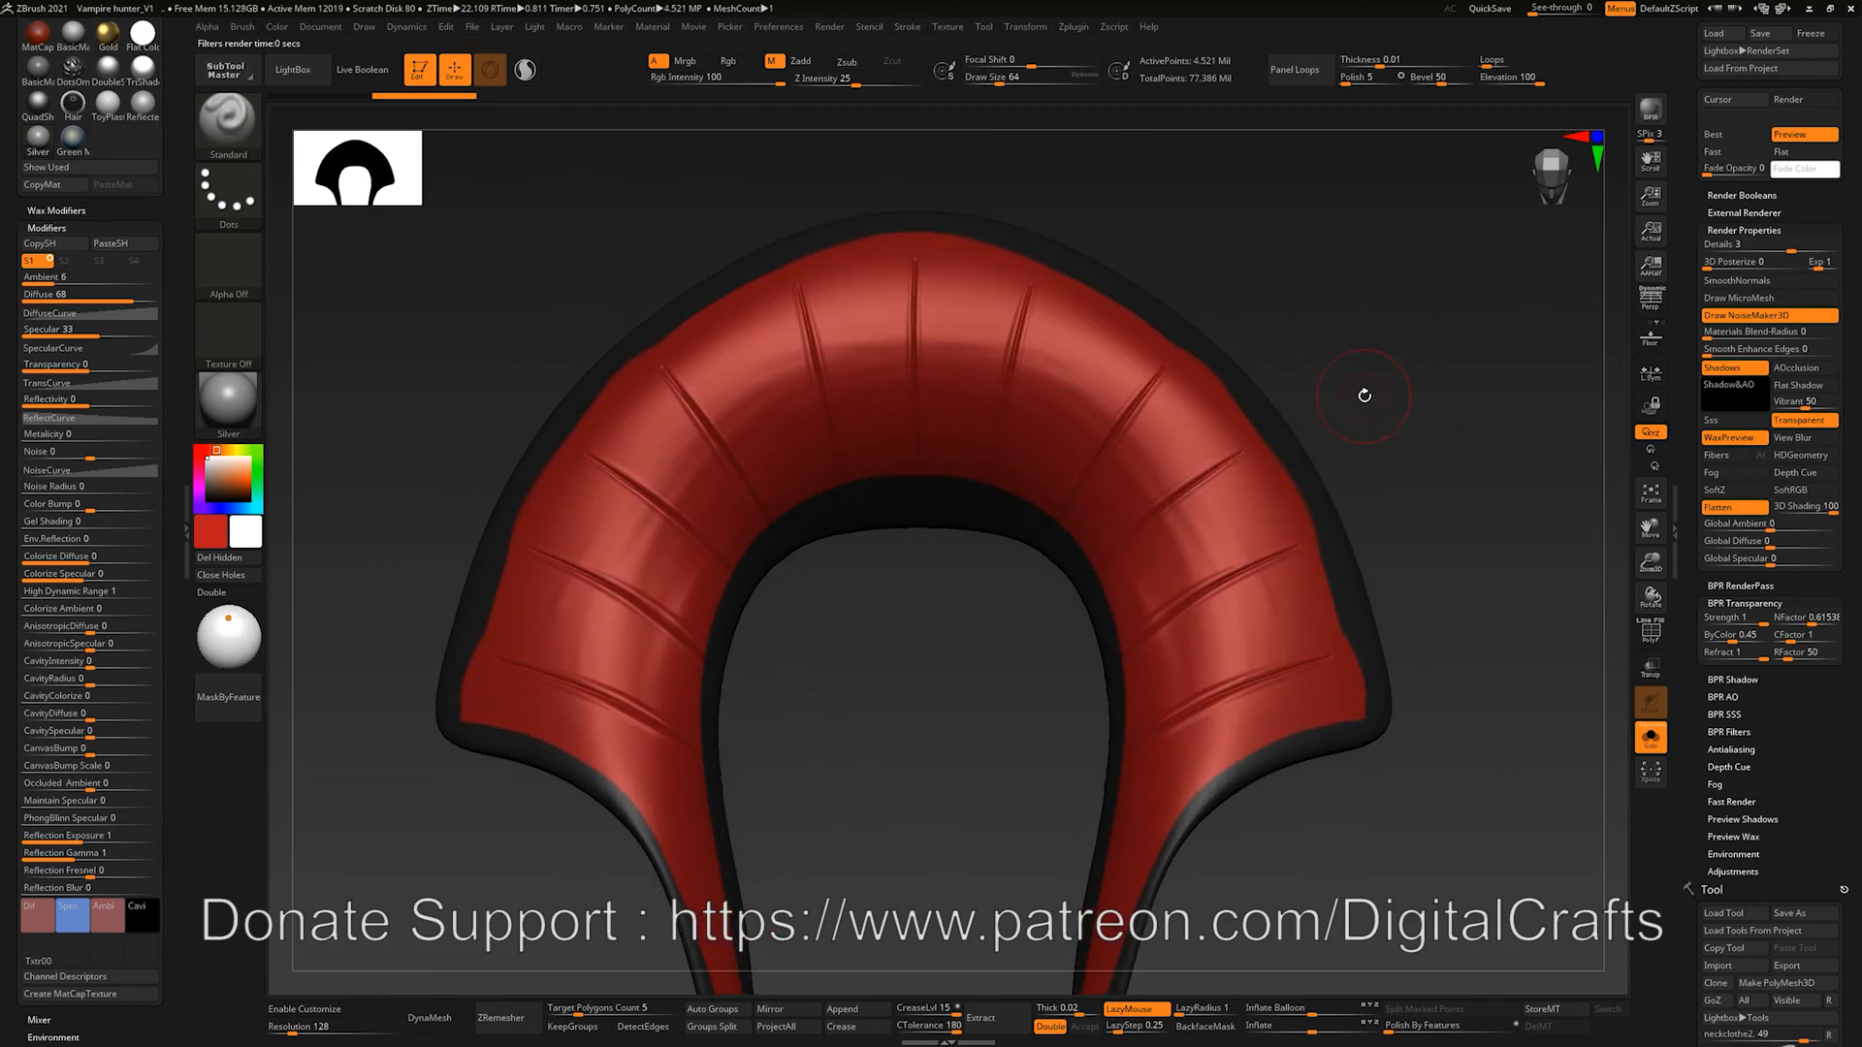